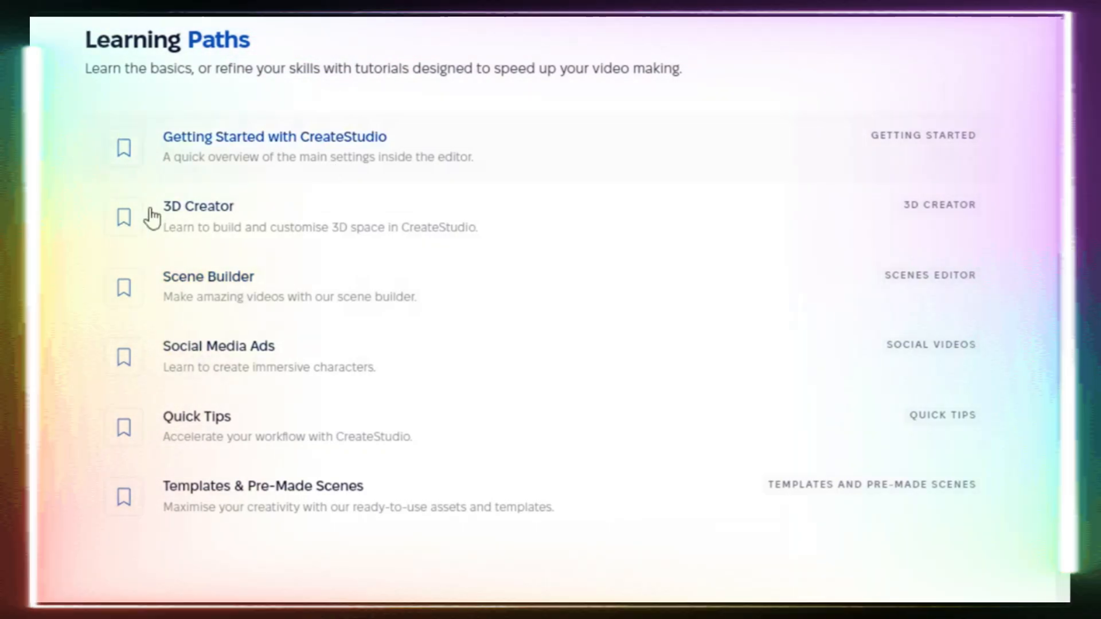
{"action": "left_click_drag", "start_coordinate": [436, 403], "coordinate": [214, 494]}
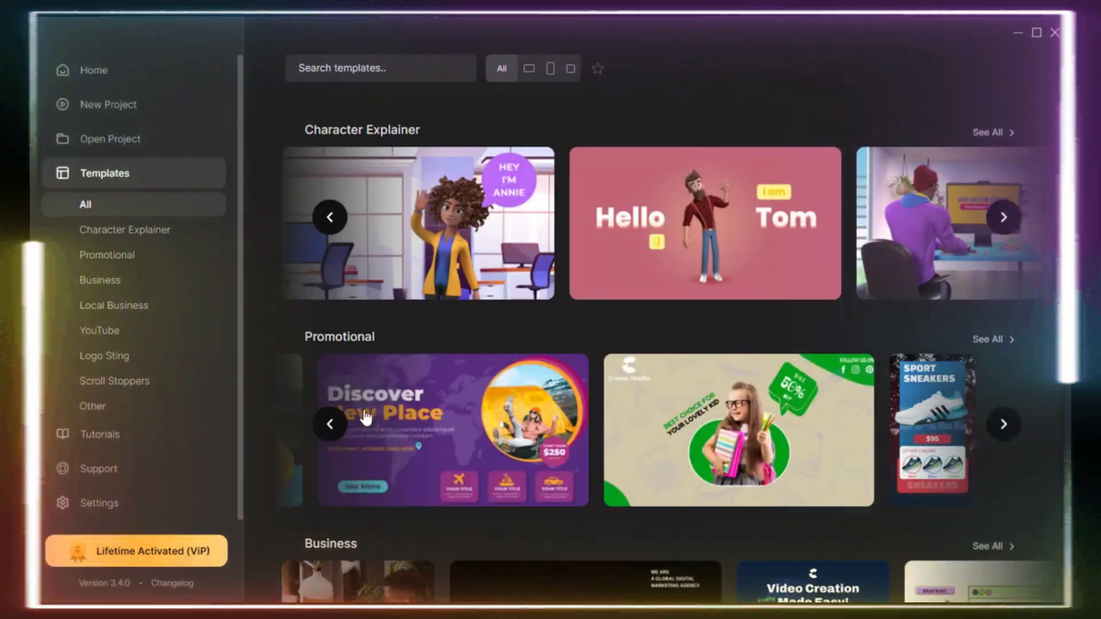
Page back through the Promotional templates and display the templates of all categories.
{"action": "left_click", "coordinate": [330, 424]}
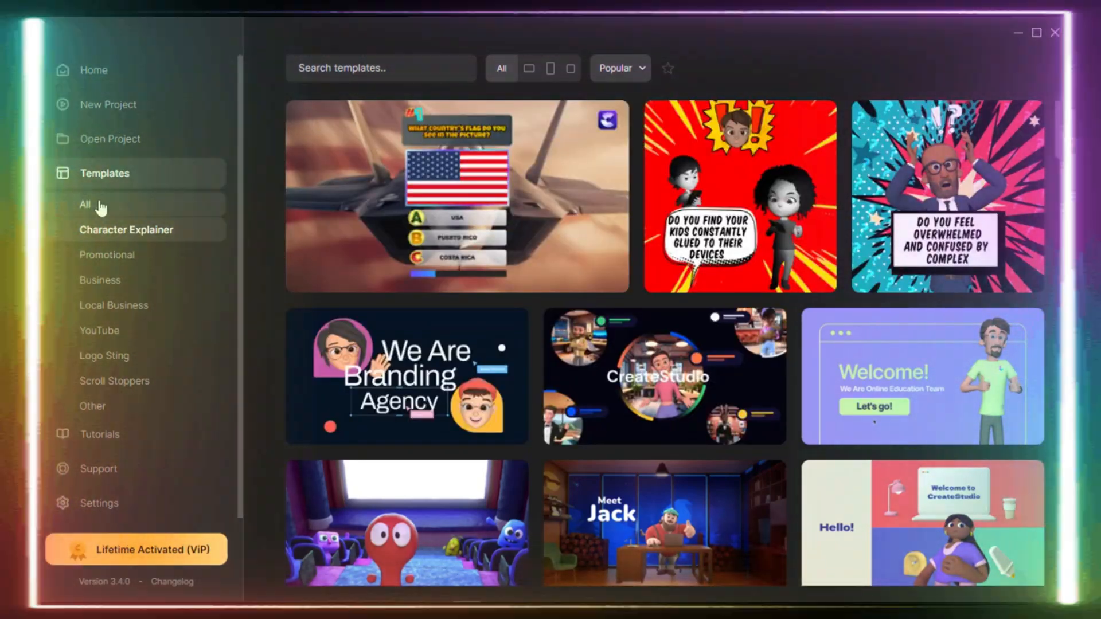
{"action": "left_click", "coordinate": [101, 206]}
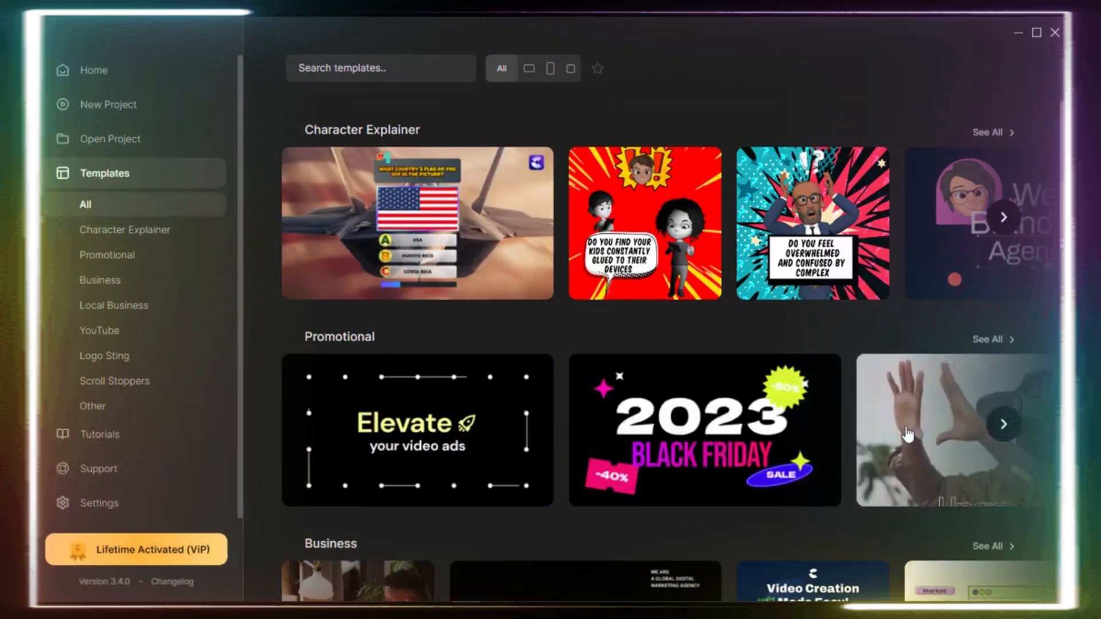
{"action": "scroll", "coordinate": [296, 366], "scroll_direction": "down", "scroll_amount": 3}
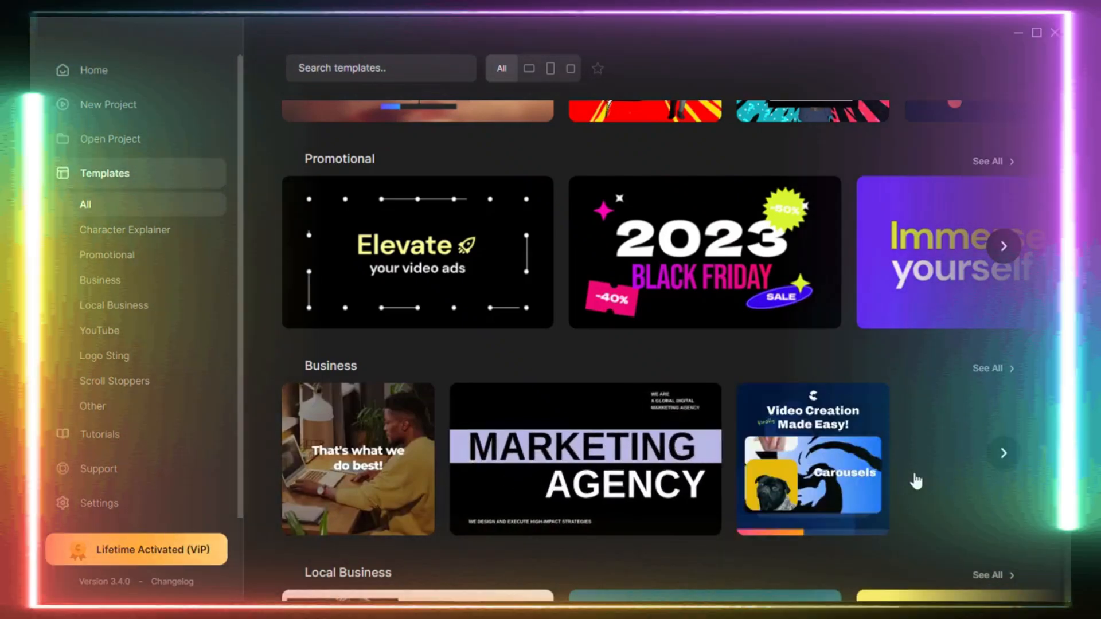
{"action": "scroll", "coordinate": [975, 459], "scroll_direction": "down", "scroll_amount": 3}
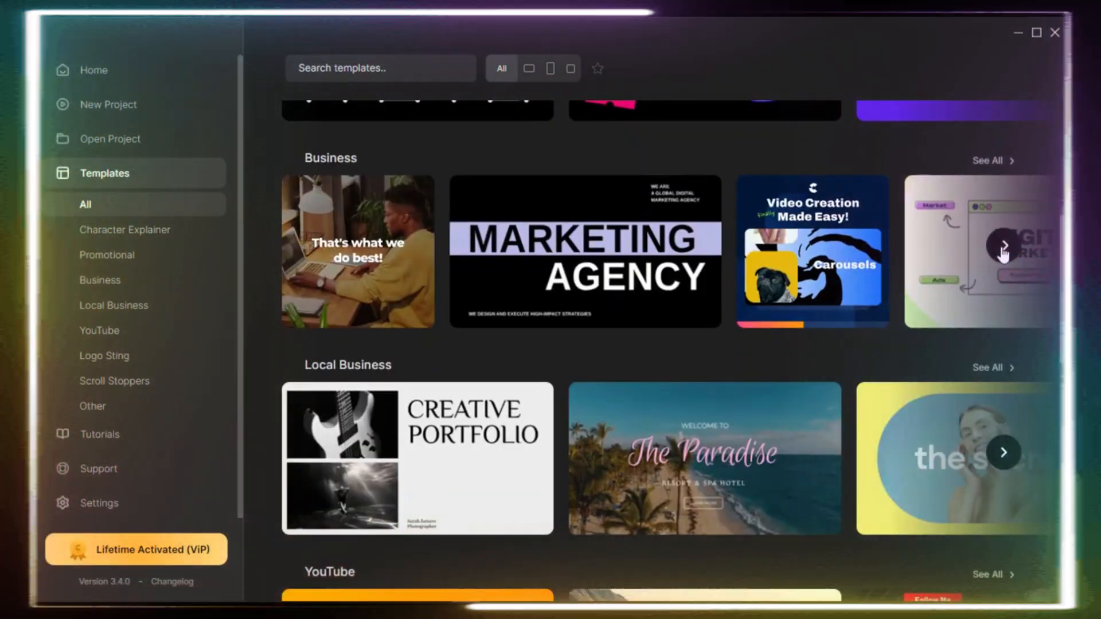
Browse forward through the row of Business templates.
{"action": "left_click", "coordinate": [1003, 248]}
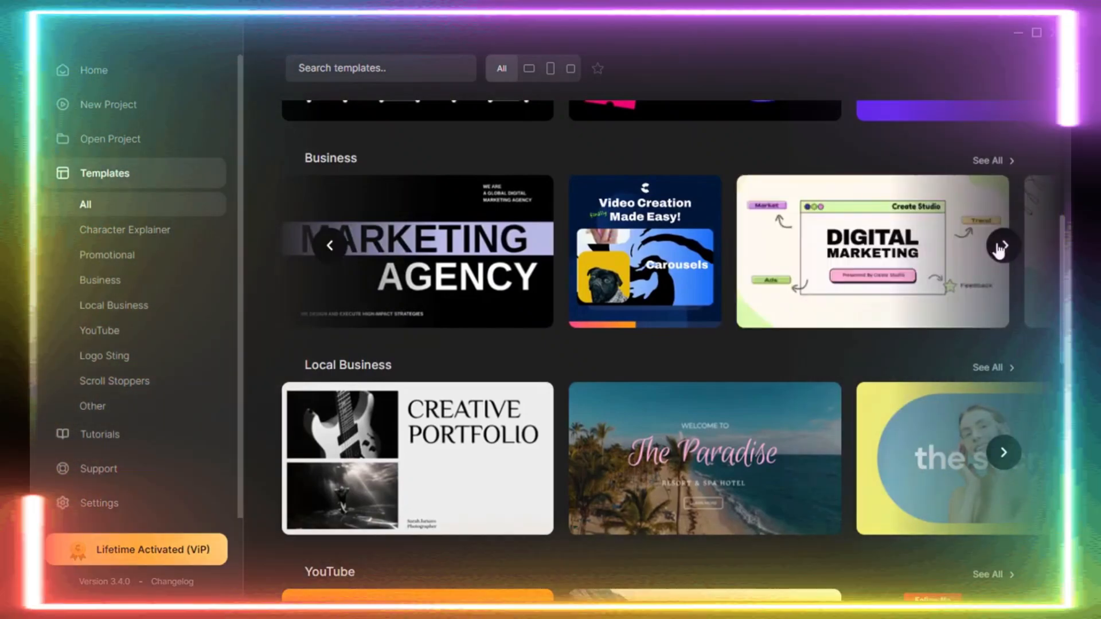
{"action": "left_click", "coordinate": [1003, 246]}
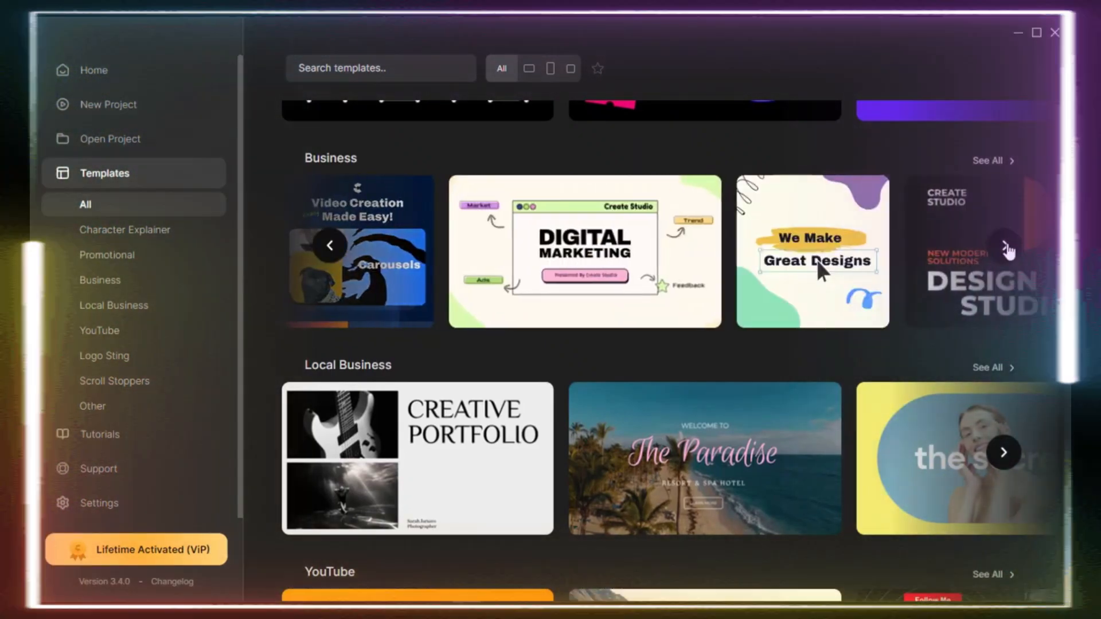
{"action": "left_click", "coordinate": [1007, 247]}
{"action": "left_click", "coordinate": [1006, 246]}
{"action": "left_click", "coordinate": [1006, 247]}
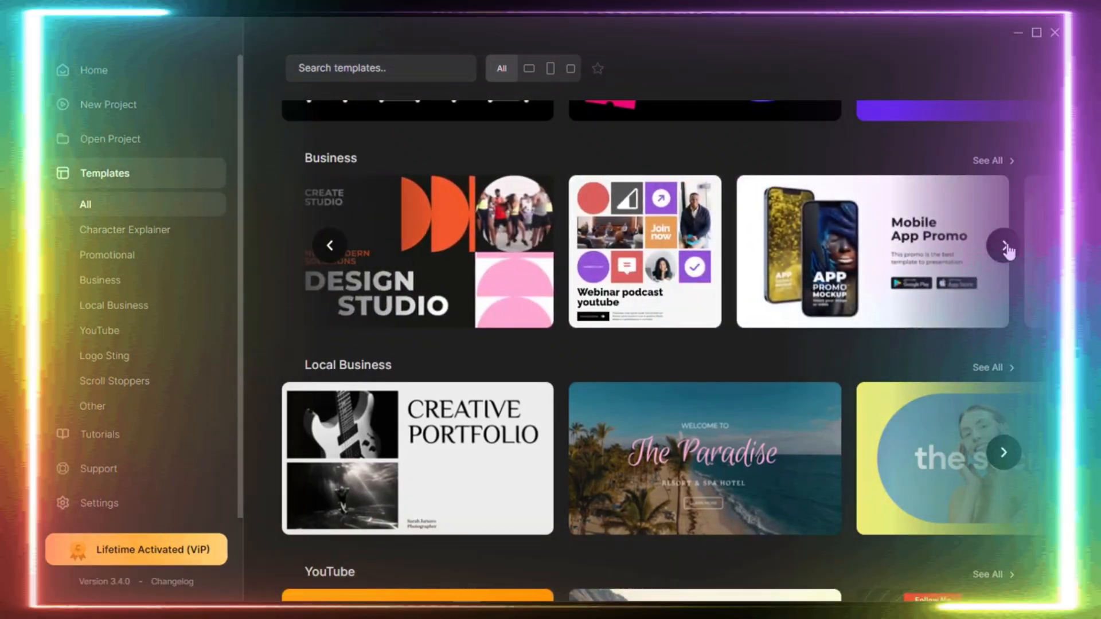
{"action": "mouse_move", "coordinate": [901, 237]}
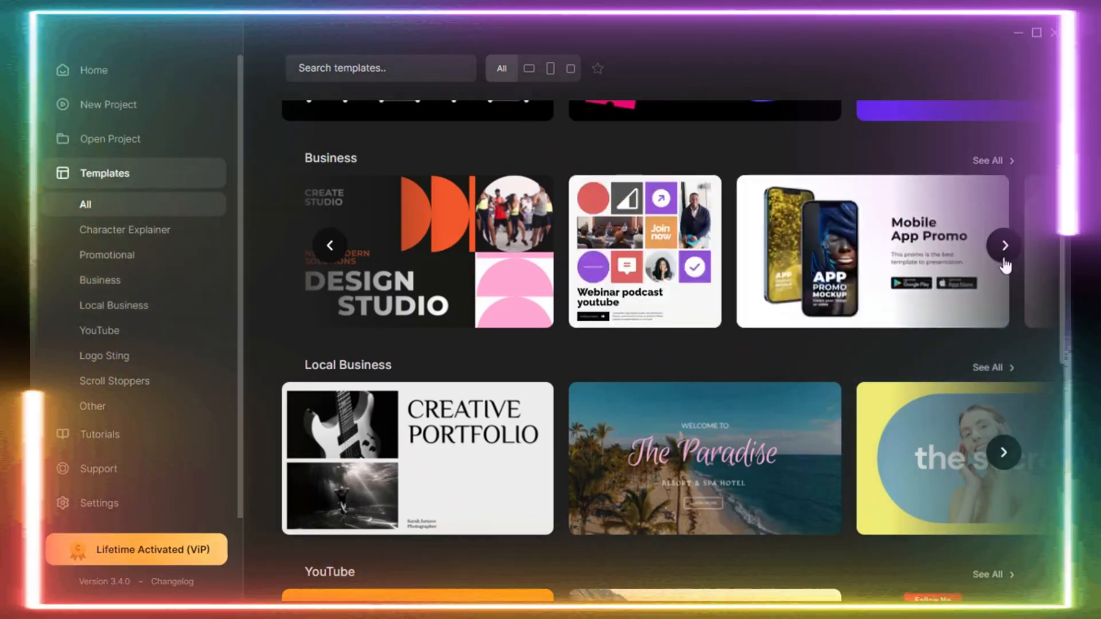
{"action": "left_click", "coordinate": [1003, 245]}
{"action": "left_click", "coordinate": [1004, 245]}
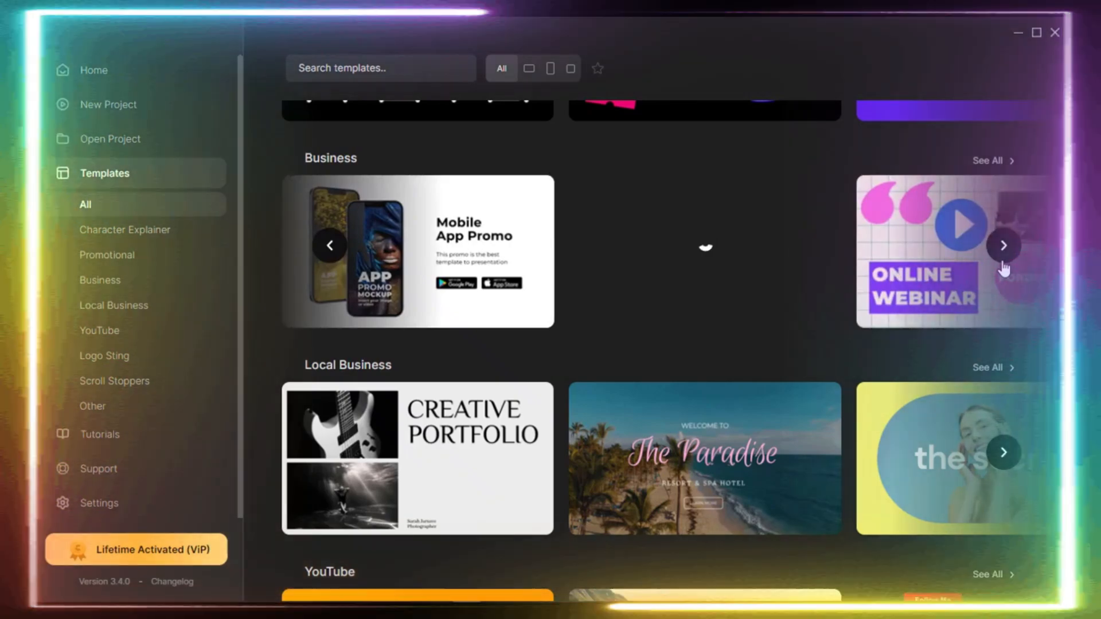
{"action": "left_click", "coordinate": [1002, 261]}
{"action": "left_click", "coordinate": [1002, 259]}
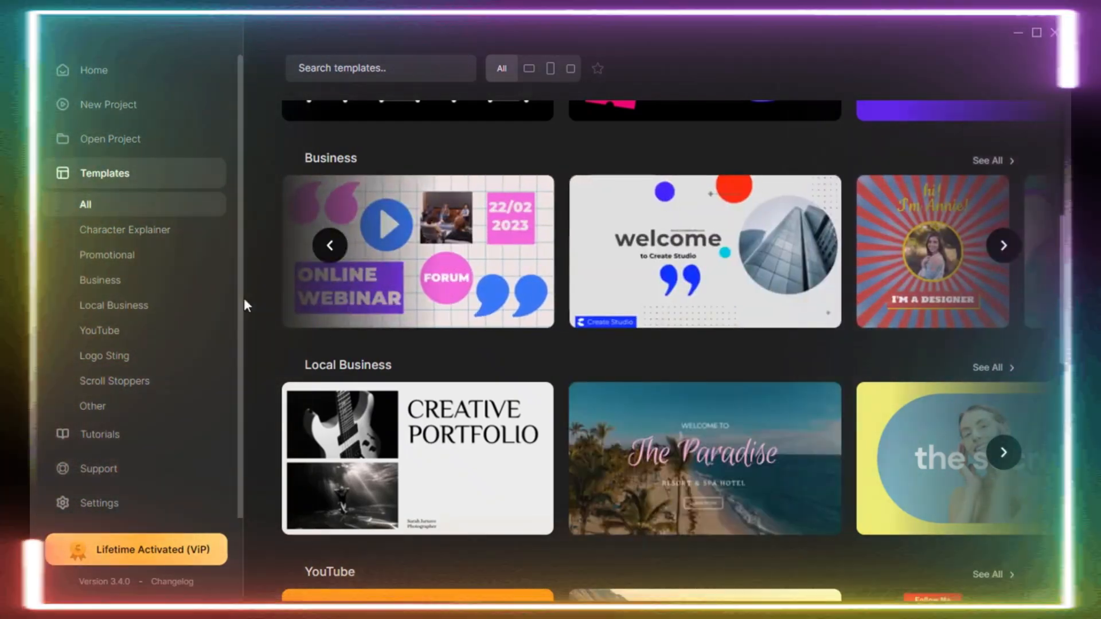
Browse forward through the row of Local Business templates.
{"action": "scroll", "coordinate": [356, 383], "scroll_direction": "down", "scroll_amount": 3}
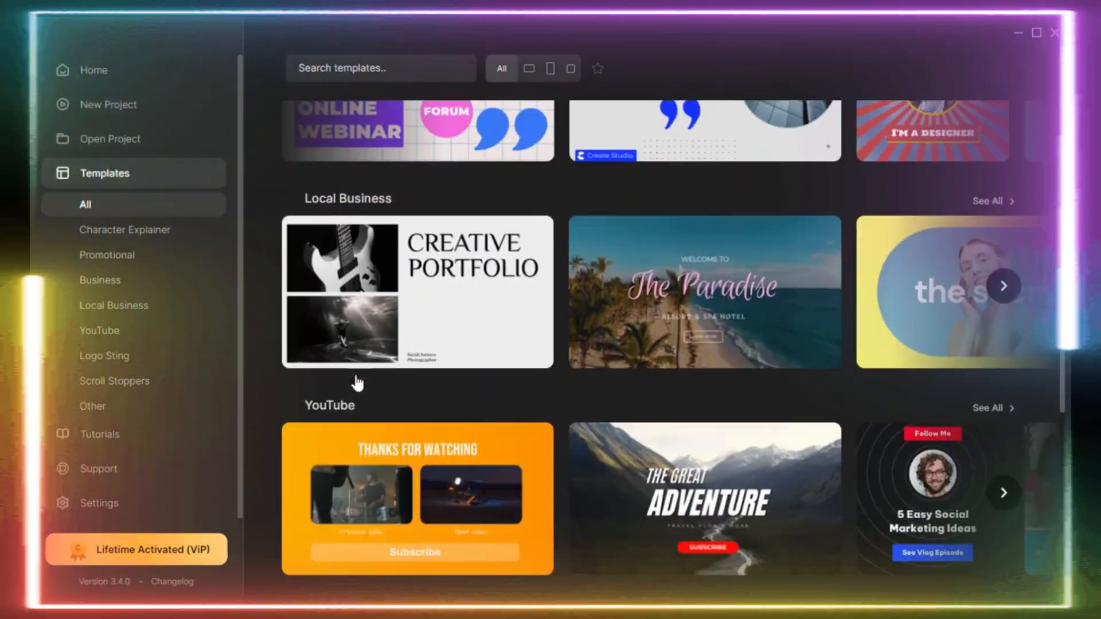
{"action": "scroll", "coordinate": [357, 383], "scroll_direction": "down", "scroll_amount": 1}
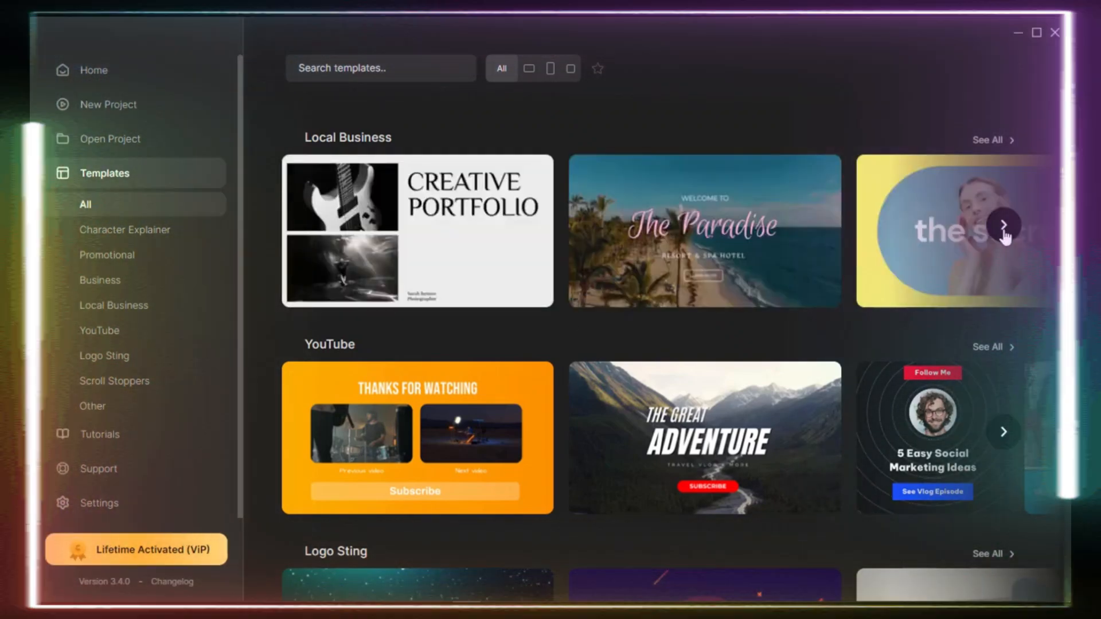
{"action": "left_click", "coordinate": [1003, 224]}
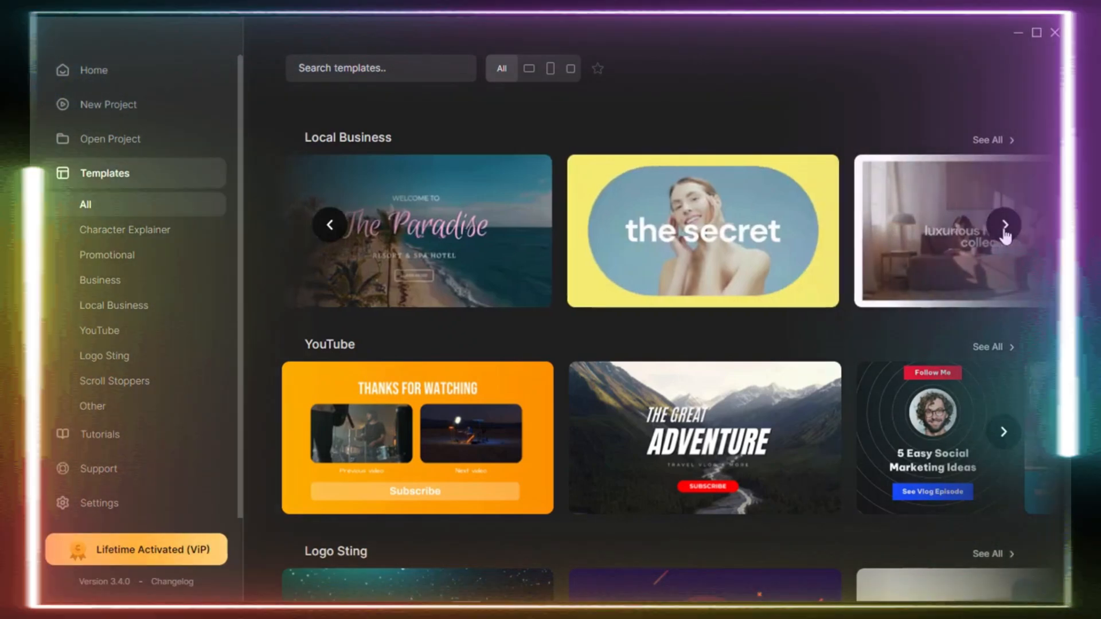
{"action": "left_click", "coordinate": [1003, 226]}
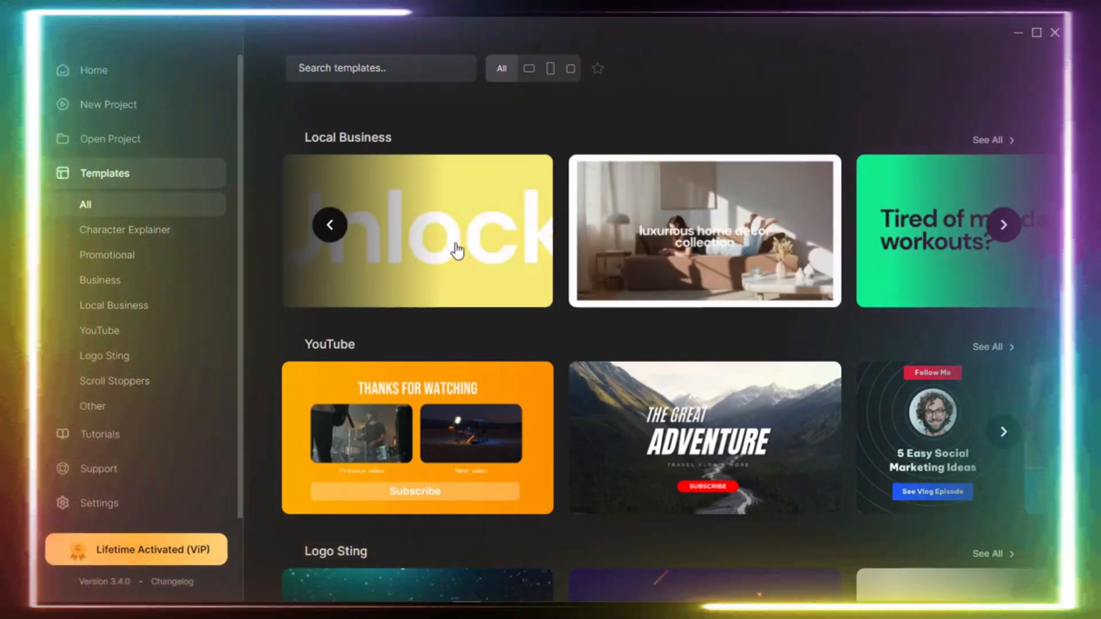
Browse forward through the row of YouTube templates.
{"action": "scroll", "coordinate": [373, 204], "scroll_direction": "down", "scroll_amount": 4}
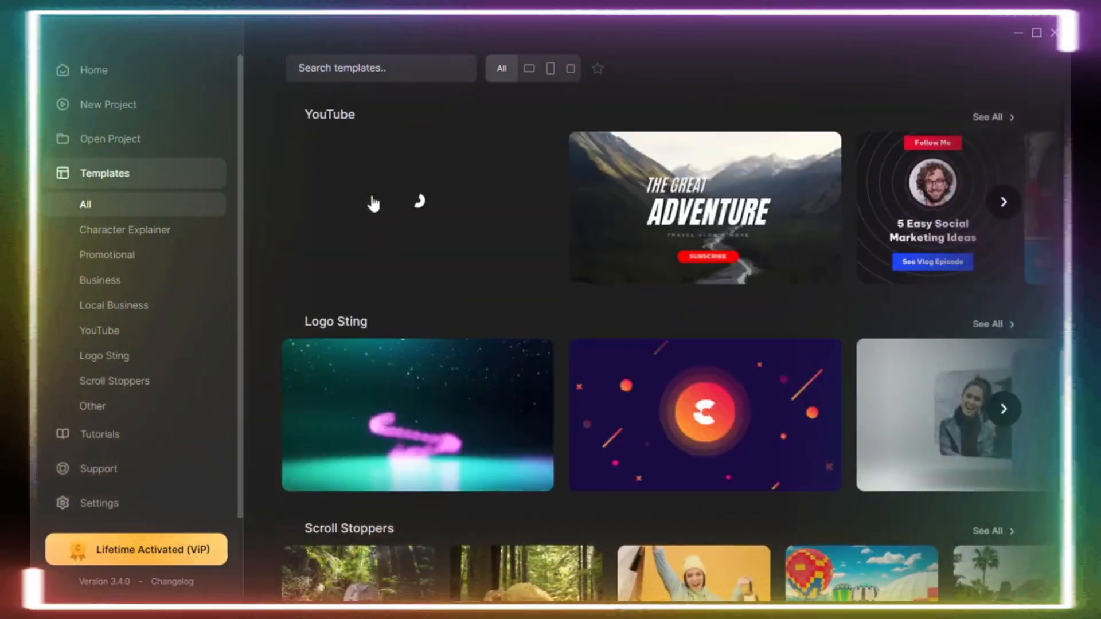
{"action": "scroll", "coordinate": [373, 215], "scroll_direction": "up", "scroll_amount": 1}
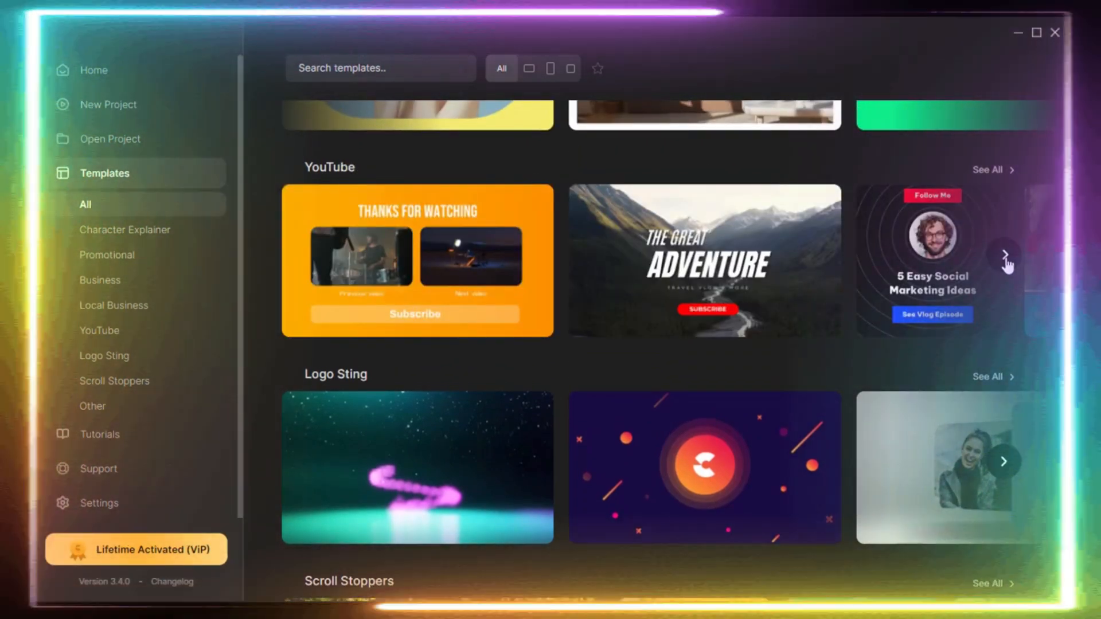
{"action": "left_click", "coordinate": [1005, 256]}
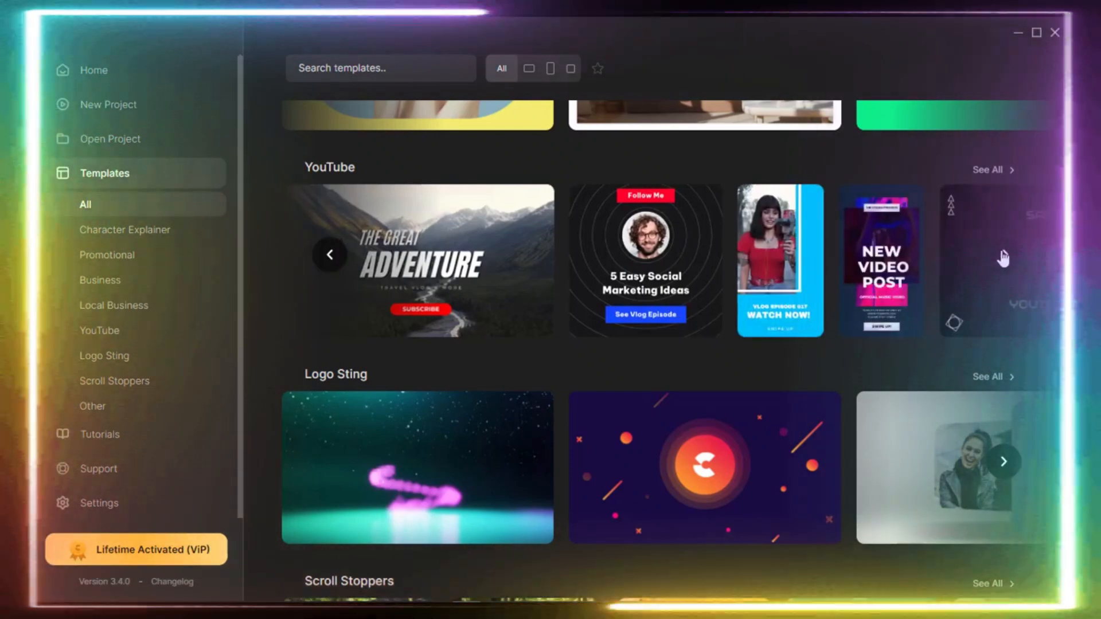
{"action": "left_click", "coordinate": [1002, 257]}
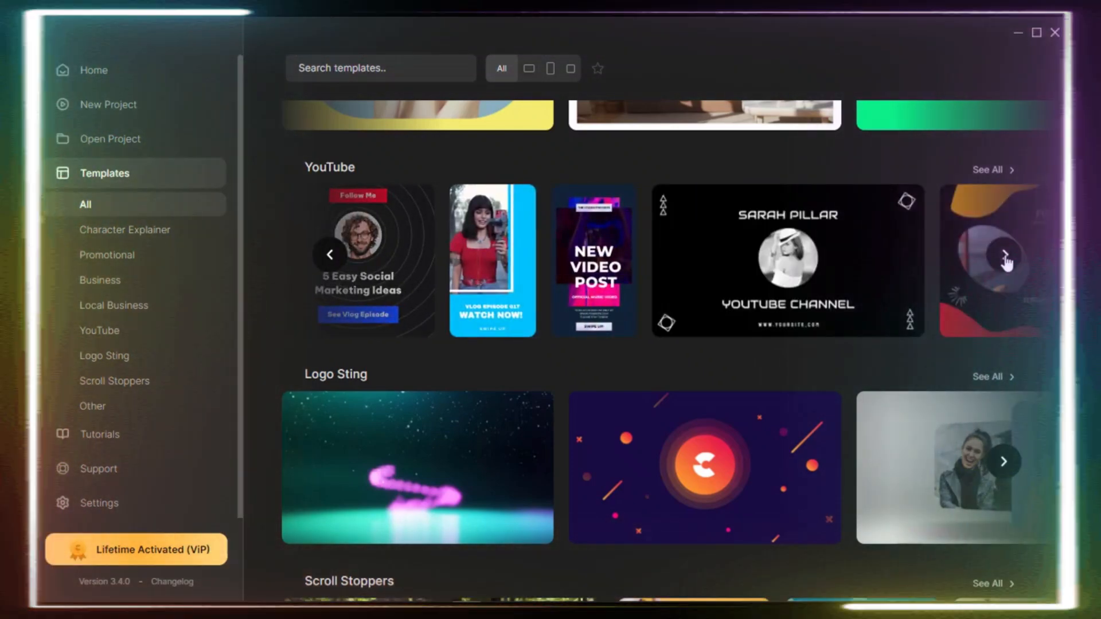
{"action": "left_click", "coordinate": [1003, 255]}
{"action": "left_click", "coordinate": [1004, 256]}
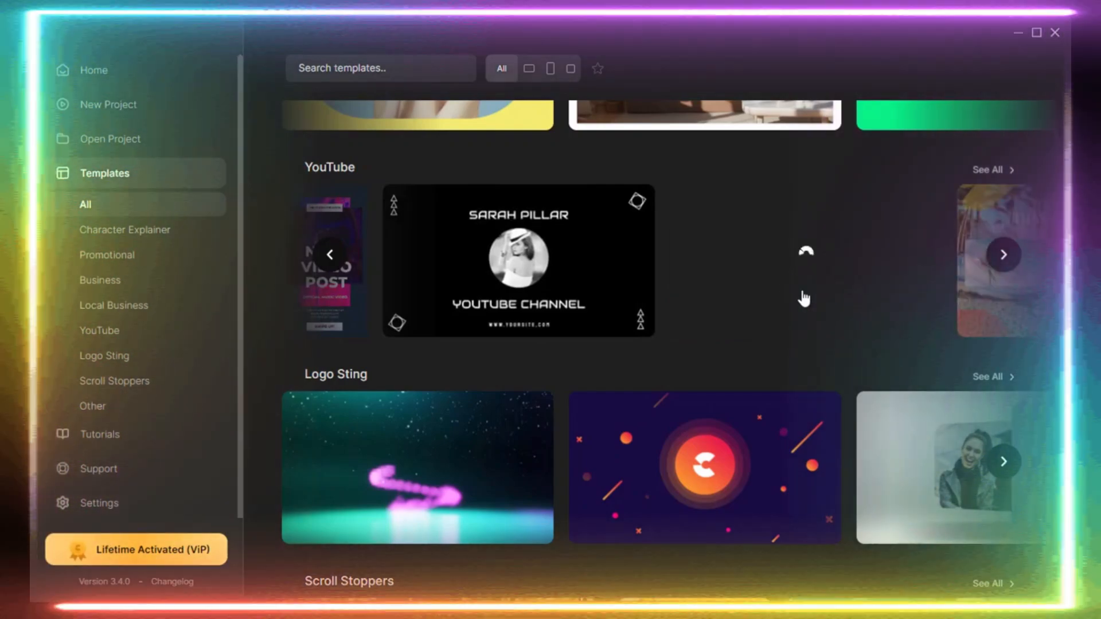
Browse the Logo Sting templates forward and back, and preview the Smoke Reveal template before closing it.
{"action": "scroll", "coordinate": [433, 346], "scroll_direction": "down", "scroll_amount": 3}
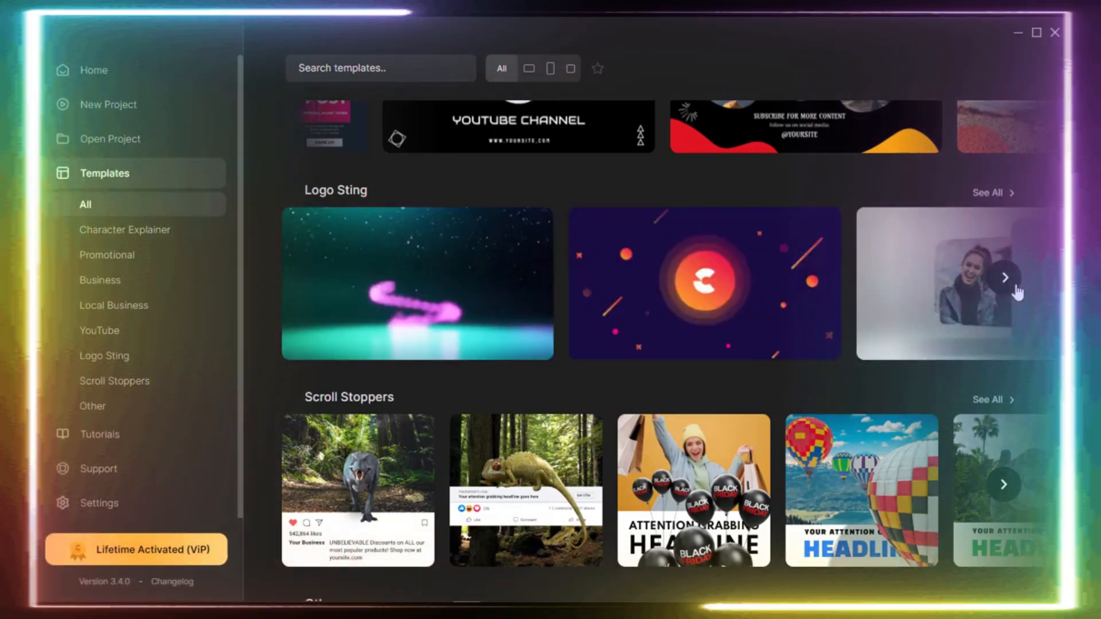
{"action": "left_click", "coordinate": [1005, 277]}
{"action": "left_click", "coordinate": [1004, 277]}
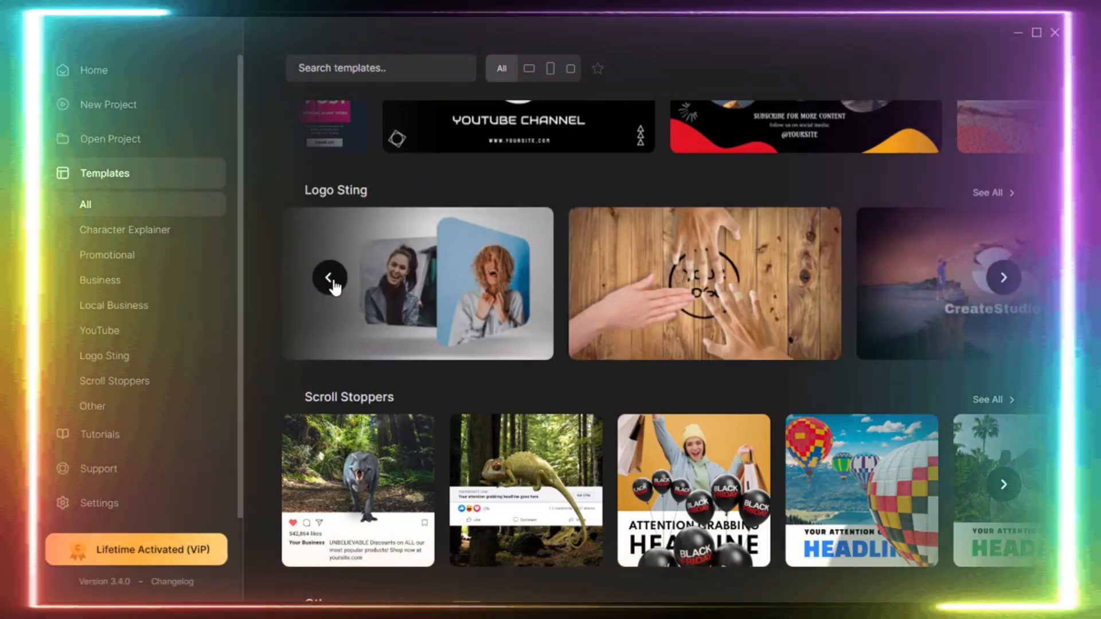
{"action": "left_click", "coordinate": [334, 284]}
{"action": "left_click", "coordinate": [344, 284]}
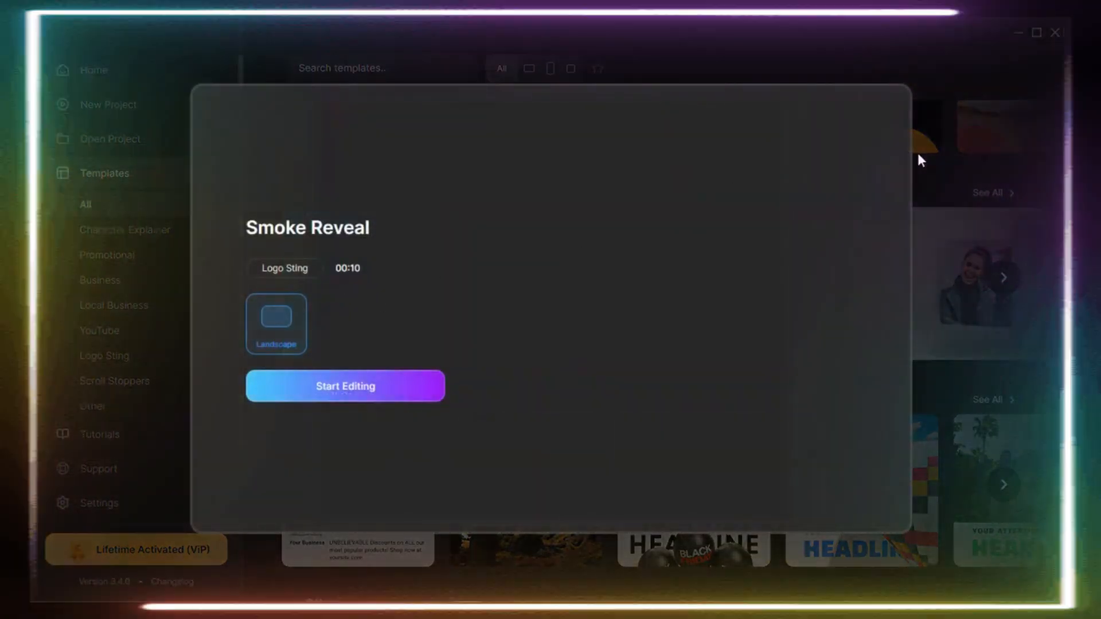
{"action": "left_click", "coordinate": [916, 150]}
Look over the Scroll Stoppers and Other templates and open the Character Explainer category.
{"action": "scroll", "coordinate": [470, 395], "scroll_direction": "down", "scroll_amount": 3}
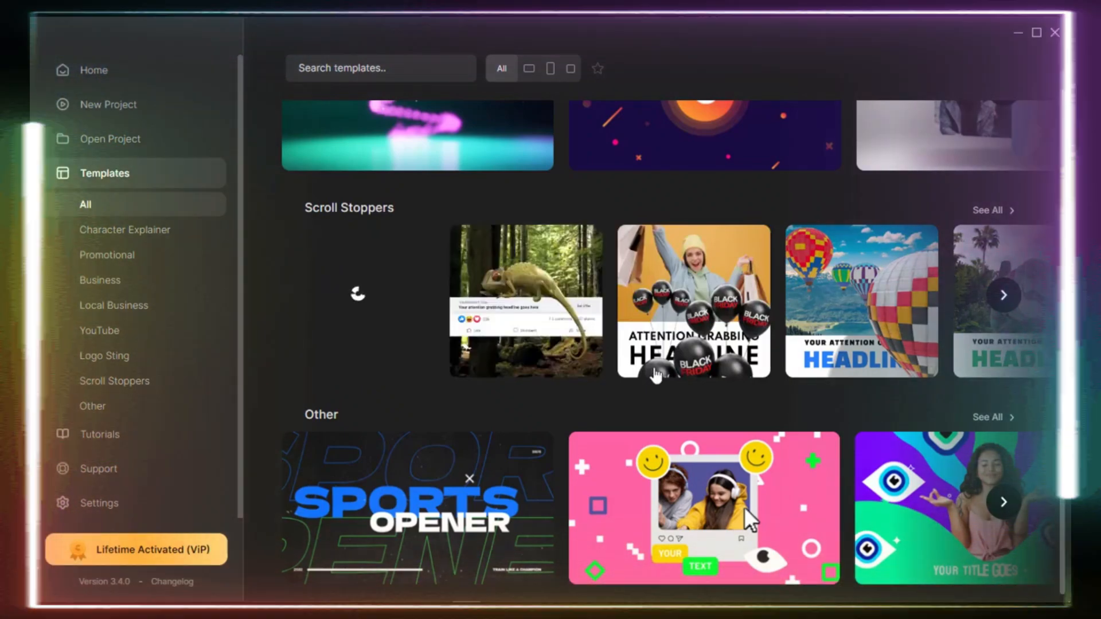
{"action": "scroll", "coordinate": [572, 434], "scroll_direction": "down", "scroll_amount": 1}
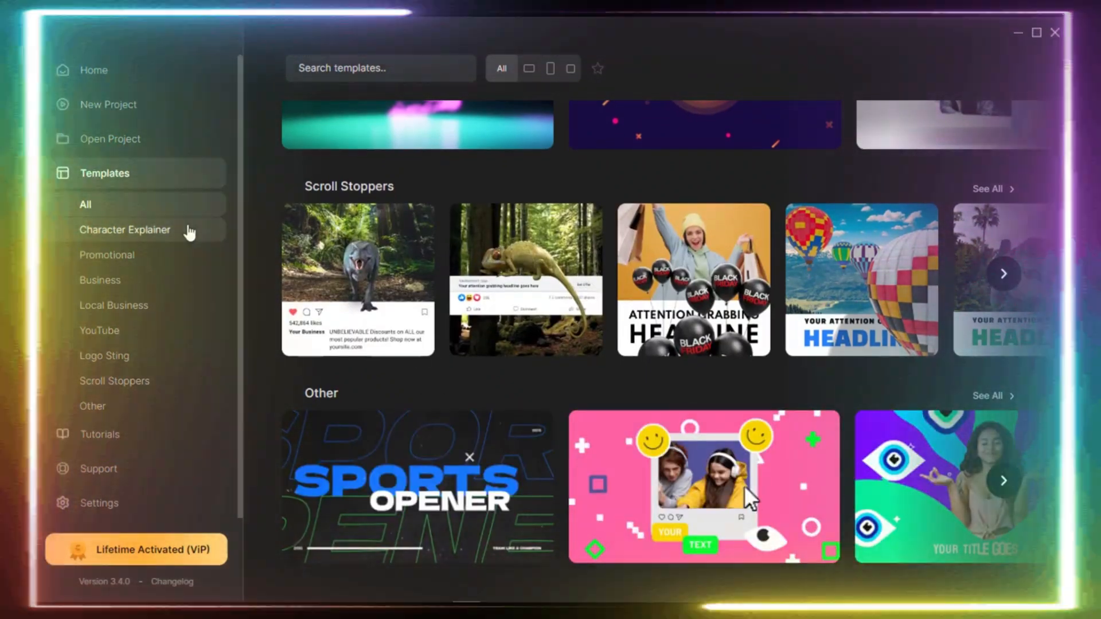
{"action": "left_click", "coordinate": [189, 232]}
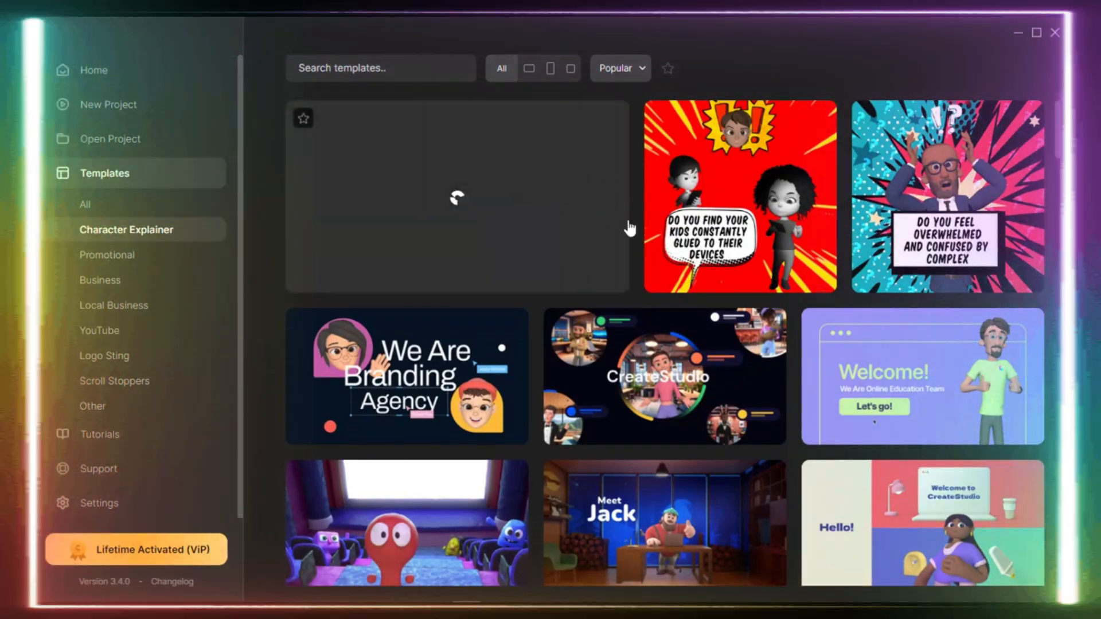
Preview the Branding Agency and Marketing Agency templates in the Character Explainer category.
{"action": "scroll", "coordinate": [411, 369], "scroll_direction": "down", "scroll_amount": 3}
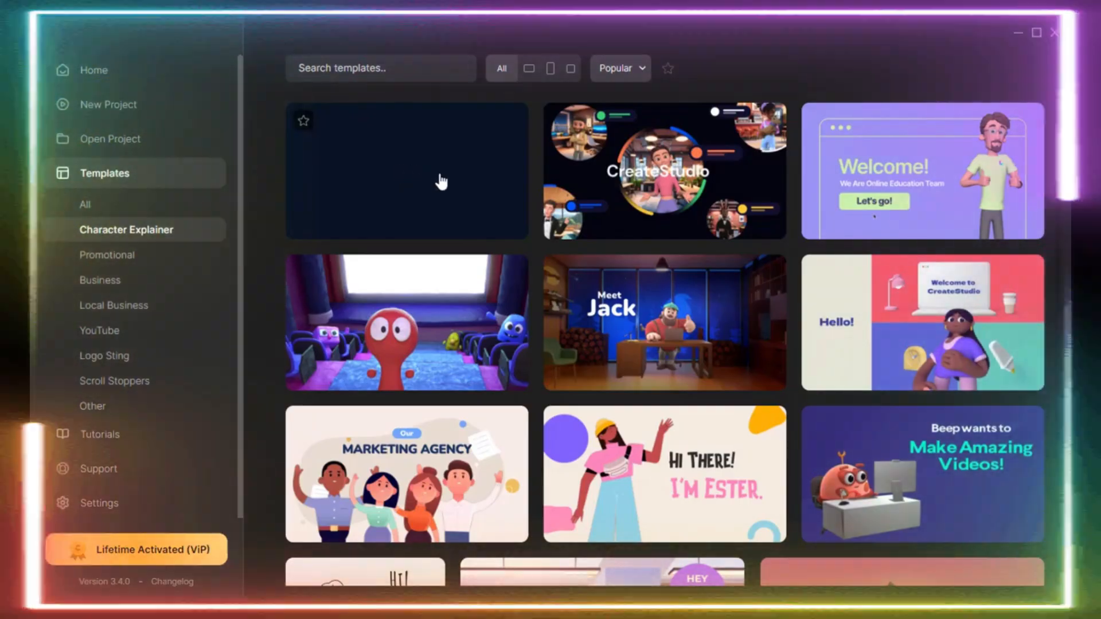
{"action": "left_click", "coordinate": [440, 181]}
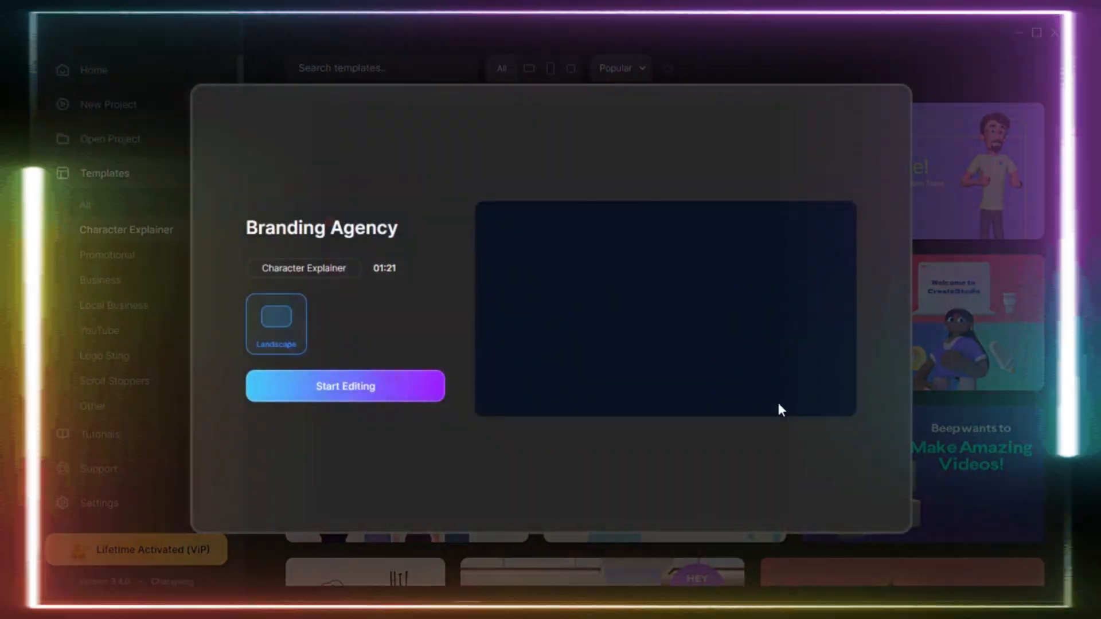
{"action": "left_click", "coordinate": [954, 221]}
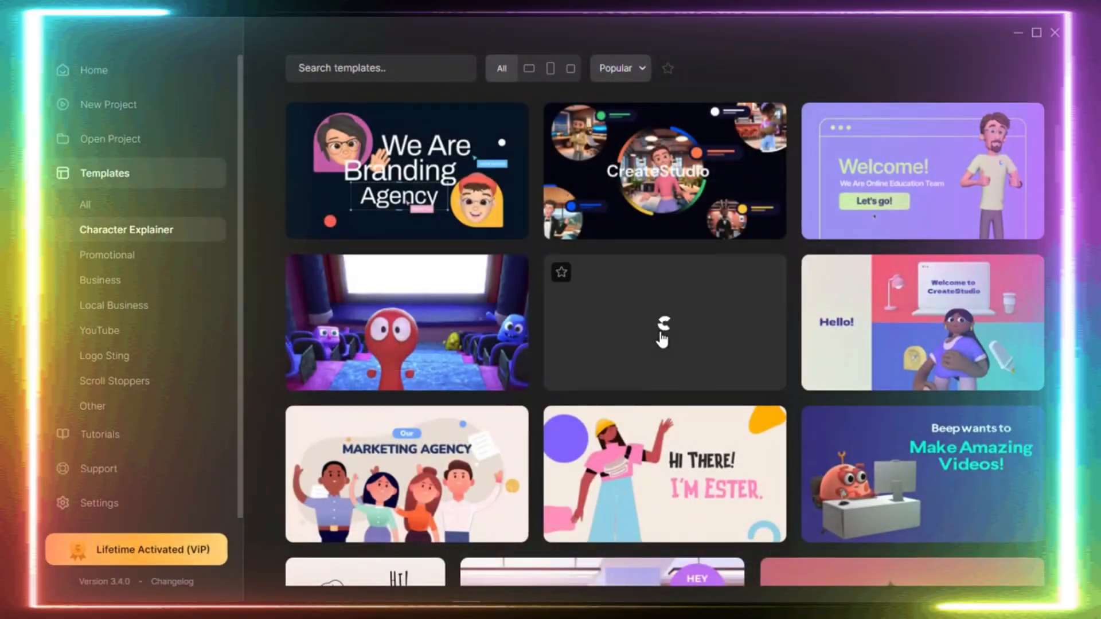
Find the We Are Hiring template among the Character Explainer templates and preview its details, closing the preview each time.
{"action": "scroll", "coordinate": [614, 238], "scroll_direction": "down", "scroll_amount": 10}
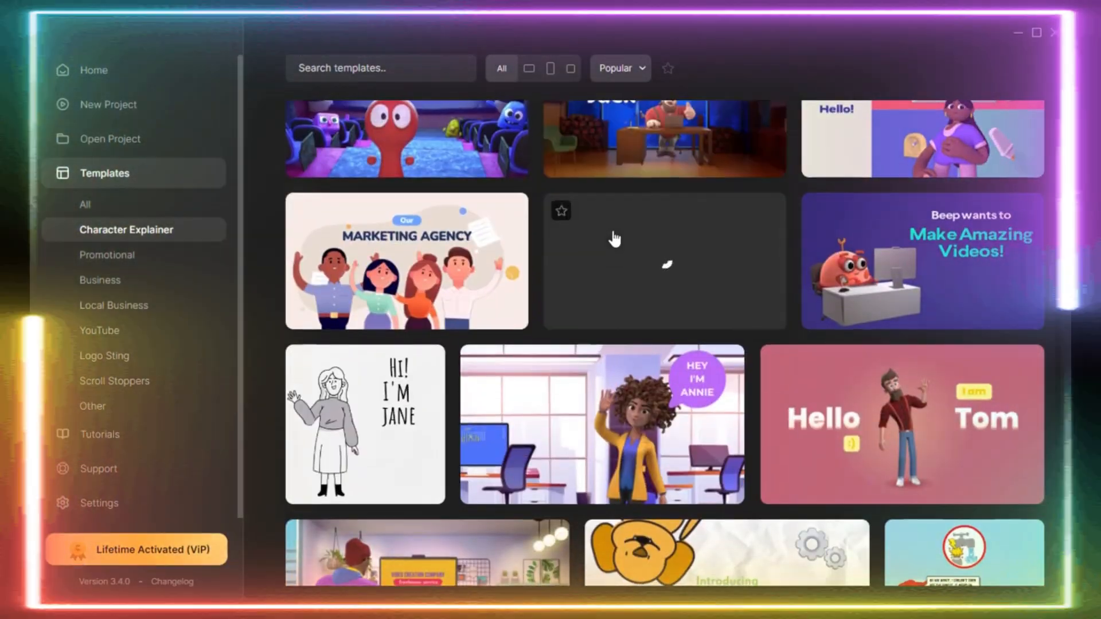
{"action": "scroll", "coordinate": [614, 238], "scroll_direction": "down", "scroll_amount": 3}
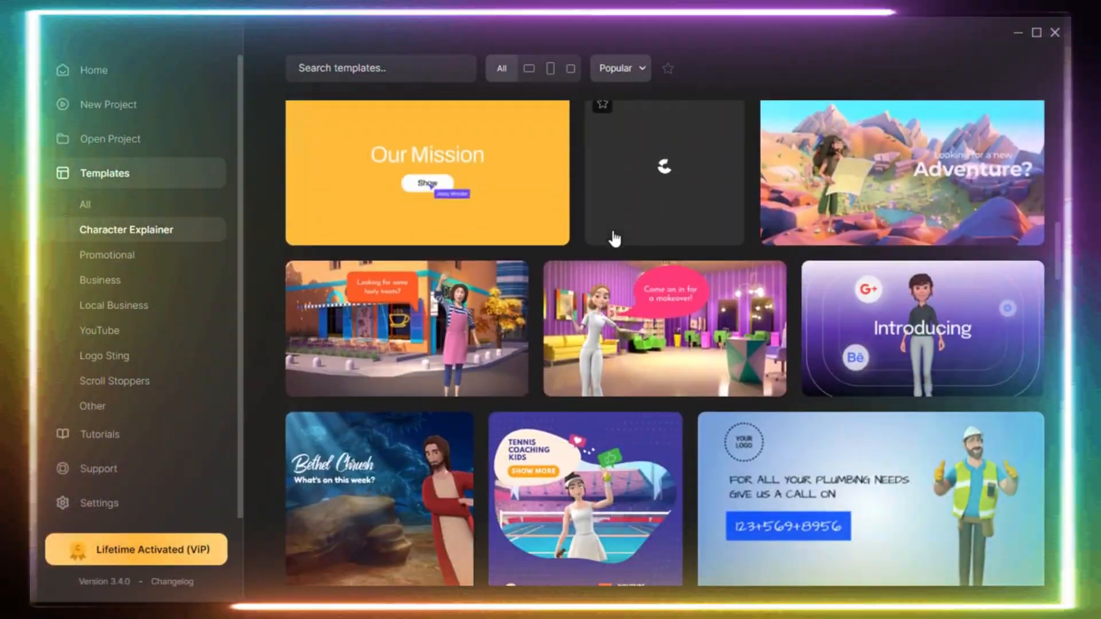
{"action": "left_click", "coordinate": [614, 239]}
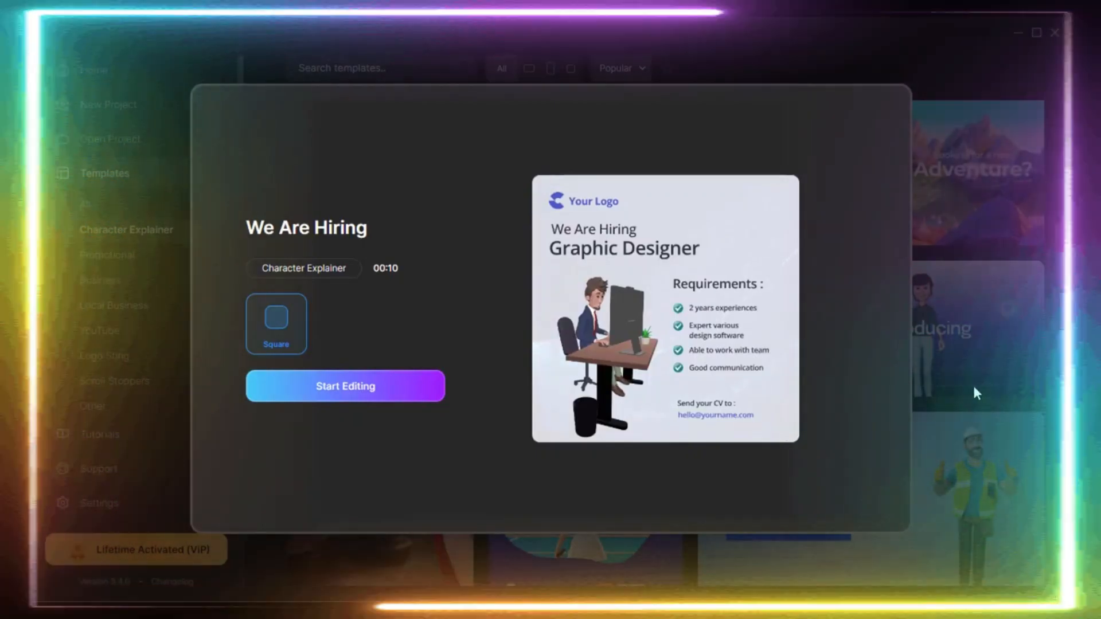
{"action": "left_click", "coordinate": [973, 382]}
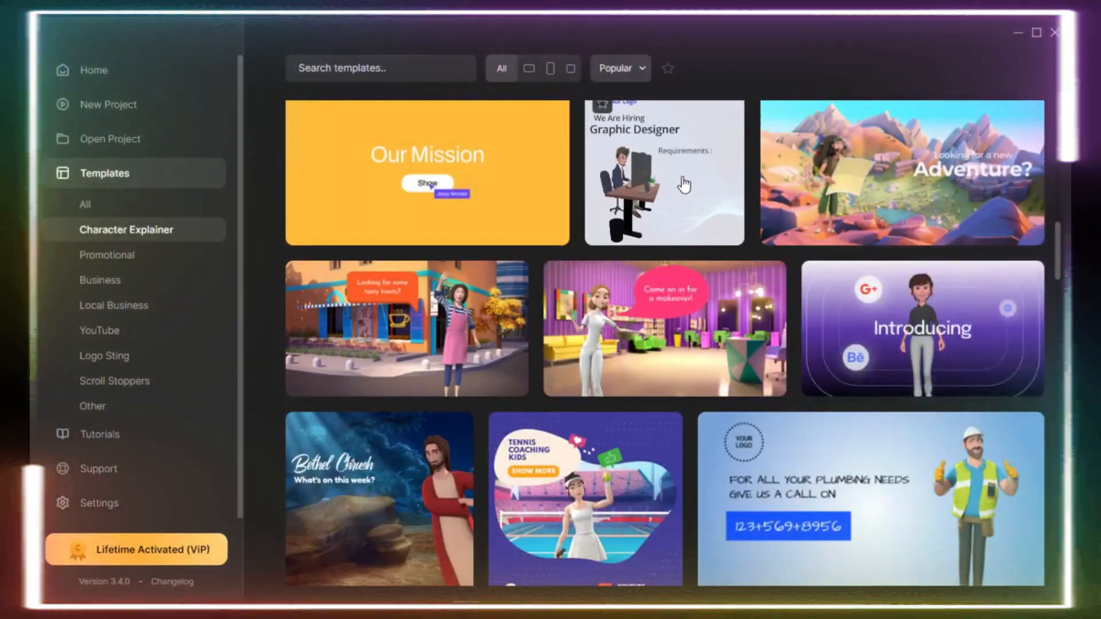
{"action": "left_click", "coordinate": [679, 169]}
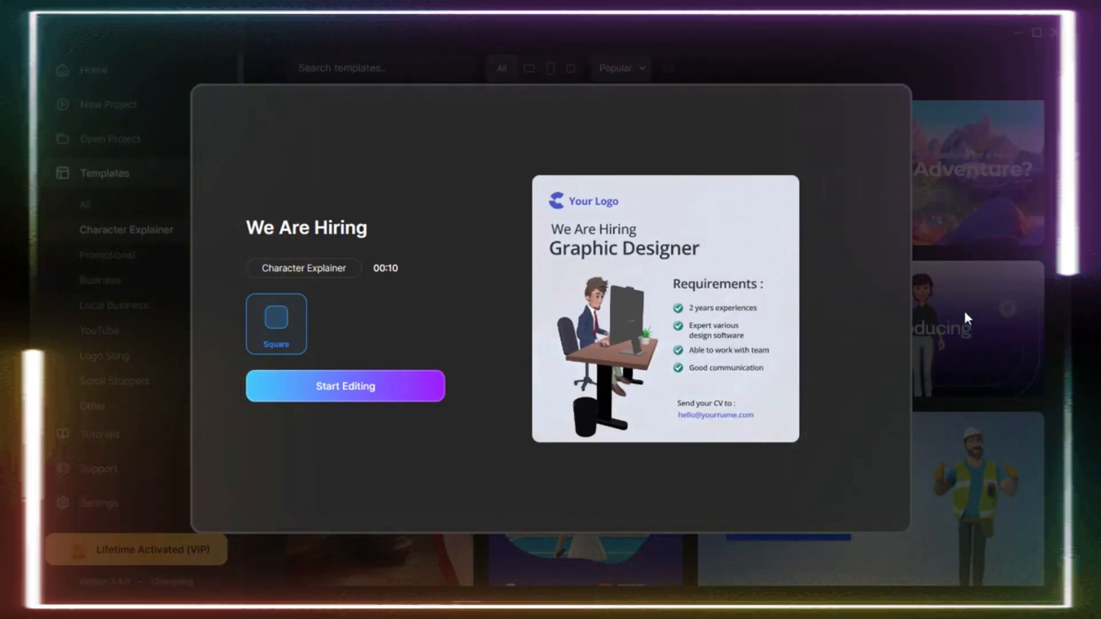
{"action": "left_click", "coordinate": [964, 310]}
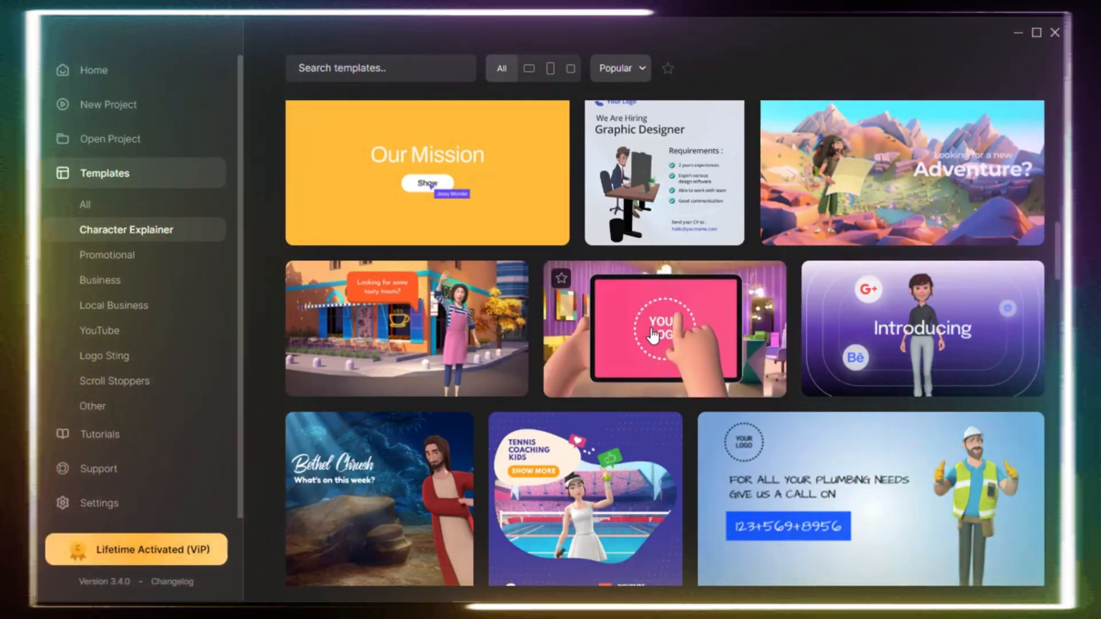
Preview the Beauty Salon and What is on at Church templates in the Character Explainer category, closing each preview.
{"action": "left_click", "coordinate": [653, 335]}
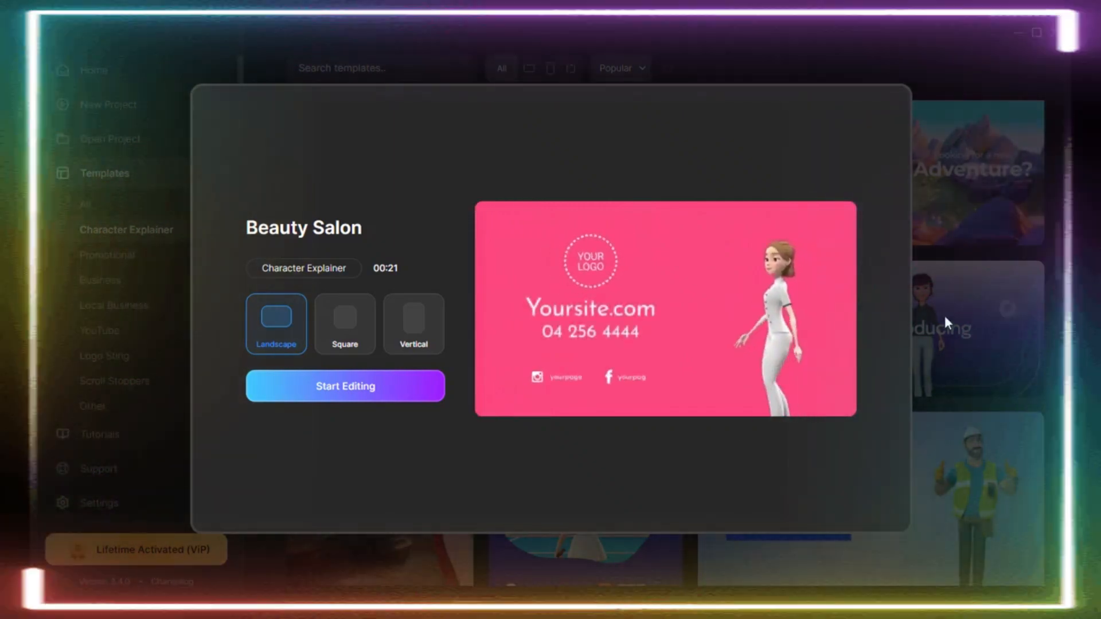
{"action": "left_click", "coordinate": [935, 324]}
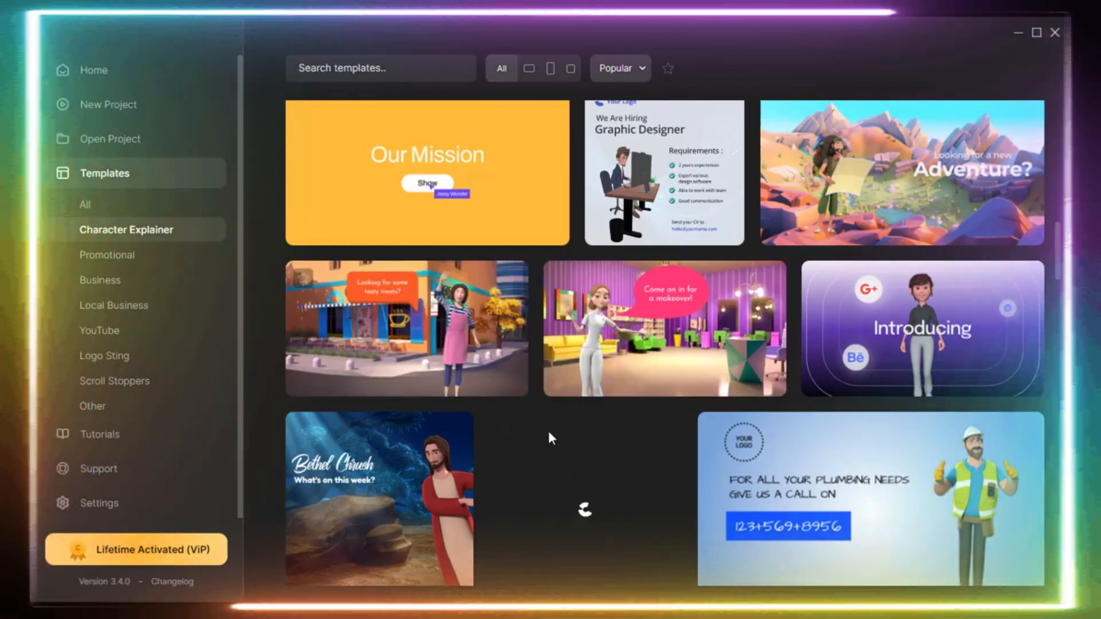
{"action": "scroll", "coordinate": [548, 436], "scroll_direction": "down", "scroll_amount": 2}
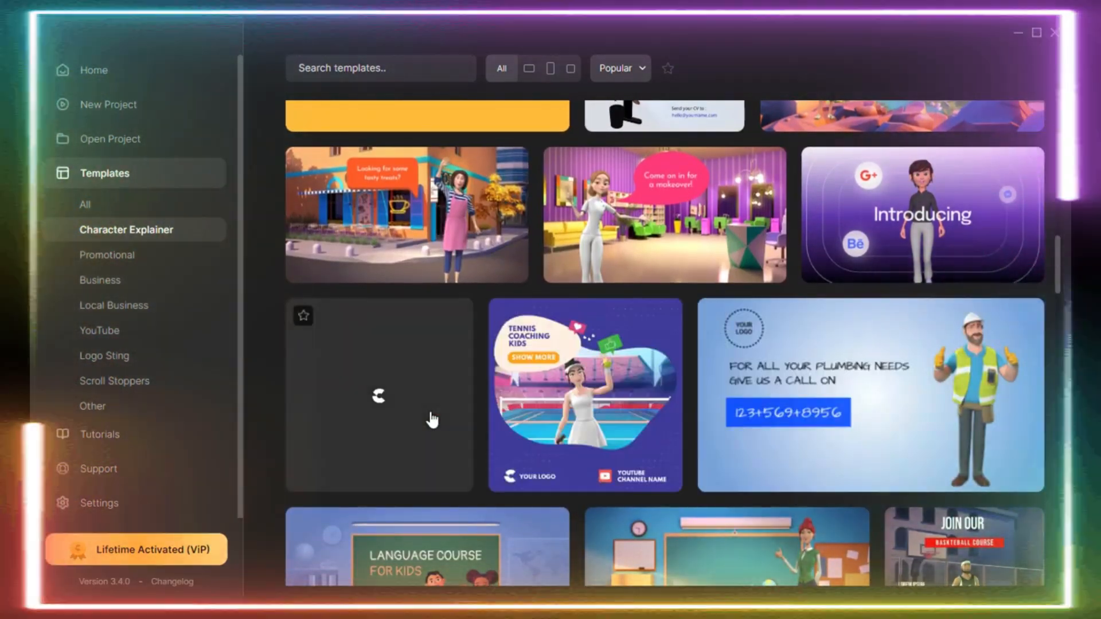
{"action": "scroll", "coordinate": [337, 238], "scroll_direction": "down", "scroll_amount": 3}
{"action": "left_click", "coordinate": [385, 253]}
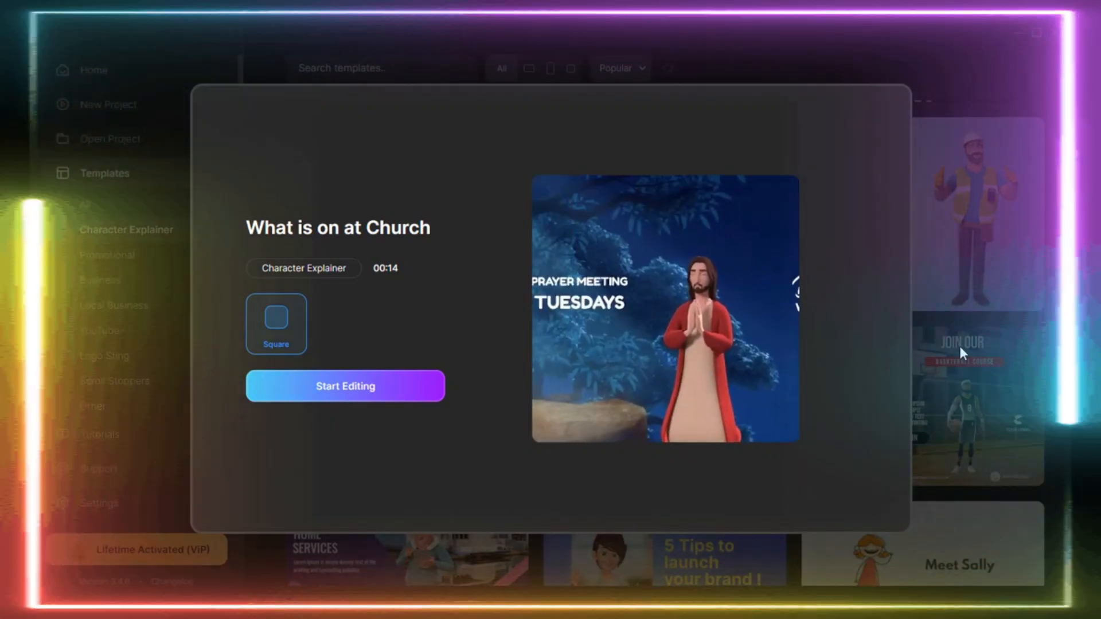
{"action": "left_click", "coordinate": [960, 348]}
Find the Meet Sally doodle template among the Character Explainer templates, preview its details and close the preview.
{"action": "scroll", "coordinate": [776, 476], "scroll_direction": "down", "scroll_amount": 3}
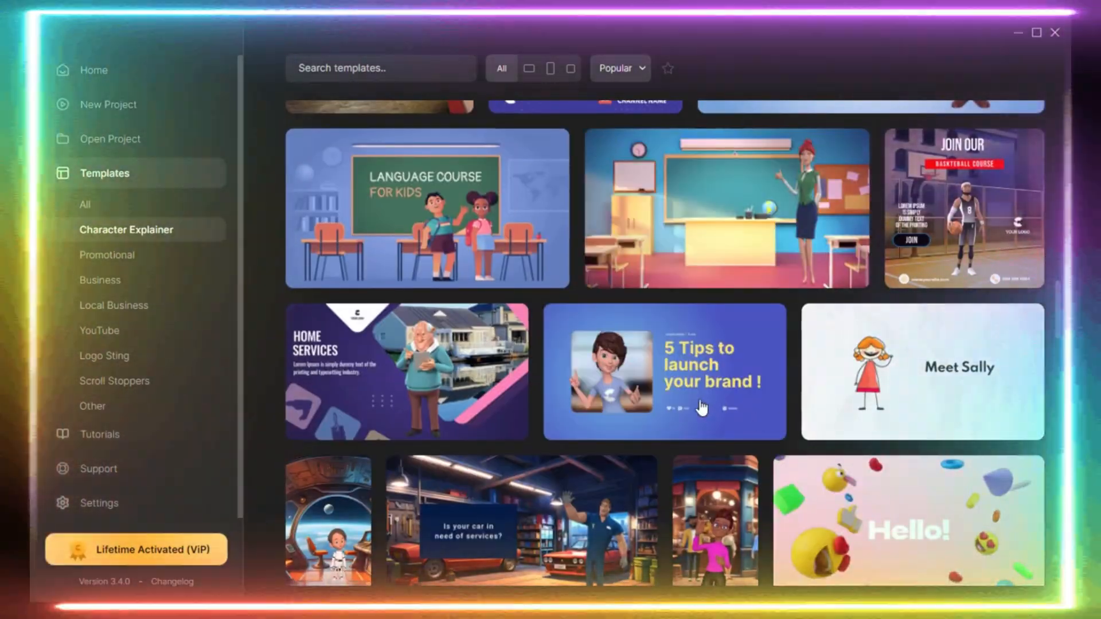
{"action": "mouse_move", "coordinate": [702, 408]}
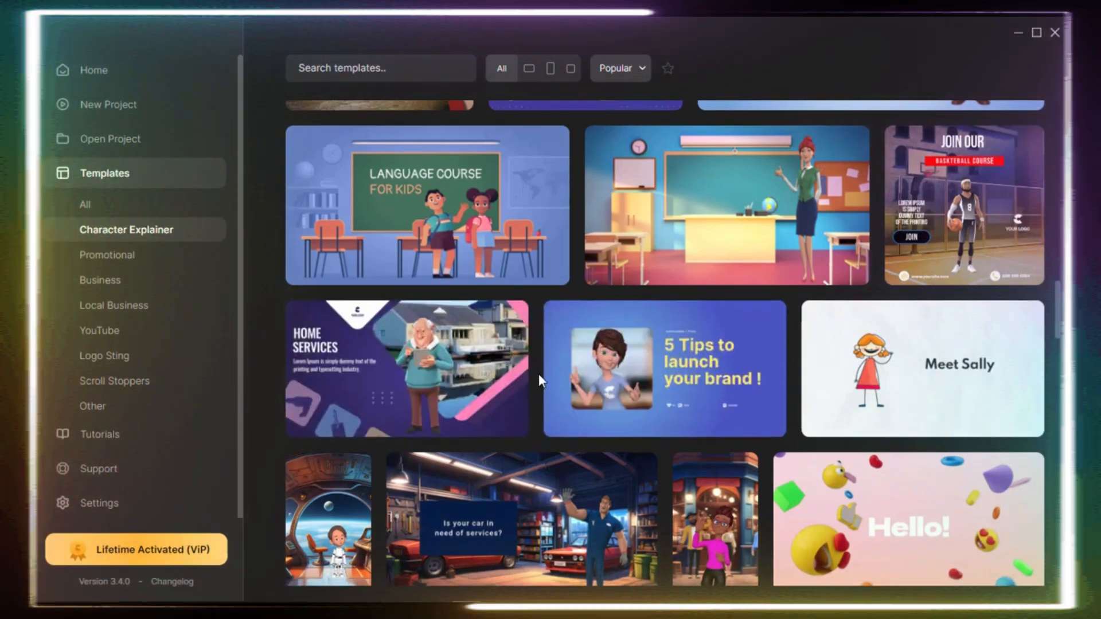
{"action": "scroll", "coordinate": [857, 286], "scroll_direction": "down", "scroll_amount": 2}
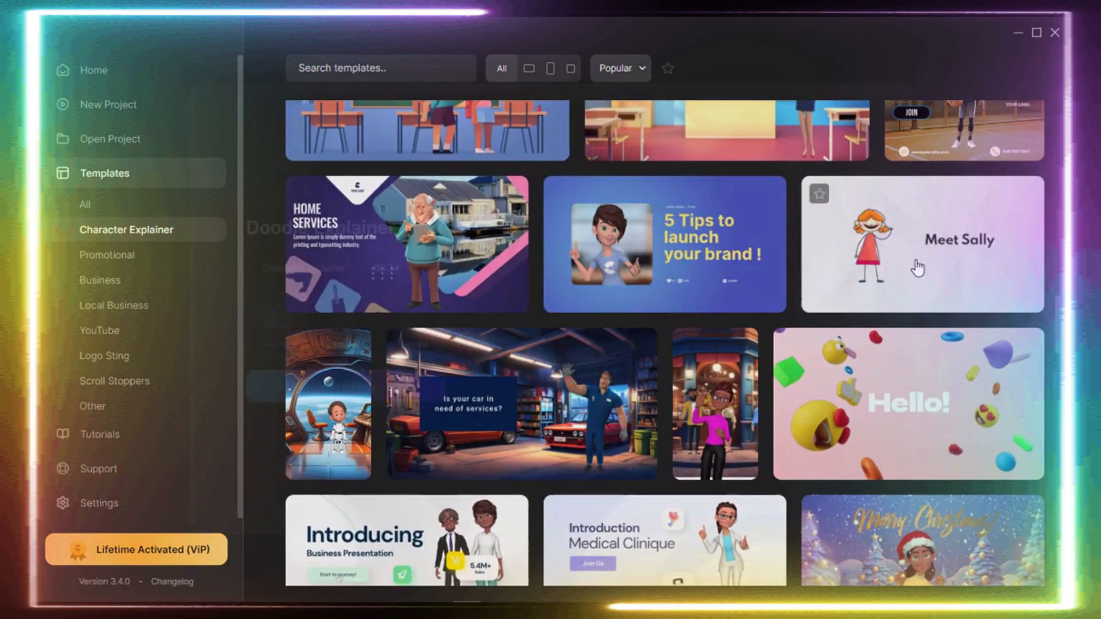
{"action": "left_click", "coordinate": [911, 263]}
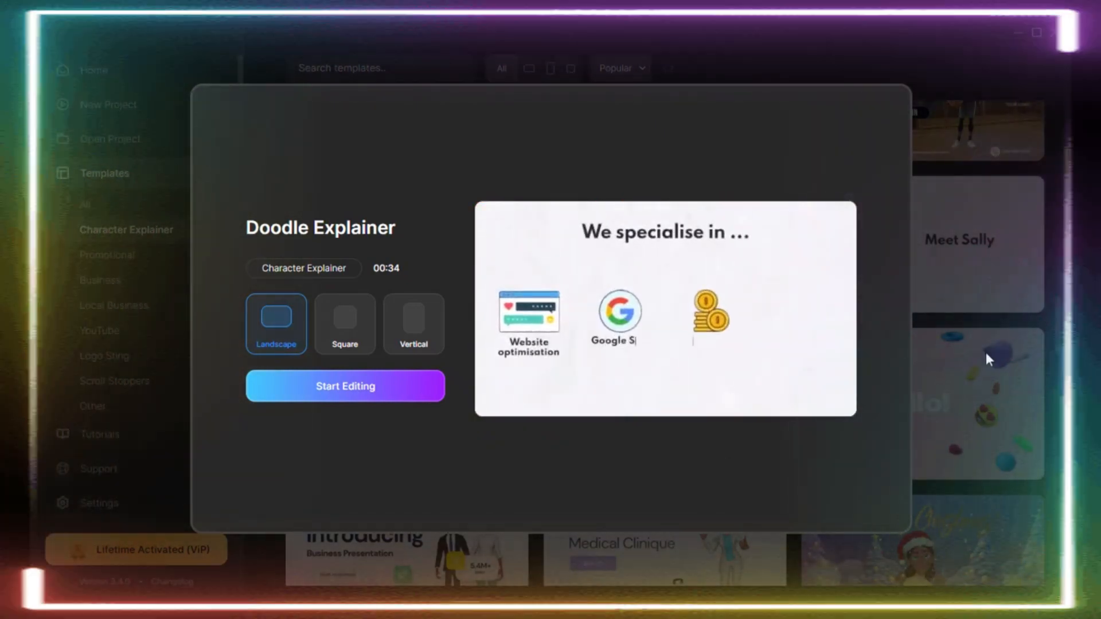
{"action": "left_click", "coordinate": [986, 352]}
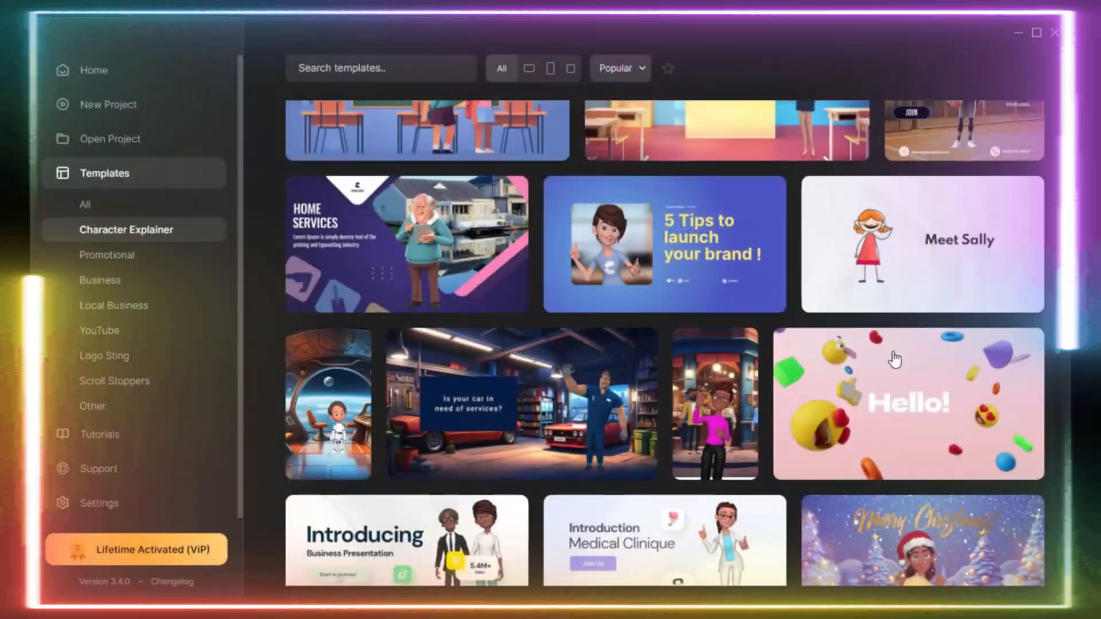
Browse further through the Character Explainer templates to the School Admission one, preview it and close the preview.
{"action": "scroll", "coordinate": [738, 417], "scroll_direction": "down", "scroll_amount": 2}
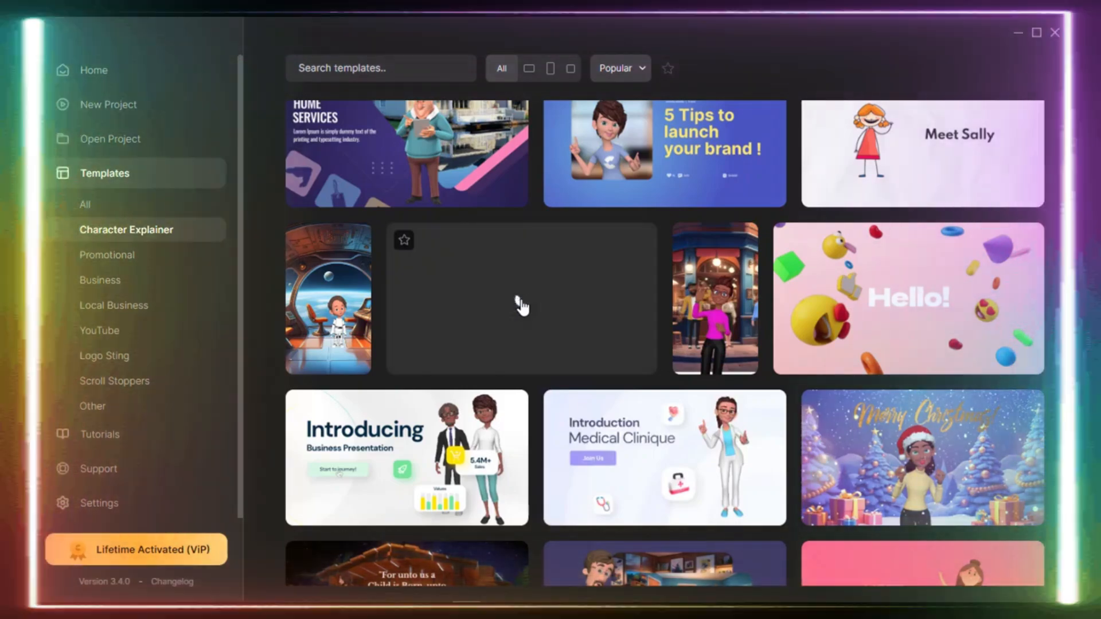
{"action": "scroll", "coordinate": [521, 306], "scroll_direction": "down", "scroll_amount": 7}
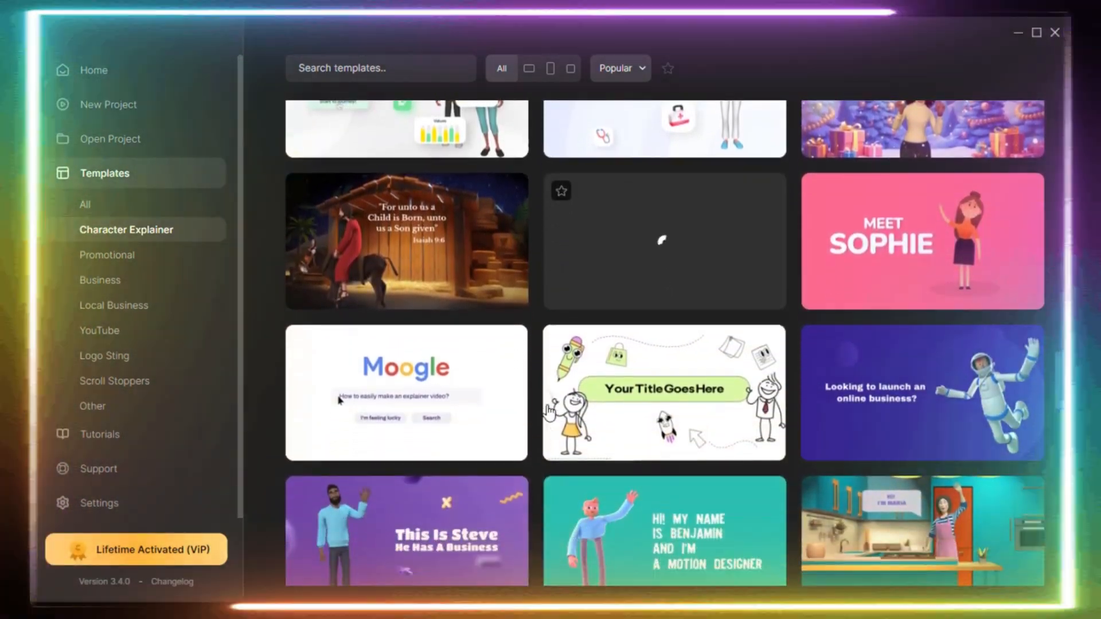
{"action": "scroll", "coordinate": [549, 409], "scroll_direction": "down", "scroll_amount": 4}
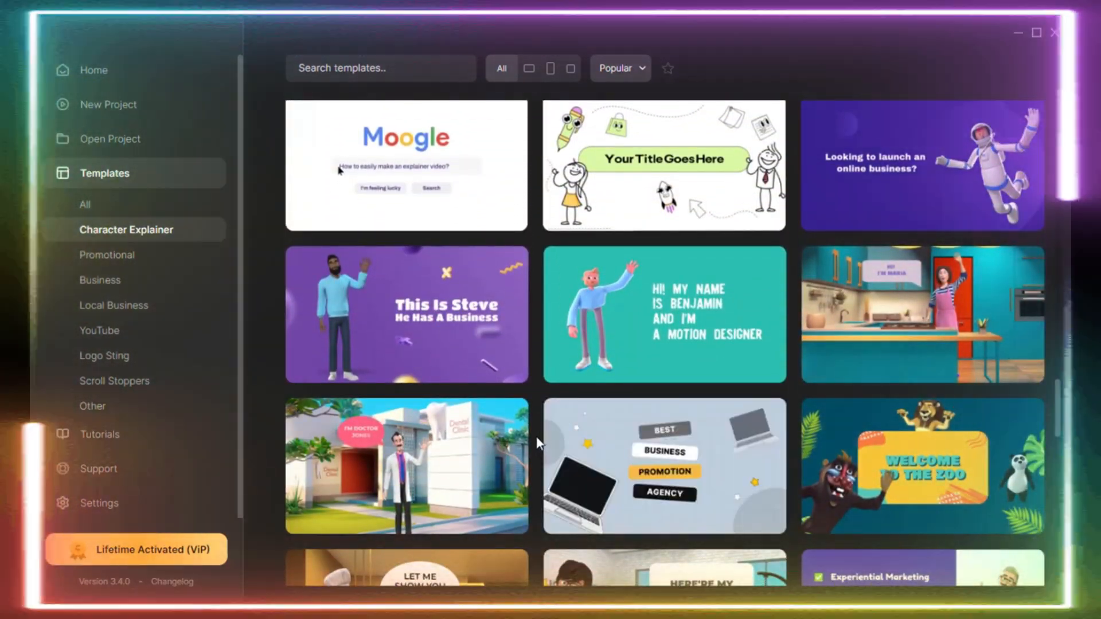
{"action": "scroll", "coordinate": [538, 443], "scroll_direction": "down", "scroll_amount": 7}
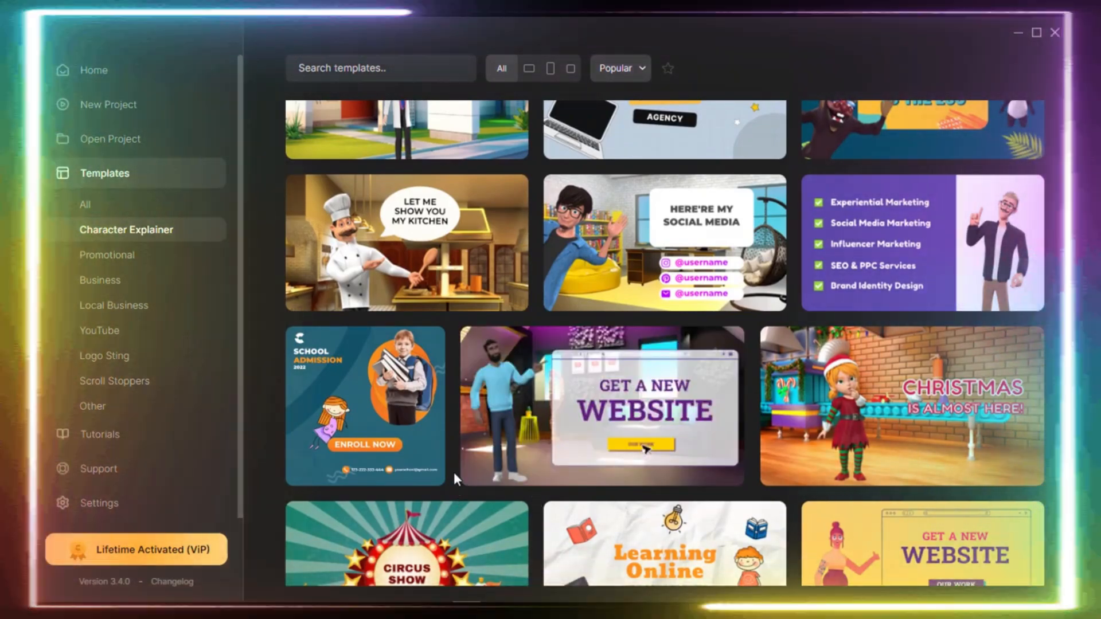
{"action": "mouse_move", "coordinate": [405, 410]}
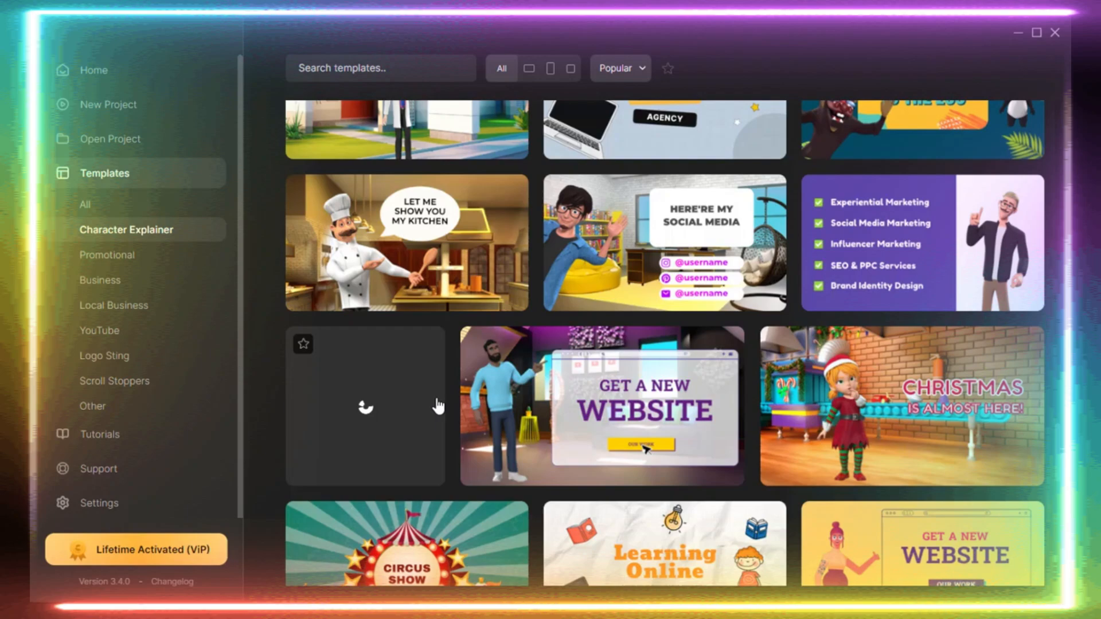
{"action": "mouse_move", "coordinate": [560, 413]}
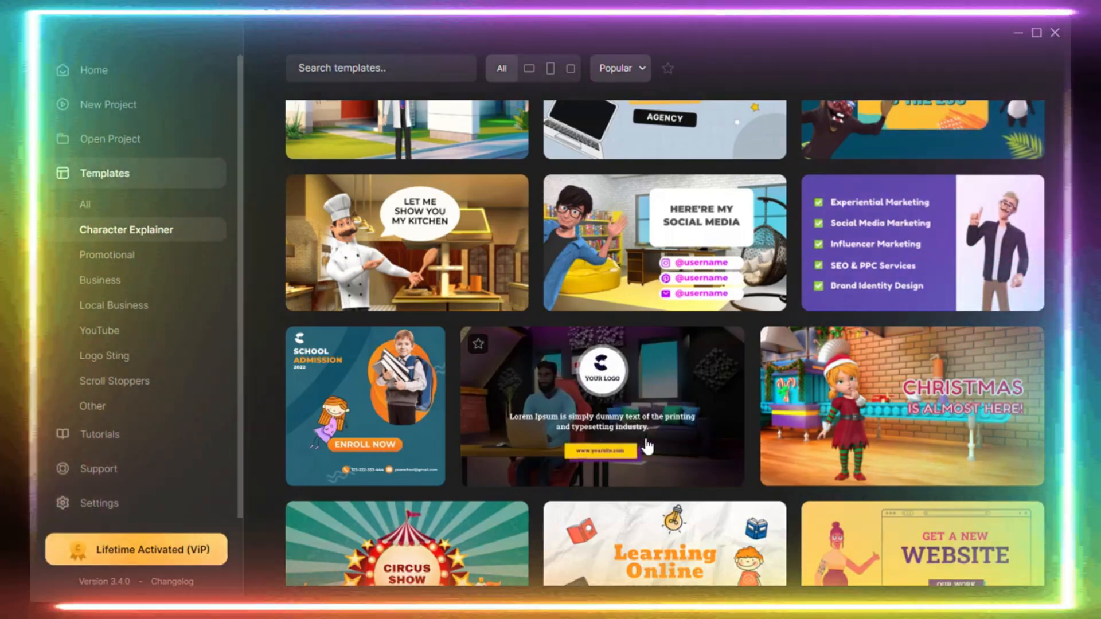
{"action": "scroll", "coordinate": [646, 446], "scroll_direction": "down", "scroll_amount": 2}
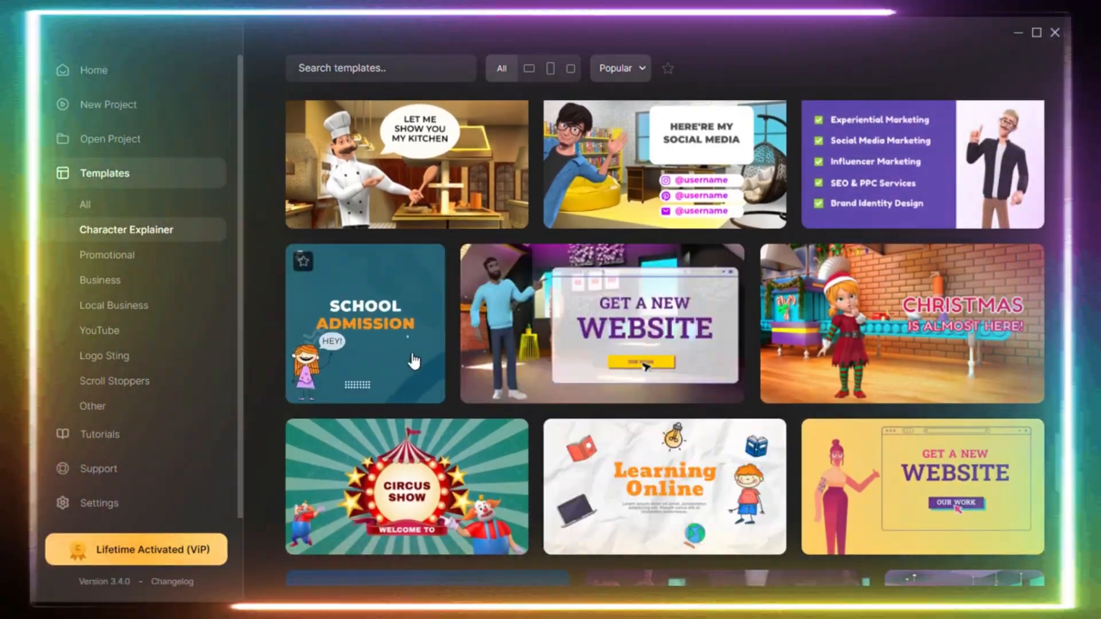
{"action": "left_click", "coordinate": [413, 362]}
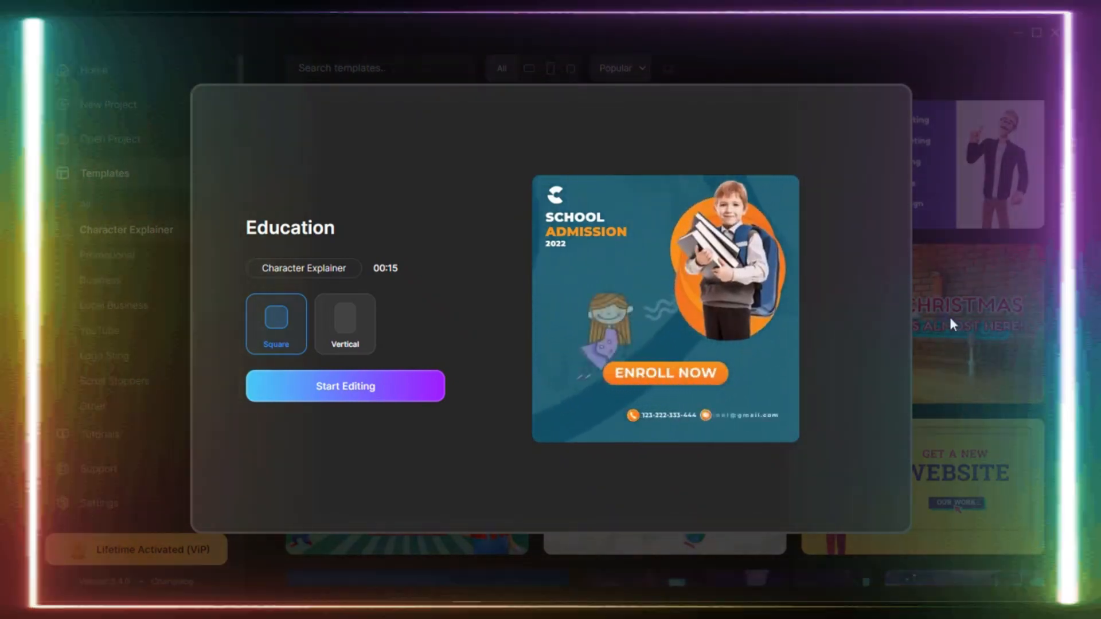
{"action": "left_click", "coordinate": [949, 317]}
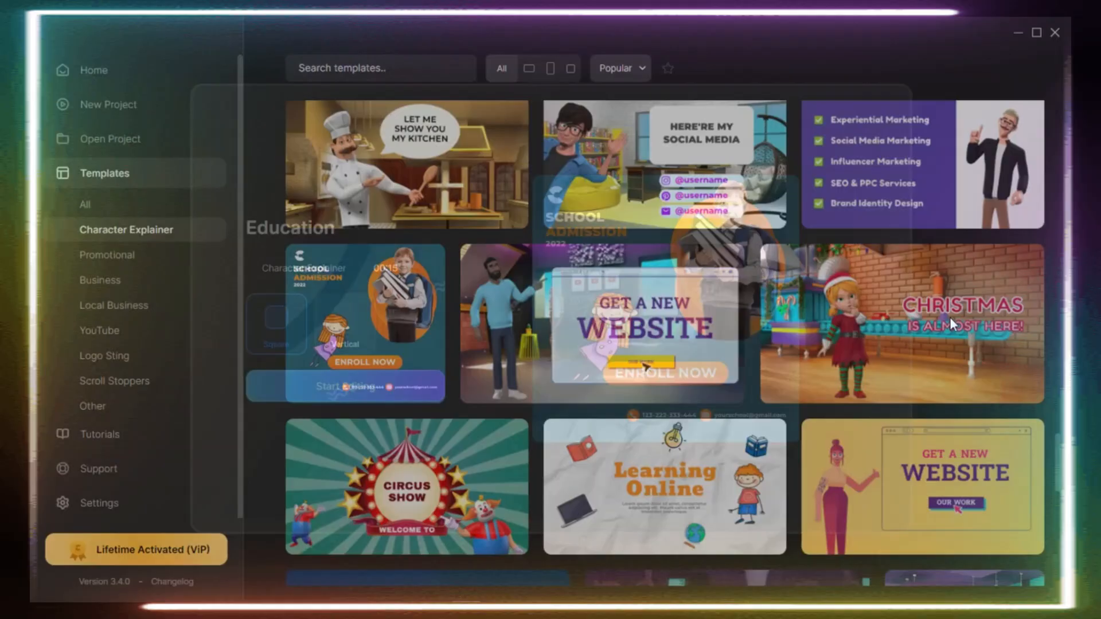
Preview the animated-character Get a New Website template and the Udemy Course template, closing each preview.
{"action": "scroll", "coordinate": [509, 406], "scroll_direction": "down", "scroll_amount": 3}
{"action": "scroll", "coordinate": [510, 410], "scroll_direction": "down", "scroll_amount": 2}
{"action": "scroll", "coordinate": [510, 410], "scroll_direction": "up", "scroll_amount": 1}
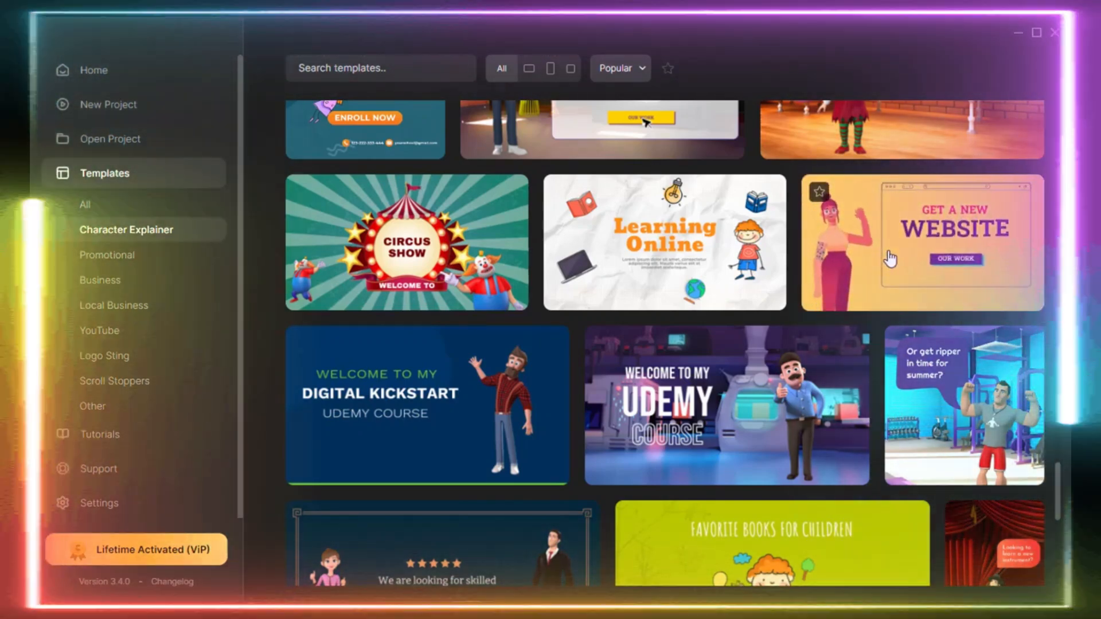
{"action": "left_click", "coordinate": [886, 259]}
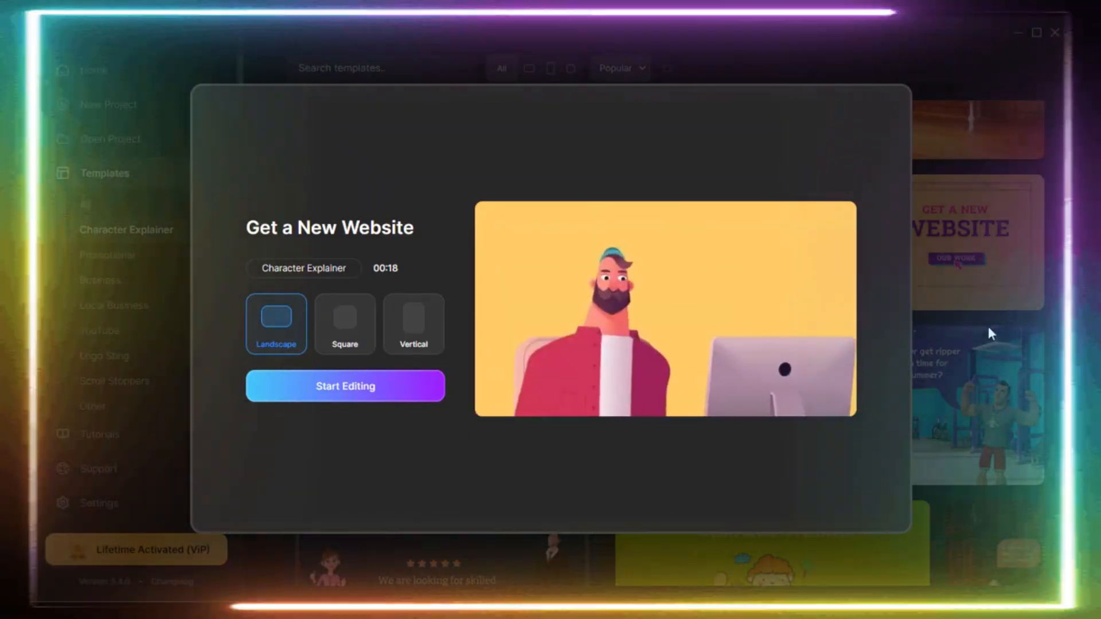
{"action": "left_click", "coordinate": [988, 328]}
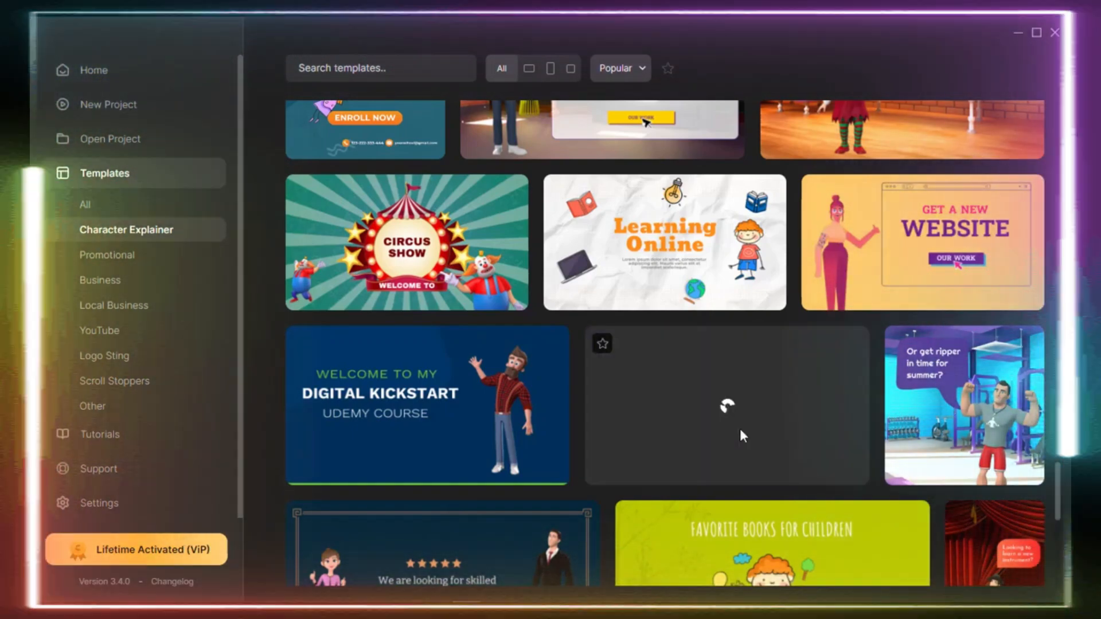
{"action": "left_click", "coordinate": [739, 428]}
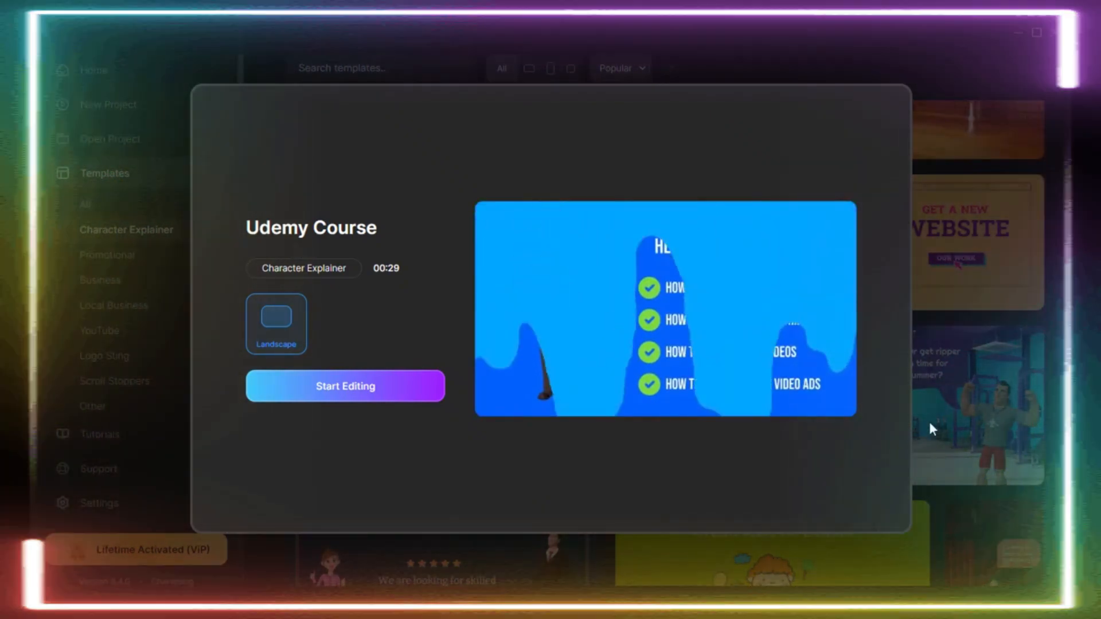
{"action": "left_click", "coordinate": [929, 422]}
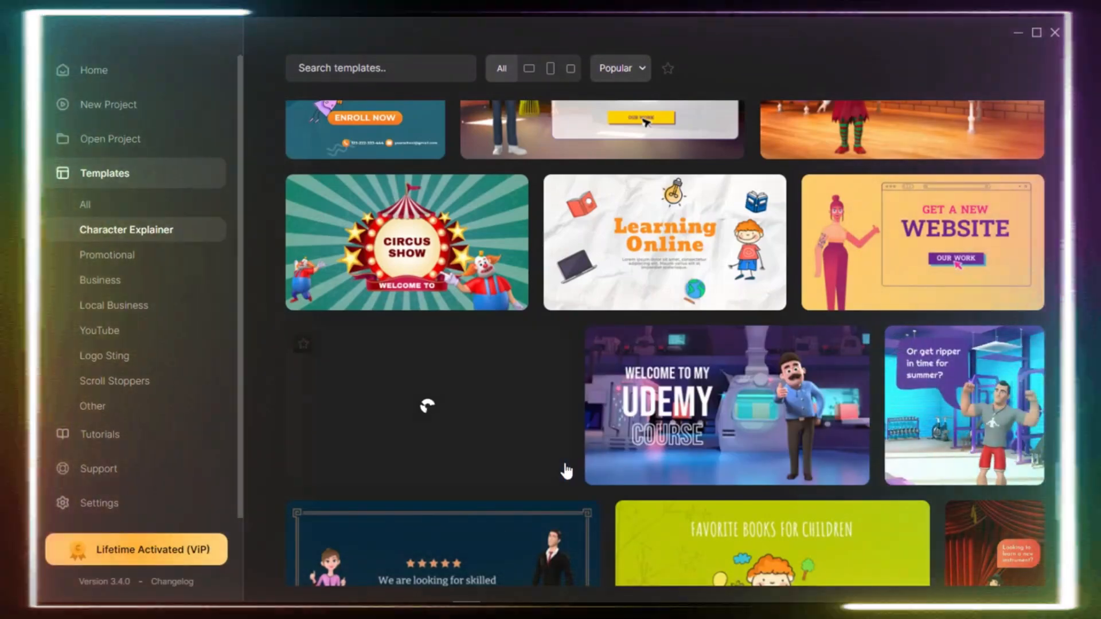
Look over the remaining Character Explainer templates down to the end of the category.
{"action": "scroll", "coordinate": [565, 467], "scroll_direction": "down", "scroll_amount": 9}
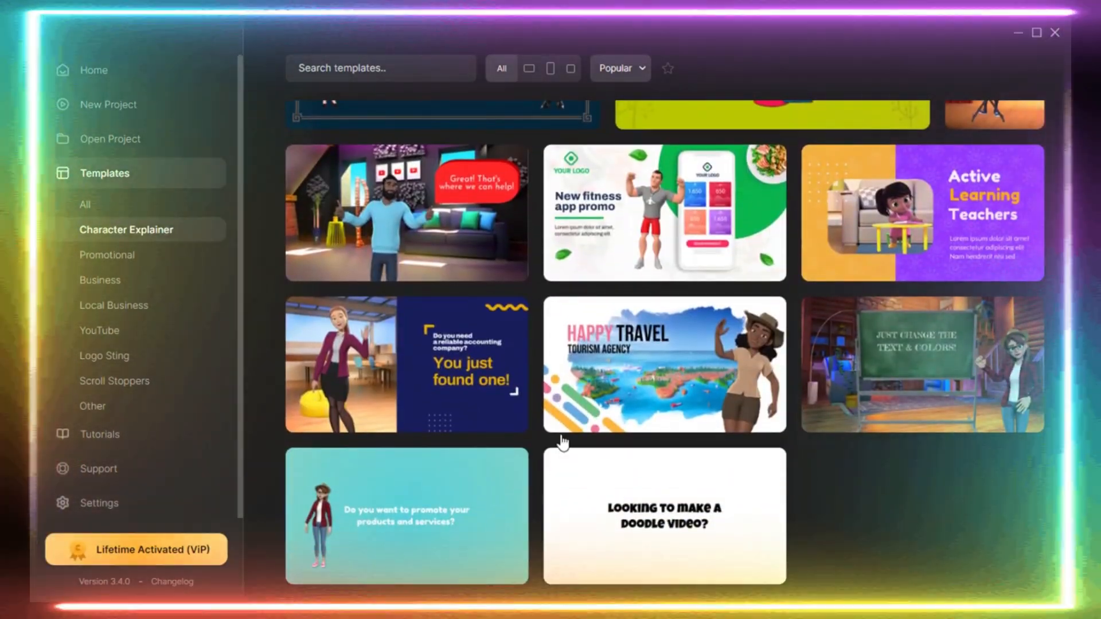
{"action": "scroll", "coordinate": [560, 445], "scroll_direction": "up", "scroll_amount": 2}
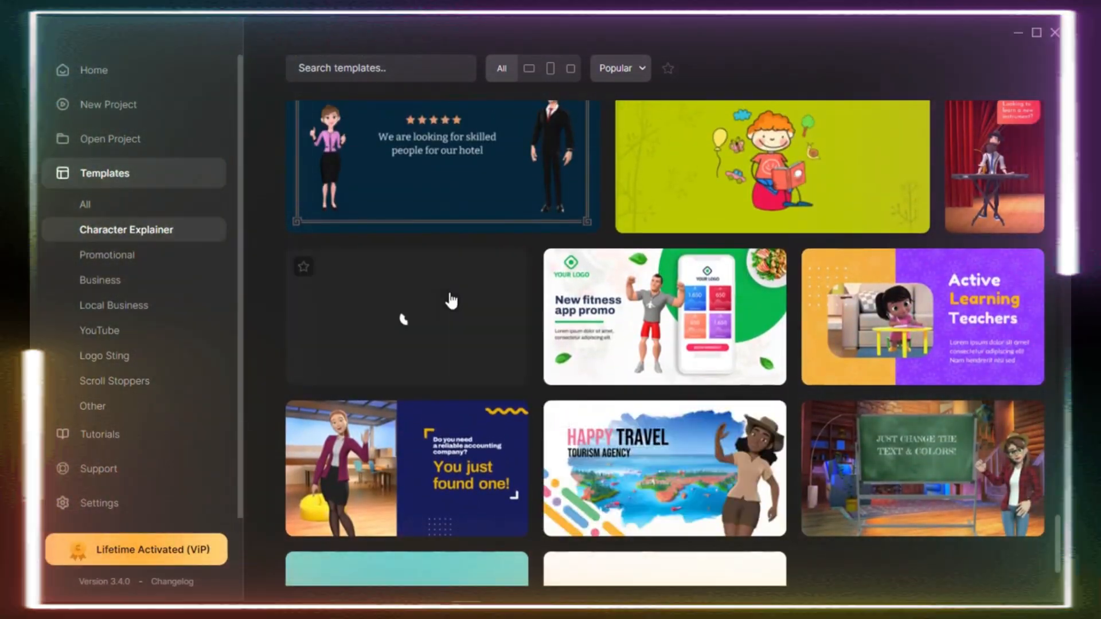
{"action": "scroll", "coordinate": [650, 486], "scroll_direction": "down", "scroll_amount": 2}
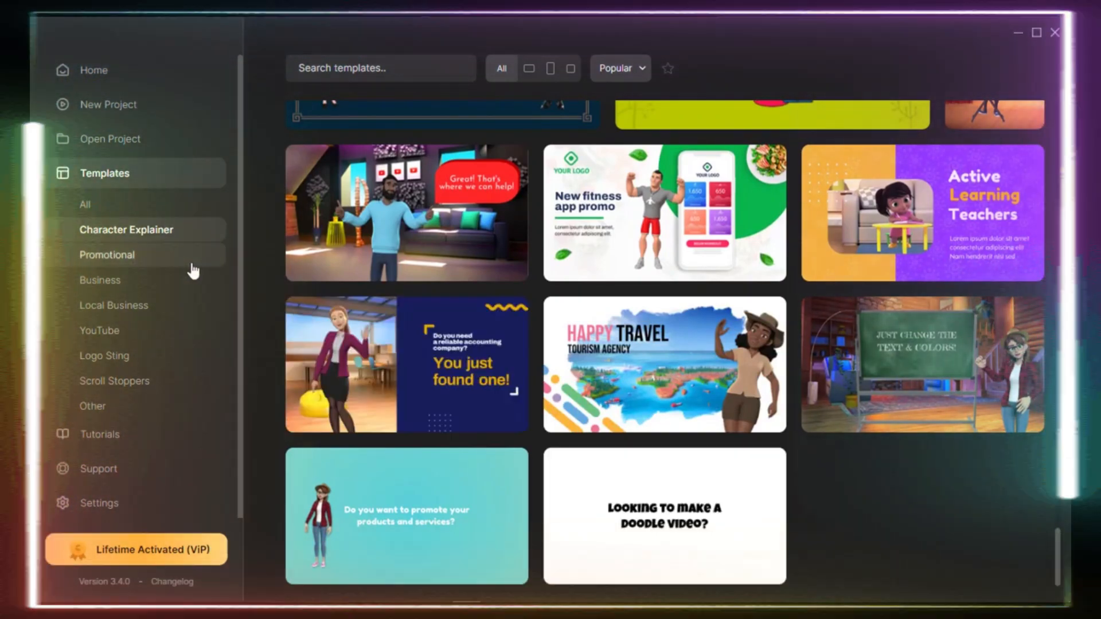
Open the Promotional category, browse its templates and return to the start of the list.
{"action": "left_click", "coordinate": [148, 248]}
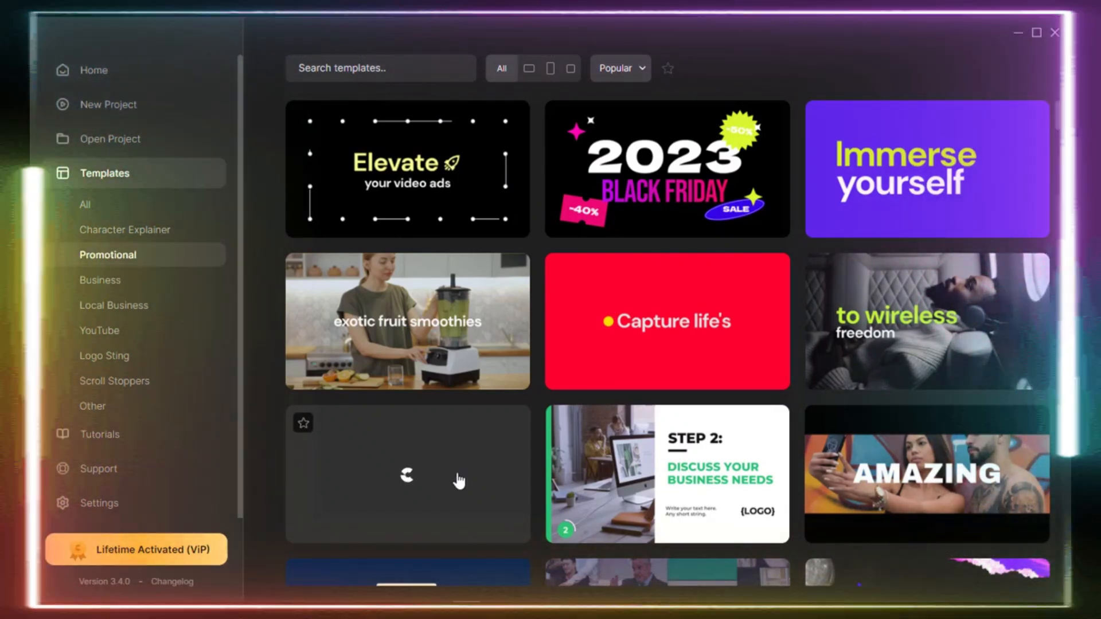
{"action": "scroll", "coordinate": [458, 481], "scroll_direction": "down", "scroll_amount": 5}
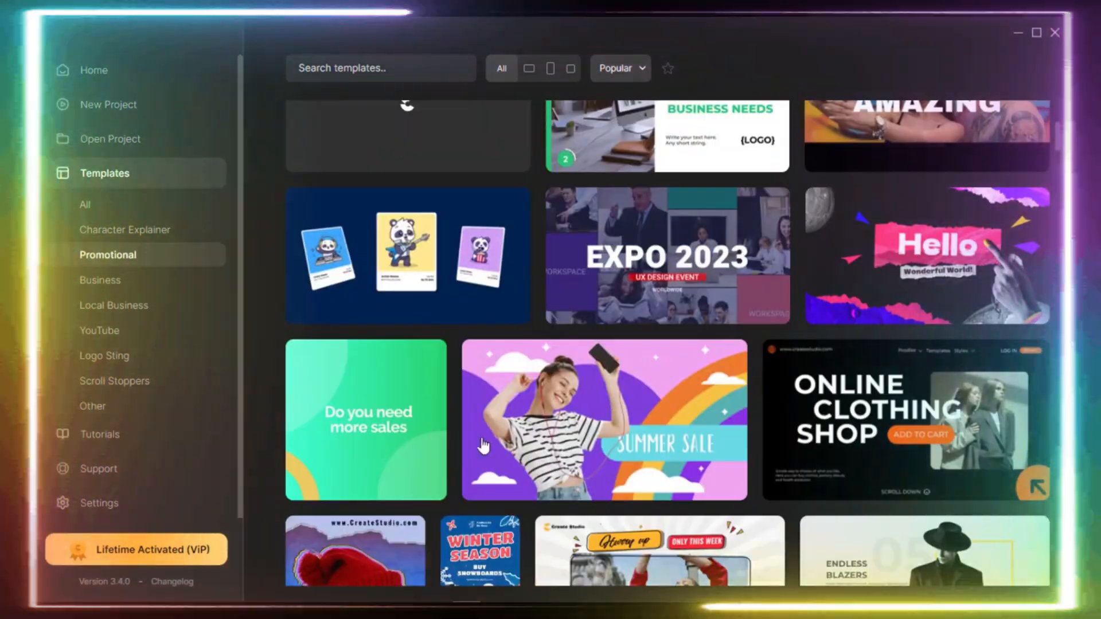
{"action": "scroll", "coordinate": [901, 238], "scroll_direction": "down", "scroll_amount": 6}
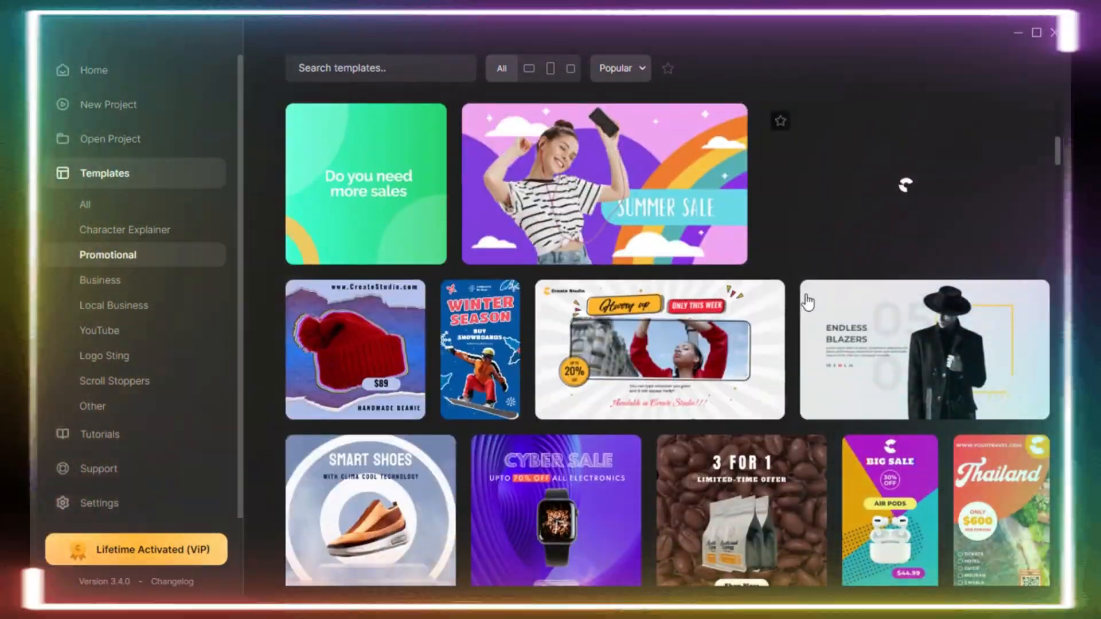
{"action": "scroll", "coordinate": [661, 360], "scroll_direction": "down", "scroll_amount": 10}
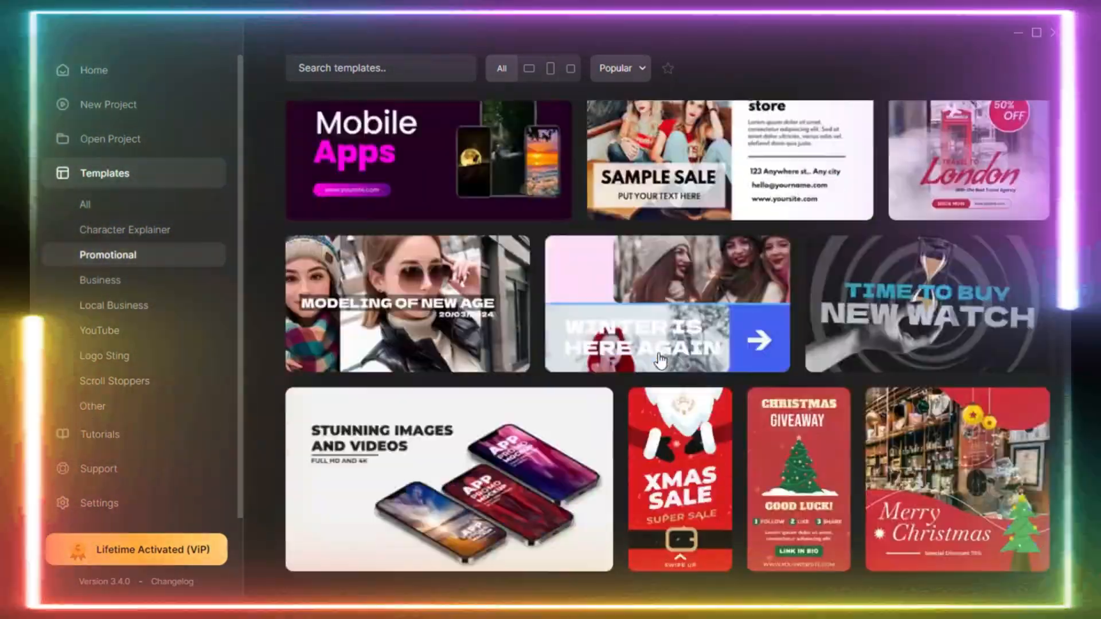
{"action": "scroll", "coordinate": [660, 360], "scroll_direction": "up", "scroll_amount": 20}
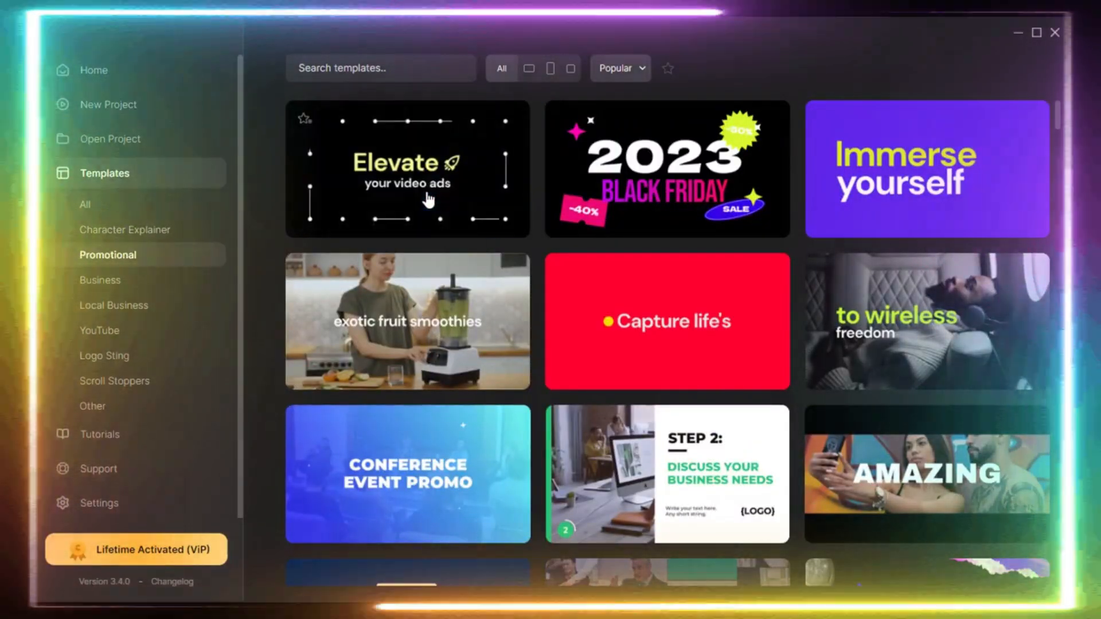
Preview the Stomp Promo Video and Modern Cameras templates, close them and return to the Character Explainer category.
{"action": "left_click", "coordinate": [428, 201]}
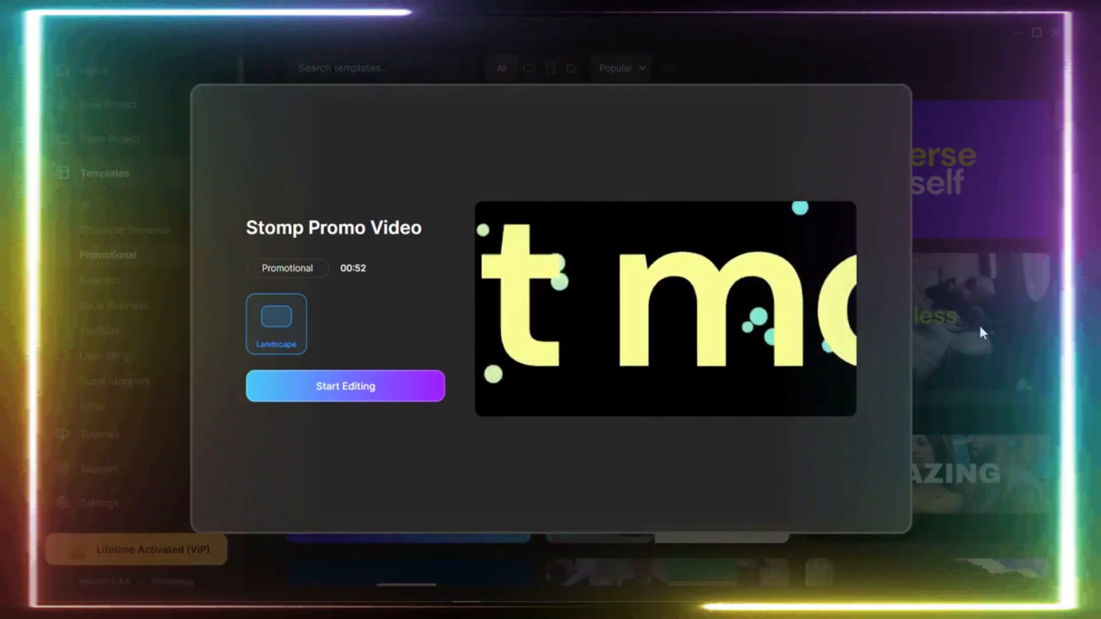
{"action": "left_click", "coordinate": [977, 322]}
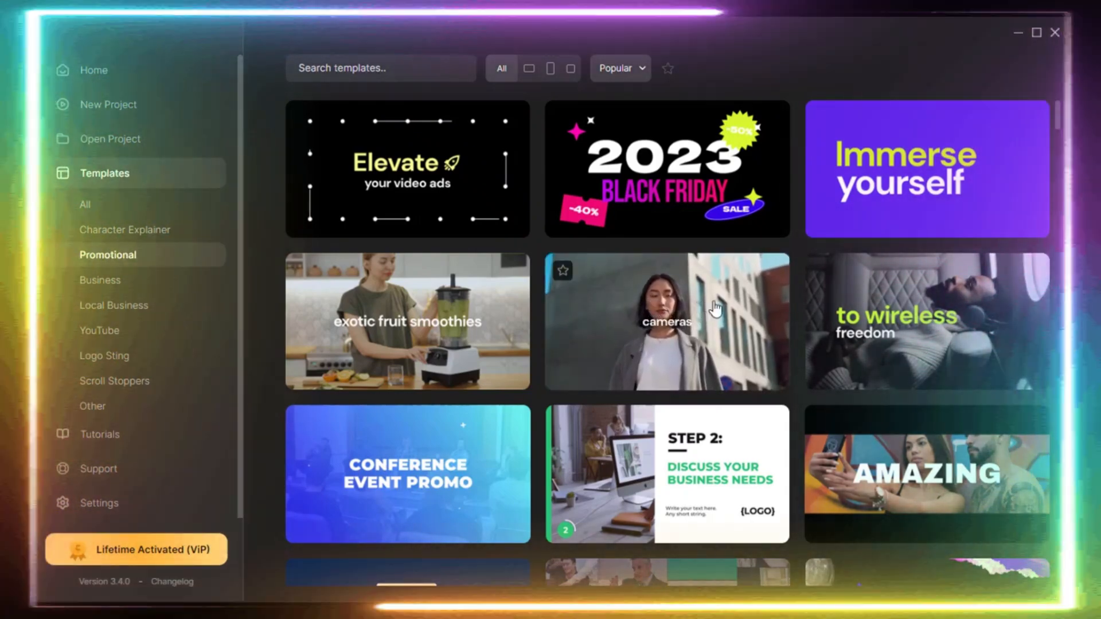
{"action": "left_click", "coordinate": [715, 310]}
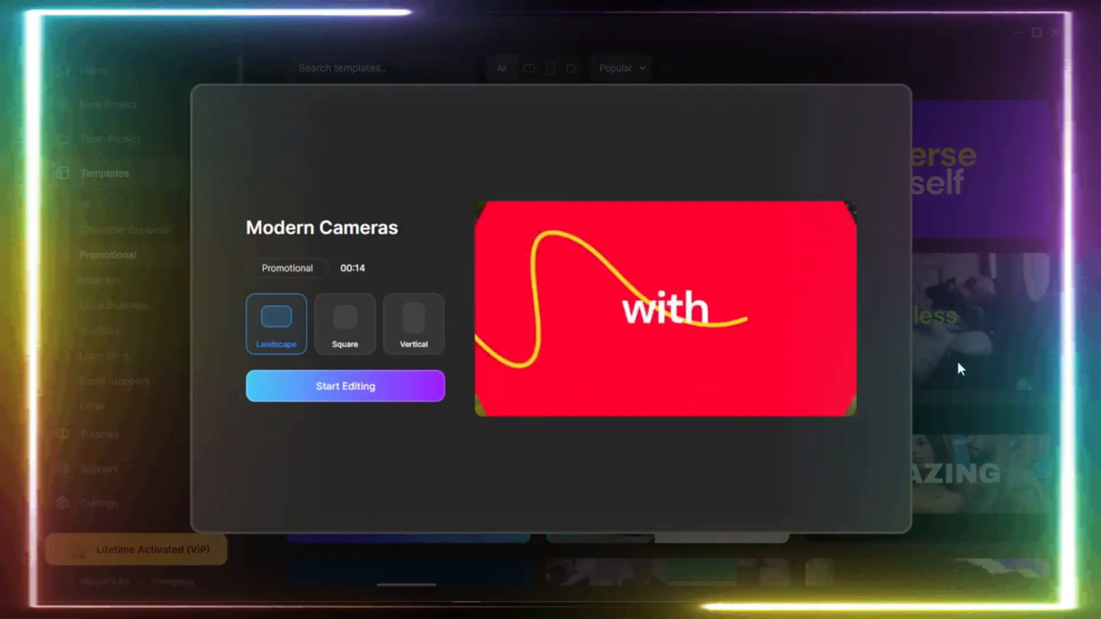
{"action": "left_click", "coordinate": [960, 367]}
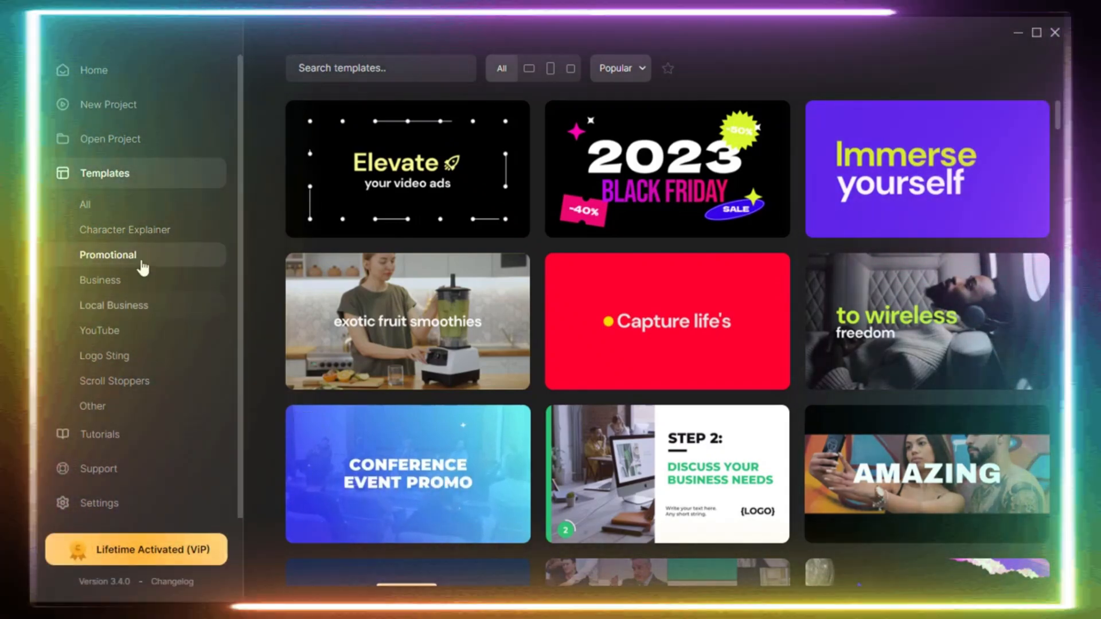
{"action": "left_click", "coordinate": [158, 230]}
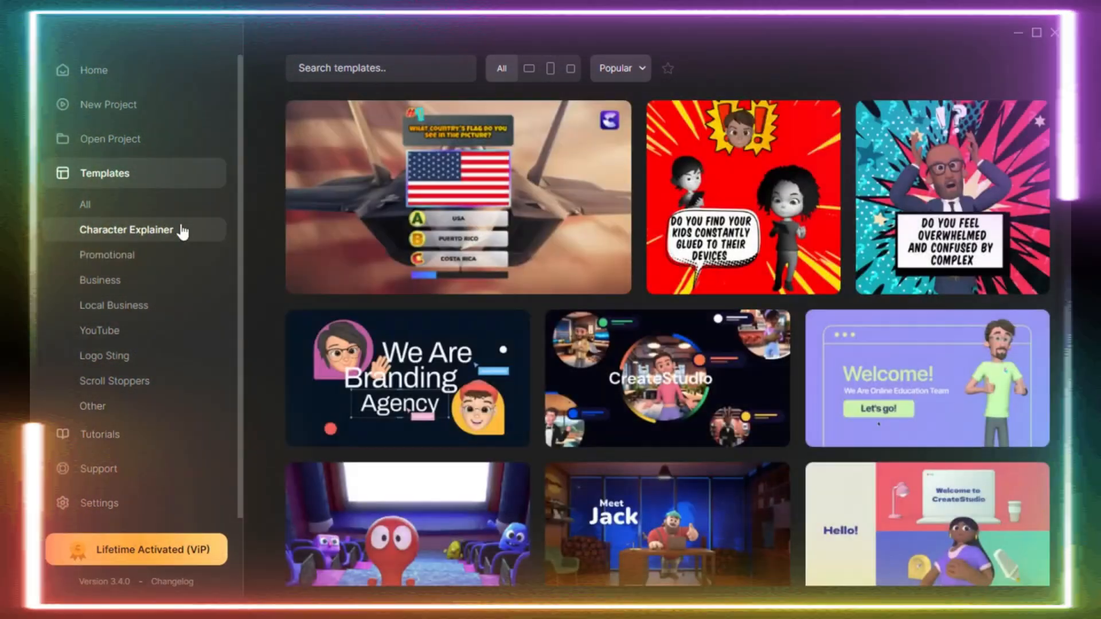
Look through the Character Explainer category's templates as far as the This Is Steve template.
{"action": "scroll", "coordinate": [446, 473], "scroll_direction": "down", "scroll_amount": 6}
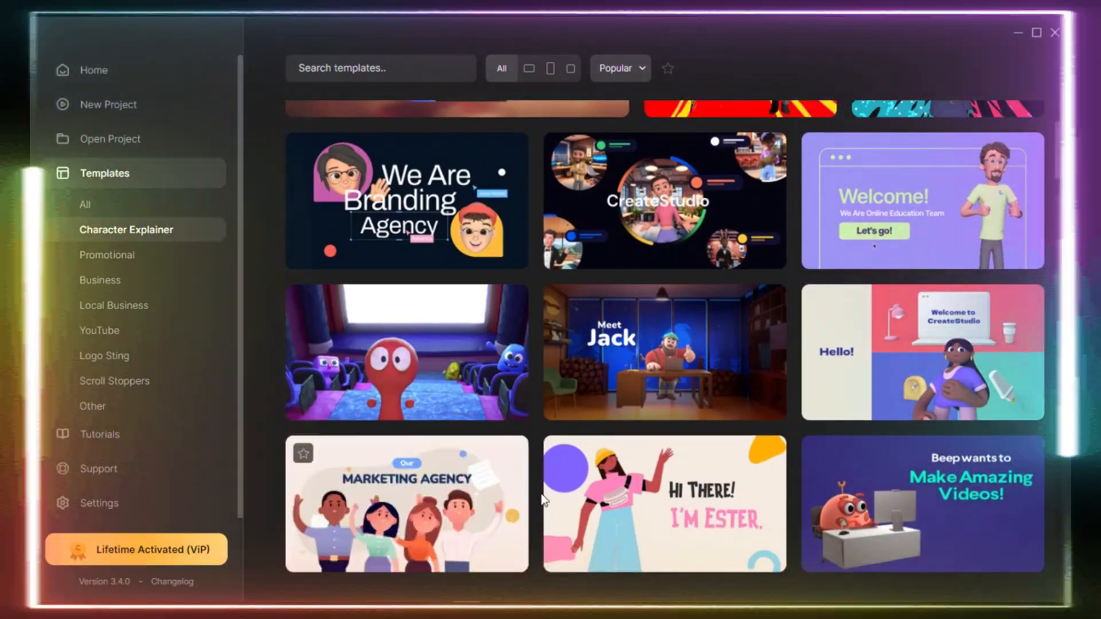
{"action": "scroll", "coordinate": [541, 494], "scroll_direction": "down", "scroll_amount": 1}
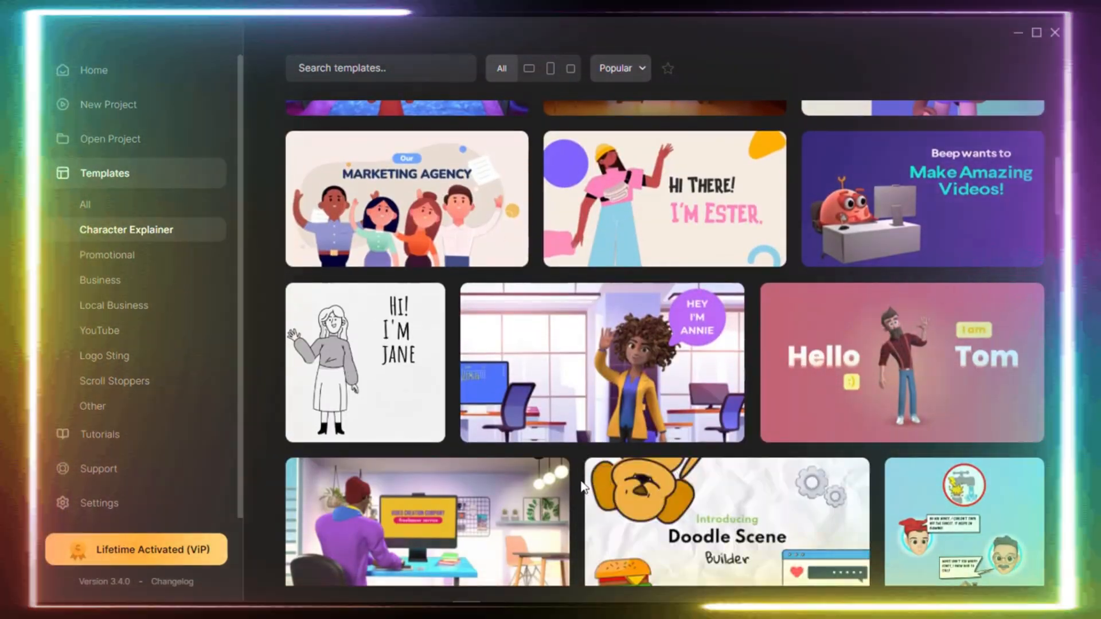
{"action": "scroll", "coordinate": [582, 486], "scroll_direction": "down", "scroll_amount": 1}
{"action": "scroll", "coordinate": [581, 482], "scroll_direction": "down", "scroll_amount": 1}
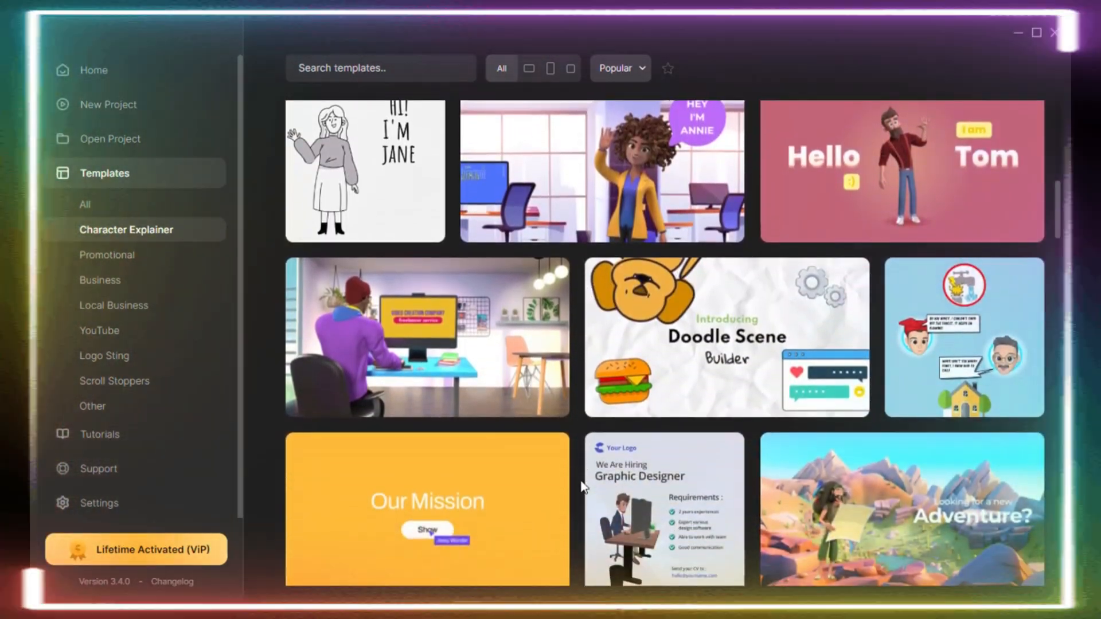
{"action": "scroll", "coordinate": [582, 479], "scroll_direction": "down", "scroll_amount": 3}
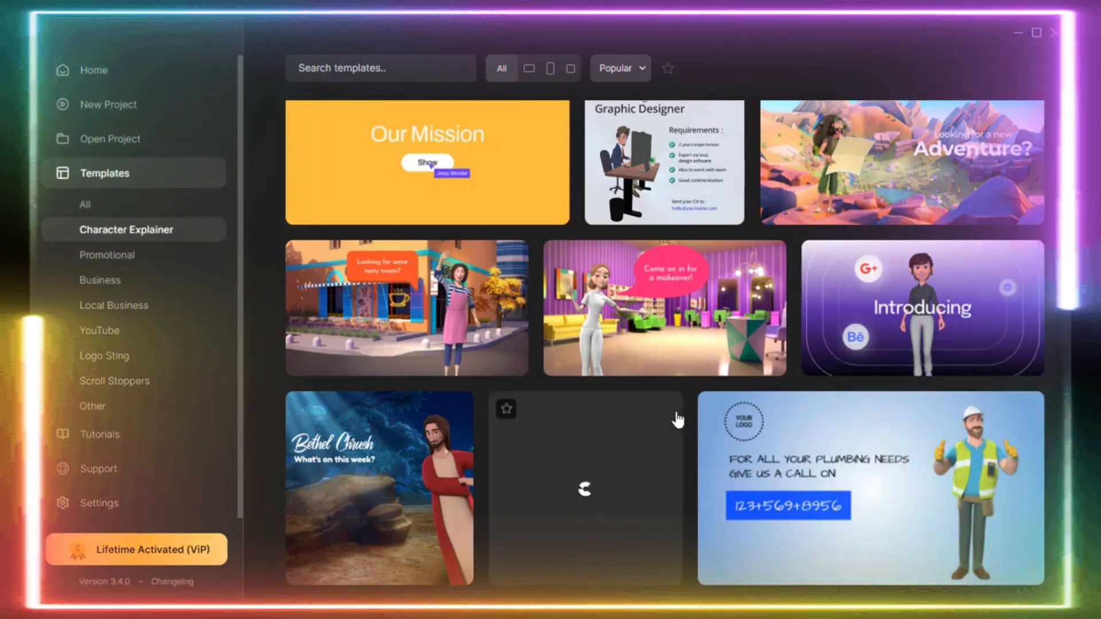
{"action": "scroll", "coordinate": [675, 418], "scroll_direction": "down", "scroll_amount": 1}
{"action": "scroll", "coordinate": [668, 504], "scroll_direction": "down", "scroll_amount": 2}
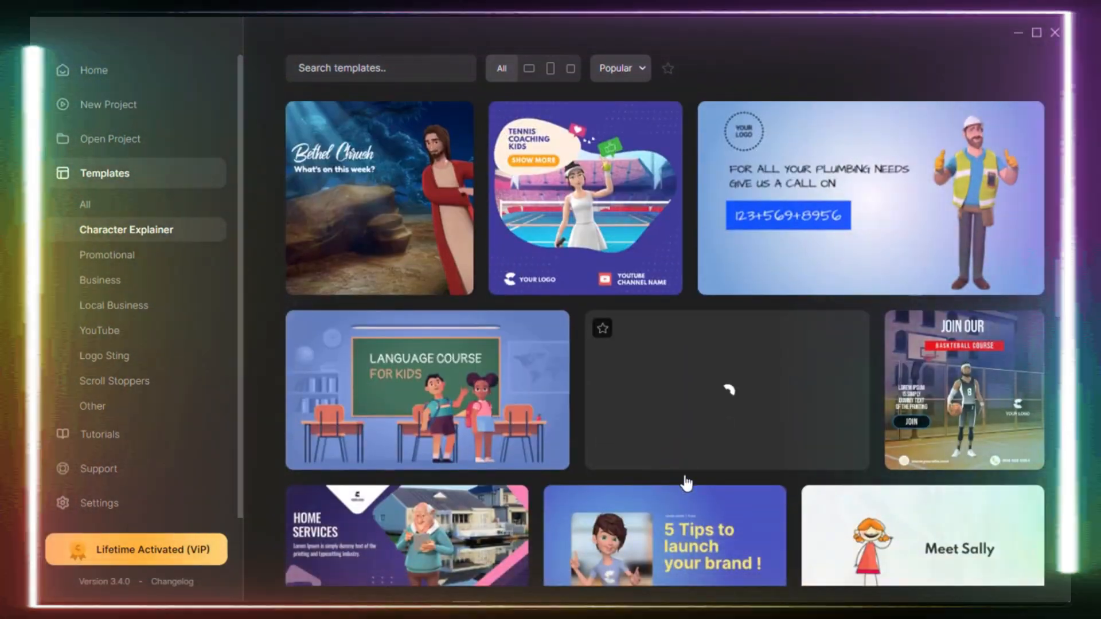
{"action": "scroll", "coordinate": [830, 470], "scroll_direction": "down", "scroll_amount": 1}
{"action": "scroll", "coordinate": [826, 465], "scroll_direction": "down", "scroll_amount": 2}
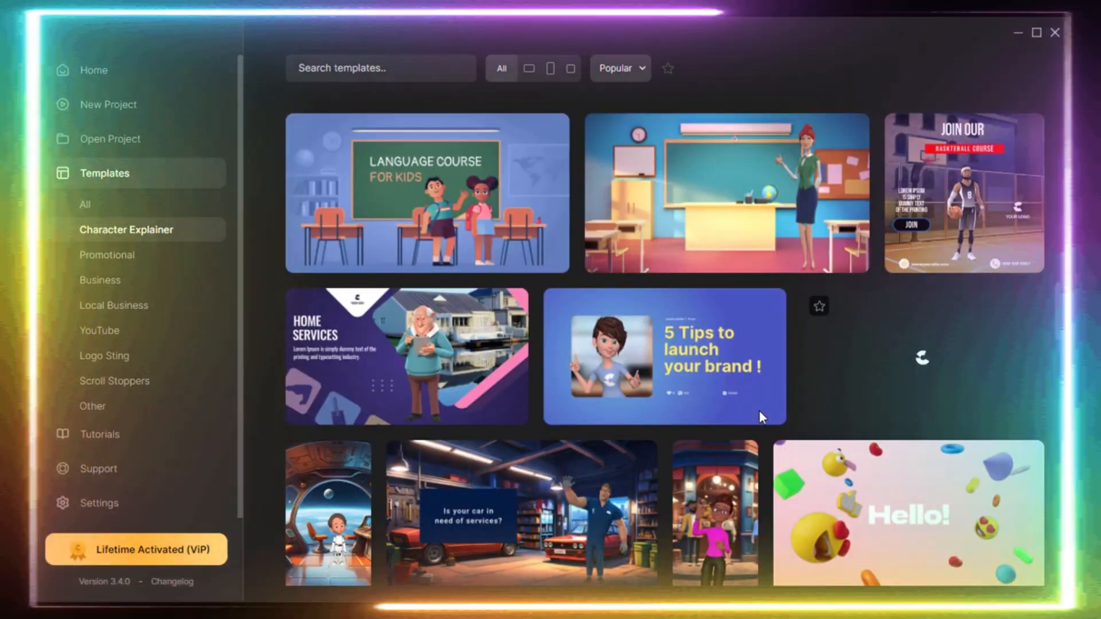
{"action": "scroll", "coordinate": [760, 458], "scroll_direction": "down", "scroll_amount": 2}
{"action": "scroll", "coordinate": [739, 396], "scroll_direction": "down", "scroll_amount": 1}
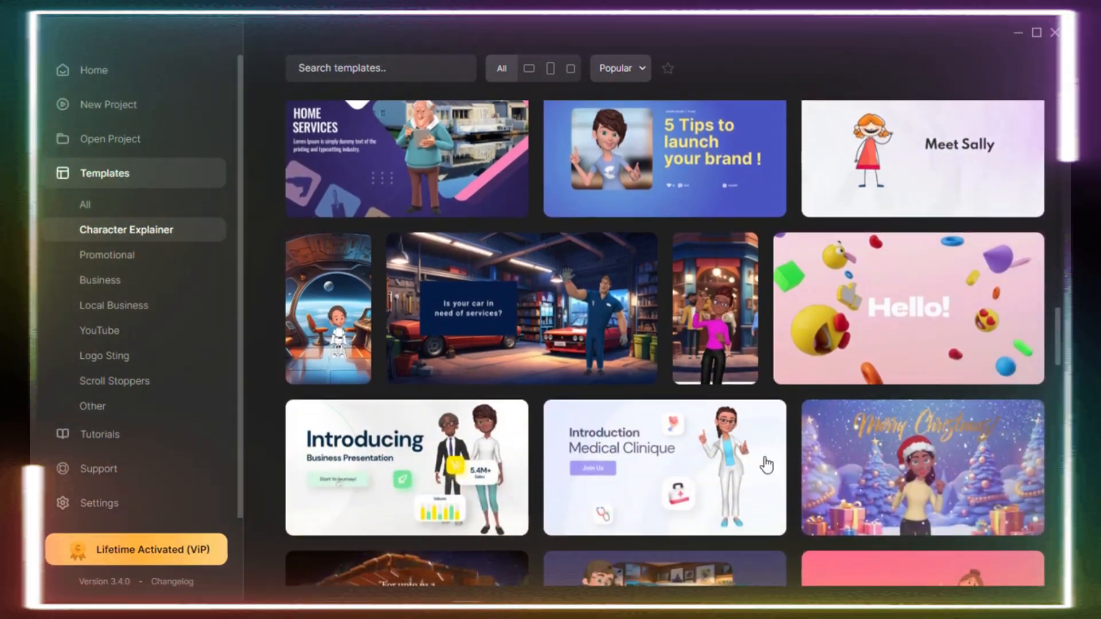
{"action": "scroll", "coordinate": [813, 453], "scroll_direction": "down", "scroll_amount": 2}
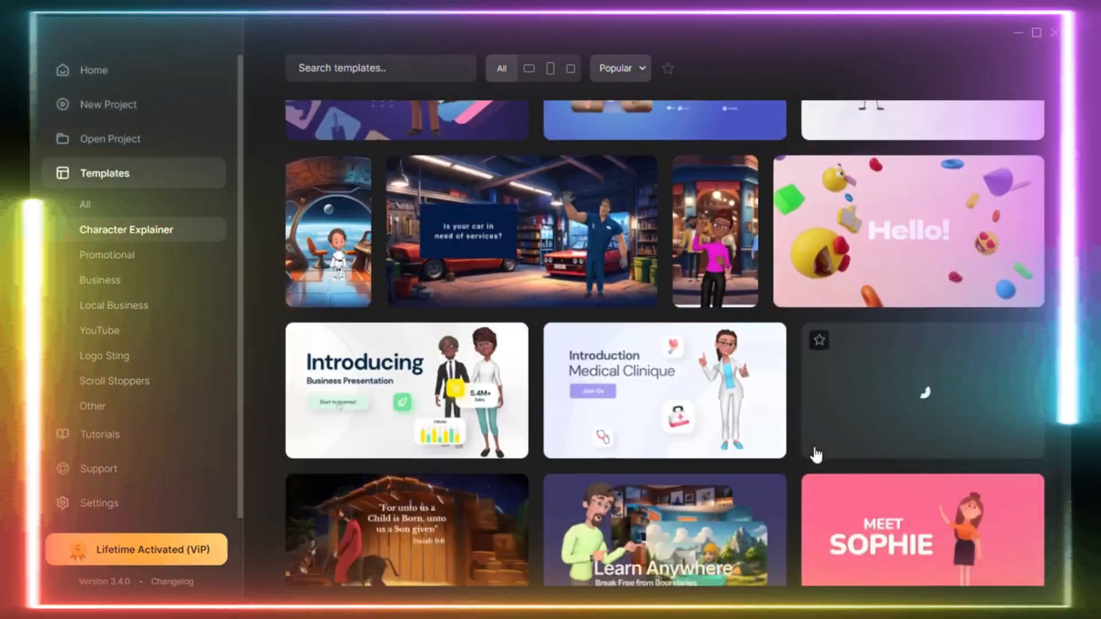
{"action": "scroll", "coordinate": [804, 410], "scroll_direction": "down", "scroll_amount": 5}
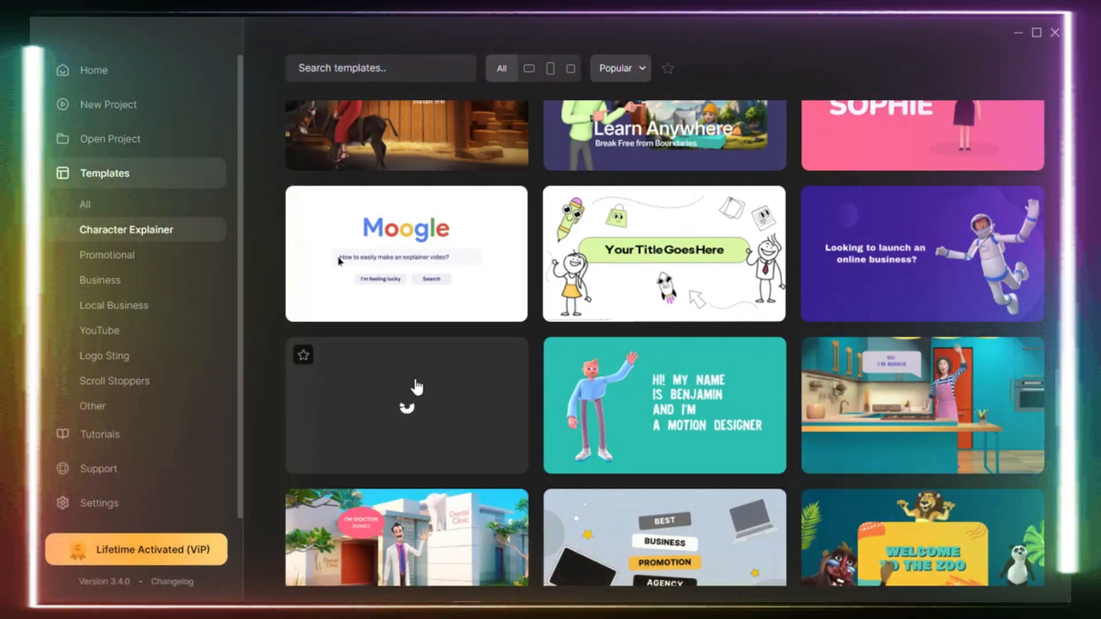
Preview the Business Promo template featuring Steve, close the preview, and open the template for editing in landscape format.
{"action": "left_click", "coordinate": [416, 387]}
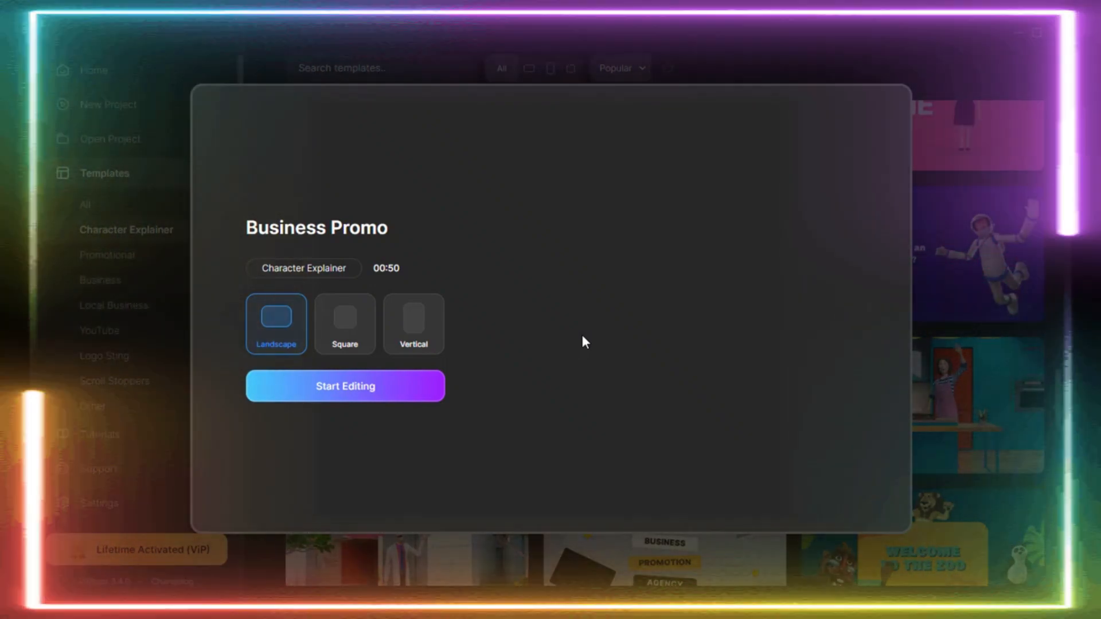
{"action": "left_click", "coordinate": [156, 136]}
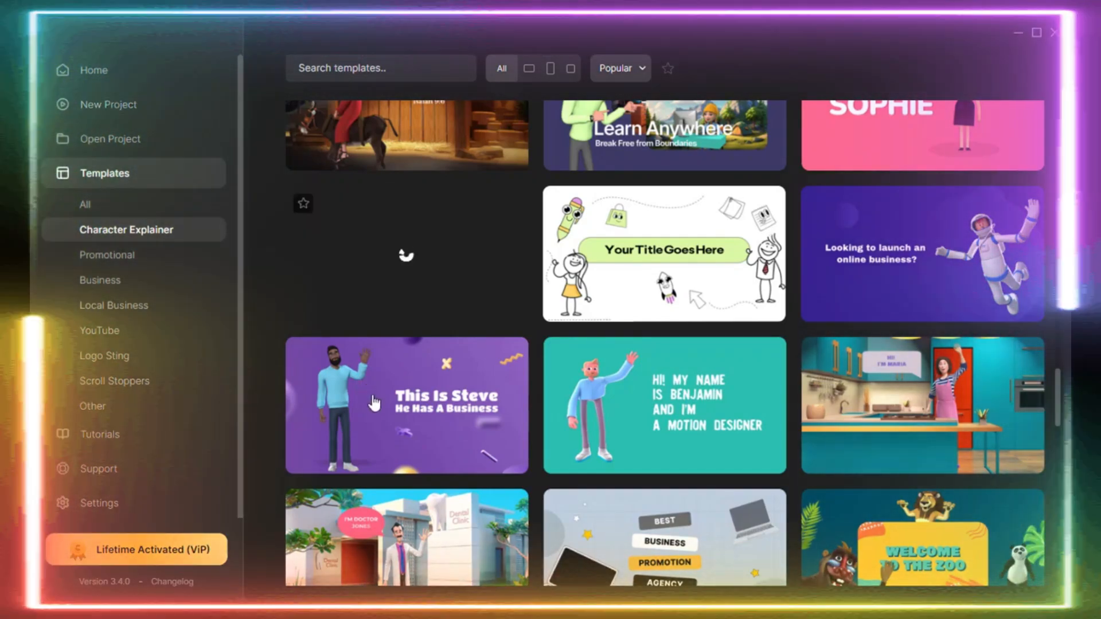
{"action": "mouse_move", "coordinate": [372, 397]}
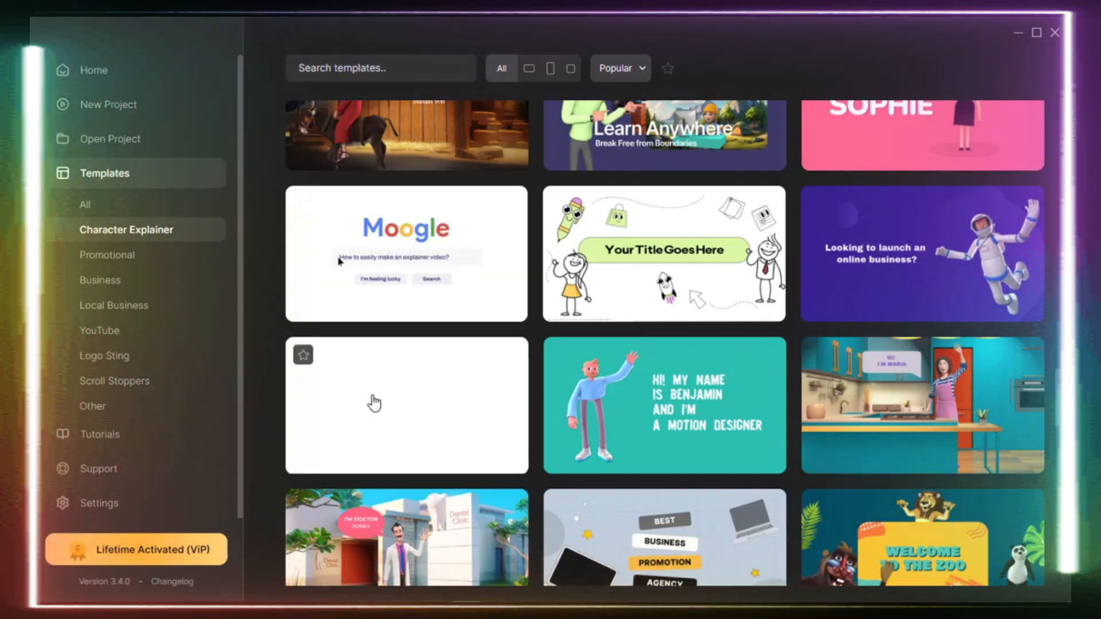
{"action": "left_click", "coordinate": [373, 403]}
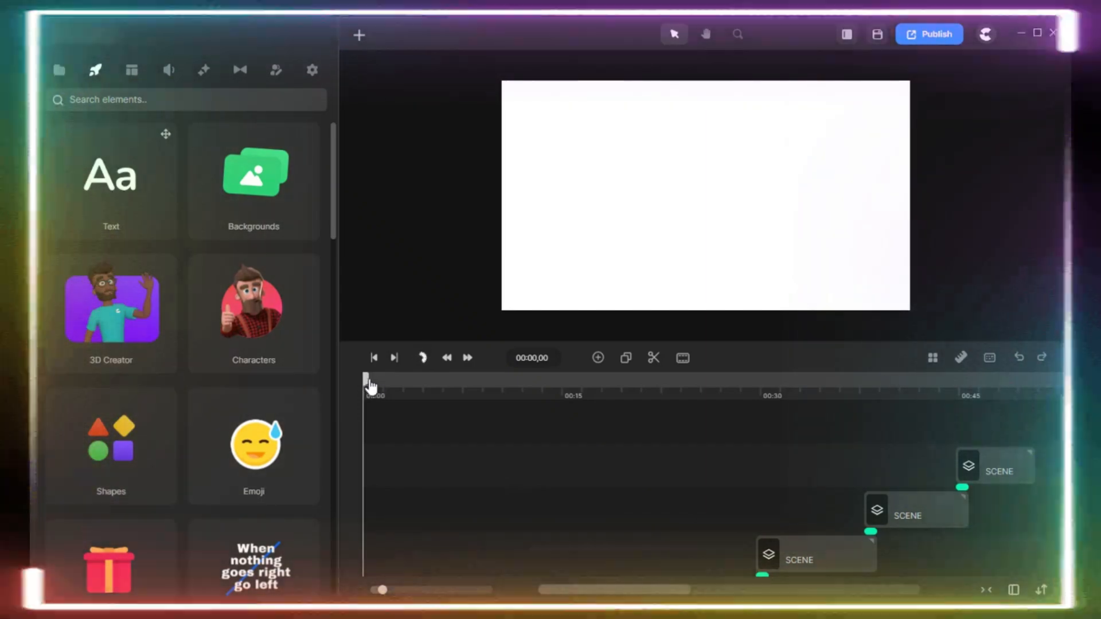
Scrub through the template's scenes from the opening to the end of the video, and return the playhead to the start.
{"action": "left_click_drag", "start_coordinate": [370, 385], "coordinate": [457, 391]}
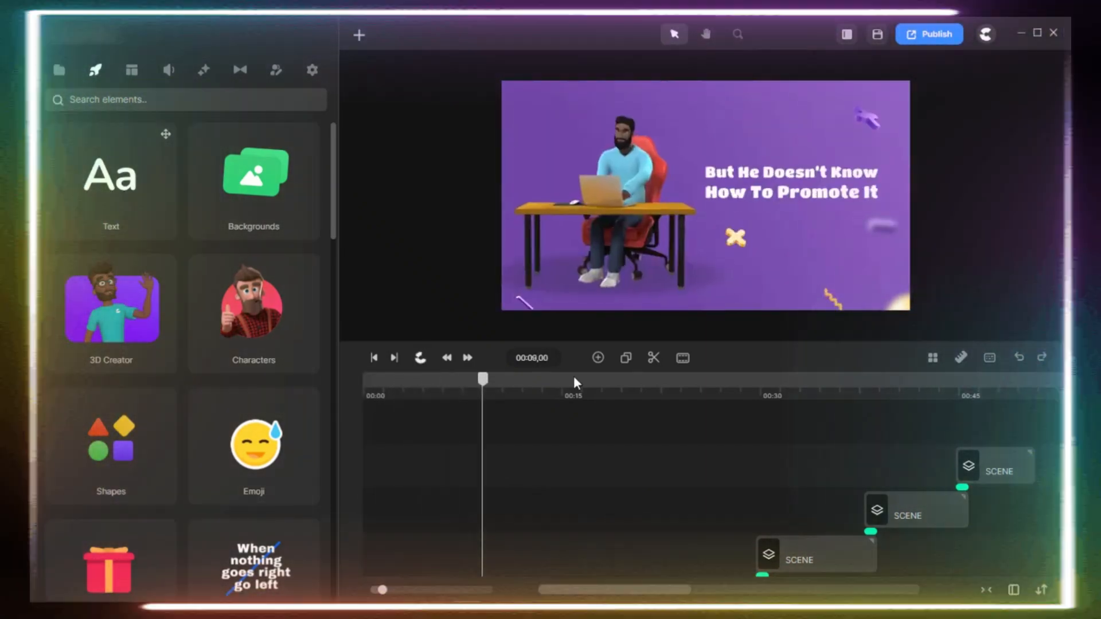
{"action": "left_click", "coordinate": [587, 377]}
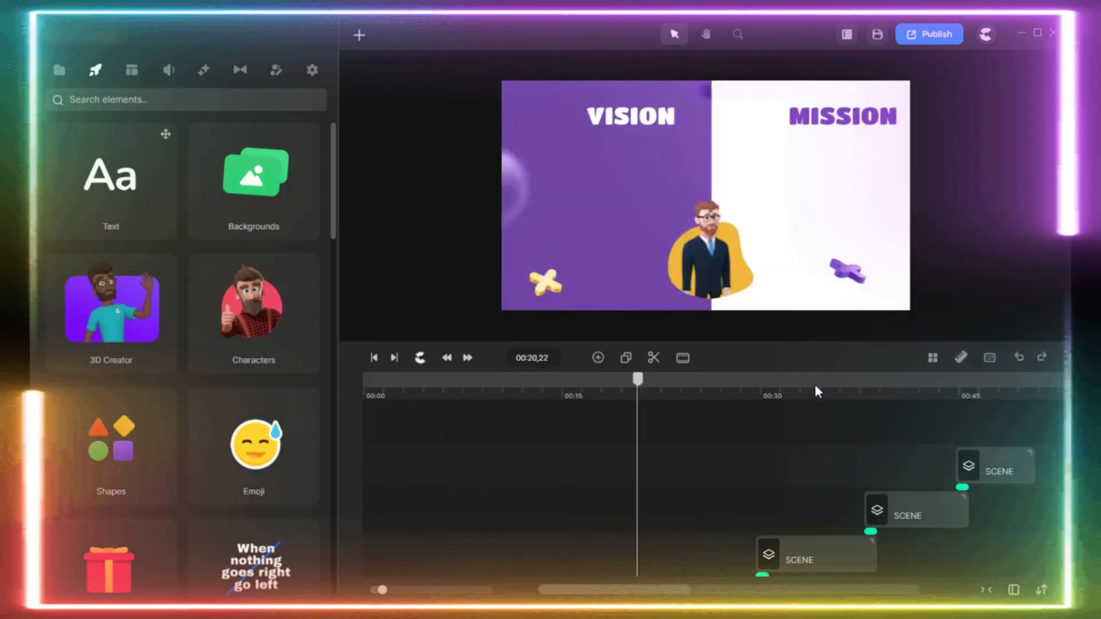
{"action": "left_click", "coordinate": [814, 381]}
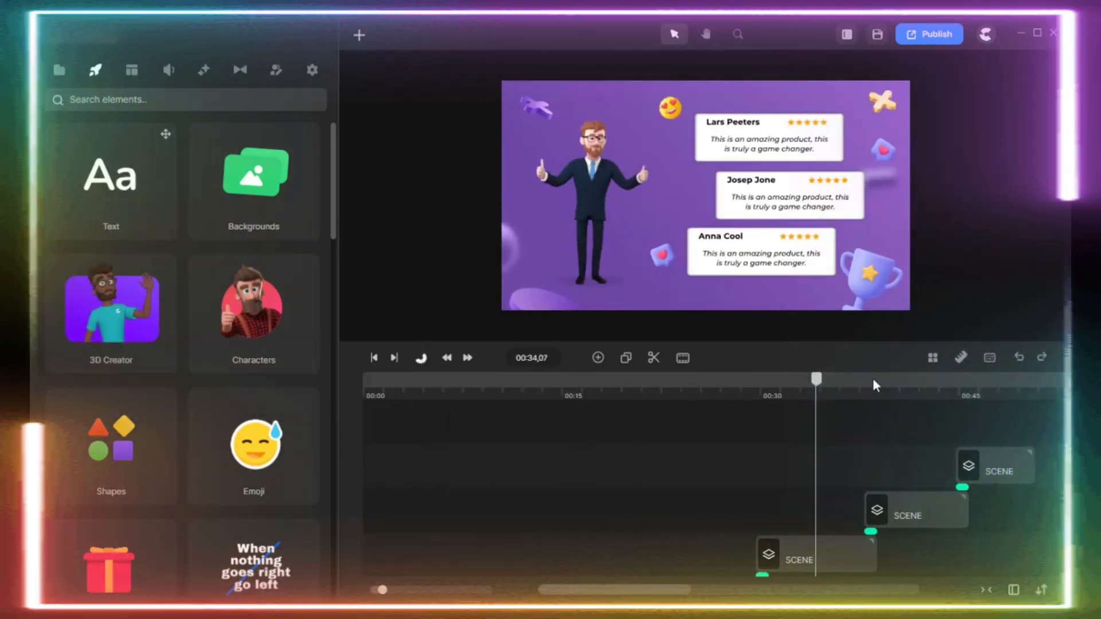
{"action": "left_click", "coordinate": [904, 385]}
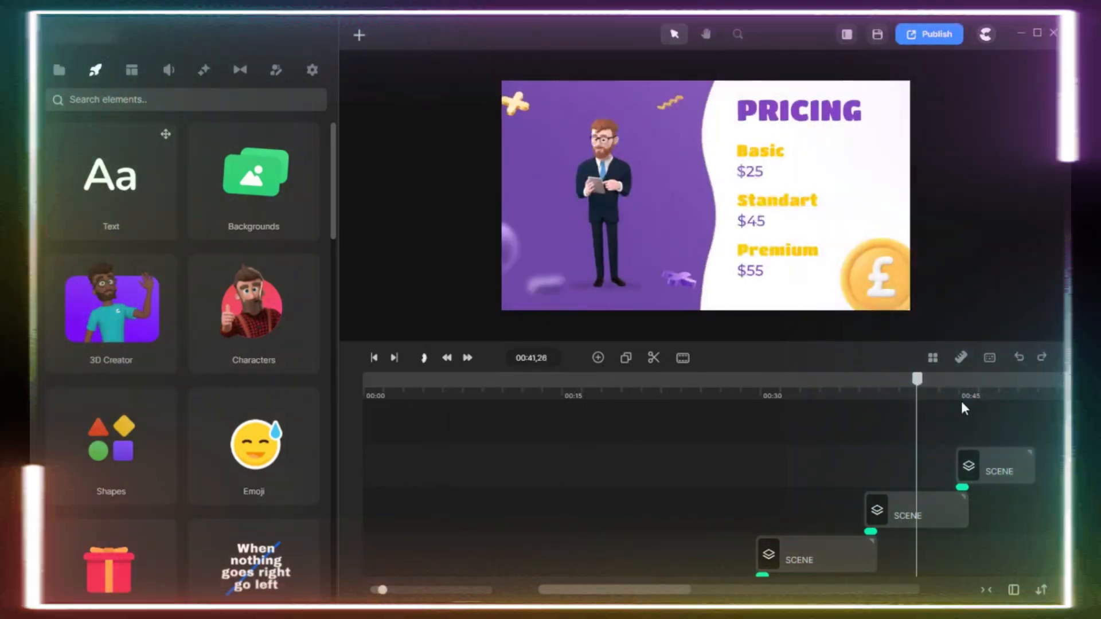
{"action": "left_click", "coordinate": [973, 384]}
{"action": "left_click_drag", "start_coordinate": [940, 385], "coordinate": [369, 382]}
{"action": "left_click", "coordinate": [371, 384]}
Select the first scene to examine its editable texts and backgrounds, and scrub through it.
{"action": "scroll", "coordinate": [398, 480], "scroll_direction": "down", "scroll_amount": 5}
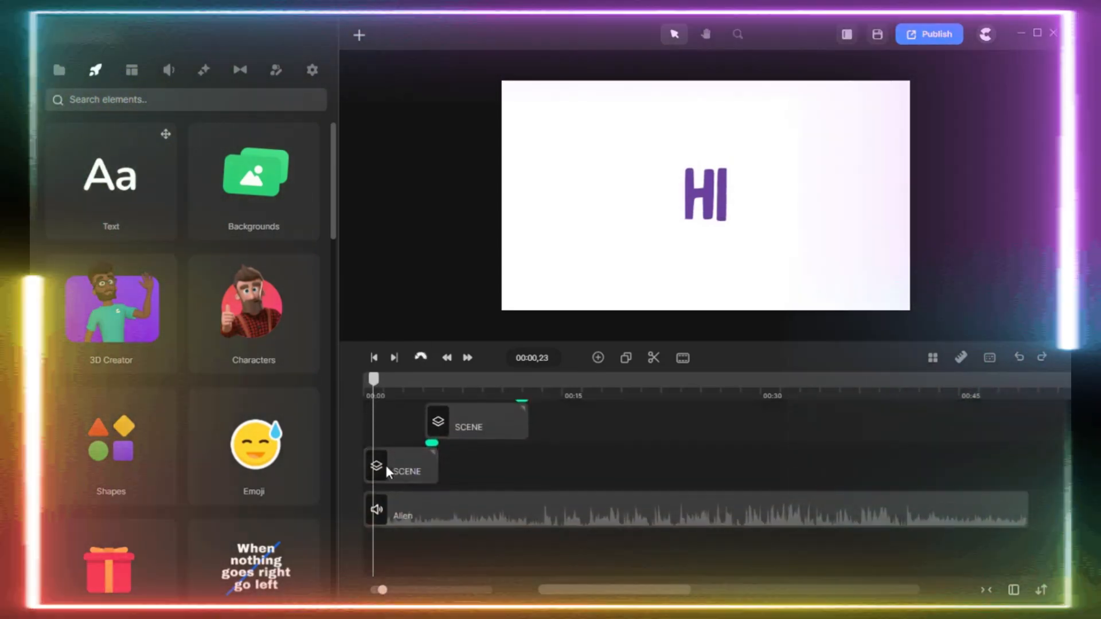
{"action": "left_click", "coordinate": [384, 465]}
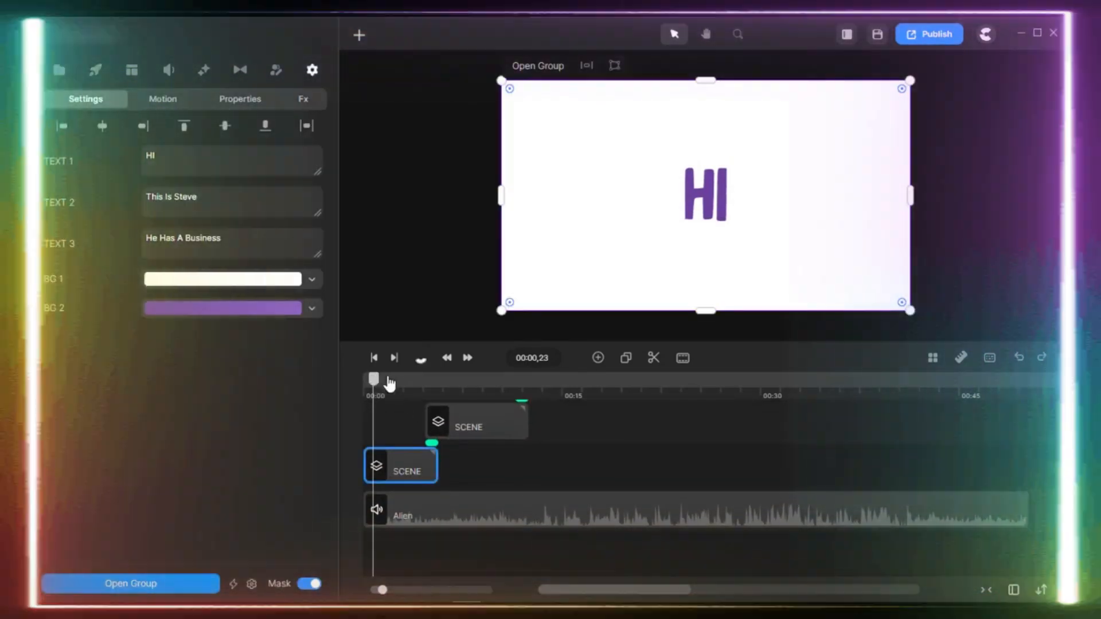
{"action": "left_click", "coordinate": [412, 384]}
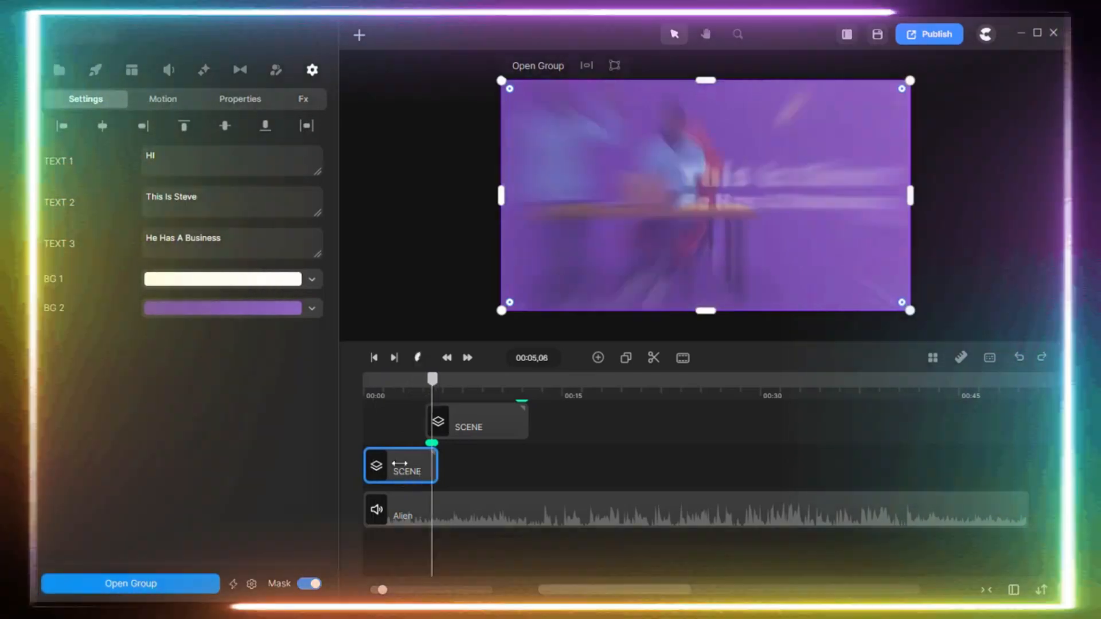
{"action": "left_click", "coordinate": [407, 381]}
Examine the editable settings of the second and third scenes, scrubbing the playhead through each.
{"action": "left_click", "coordinate": [469, 382]}
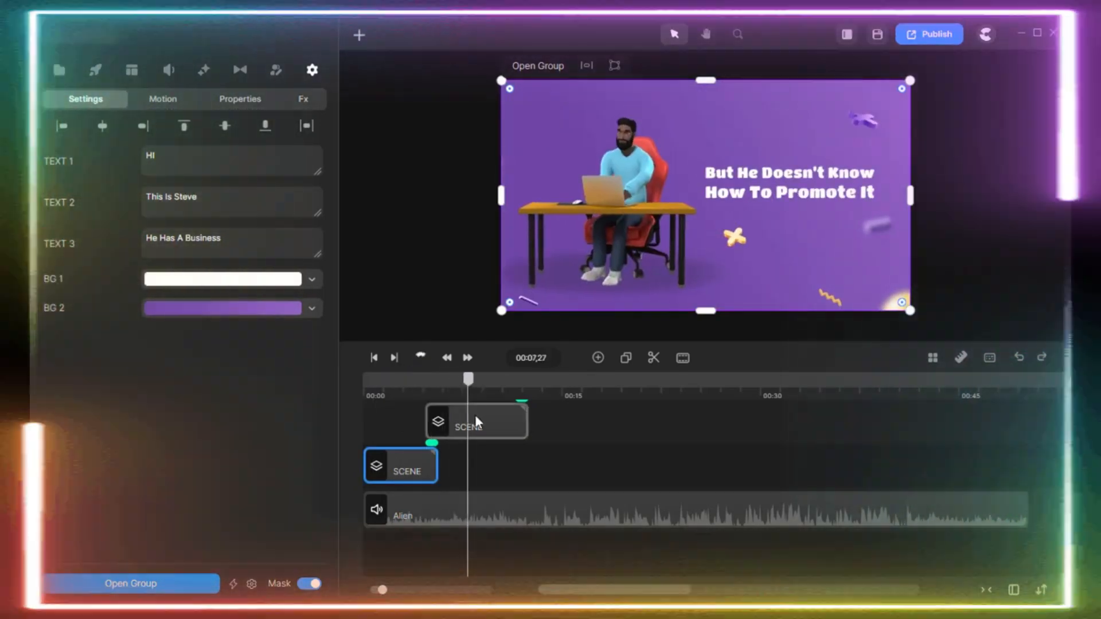
{"action": "left_click", "coordinate": [495, 429]}
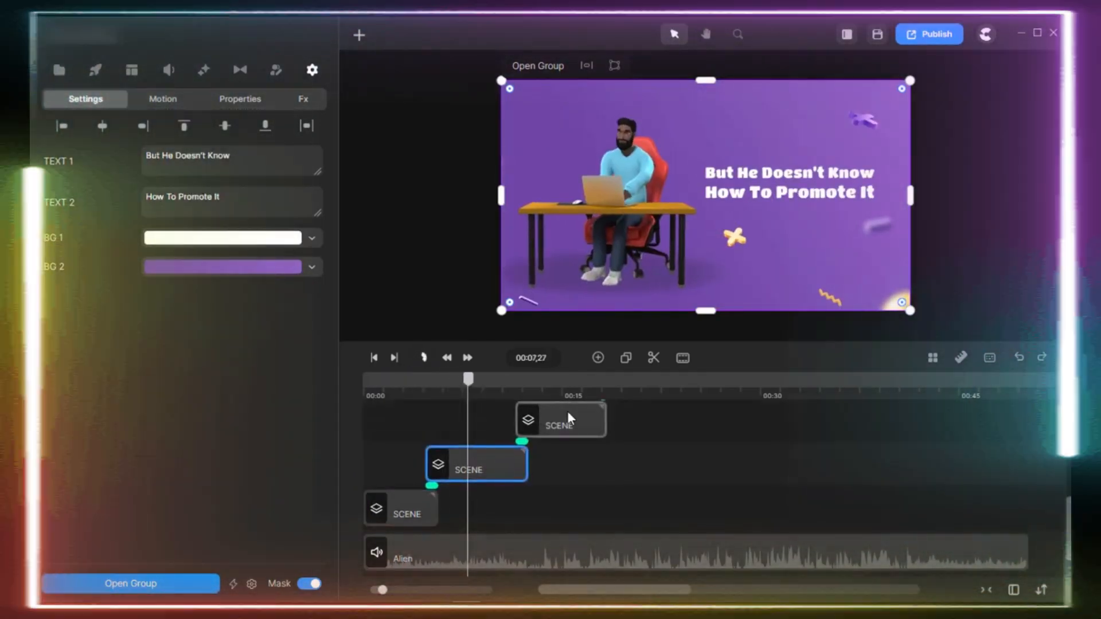
{"action": "left_click", "coordinate": [566, 410]}
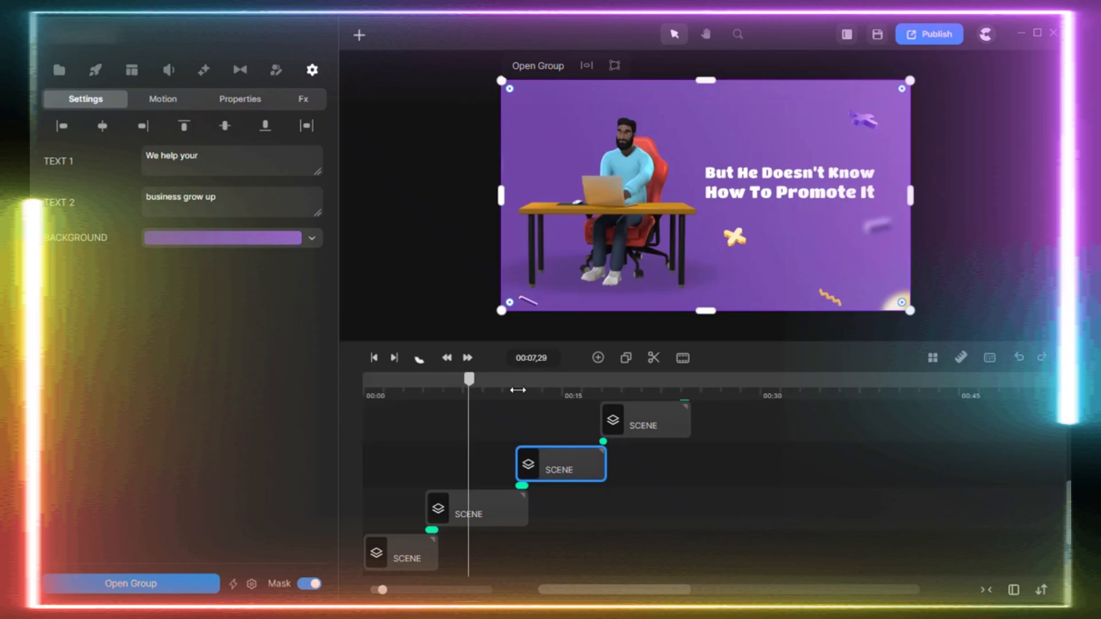
{"action": "left_click", "coordinate": [533, 390]}
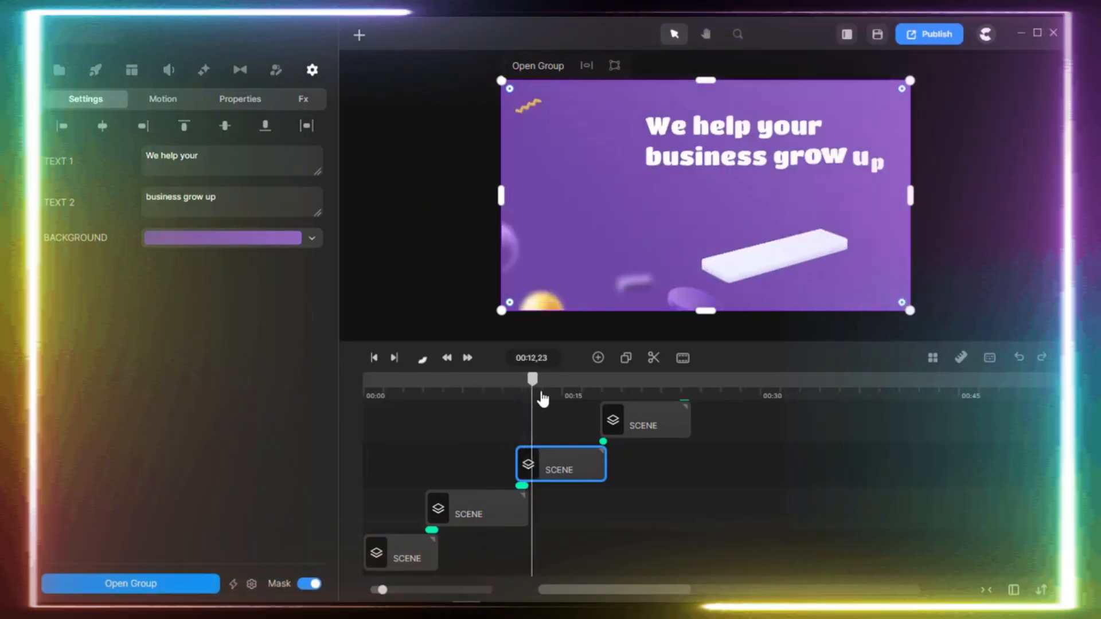
{"action": "left_click", "coordinate": [568, 392]}
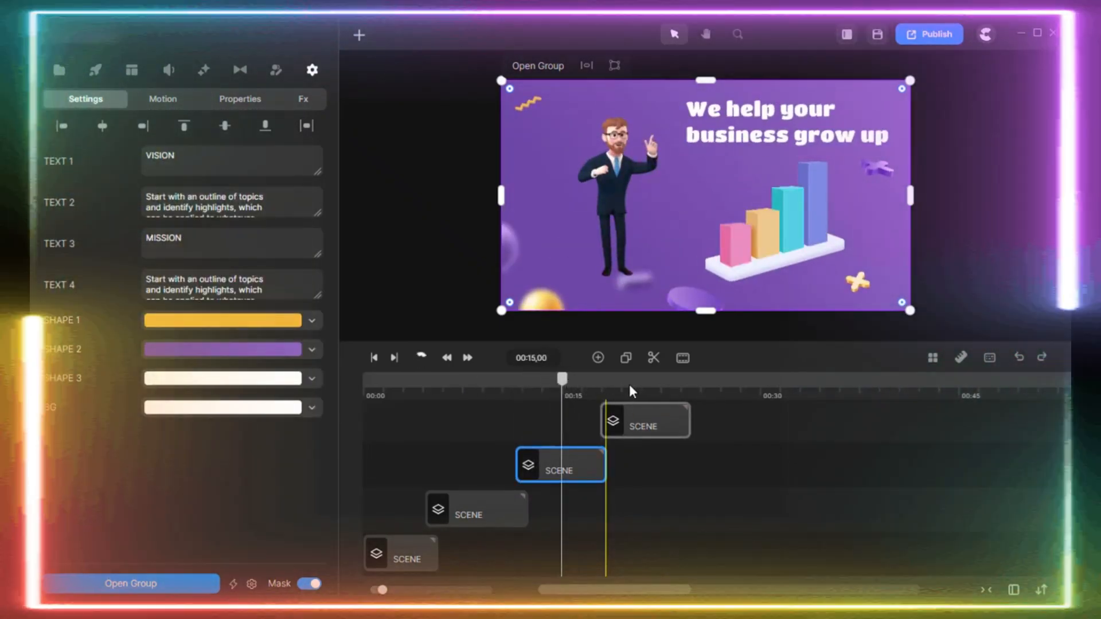
Scrub through the Vision and Mission scene and examine the settings of the We Make Content scene.
{"action": "left_click", "coordinate": [631, 383]}
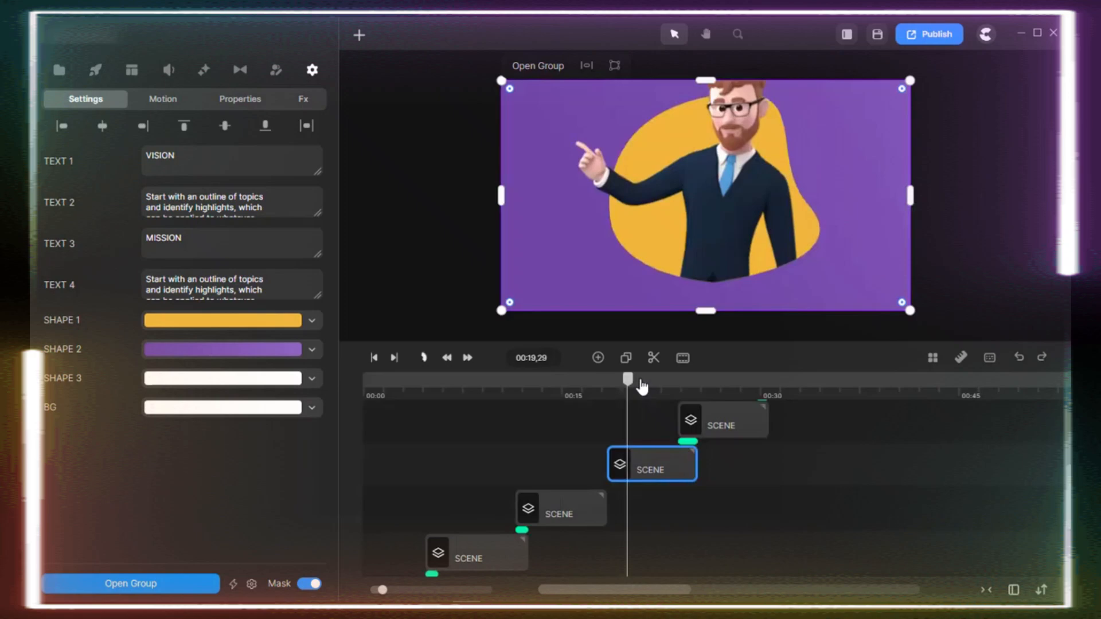
{"action": "left_click_drag", "start_coordinate": [640, 381], "coordinate": [708, 387]}
{"action": "left_click", "coordinate": [730, 425]}
{"action": "scroll", "coordinate": [709, 496], "scroll_direction": "up", "scroll_amount": 2}
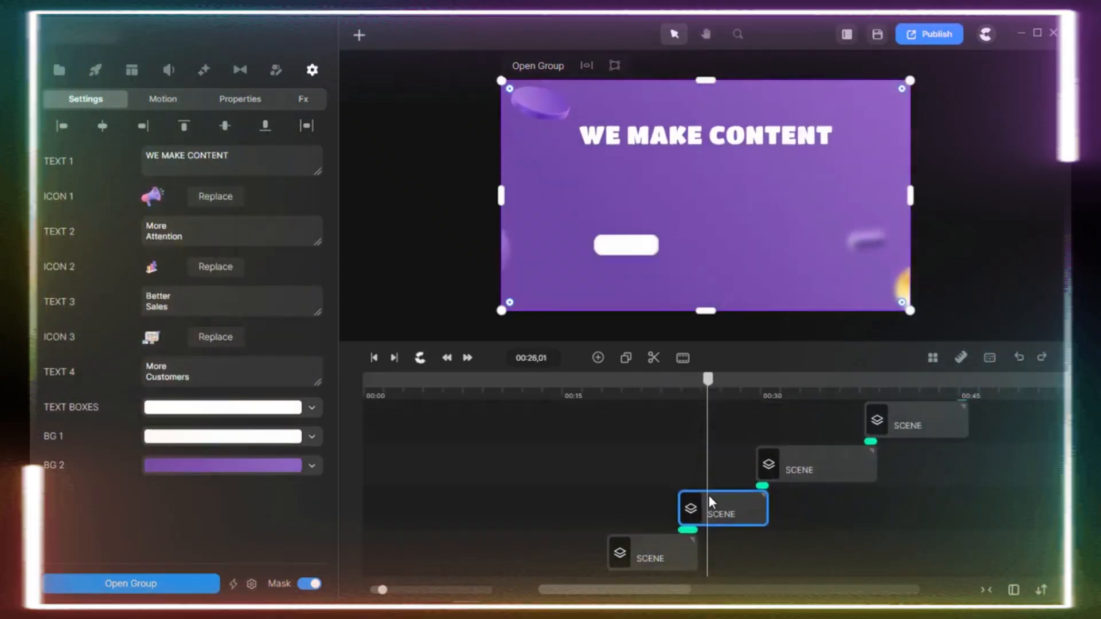
Examine the scenes at different timeline zoom levels, including the Pricing scene's settings, and return to the start of the timeline fully zoomed out.
{"action": "scroll", "coordinate": [1044, 406], "scroll_direction": "up", "scroll_amount": 3}
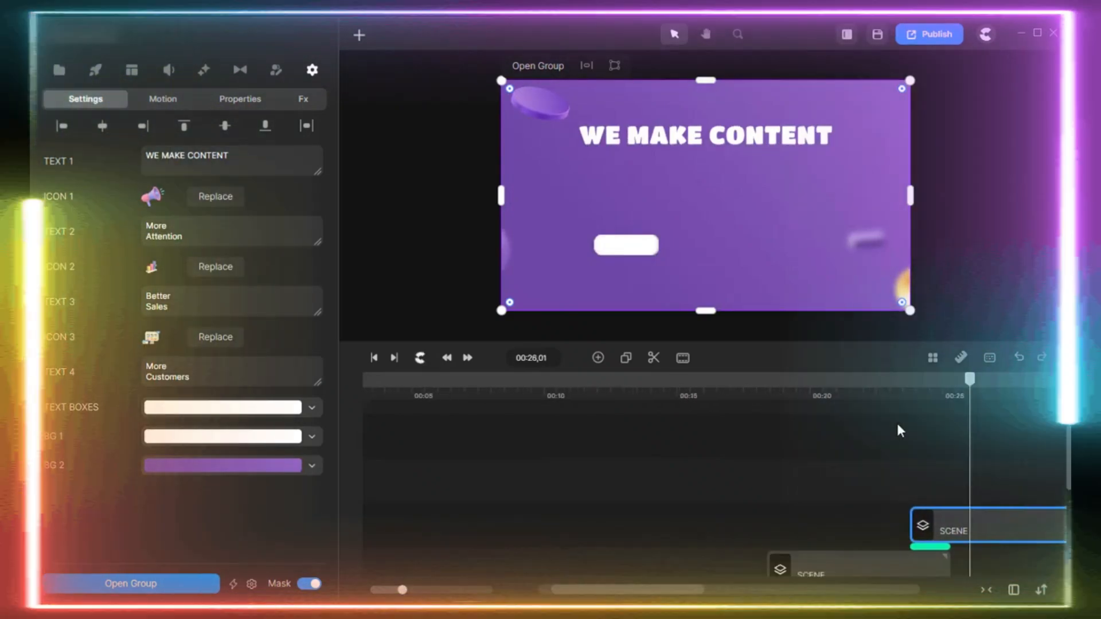
{"action": "scroll", "coordinate": [872, 419], "scroll_direction": "down", "scroll_amount": 4}
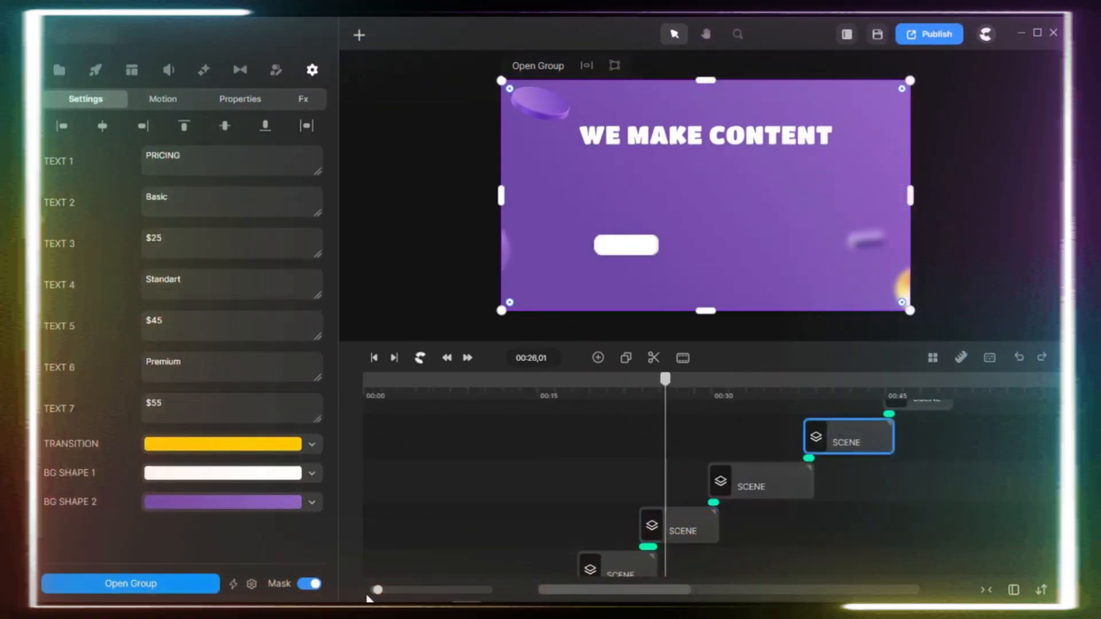
{"action": "left_click_drag", "start_coordinate": [376, 589], "coordinate": [426, 587]}
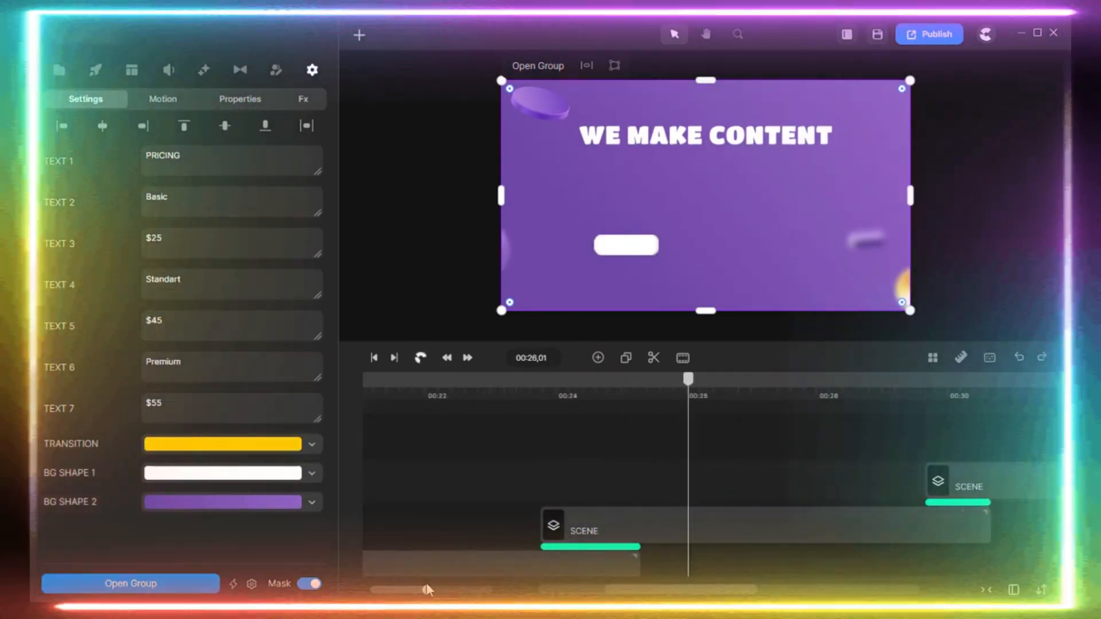
{"action": "scroll", "coordinate": [777, 483], "scroll_direction": "down", "scroll_amount": 3}
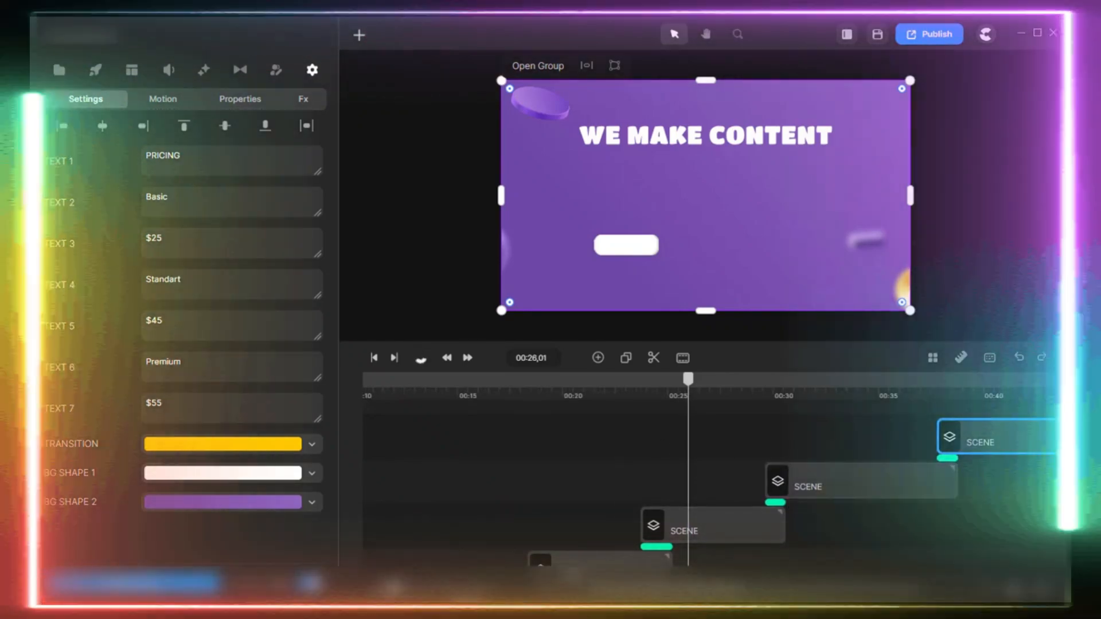
{"action": "left_click_drag", "start_coordinate": [395, 589], "coordinate": [371, 589]}
{"action": "left_click_drag", "start_coordinate": [678, 591], "coordinate": [826, 583]}
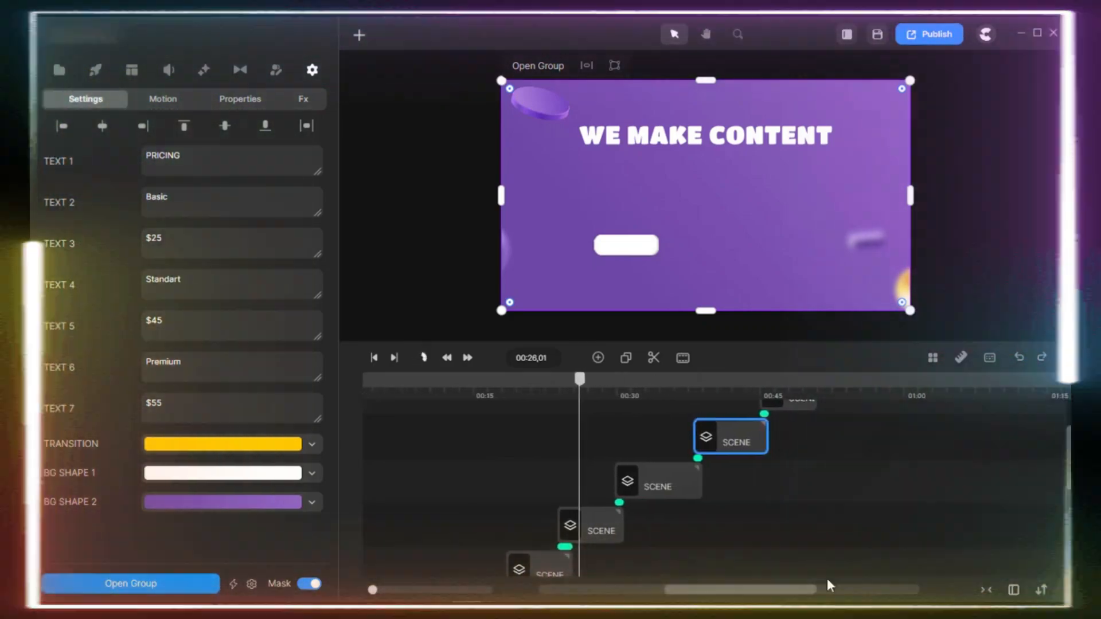
{"action": "left_click_drag", "start_coordinate": [727, 592], "coordinate": [590, 588]}
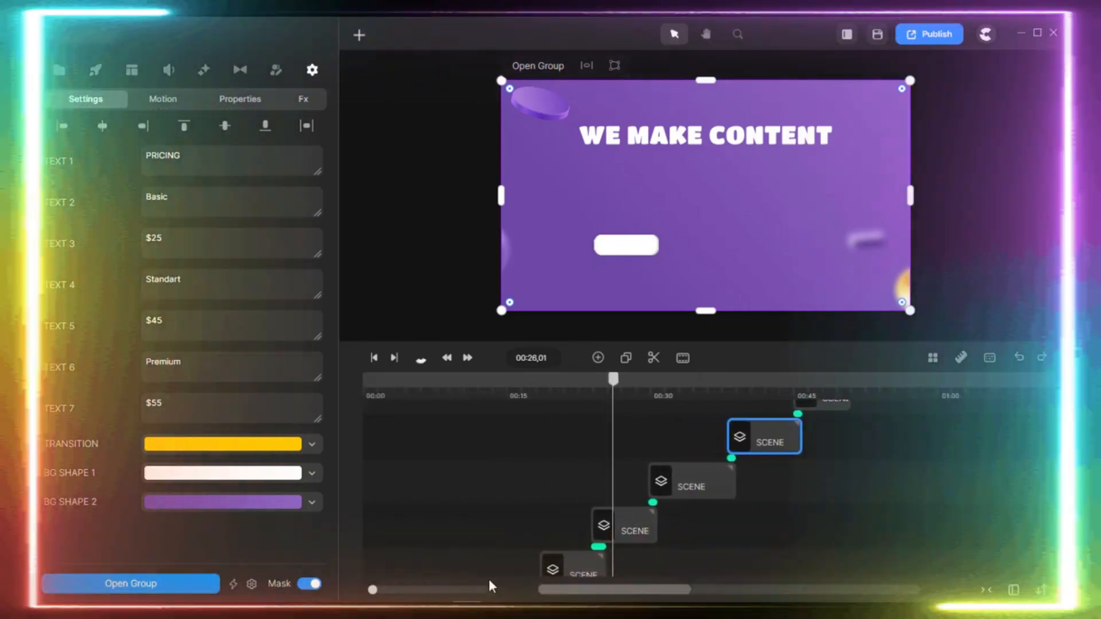
{"action": "scroll", "coordinate": [500, 502], "scroll_direction": "up", "scroll_amount": 1}
{"action": "scroll", "coordinate": [502, 506], "scroll_direction": "down", "scroll_amount": 2}
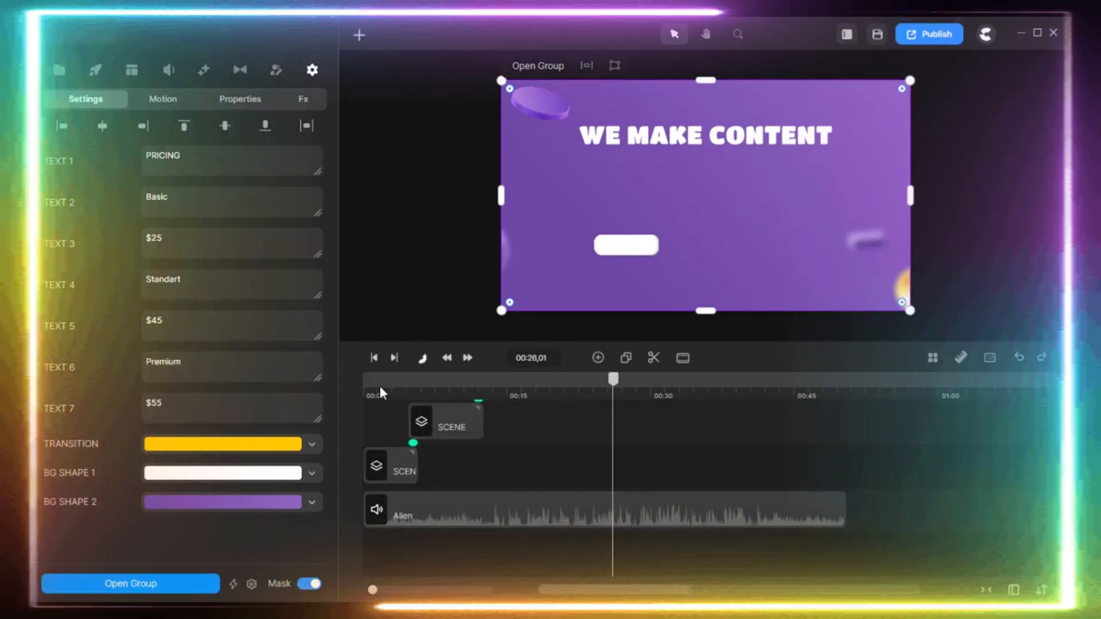
Place the playhead within the first scene and set the Alien audio track's Fade In to 0.3 s.
{"action": "left_click", "coordinate": [380, 386]}
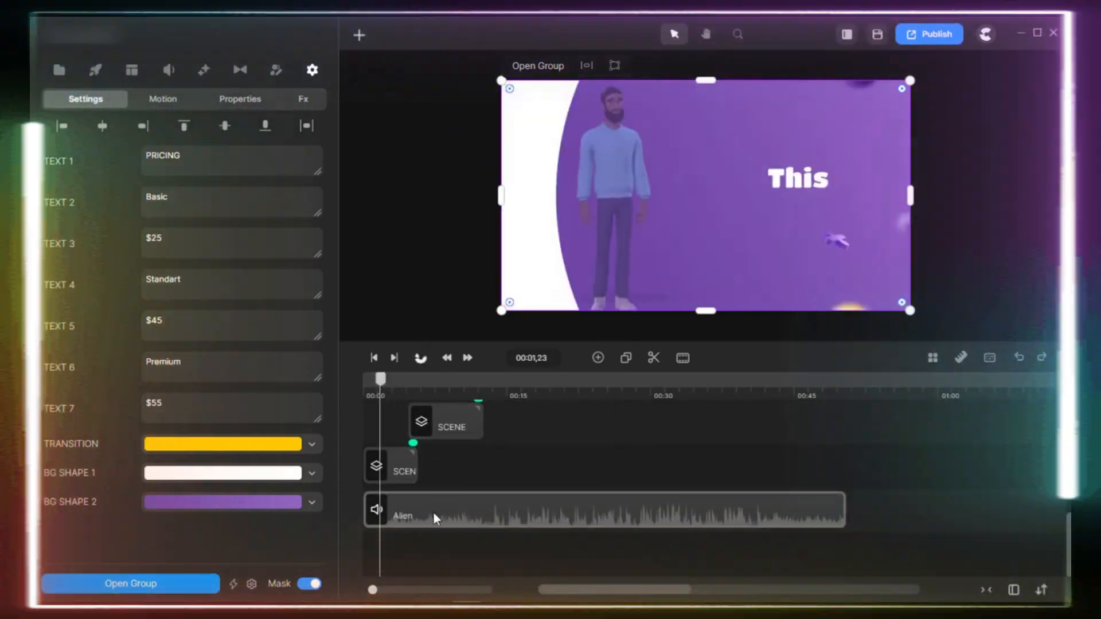
{"action": "left_click", "coordinate": [421, 512]}
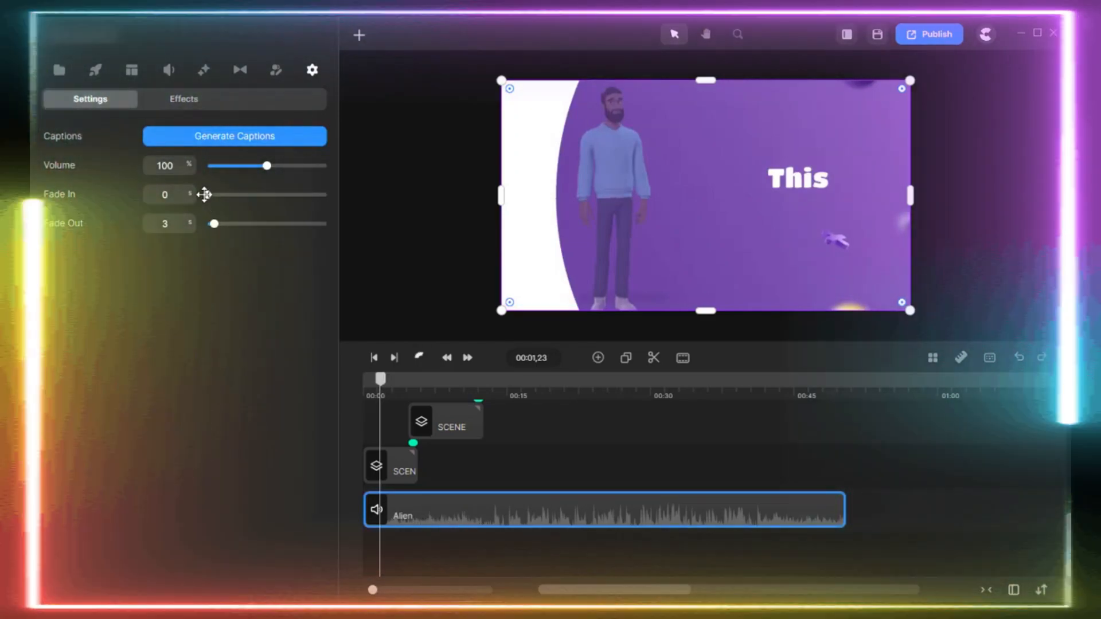
{"action": "mouse_move", "coordinate": [207, 195]}
{"action": "left_mouse_down"}
{"action": "mouse_move", "coordinate": [229, 206]}
{"action": "mouse_move", "coordinate": [214, 197]}
{"action": "mouse_move", "coordinate": [202, 210]}
{"action": "left_mouse_up"}
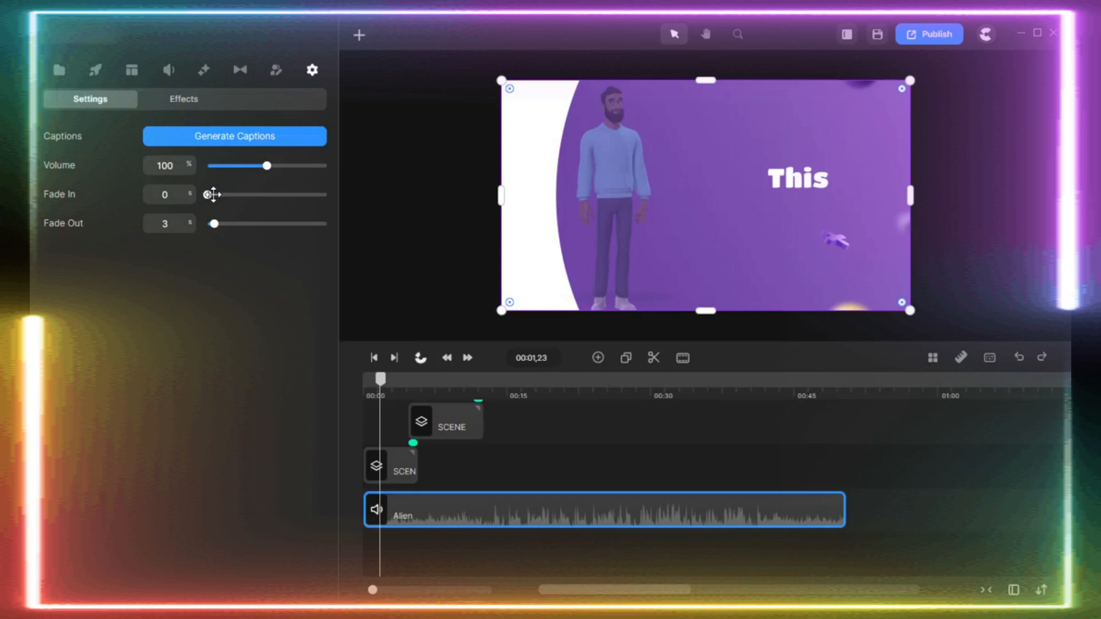
{"action": "left_click", "coordinate": [212, 195]}
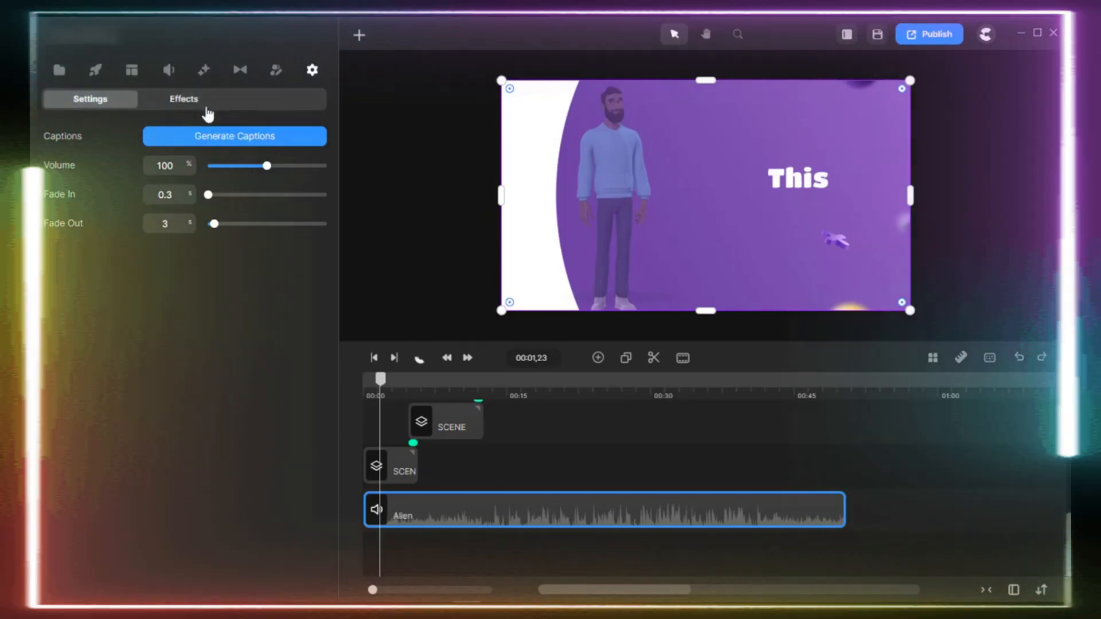
Check the Alien track's applied effects, and preview the first scene from the start of the timeline.
{"action": "left_click", "coordinate": [202, 104]}
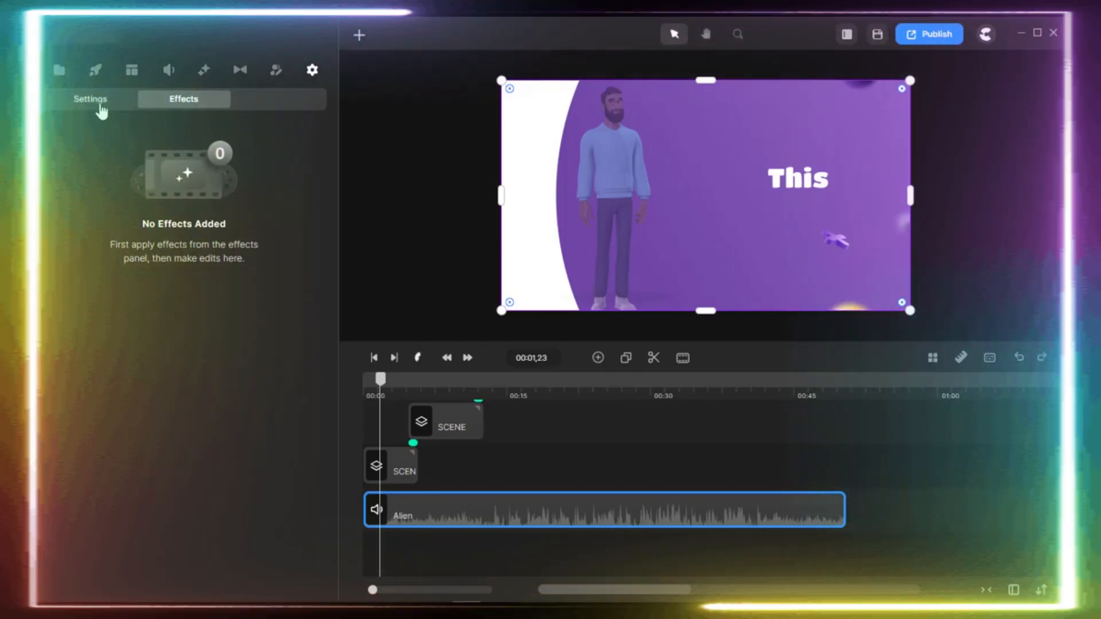
{"action": "left_click", "coordinate": [100, 106]}
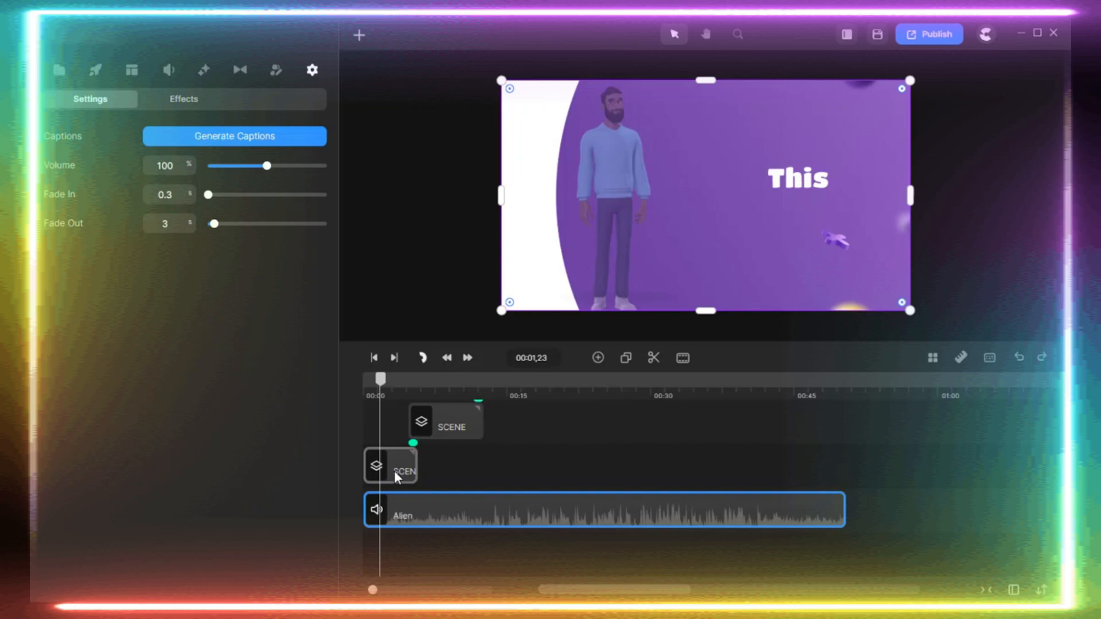
{"action": "left_click", "coordinate": [394, 470]}
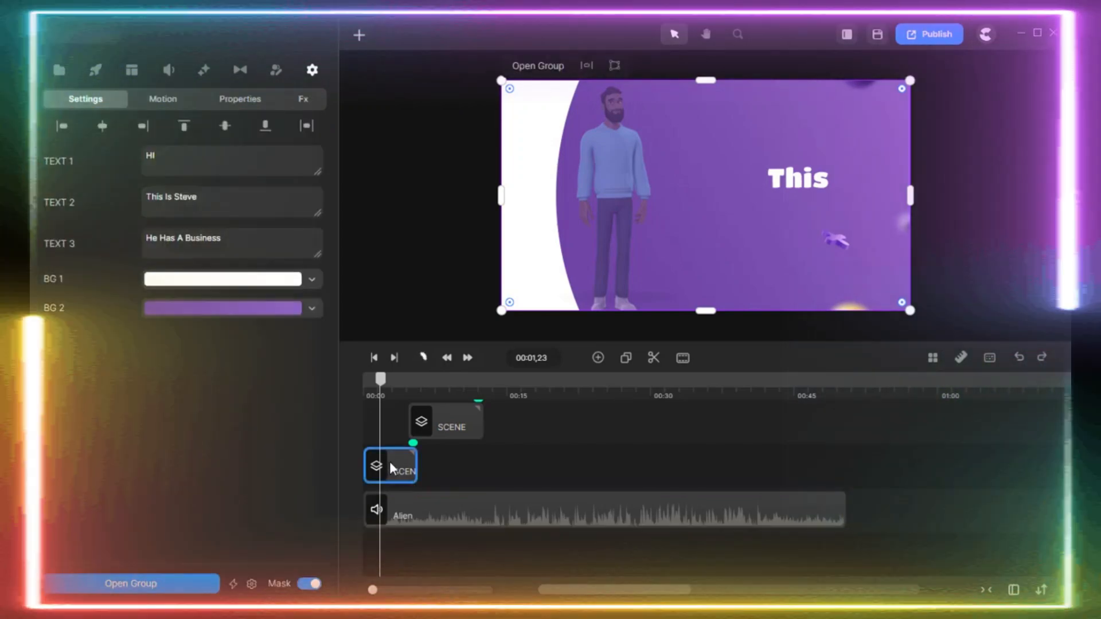
{"action": "left_click_drag", "start_coordinate": [379, 386], "coordinate": [361, 385]}
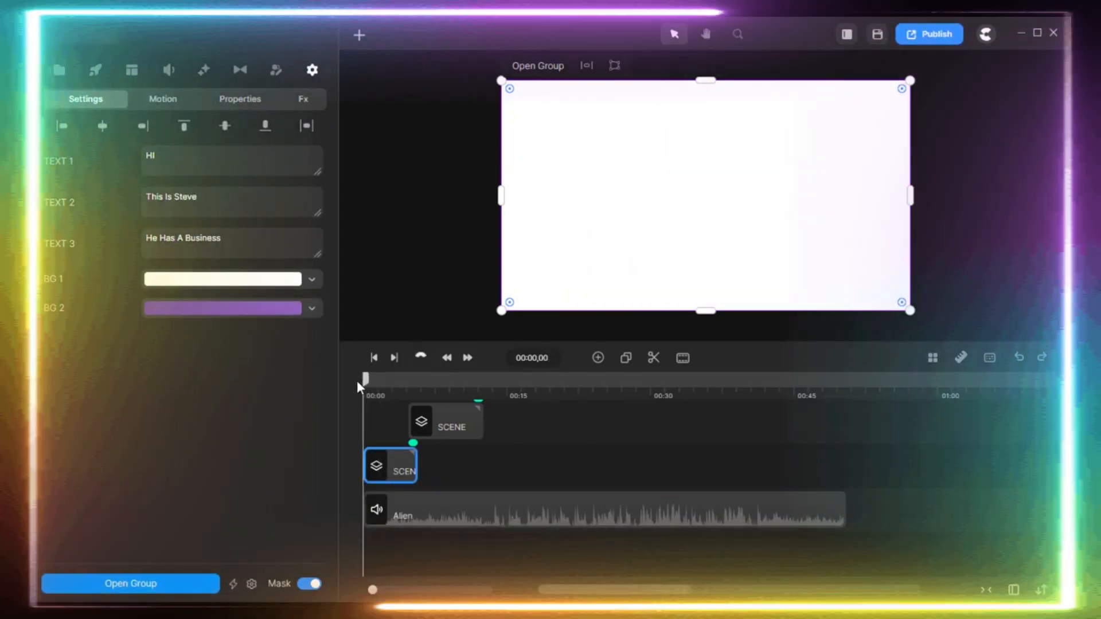
{"action": "key", "text": "space"}
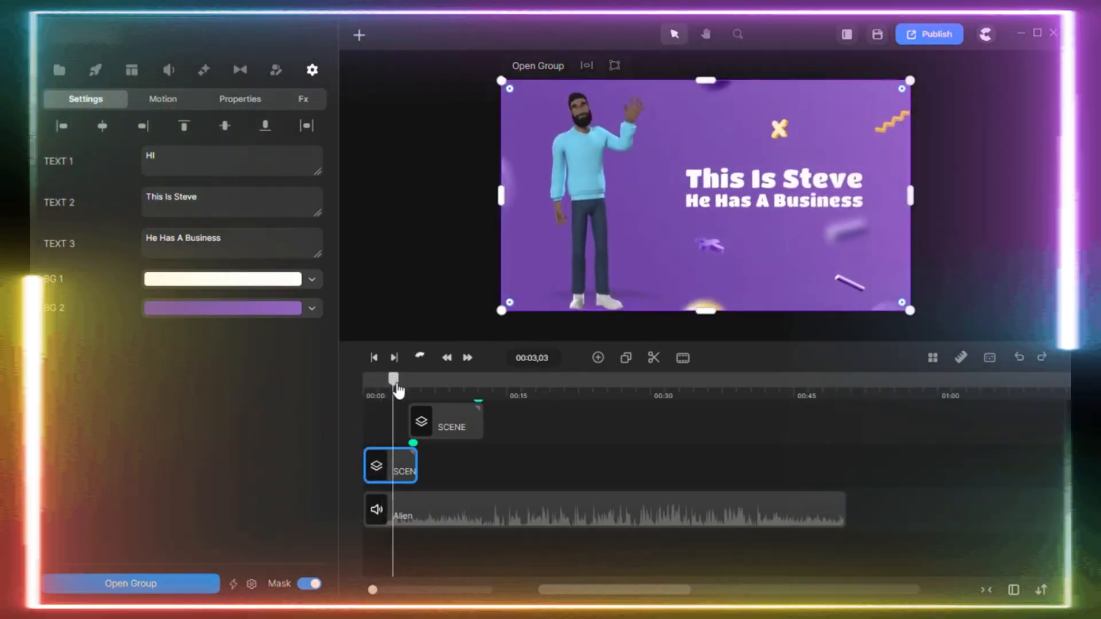
Place the playhead on the first scene's HI title and change its TEXT 1 to HELLO.
{"action": "left_click_drag", "start_coordinate": [398, 390], "coordinate": [380, 401]}
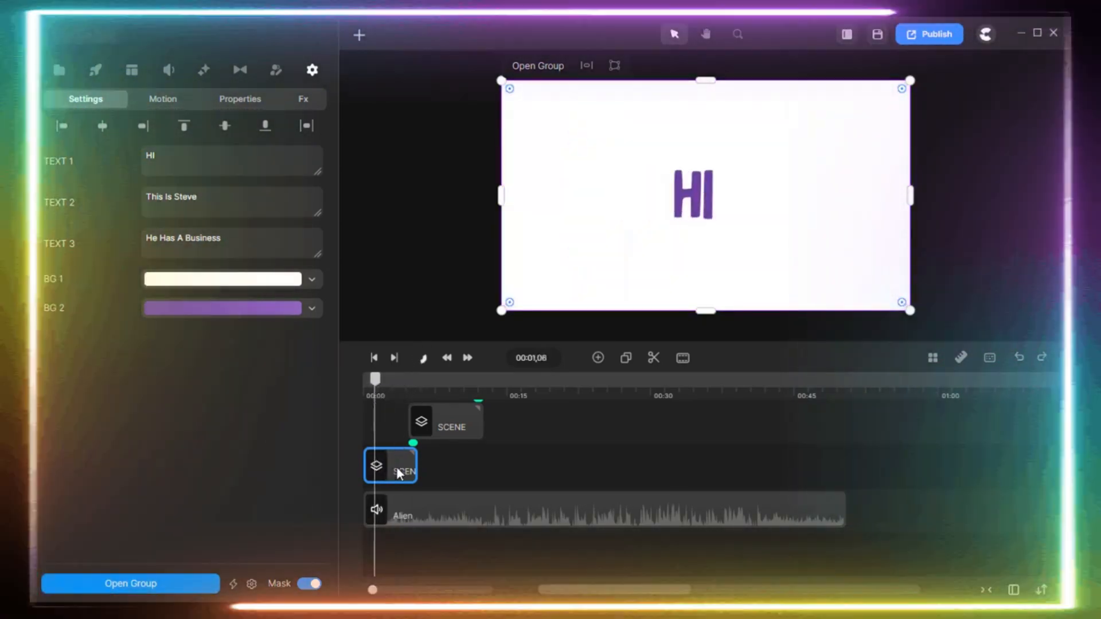
{"action": "left_click", "coordinate": [442, 469]}
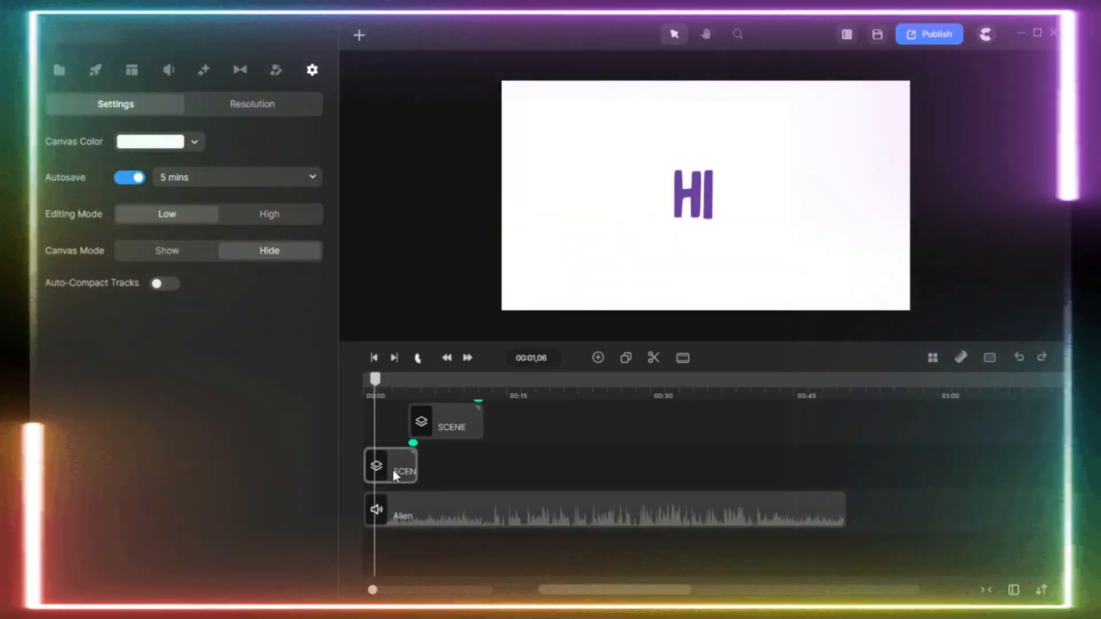
{"action": "left_click", "coordinate": [394, 466]}
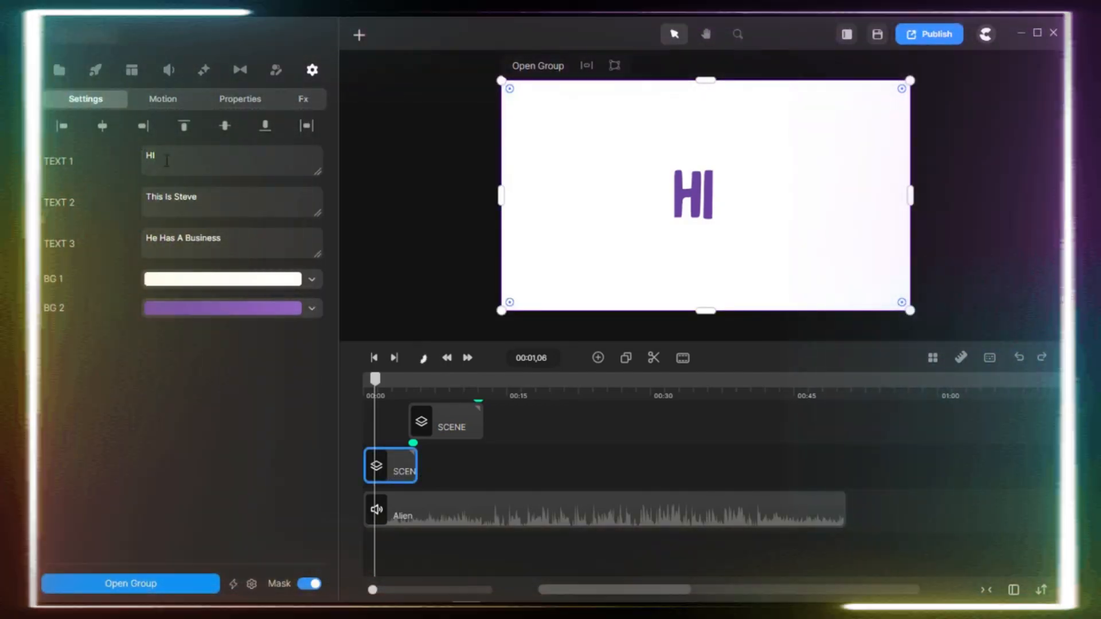
{"action": "left_click", "coordinate": [167, 160]}
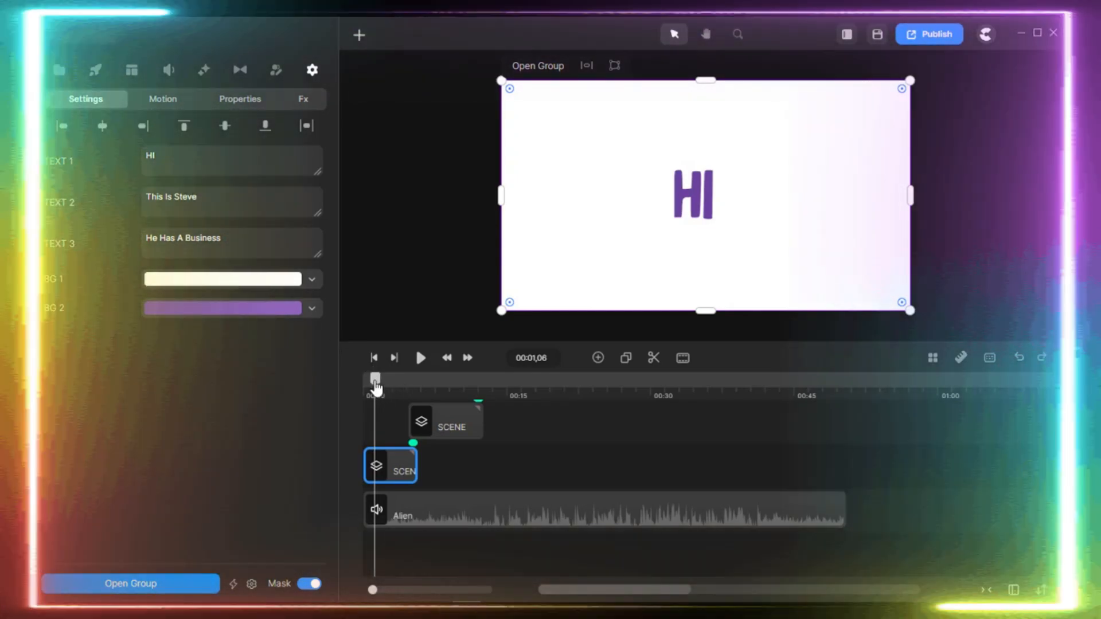
{"action": "left_click_drag", "start_coordinate": [374, 380], "coordinate": [374, 385]}
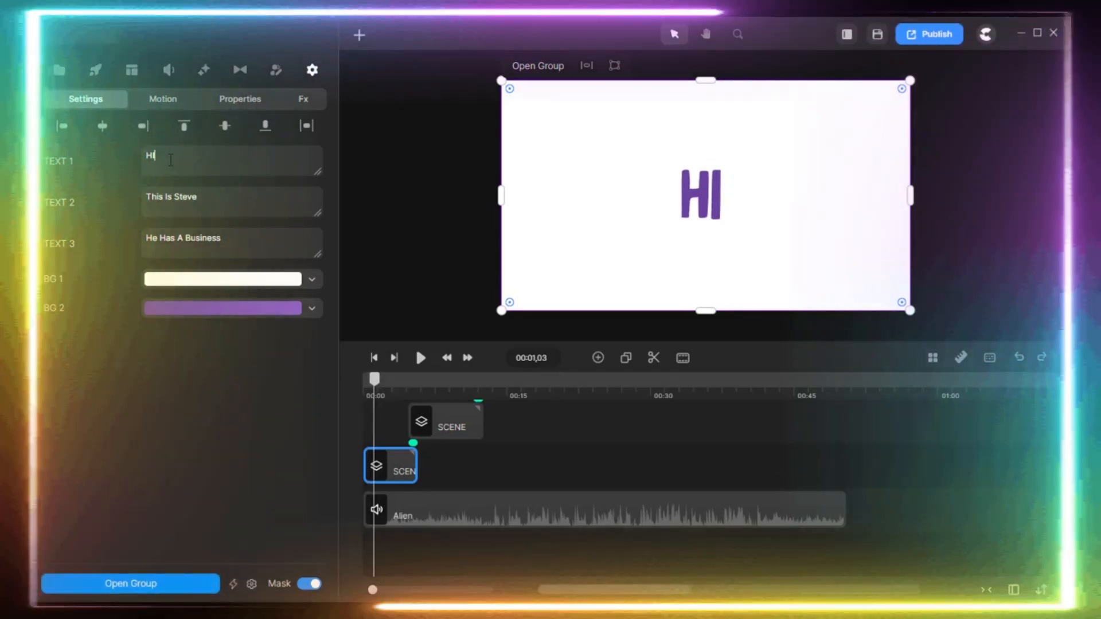
{"action": "key", "text": "BackSpace"}
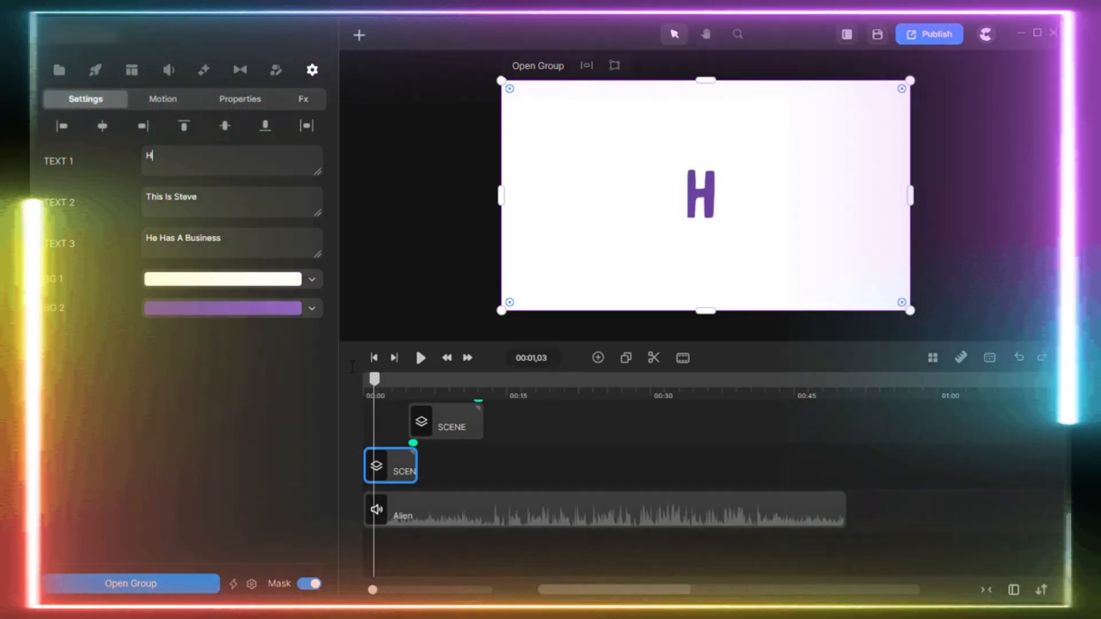
{"action": "type", "text": "ELLO"}
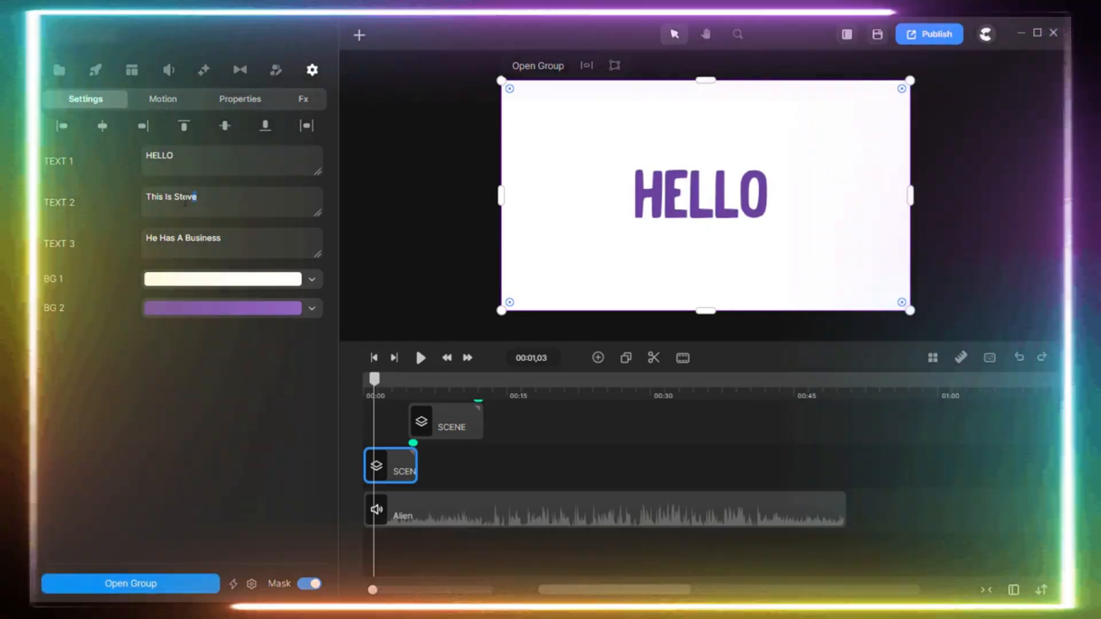
Replace the character's name in the first scene's TEXT 2 with a different first name.
{"action": "left_click_drag", "start_coordinate": [185, 202], "coordinate": [176, 200]}
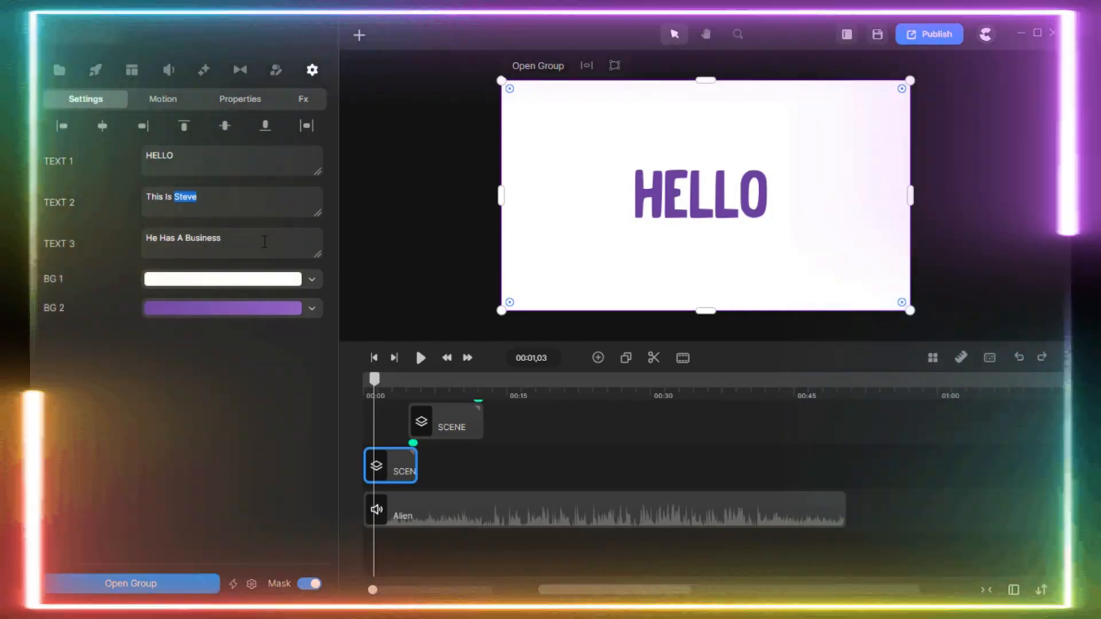
{"action": "type", "text": "D"}
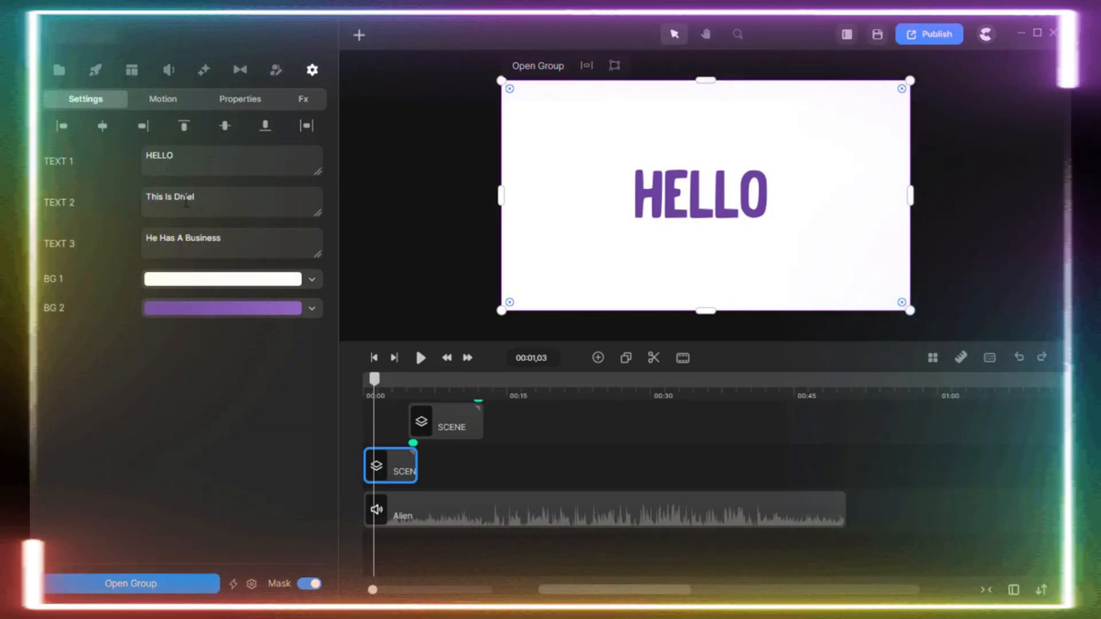
{"action": "type", "text": "a"}
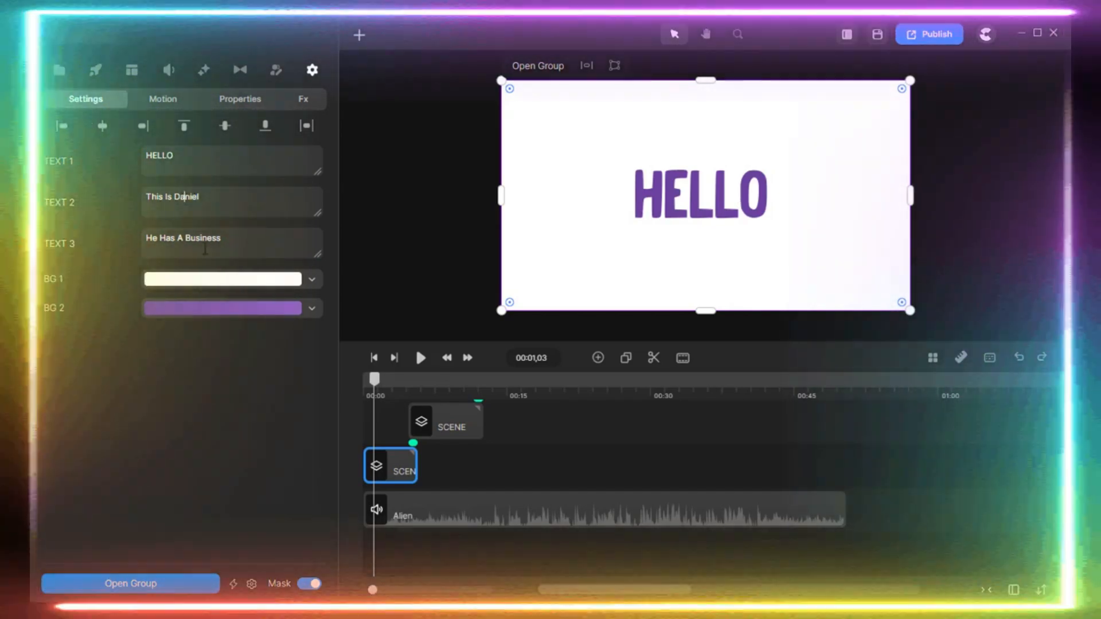
Change the first scene's TEXT 3 to "He Has An Online Business".
{"action": "left_click", "coordinate": [205, 249]}
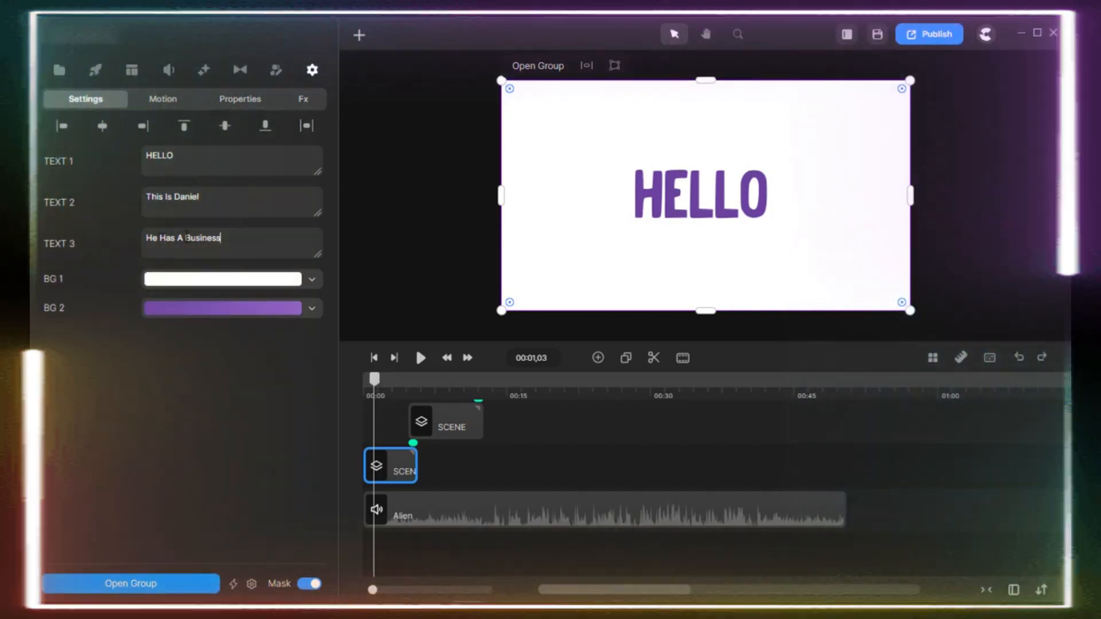
{"action": "left_click_drag", "start_coordinate": [186, 236], "coordinate": [202, 244]}
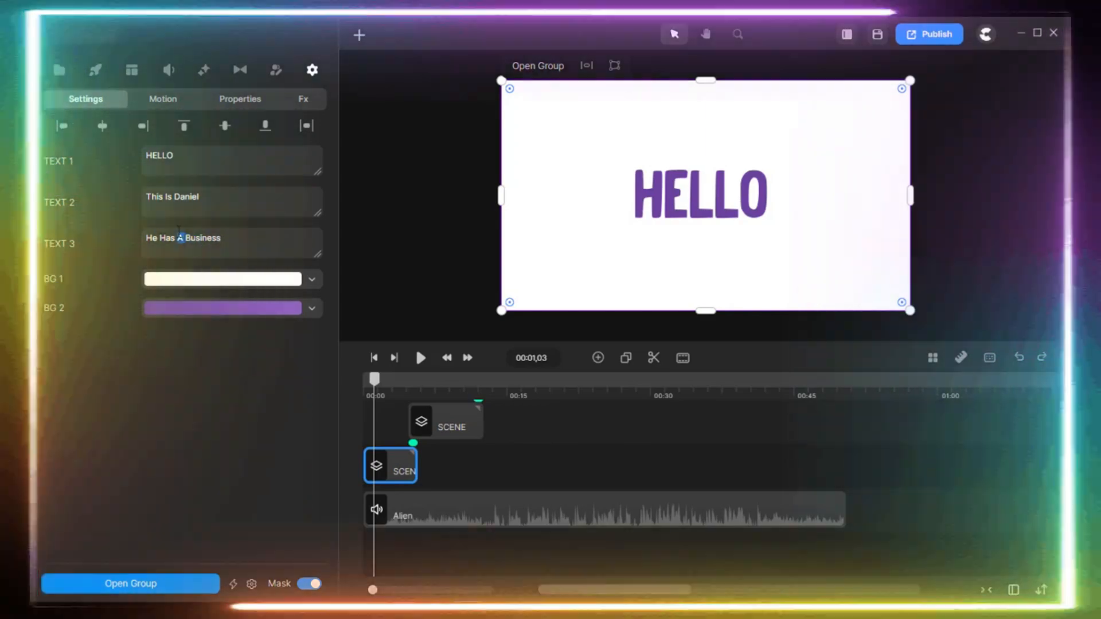
{"action": "left_click", "coordinate": [186, 236]}
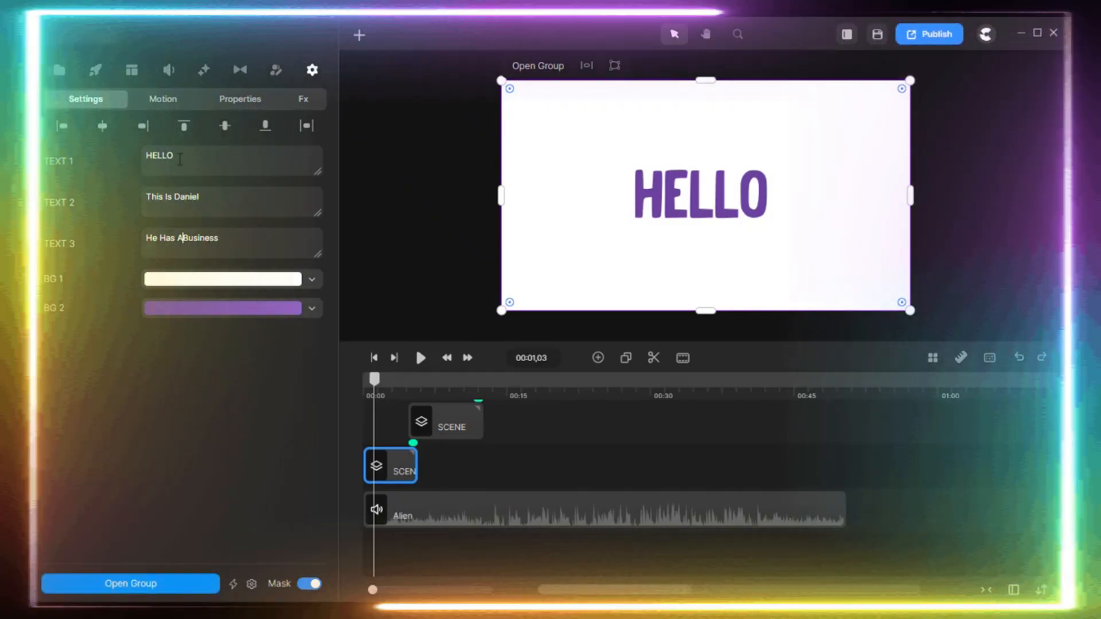
{"action": "type", "text": "n Online"}
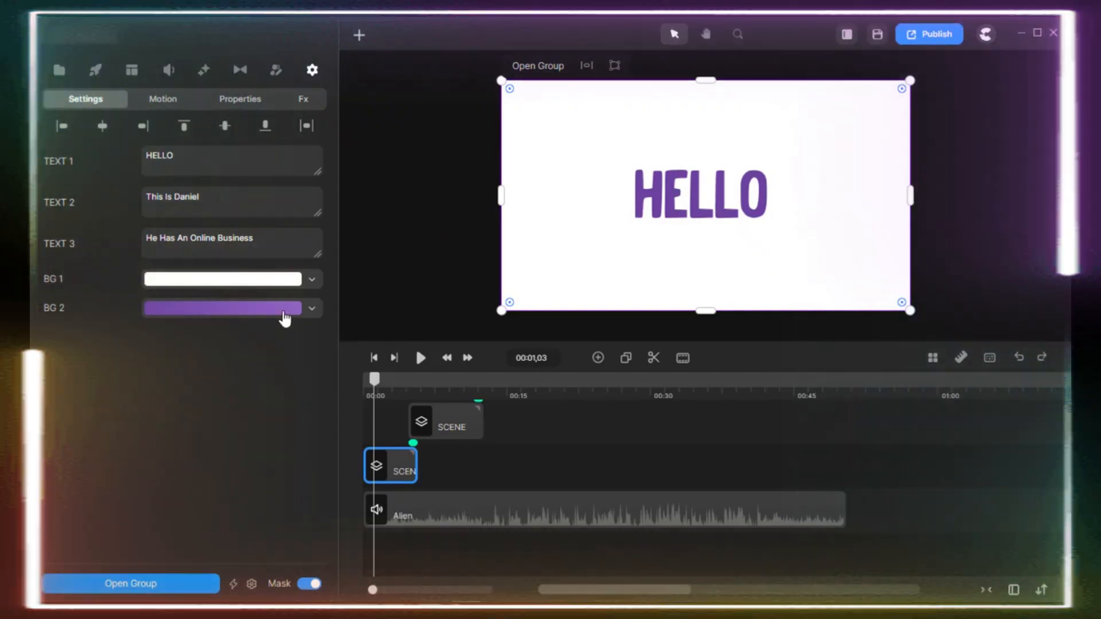
Set the starting colour of the first scene's BG 2 gradient to cyan 0fc3db, keeping BG 1 white.
{"action": "left_click", "coordinate": [284, 314]}
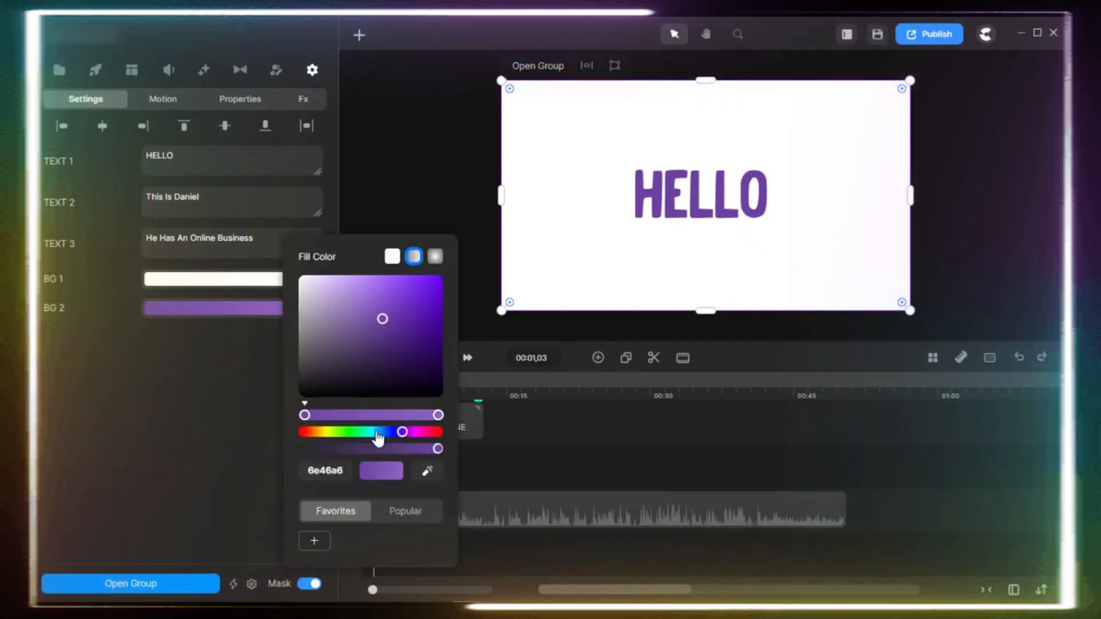
{"action": "left_click", "coordinate": [376, 433]}
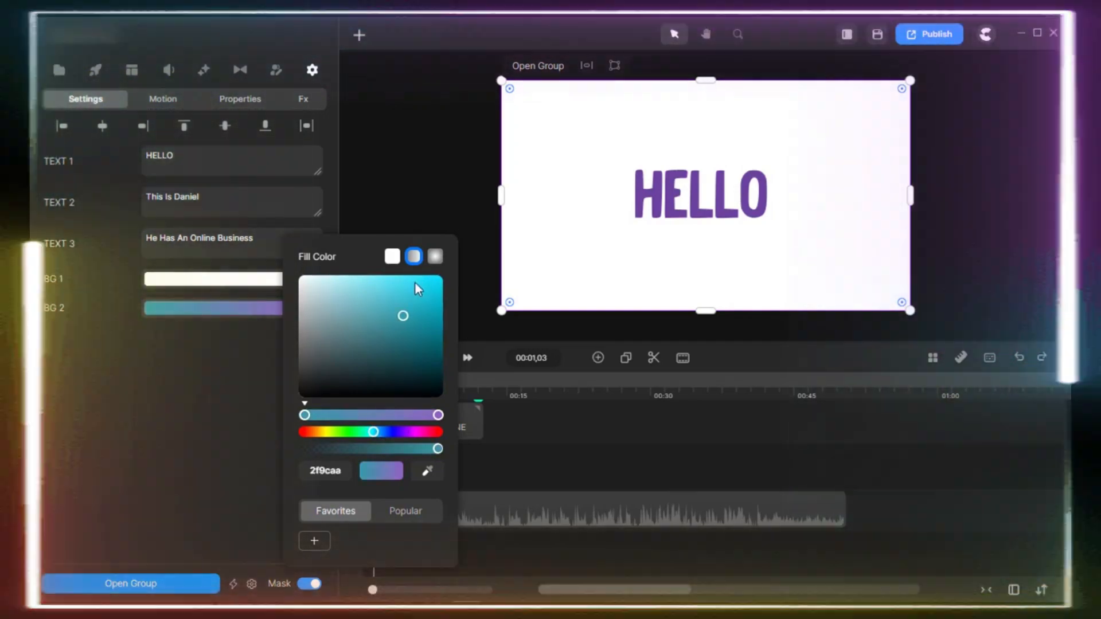
{"action": "left_click", "coordinate": [415, 282]}
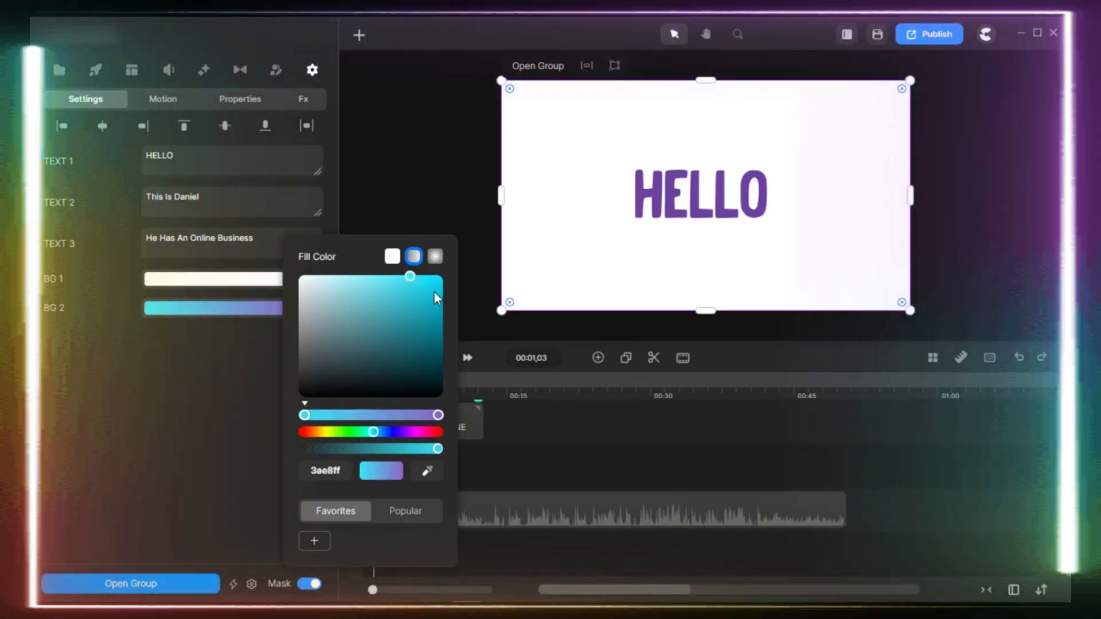
{"action": "left_click", "coordinate": [434, 292]}
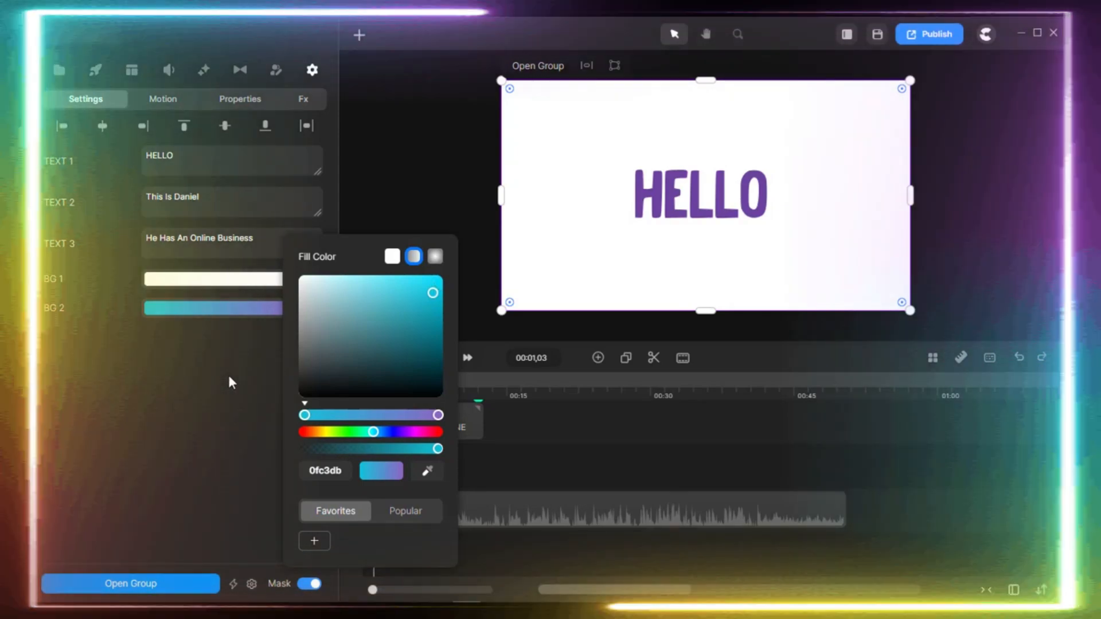
{"action": "left_click", "coordinate": [228, 374]}
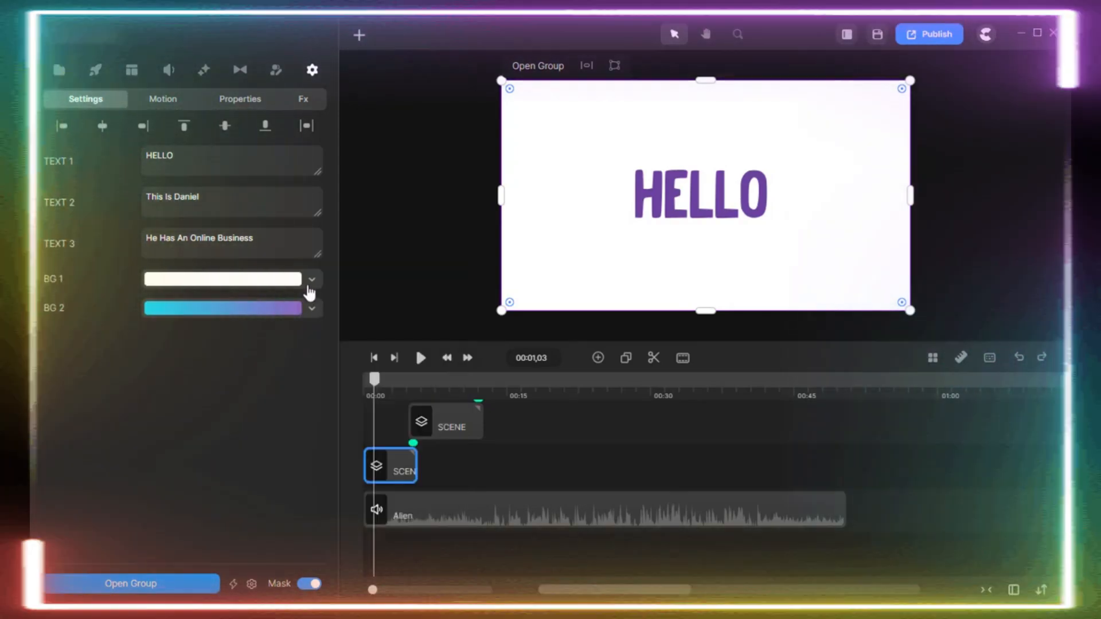
{"action": "left_click", "coordinate": [296, 284]}
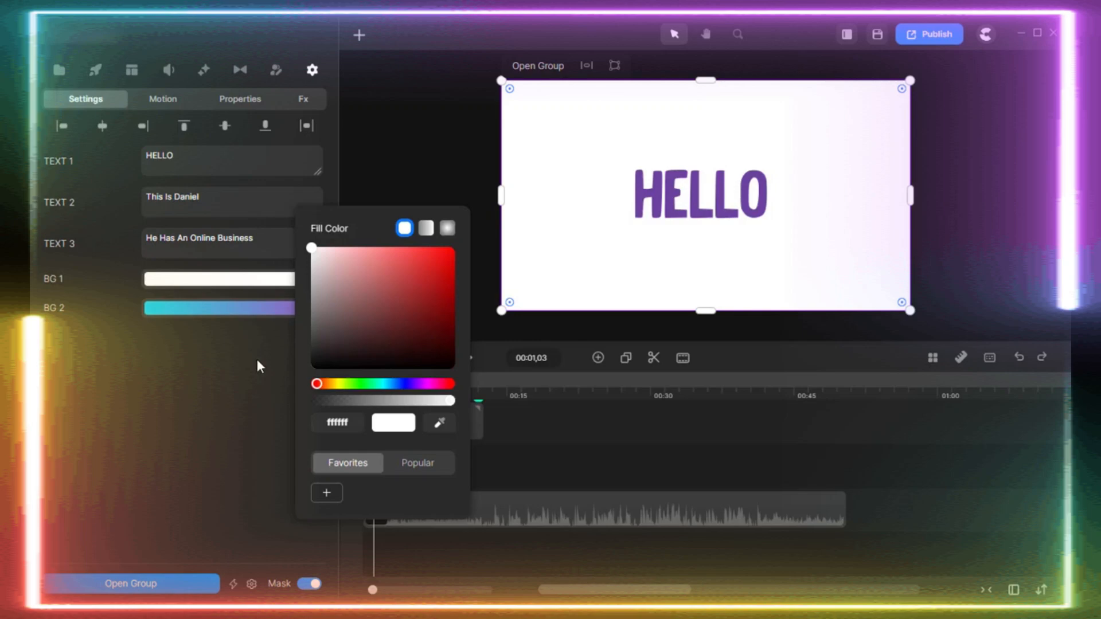
{"action": "left_click", "coordinate": [256, 363]}
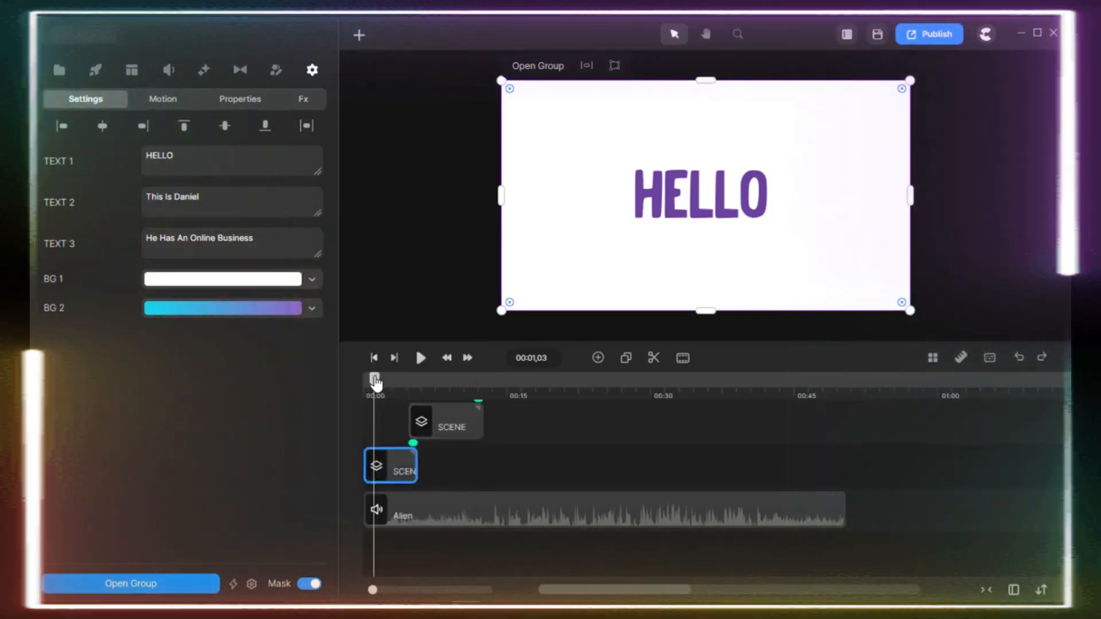
Play the first scene from the start to review the edited texts and new background colour.
{"action": "left_click_drag", "start_coordinate": [375, 382], "coordinate": [361, 381]}
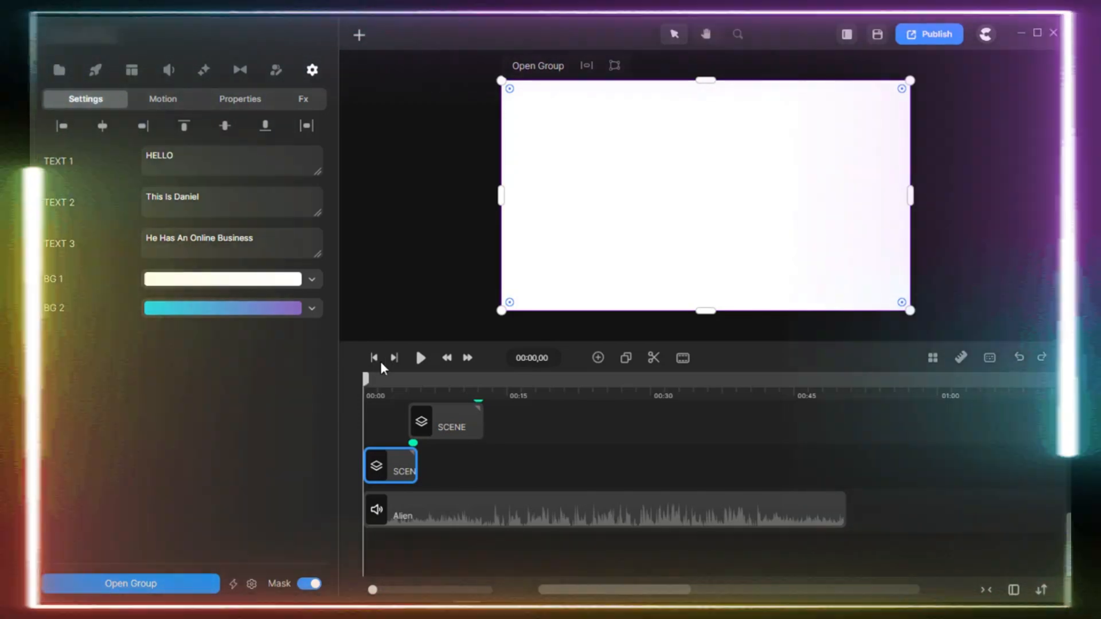
{"action": "left_click", "coordinate": [421, 358]}
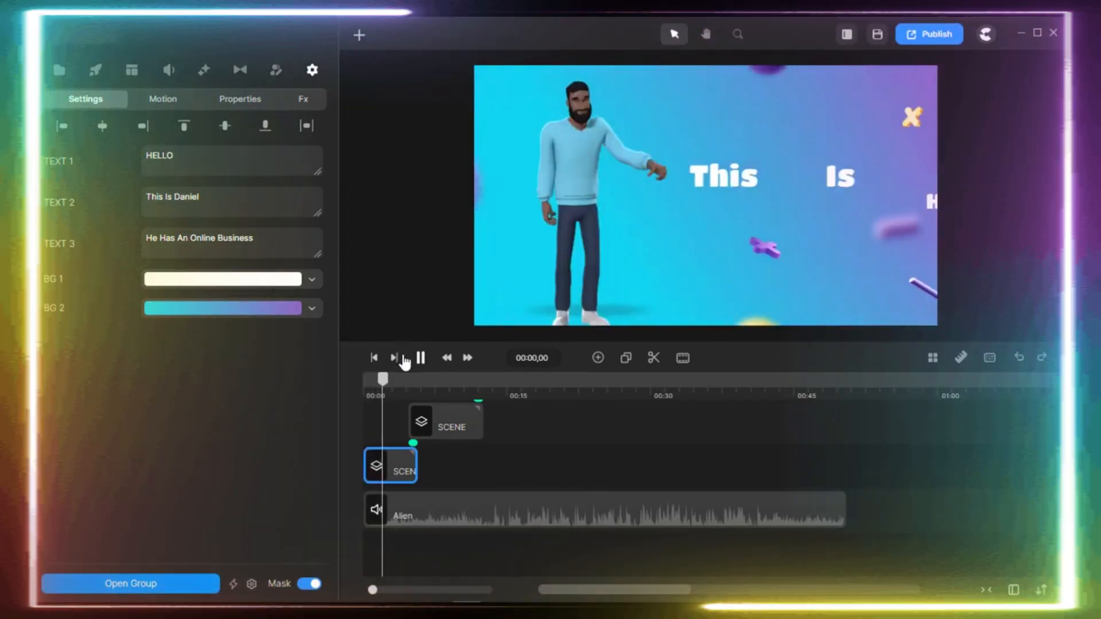
{"action": "key", "text": "space"}
{"action": "left_click_drag", "start_coordinate": [385, 379], "coordinate": [361, 387]}
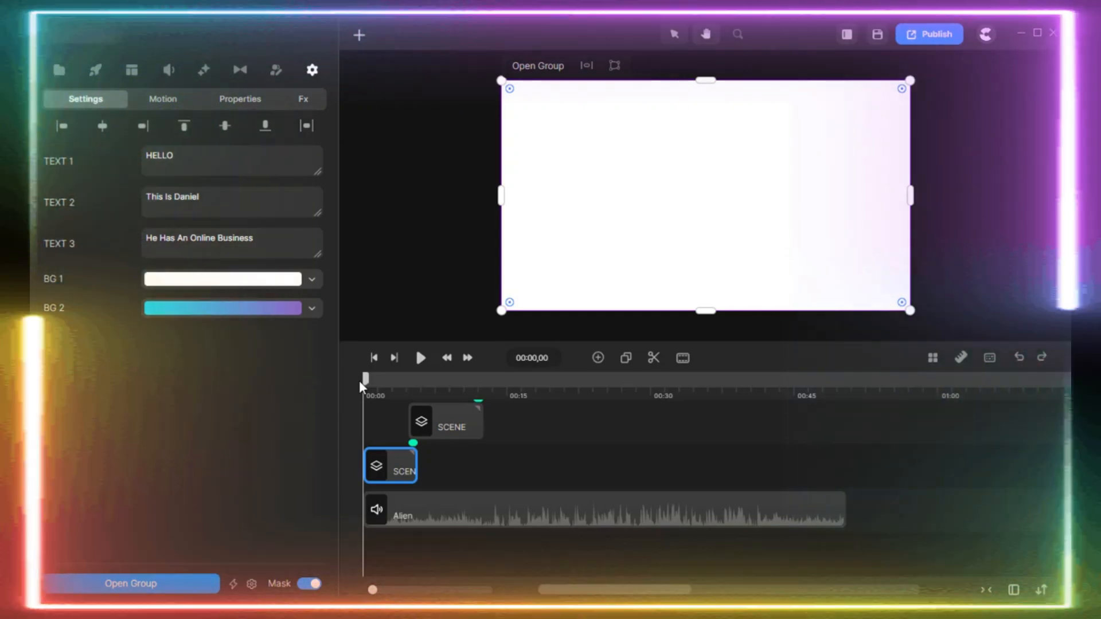
{"action": "key", "text": "space"}
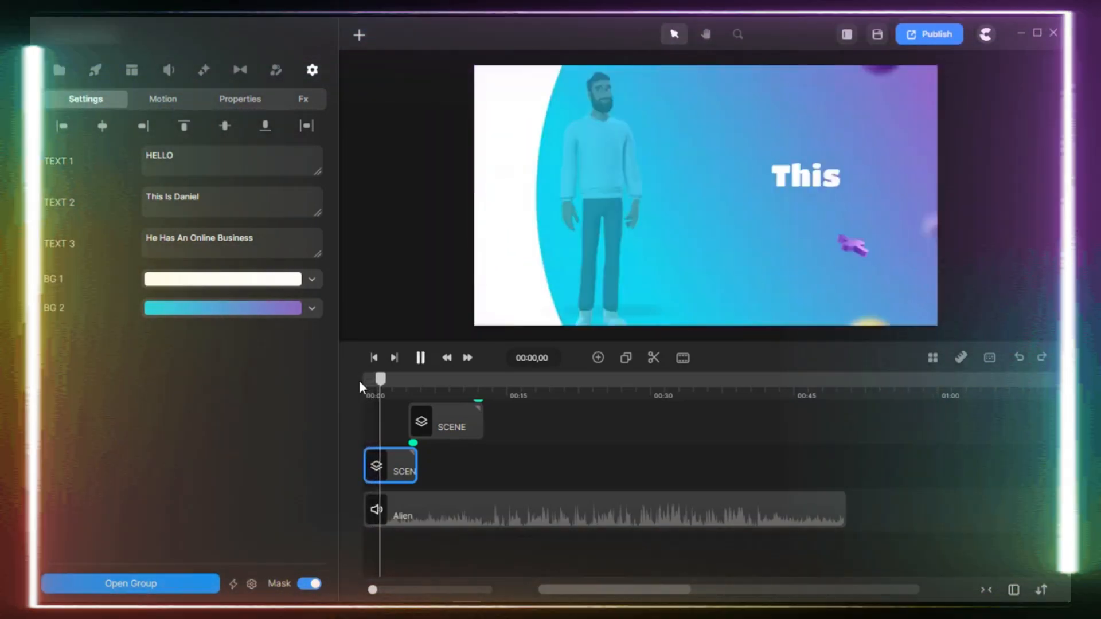
{"action": "key", "text": "space"}
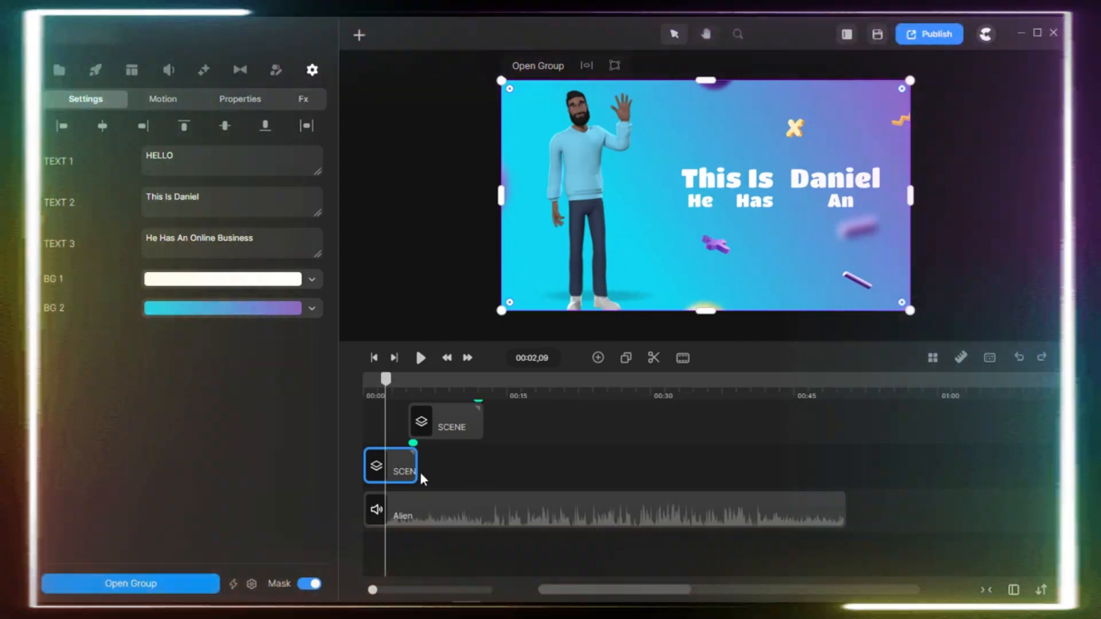
{"action": "key", "text": "space"}
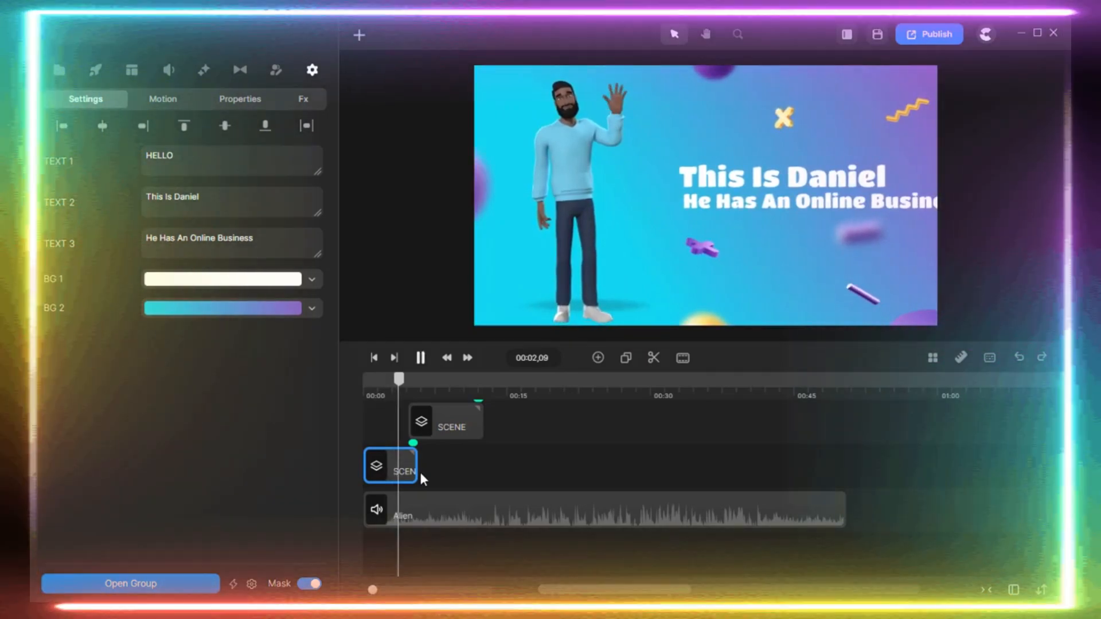
{"action": "key", "text": "space"}
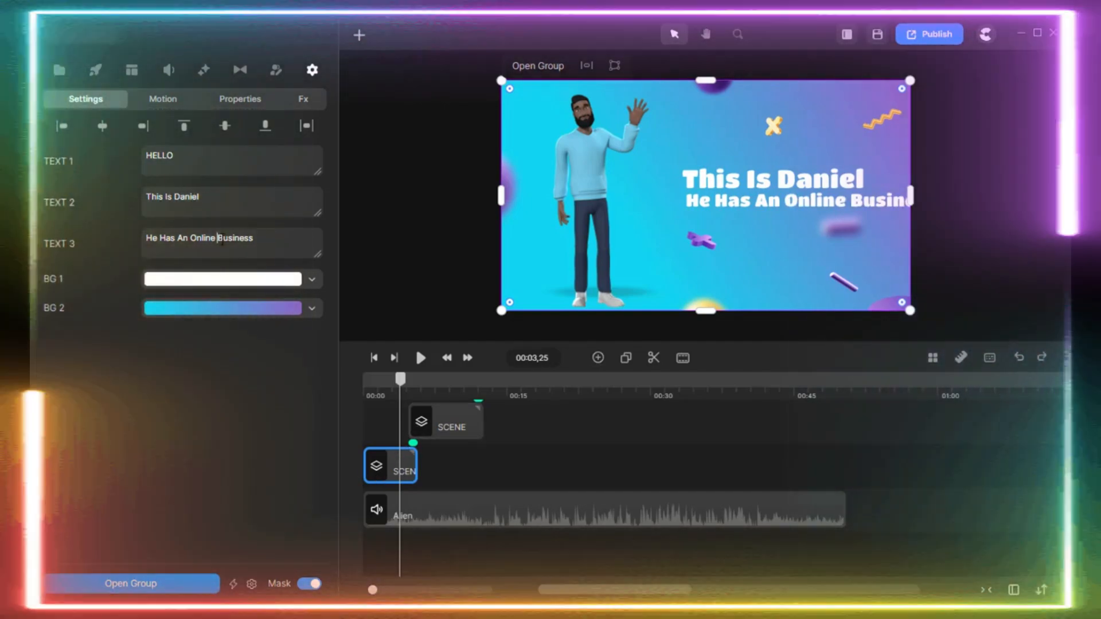
Open the first scene's group to edit its individual layers.
{"action": "left_click", "coordinate": [423, 475]}
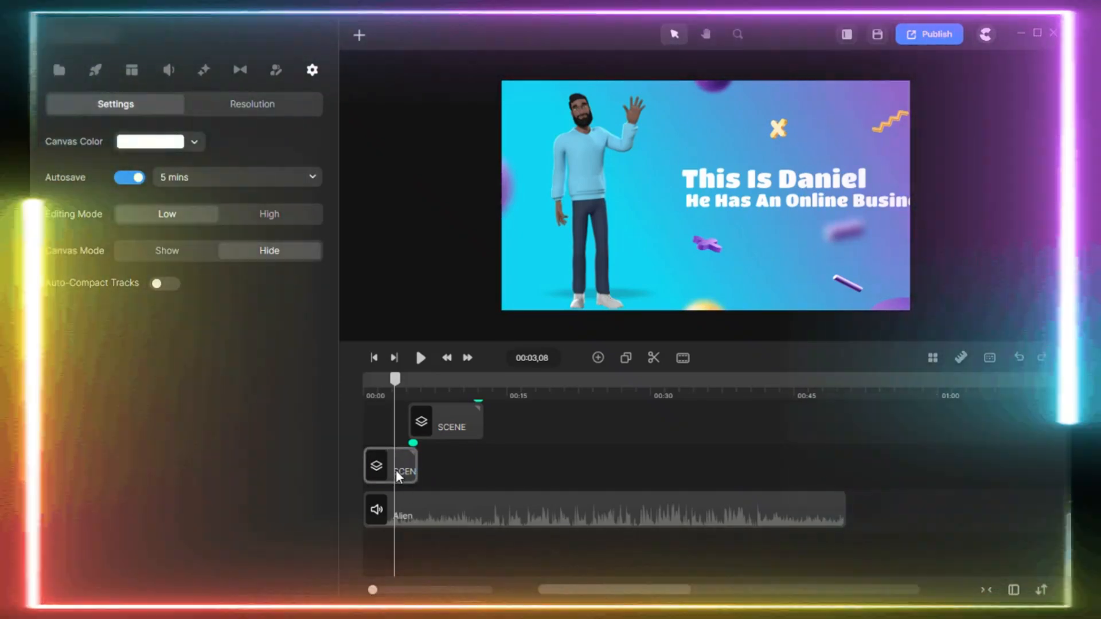
{"action": "double_click", "coordinate": [396, 469]}
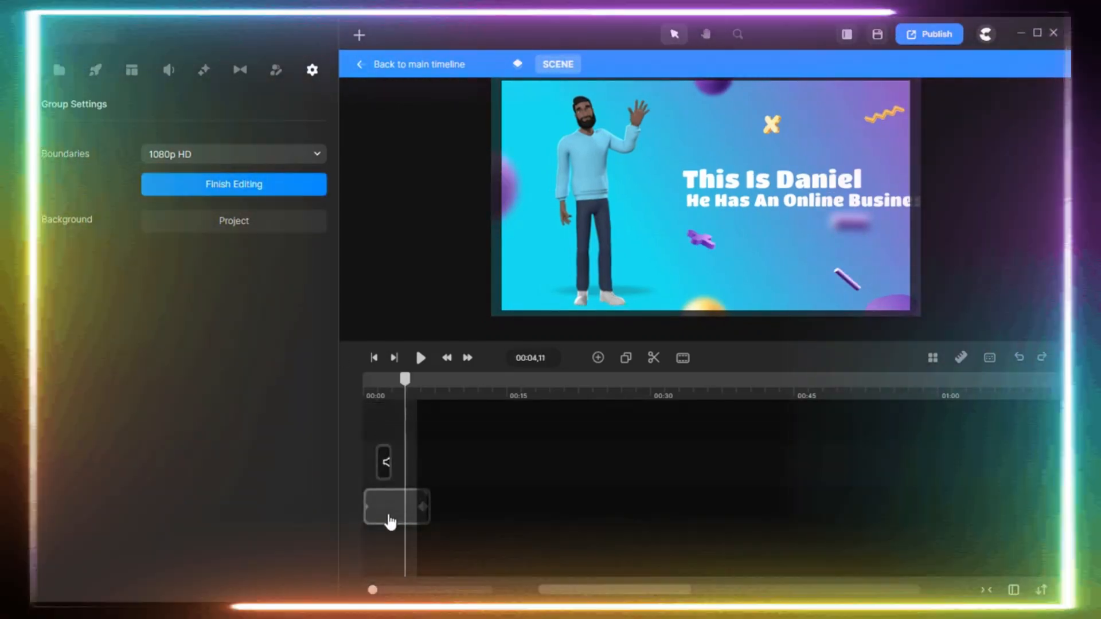
Open the nested scene group inside the first scene to reach its character, shadow and text layers.
{"action": "left_click", "coordinate": [390, 521]}
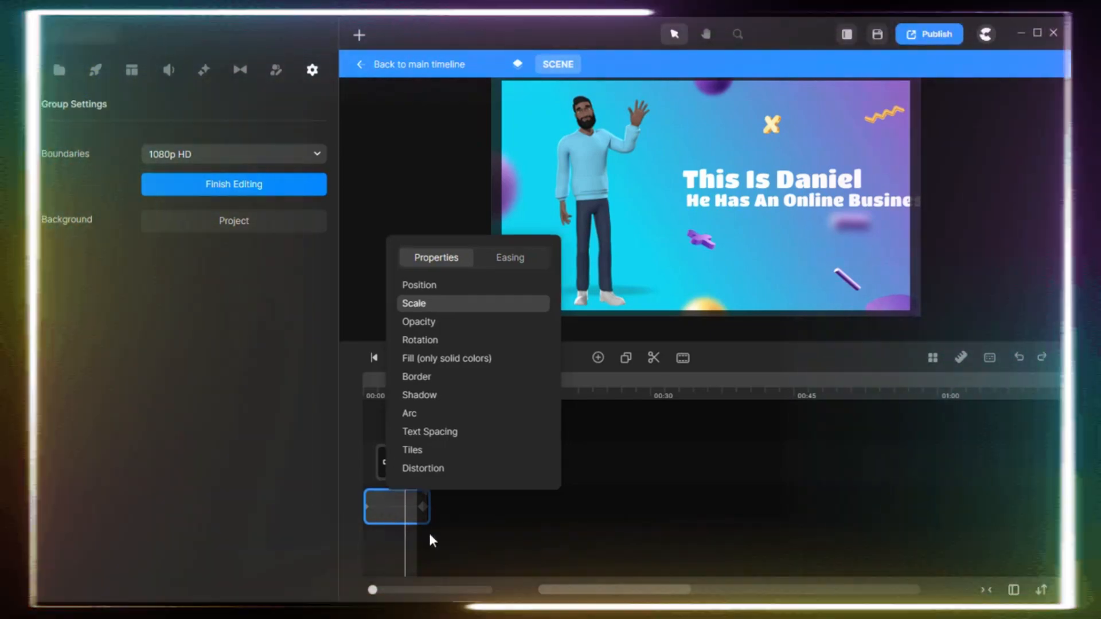
{"action": "left_click", "coordinate": [429, 535]}
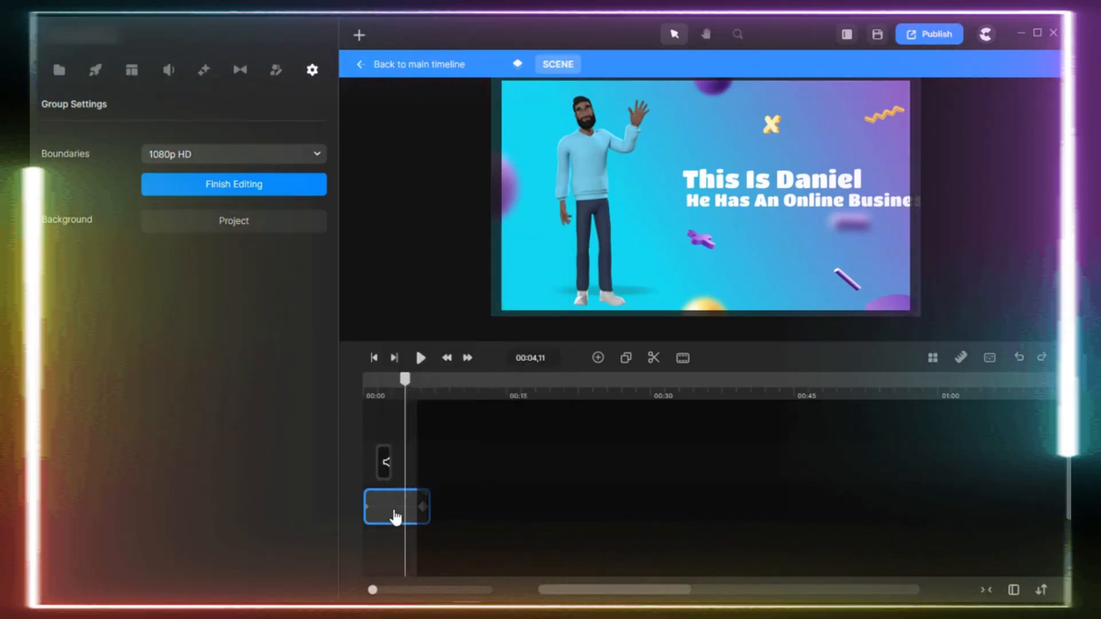
{"action": "right_click", "coordinate": [394, 518]}
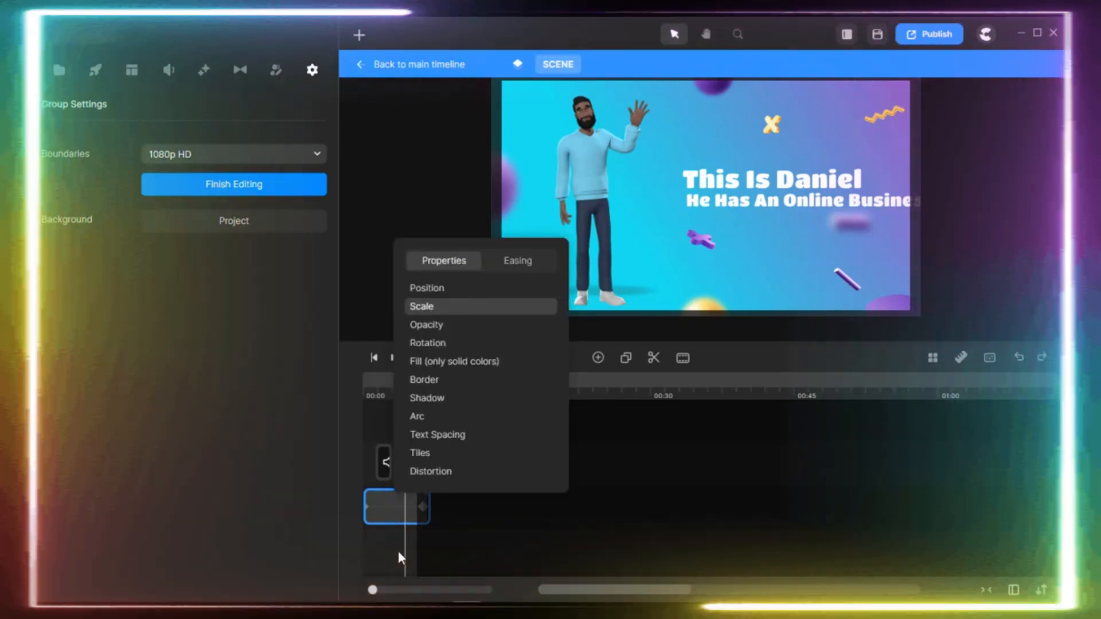
{"action": "double_click", "coordinate": [387, 504]}
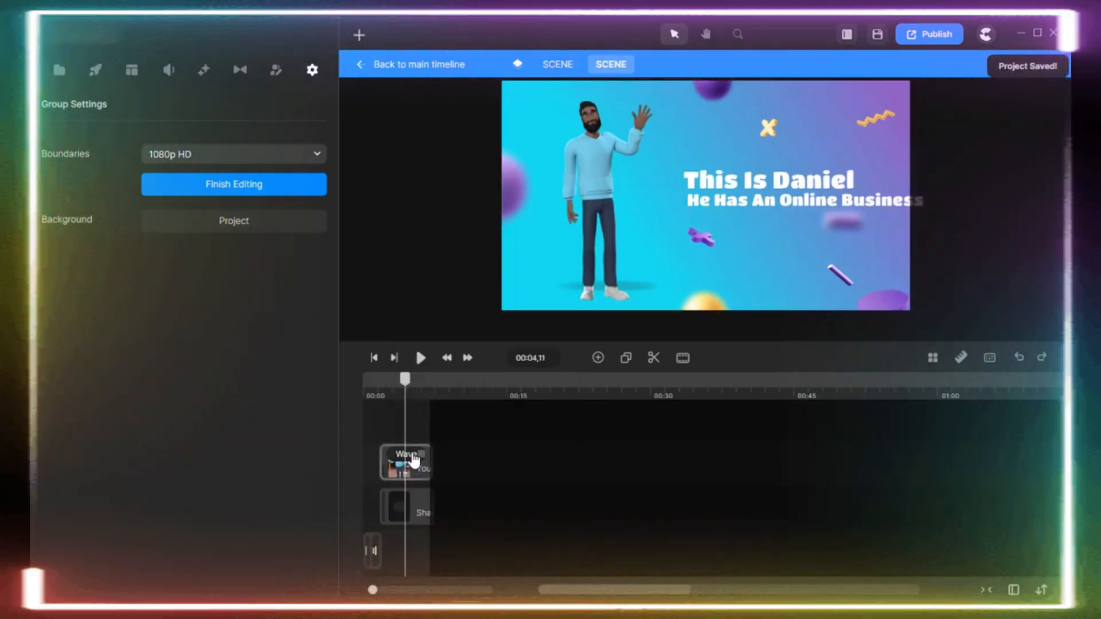
Examine the waving character layer's animation options and the shadow layer beneath it in the nested scene.
{"action": "left_click", "coordinate": [414, 467]}
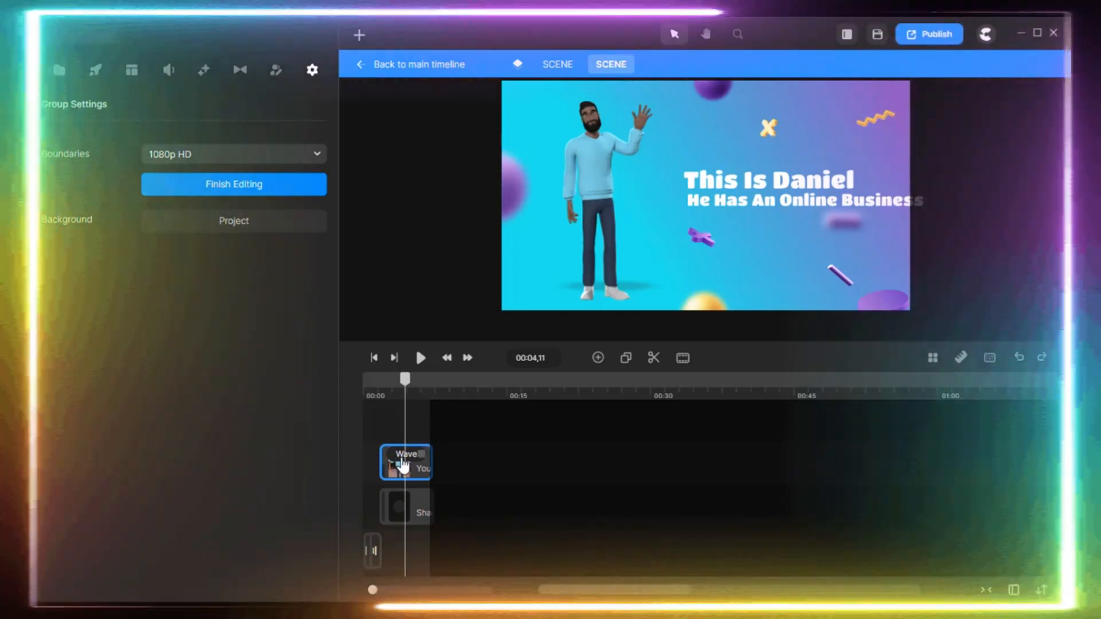
{"action": "right_click", "coordinate": [403, 466]}
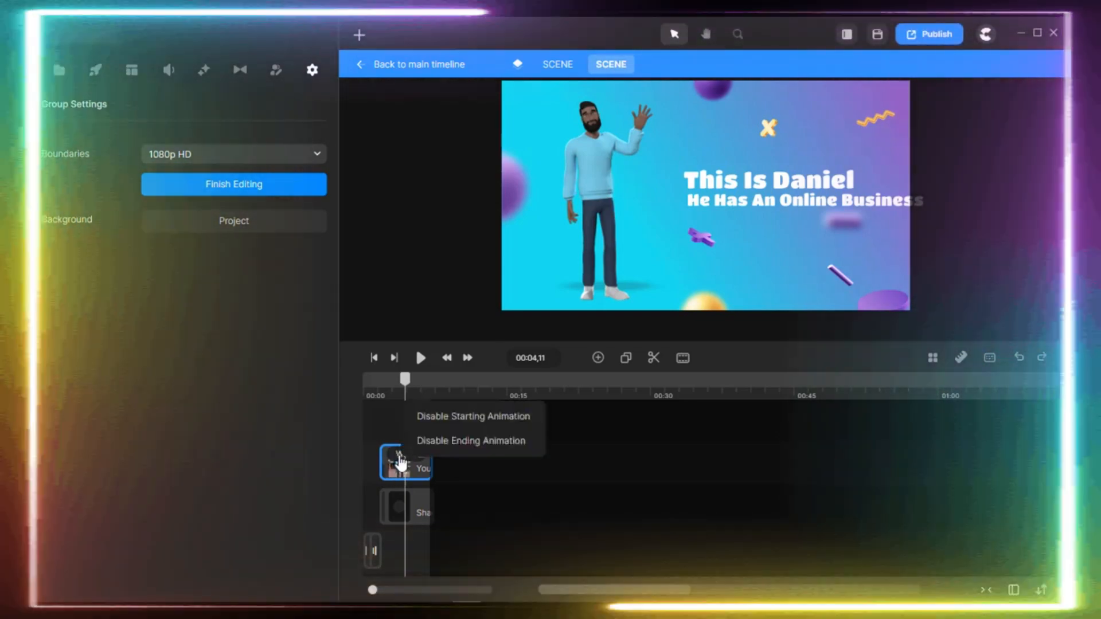
{"action": "double_click", "coordinate": [401, 463]}
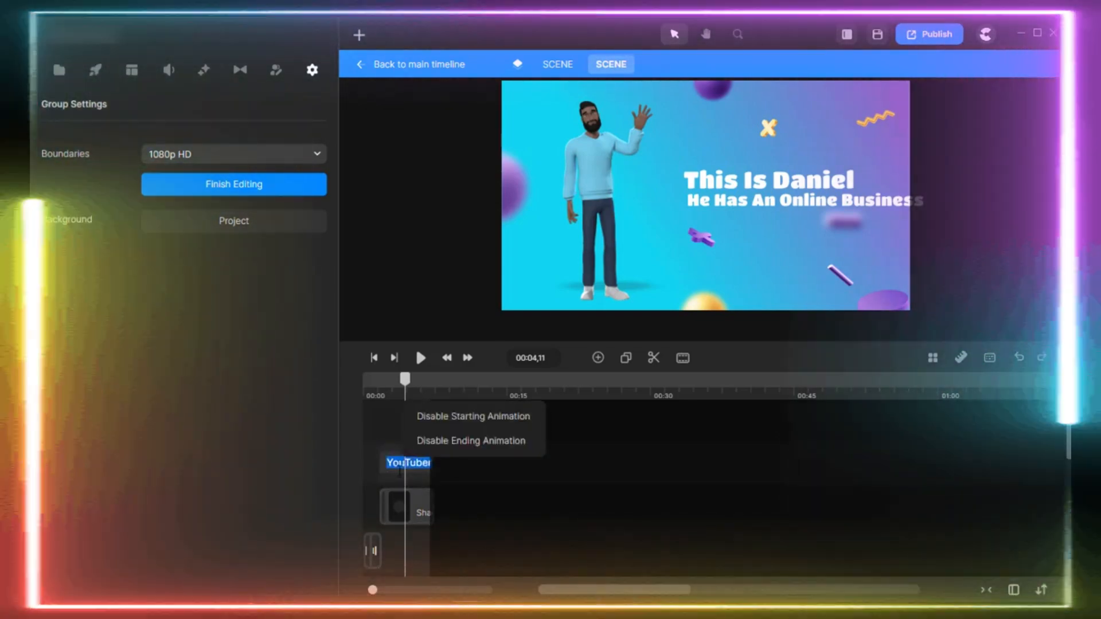
{"action": "left_click", "coordinate": [471, 499]}
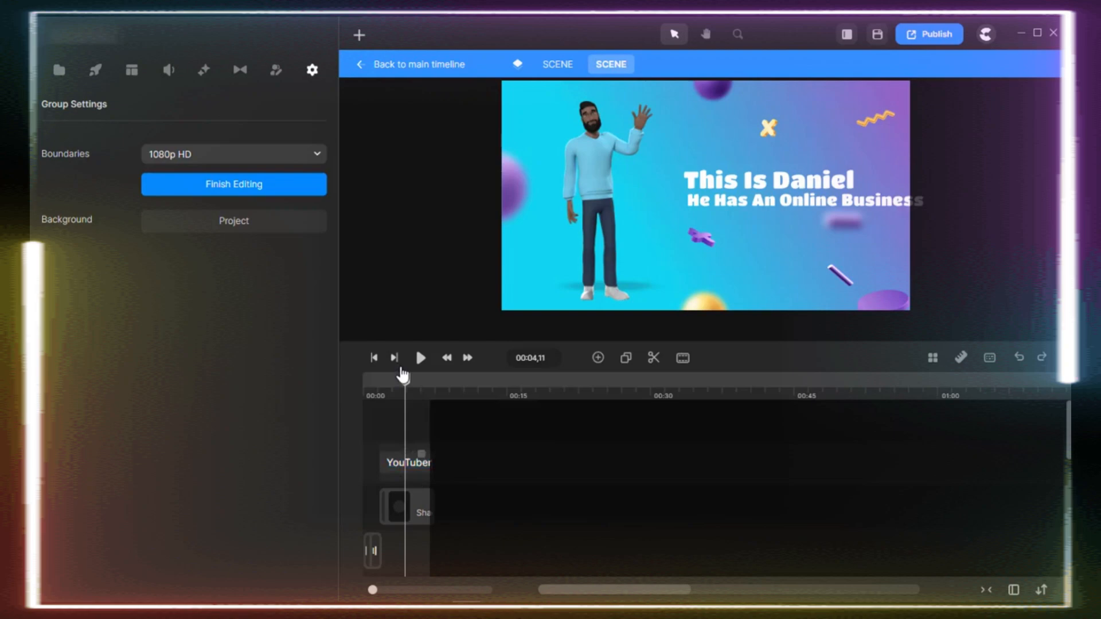
{"action": "mouse_move", "coordinate": [404, 378]}
{"action": "left_mouse_down"}
{"action": "mouse_move", "coordinate": [393, 382]}
{"action": "mouse_move", "coordinate": [406, 388]}
{"action": "left_mouse_up"}
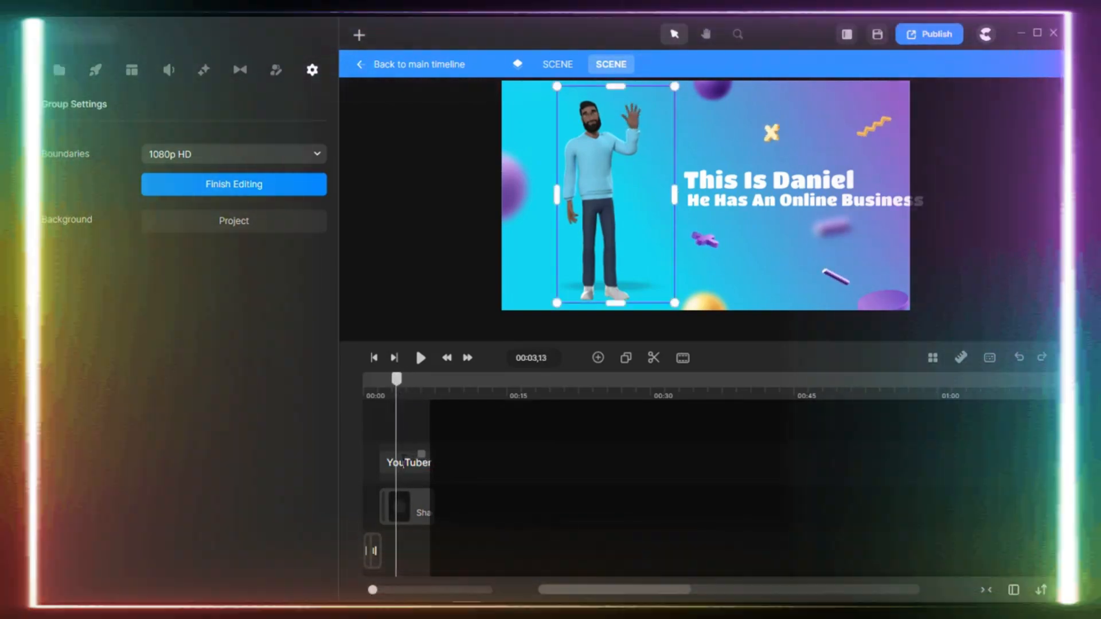
{"action": "left_click", "coordinate": [408, 511]}
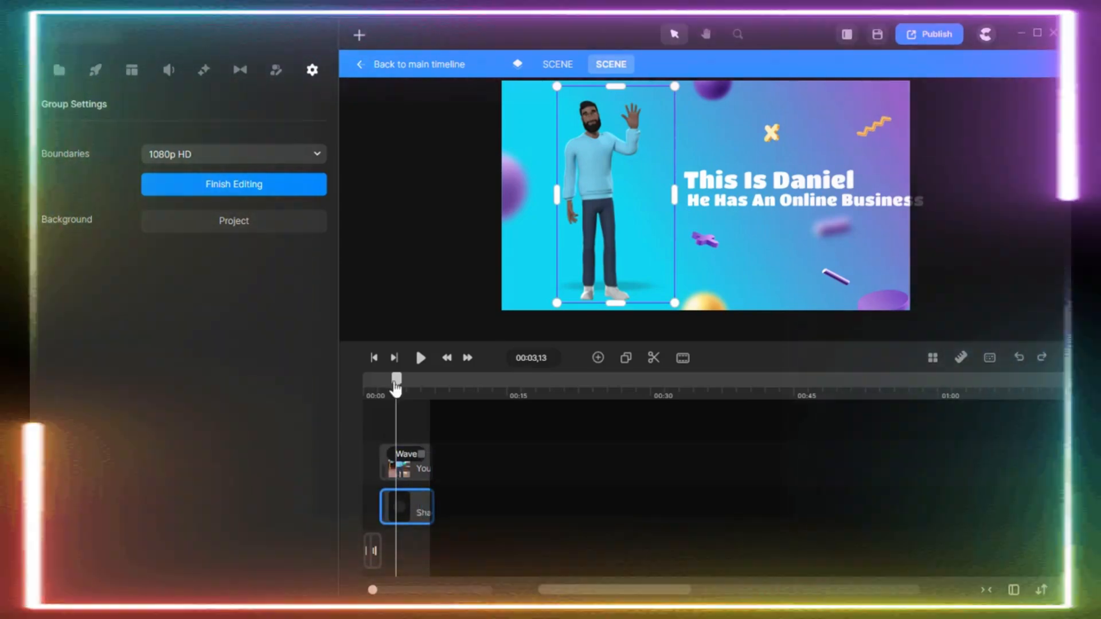
{"action": "left_click_drag", "start_coordinate": [395, 389], "coordinate": [404, 390]}
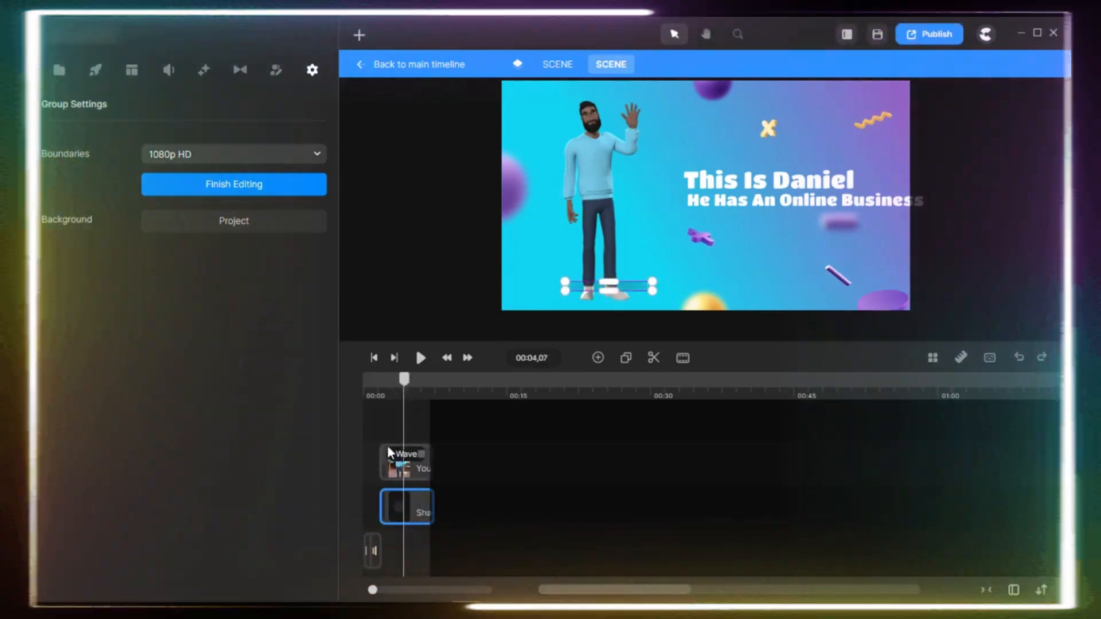
Move the "He Has An Online Business" text so it fits within the canvas, centred under the heading above it.
{"action": "scroll", "coordinate": [389, 459], "scroll_direction": "down", "scroll_amount": 2}
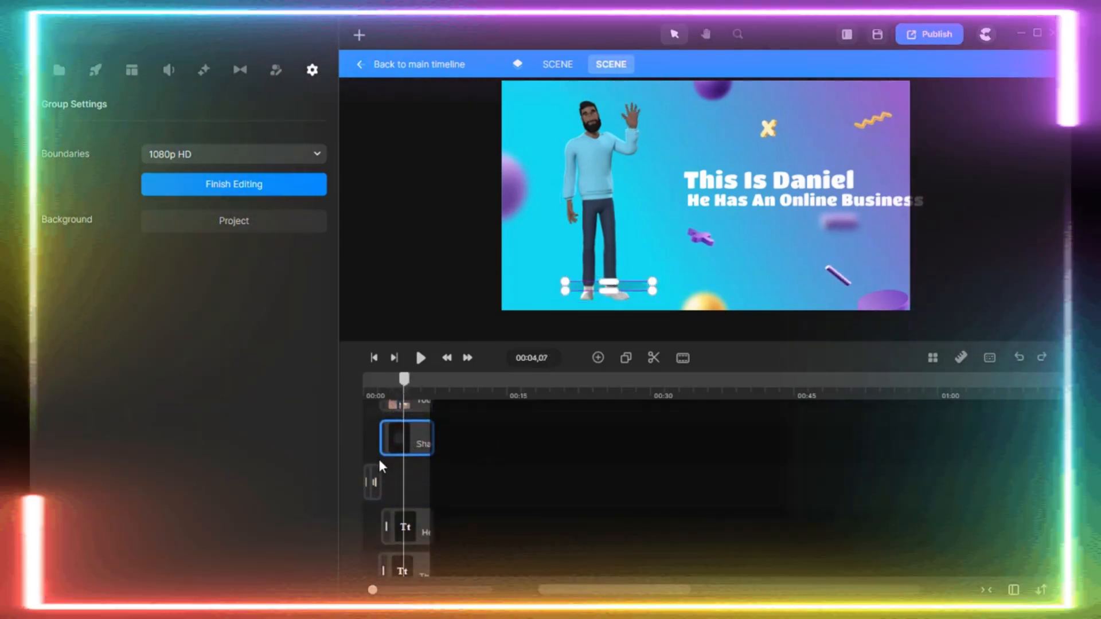
{"action": "left_click", "coordinate": [373, 481]}
{"action": "left_click", "coordinate": [411, 529]}
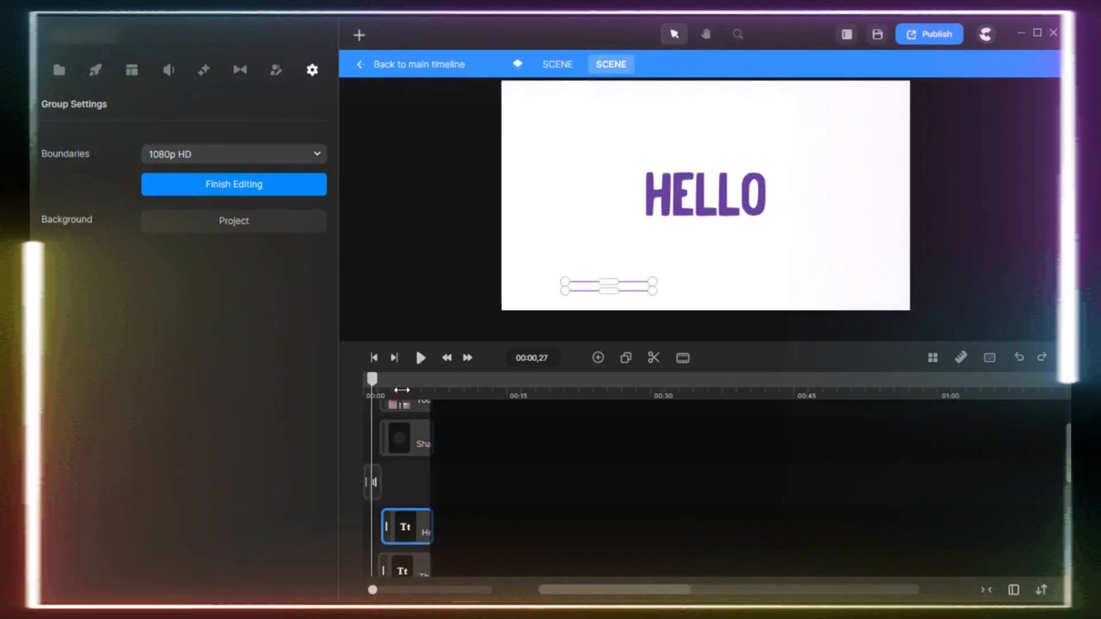
{"action": "left_click", "coordinate": [402, 390]}
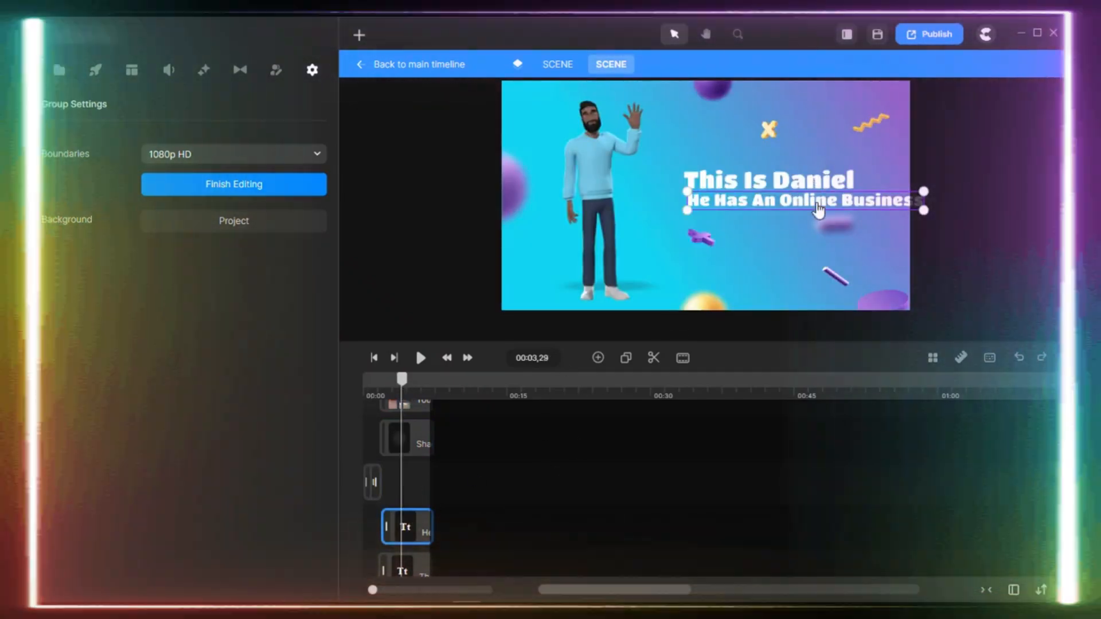
{"action": "left_click_drag", "start_coordinate": [816, 205], "coordinate": [790, 202]}
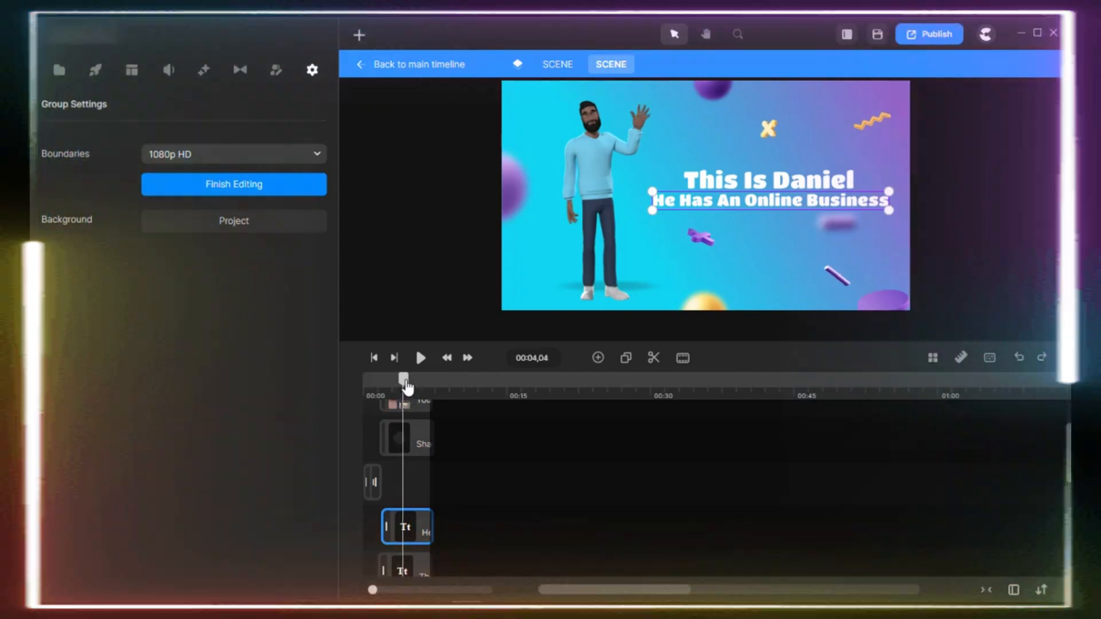
Play the scene from near the start twice to review the repositioned text line.
{"action": "left_click_drag", "start_coordinate": [407, 388], "coordinate": [376, 390]}
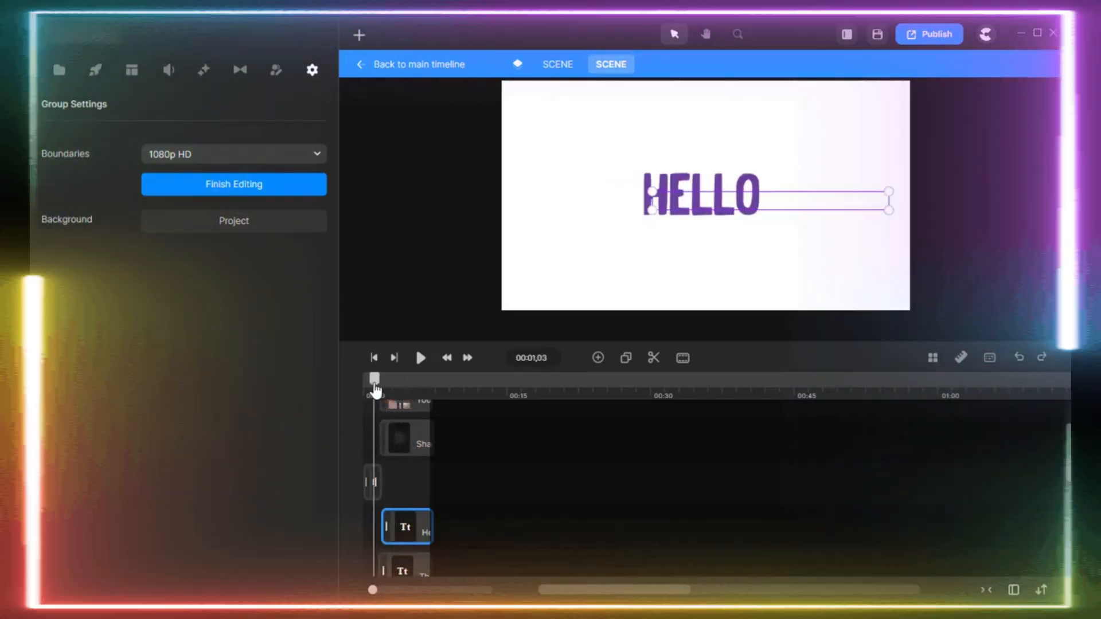
{"action": "key", "text": "space"}
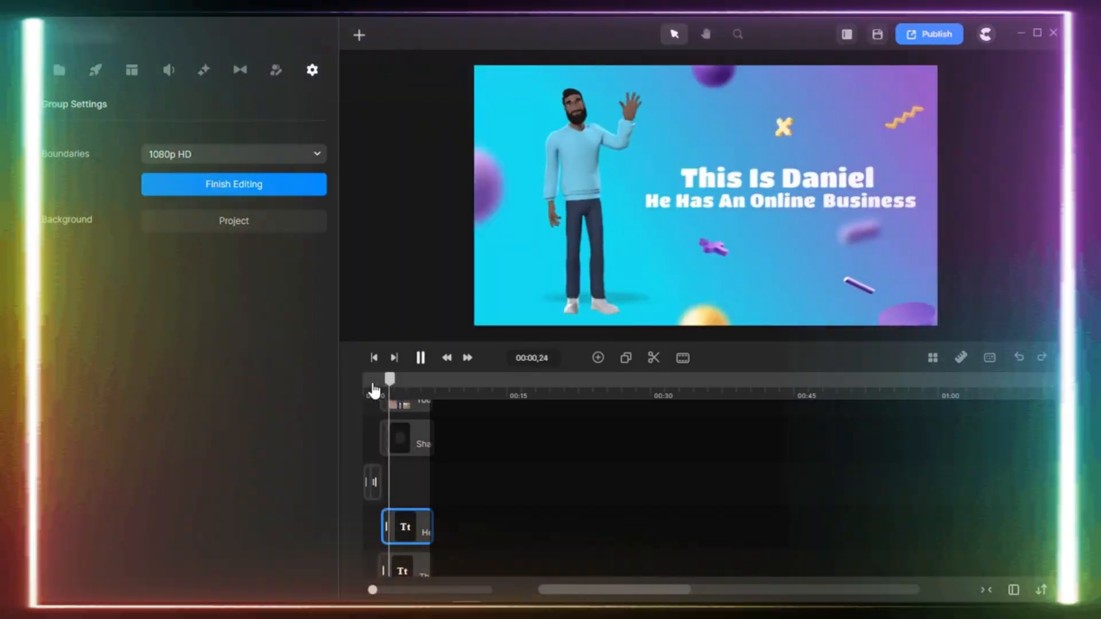
{"action": "key", "text": "space"}
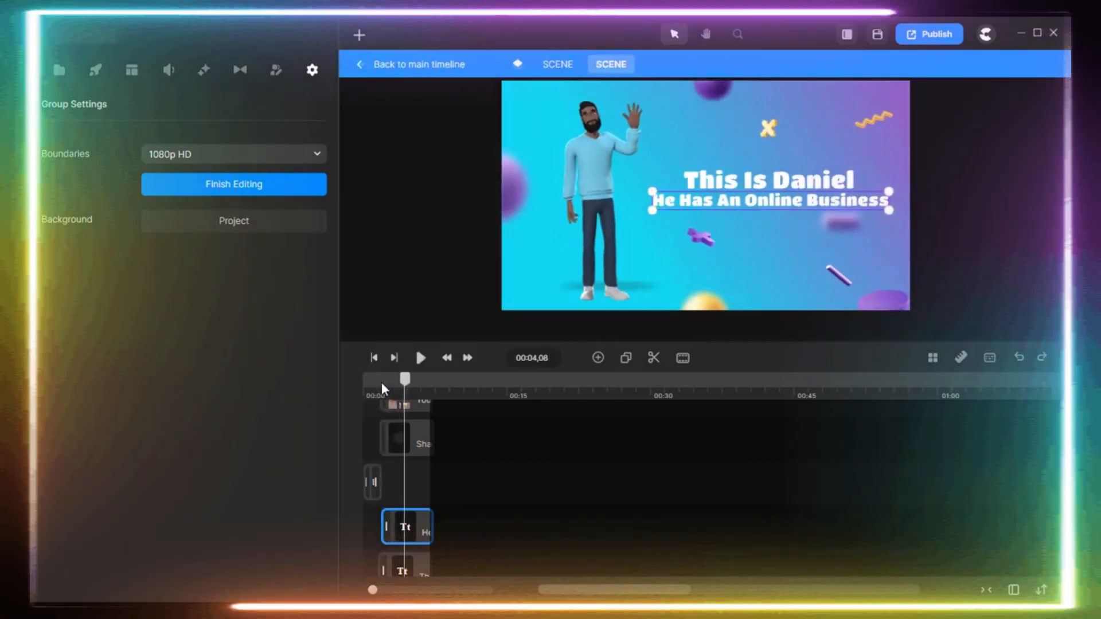
{"action": "left_click_drag", "start_coordinate": [406, 389], "coordinate": [357, 382]}
{"action": "key", "text": "space"}
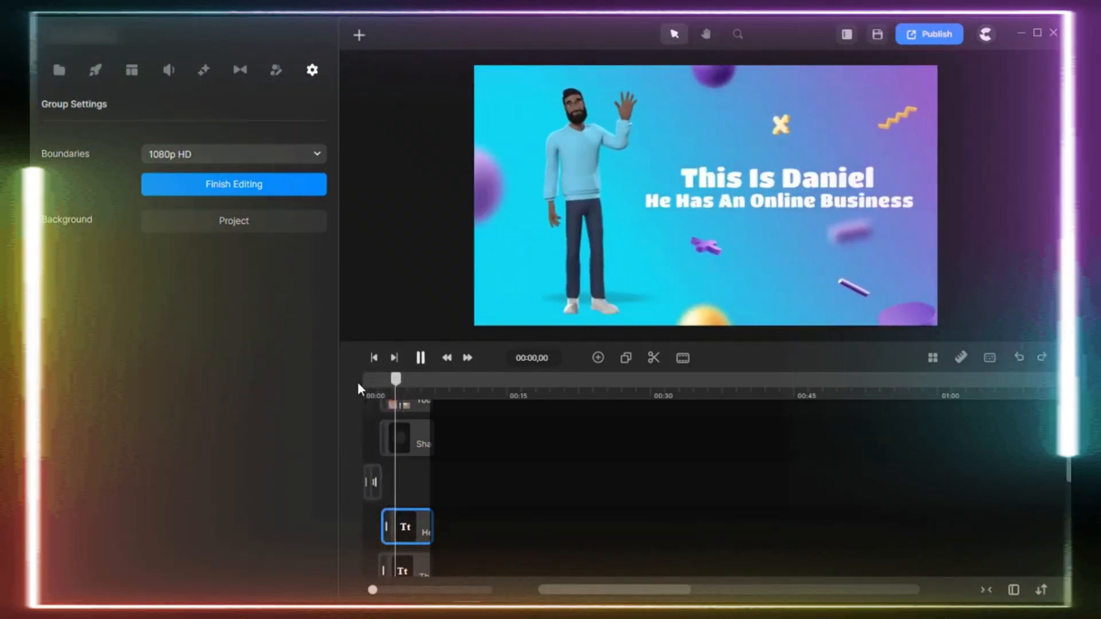
{"action": "key", "text": "space"}
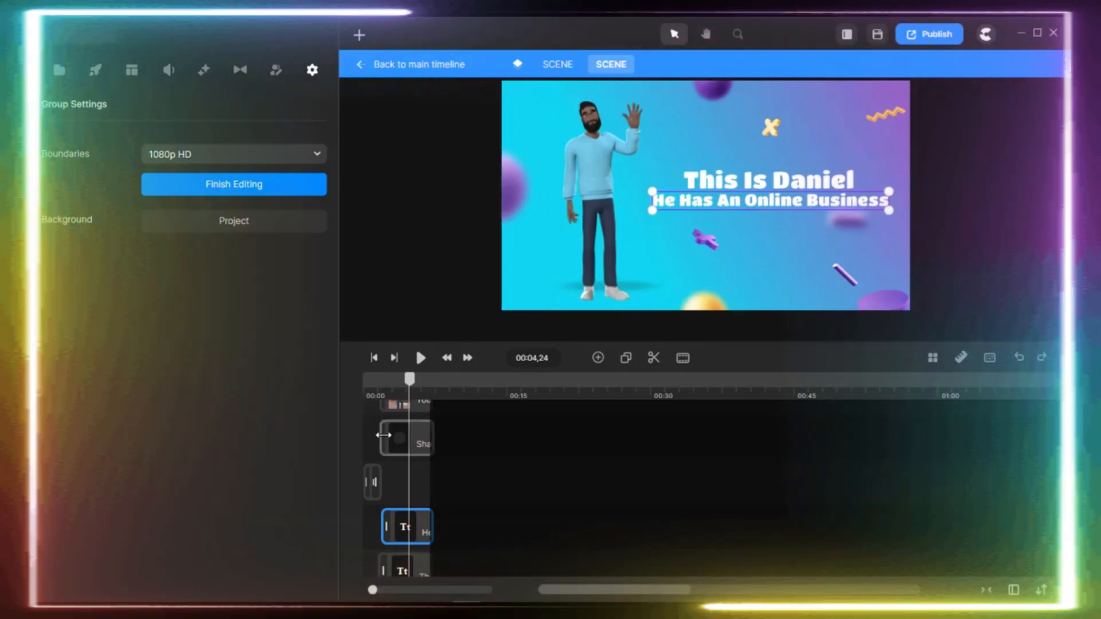
Examine the waving character layer's available actions, animation properties and easing options, then look through the remaining scene layers.
{"action": "scroll", "coordinate": [406, 471], "scroll_direction": "up", "scroll_amount": 2}
{"action": "left_click", "coordinate": [406, 464]}
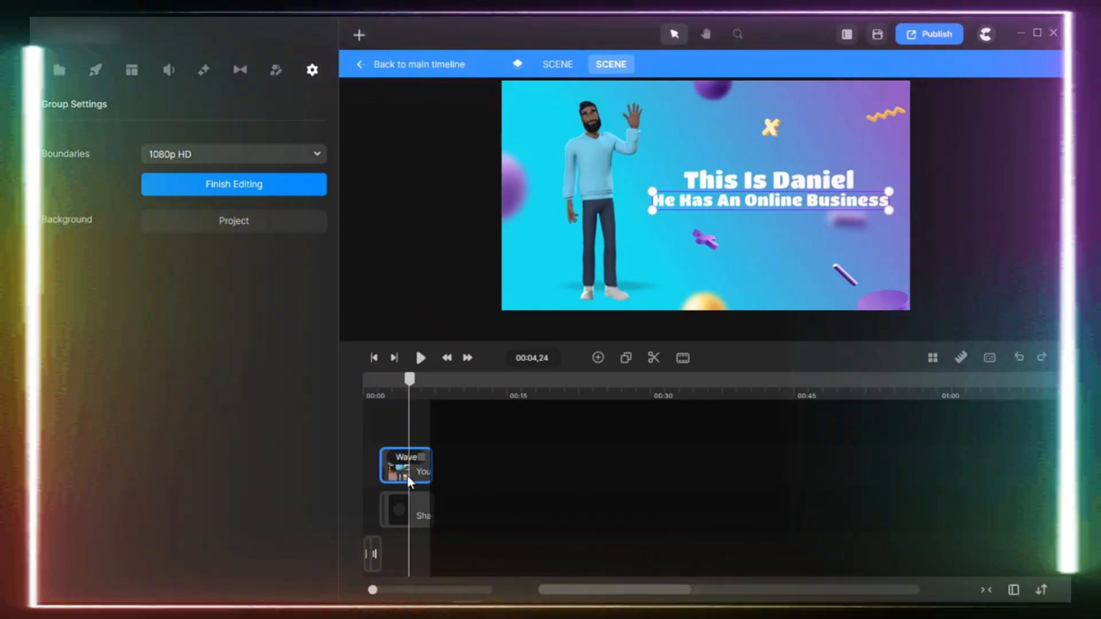
{"action": "right_click", "coordinate": [408, 477]}
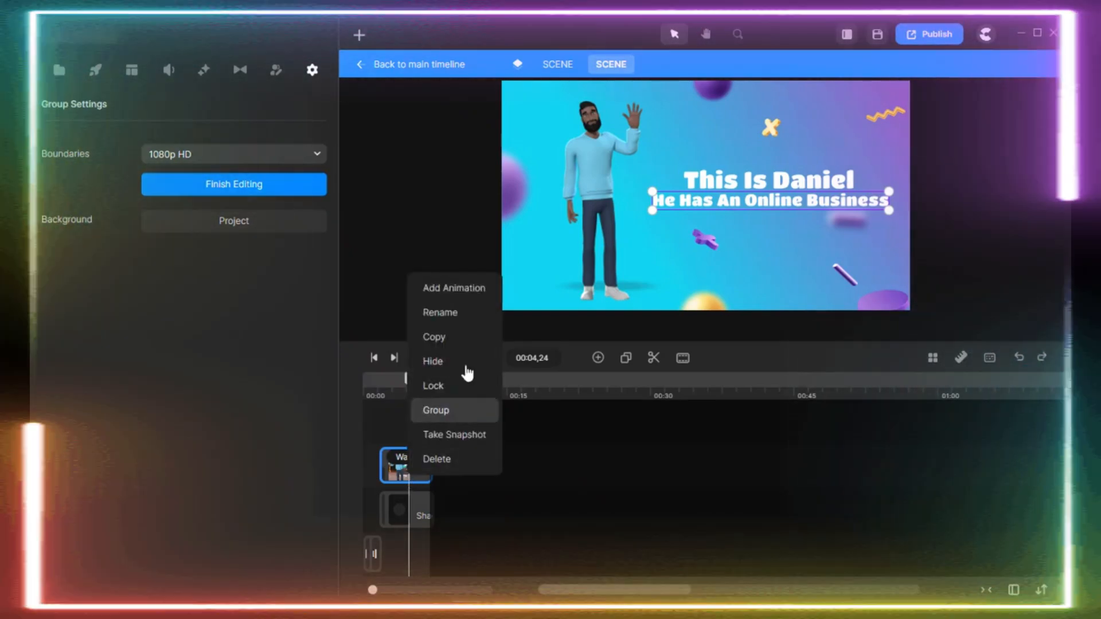
{"action": "left_click", "coordinate": [462, 286]}
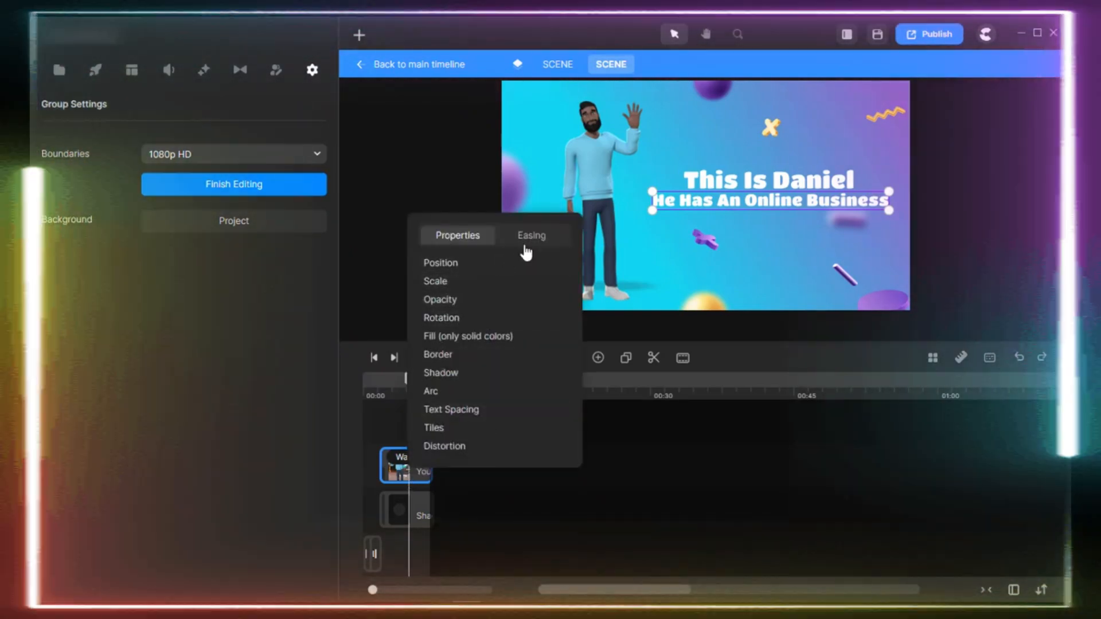
{"action": "left_click", "coordinate": [525, 246]}
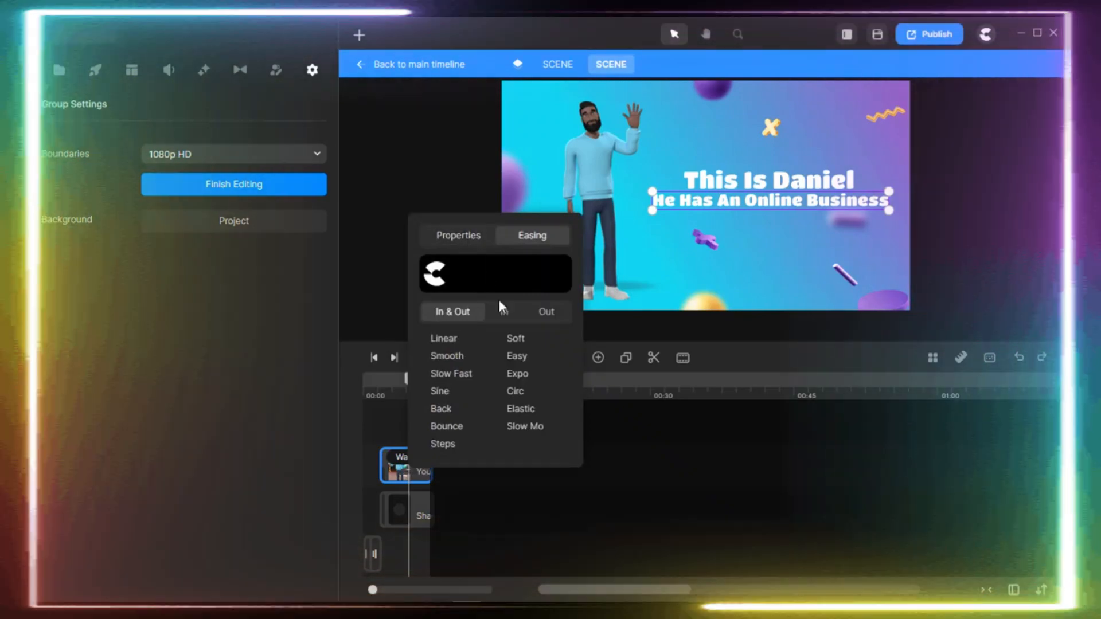
{"action": "left_click", "coordinate": [503, 311]}
{"action": "left_click", "coordinate": [621, 489]}
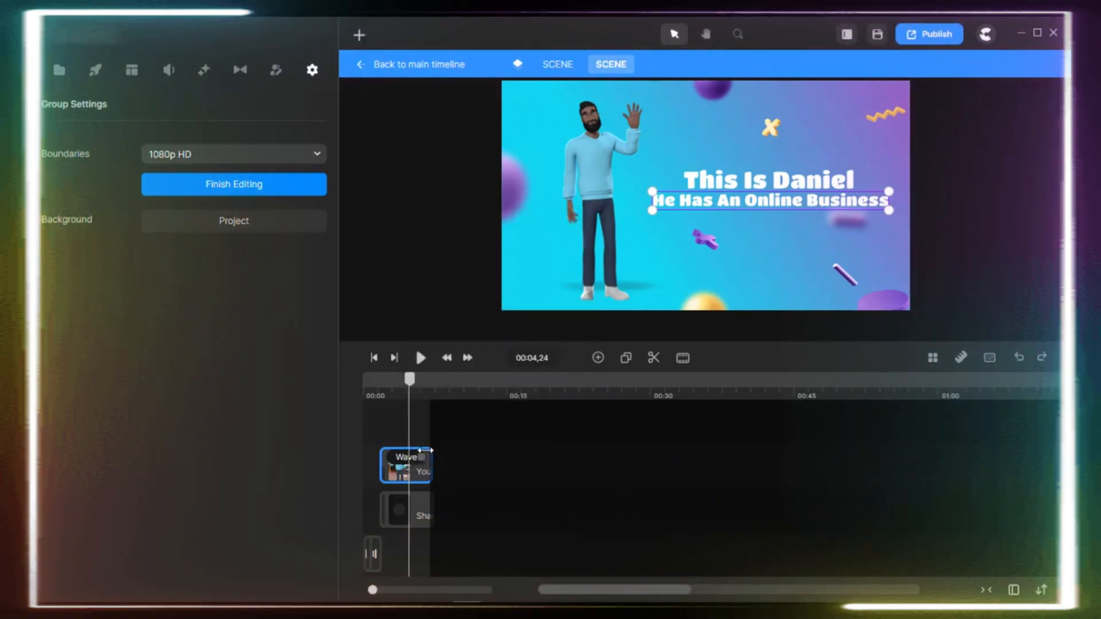
{"action": "right_click", "coordinate": [402, 466]}
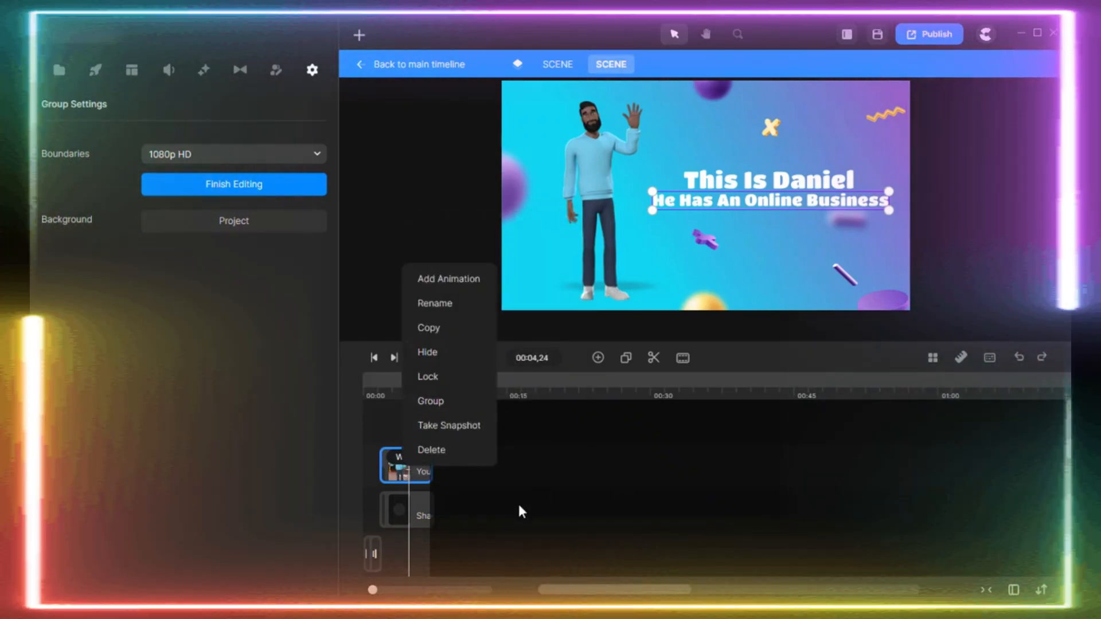
{"action": "left_click", "coordinate": [522, 510]}
{"action": "double_click", "coordinate": [416, 506]}
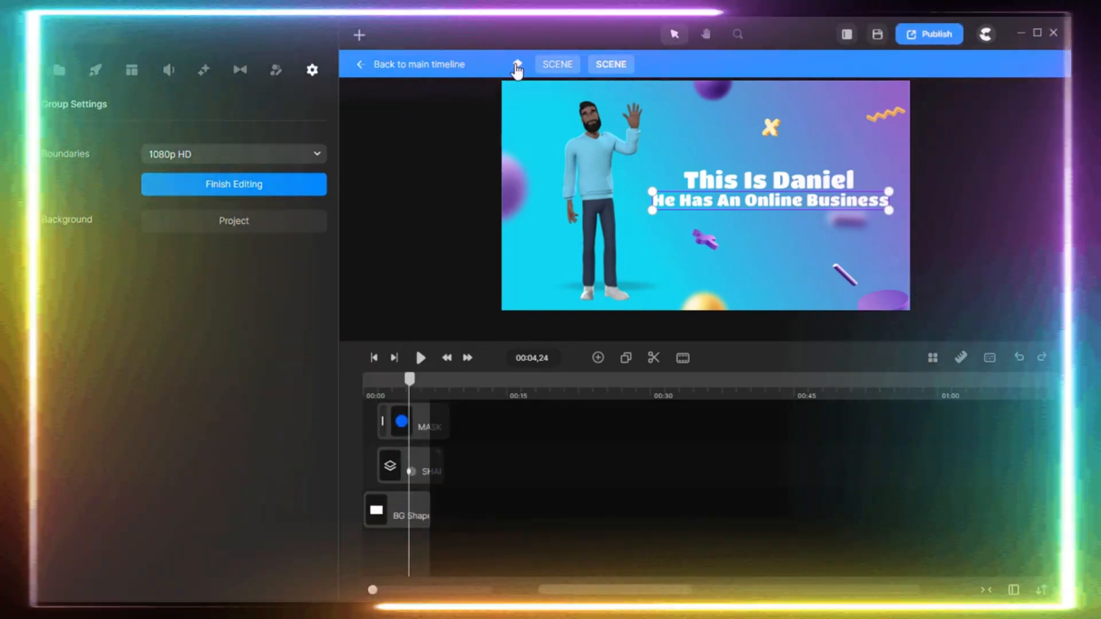
Return to the main timeline and select the second scene to examine its text and background settings.
{"action": "left_click", "coordinate": [517, 65]}
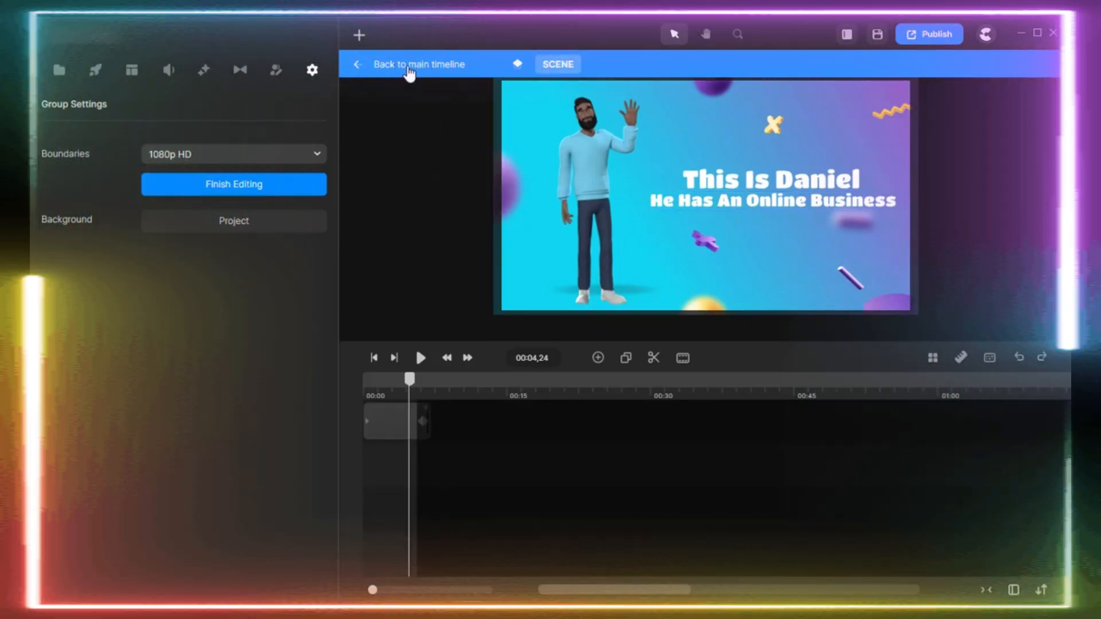
{"action": "left_click", "coordinate": [409, 74]}
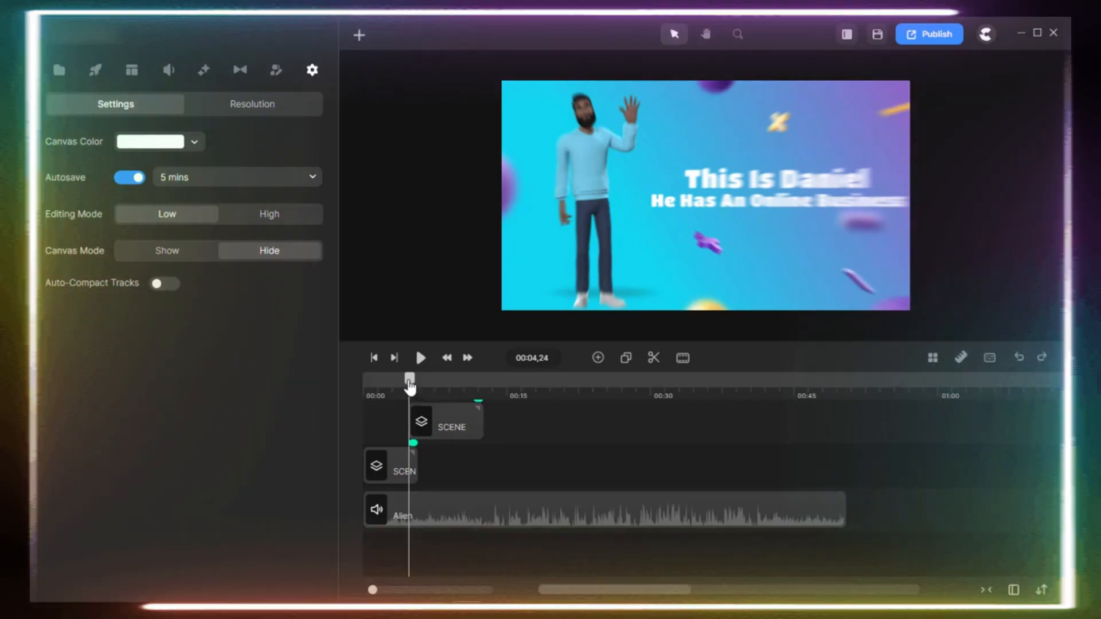
{"action": "left_click_drag", "start_coordinate": [409, 380], "coordinate": [436, 385]}
{"action": "left_click", "coordinate": [430, 416]}
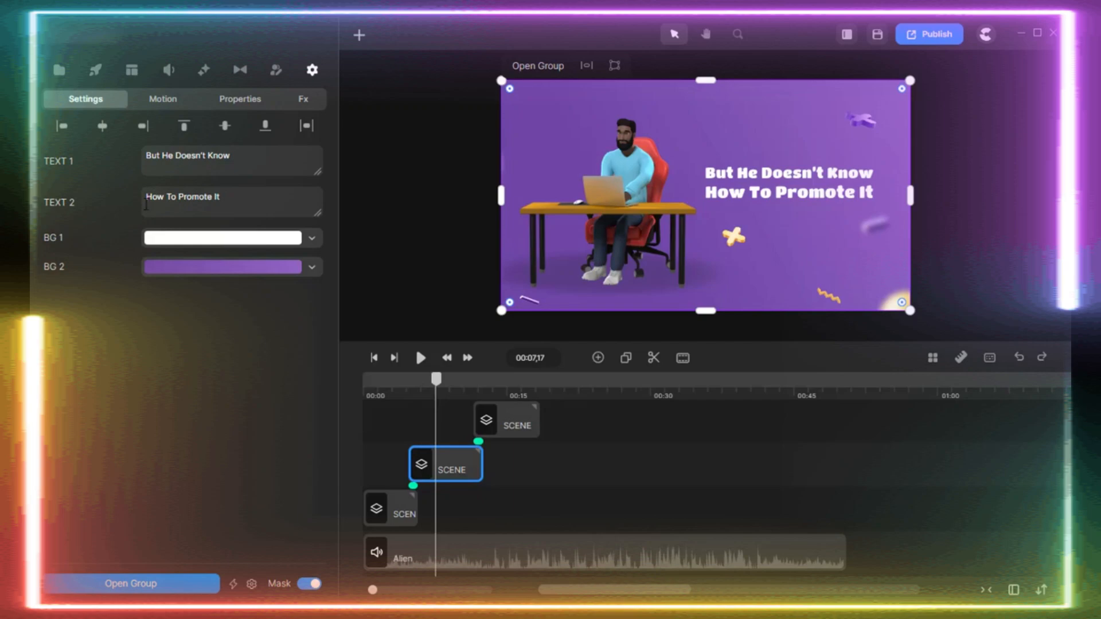
{"action": "left_click_drag", "start_coordinate": [258, 196], "coordinate": [145, 203]}
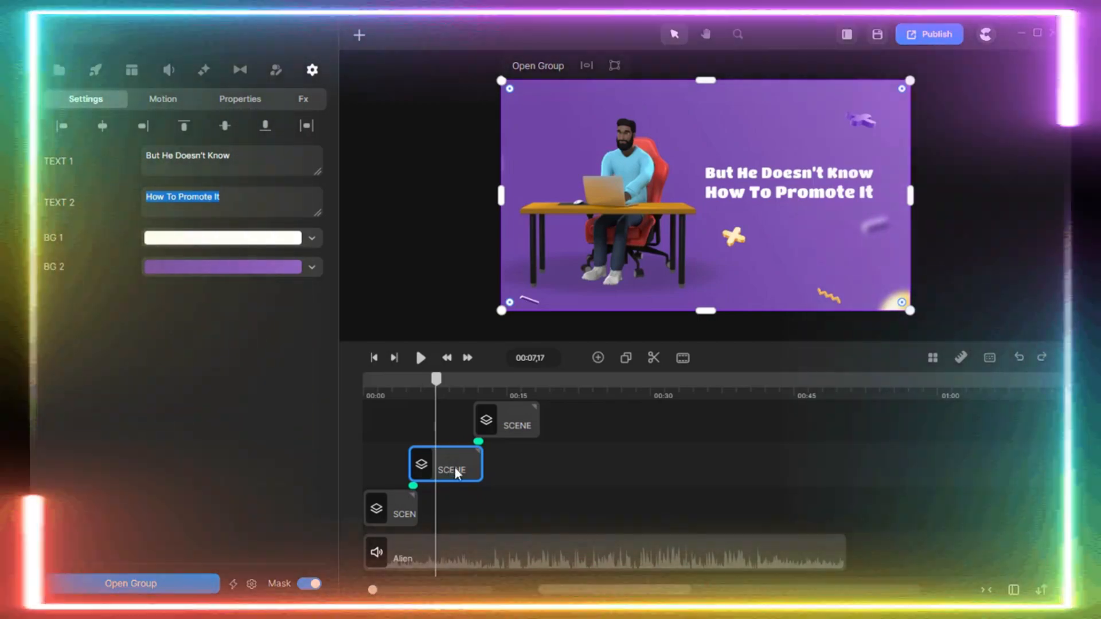
Save the second scene and the edited first scene to My Scenes for reuse.
{"action": "right_click", "coordinate": [455, 467]}
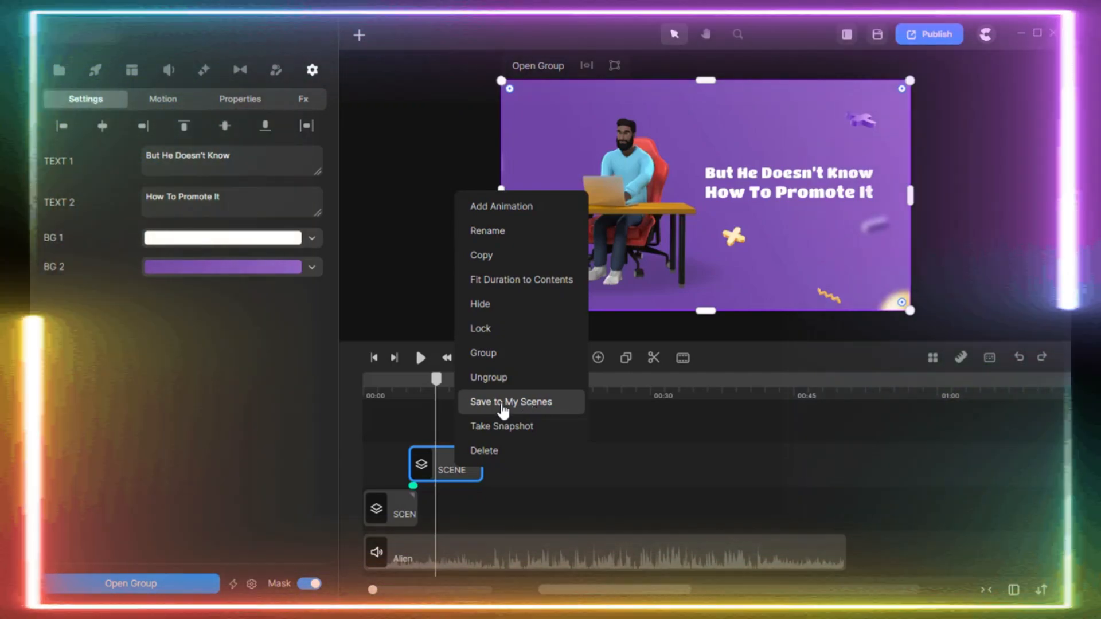
{"action": "left_click", "coordinate": [512, 405]}
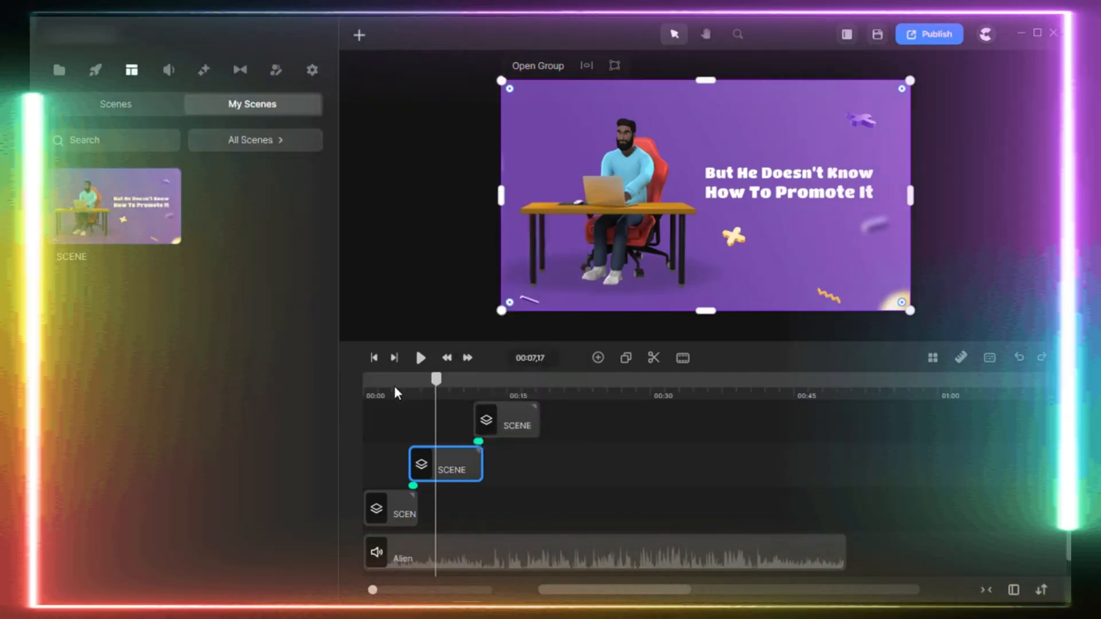
{"action": "left_click", "coordinate": [393, 385]}
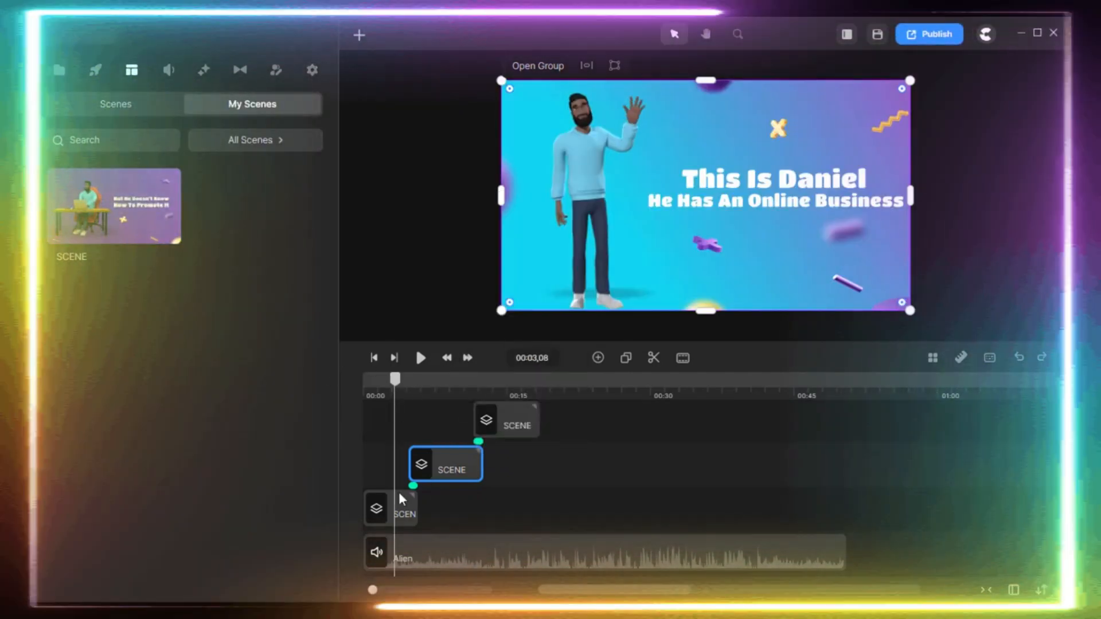
{"action": "right_click", "coordinate": [387, 513]}
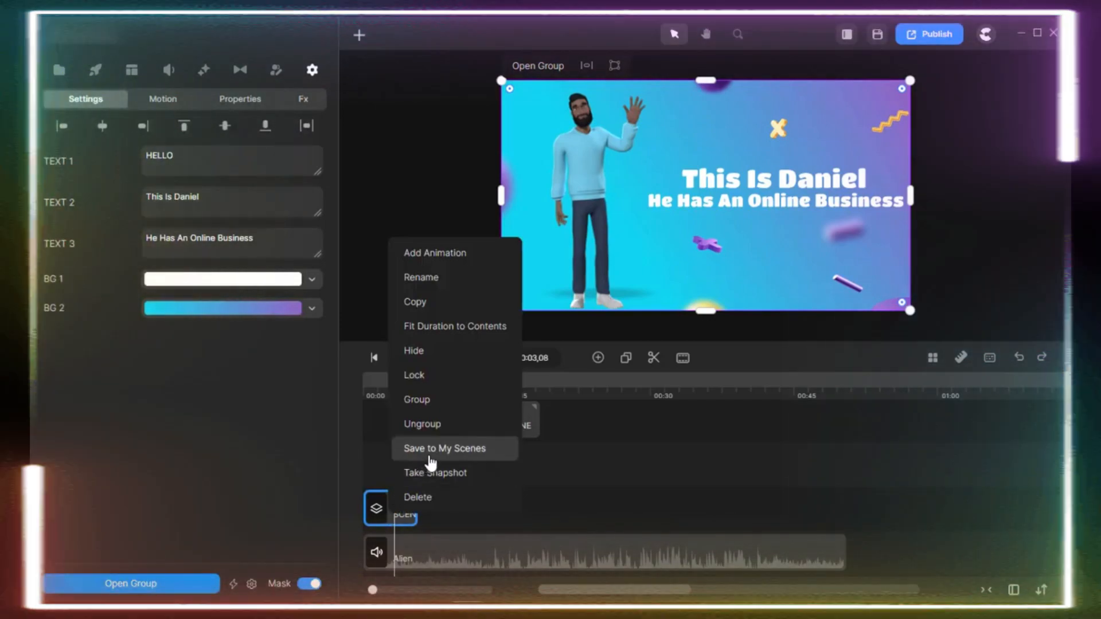
{"action": "left_click", "coordinate": [425, 451]}
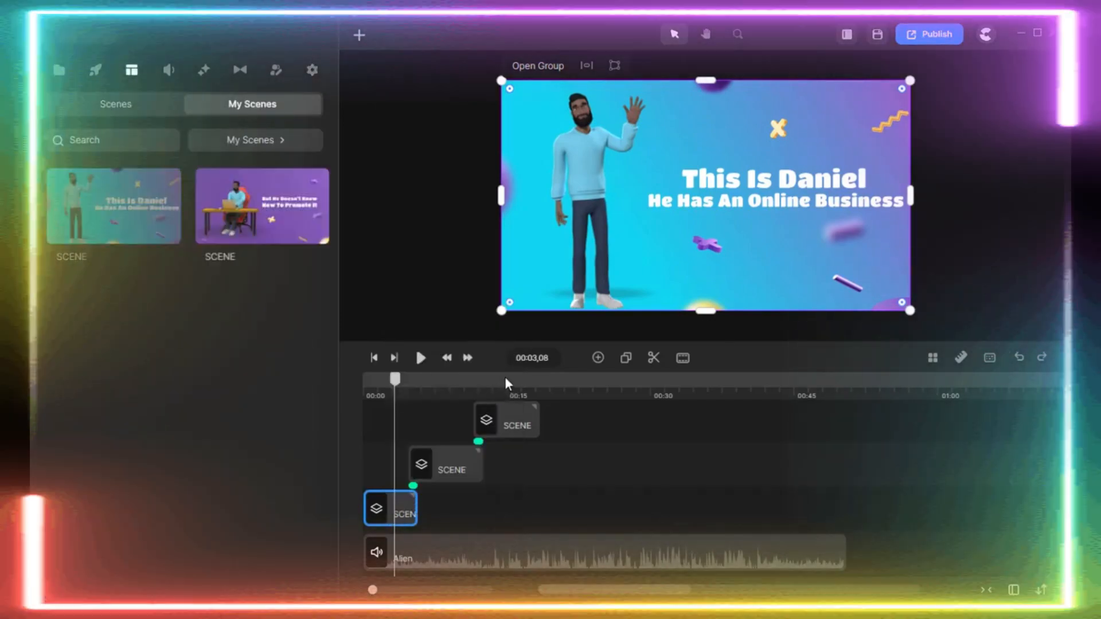
{"action": "left_click", "coordinate": [505, 383]}
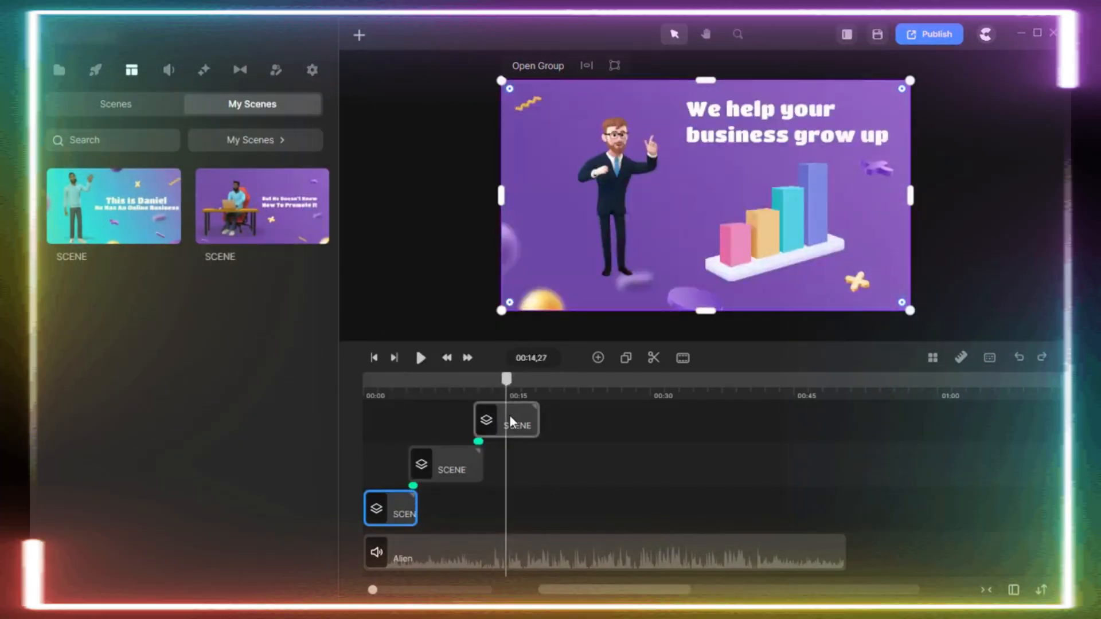
Save the third scene, "We help your business grow up", to My Scenes.
{"action": "right_click", "coordinate": [509, 415]}
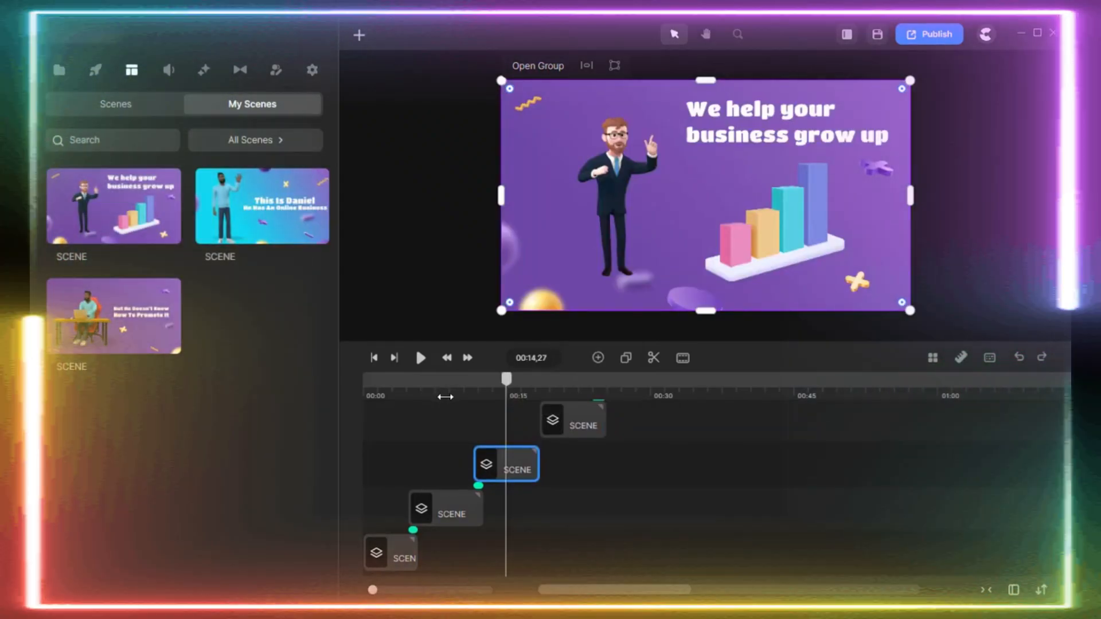
Open the second scene down to its ASSETS group and examine the decorative image groups inside it.
{"action": "left_click", "coordinate": [445, 396]}
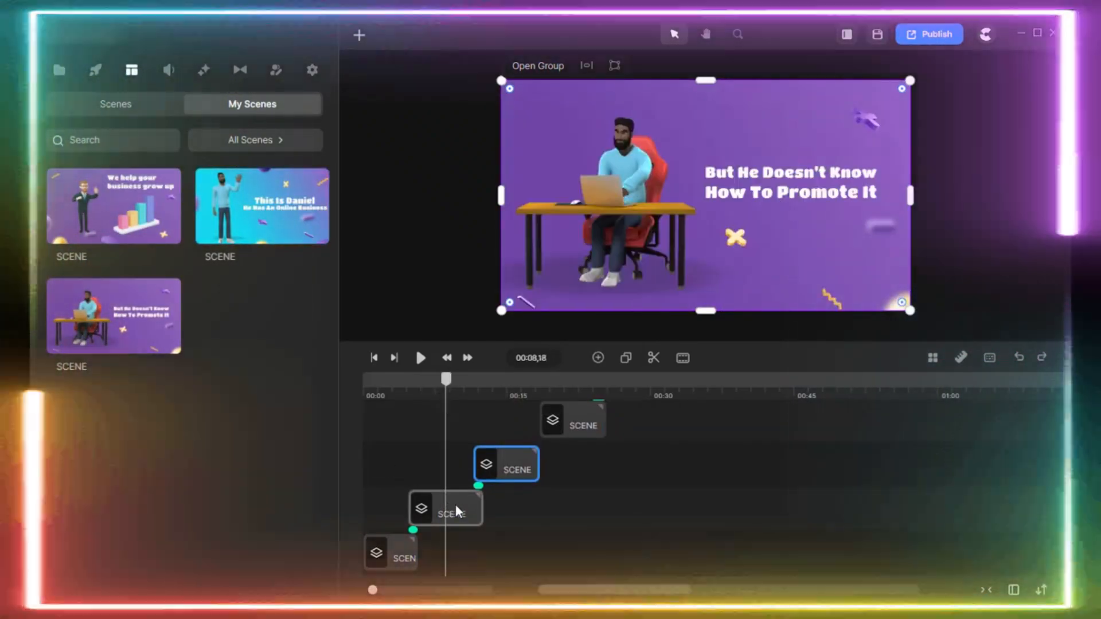
{"action": "left_click", "coordinate": [455, 504]}
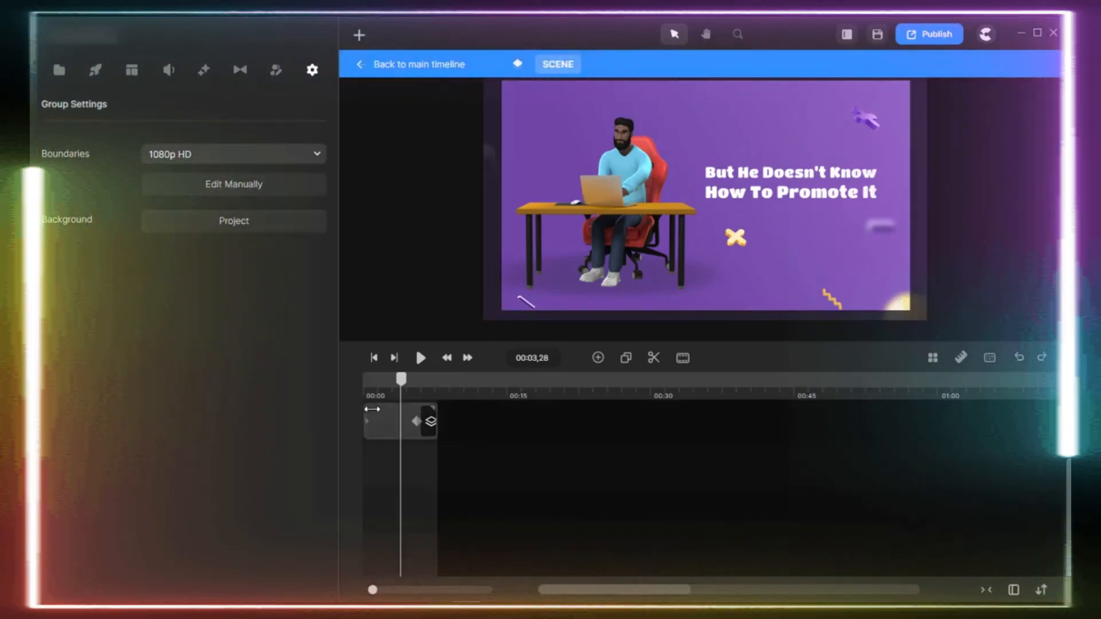
{"action": "double_click", "coordinate": [398, 425]}
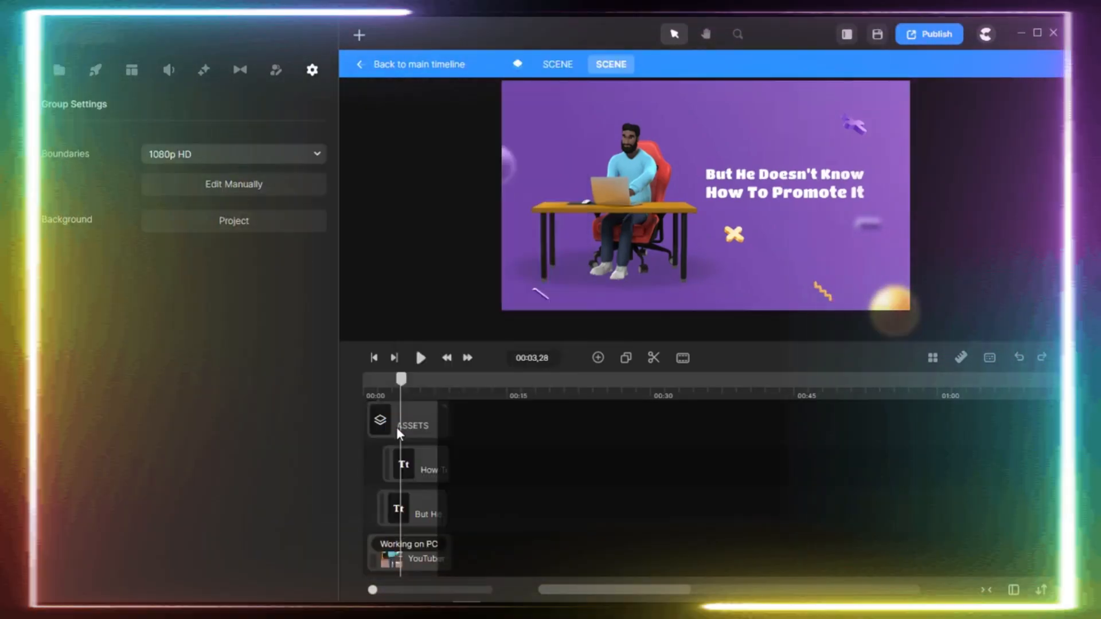
{"action": "double_click", "coordinate": [398, 427]}
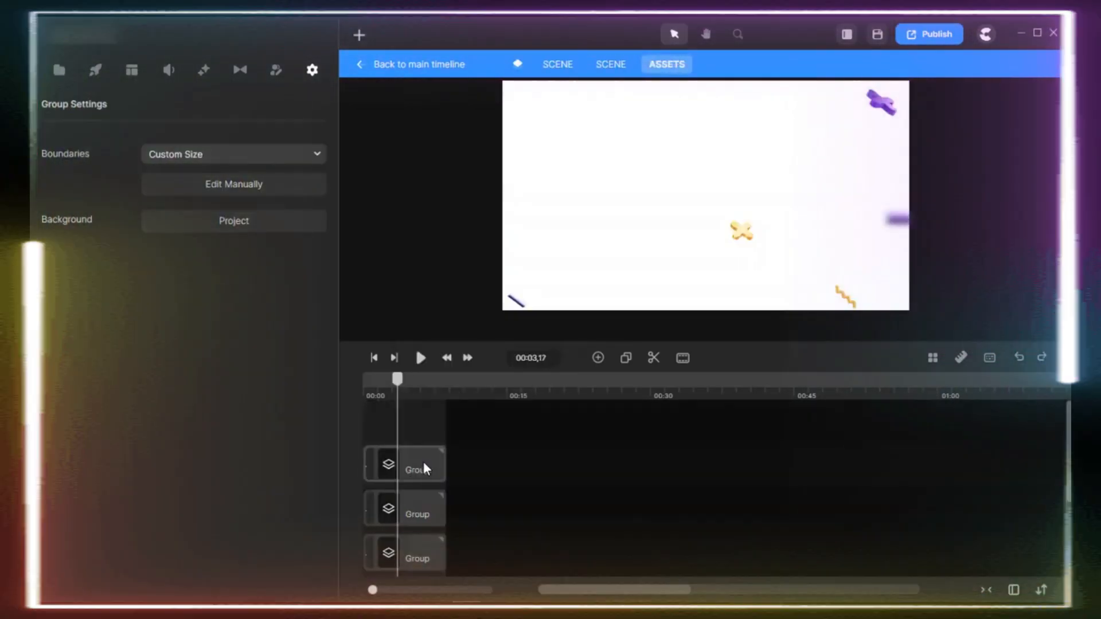
{"action": "left_click", "coordinate": [423, 462]}
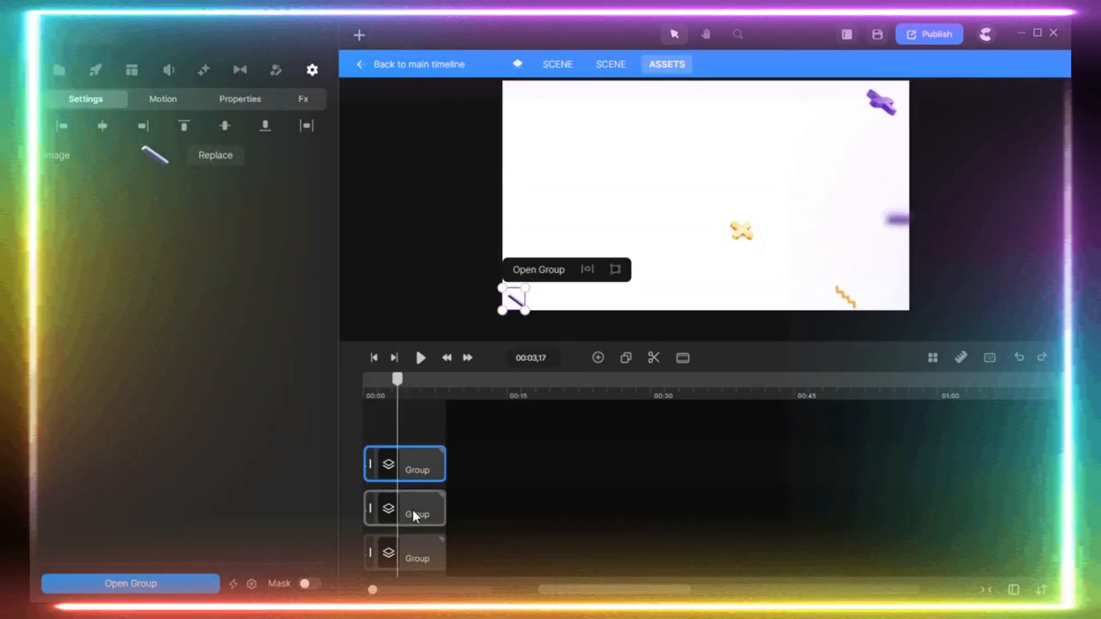
{"action": "left_click", "coordinate": [413, 509]}
{"action": "left_click", "coordinate": [417, 559]}
{"action": "scroll", "coordinate": [459, 449], "scroll_direction": "down", "scroll_amount": 2}
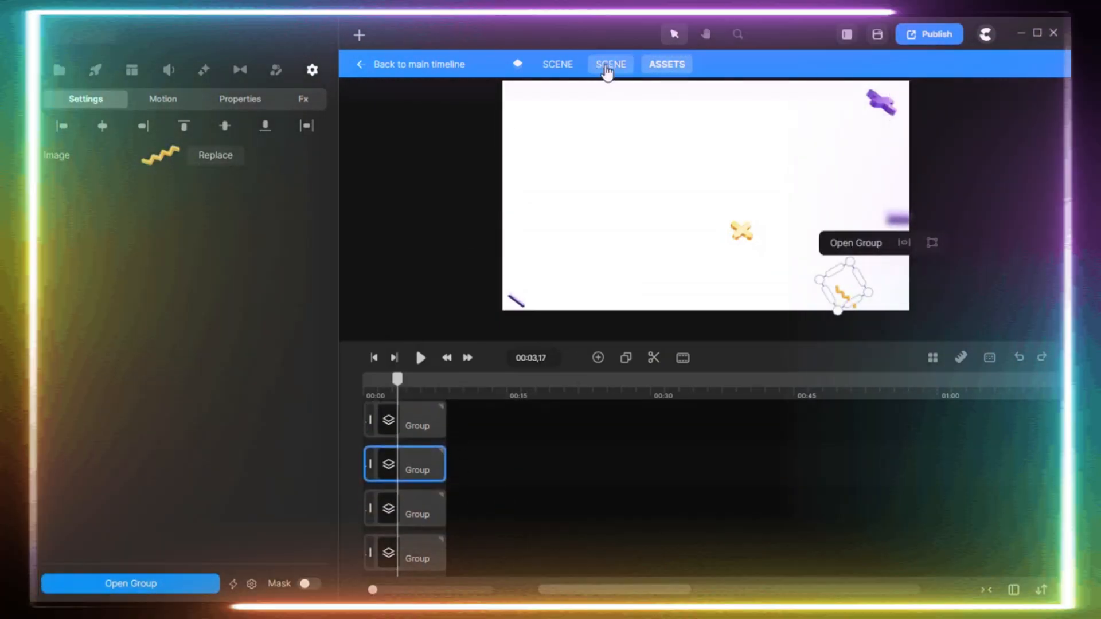
Go back up to the nested scene and set the "But He Doesn't Know" text's scale to 86%.
{"action": "left_click", "coordinate": [606, 65]}
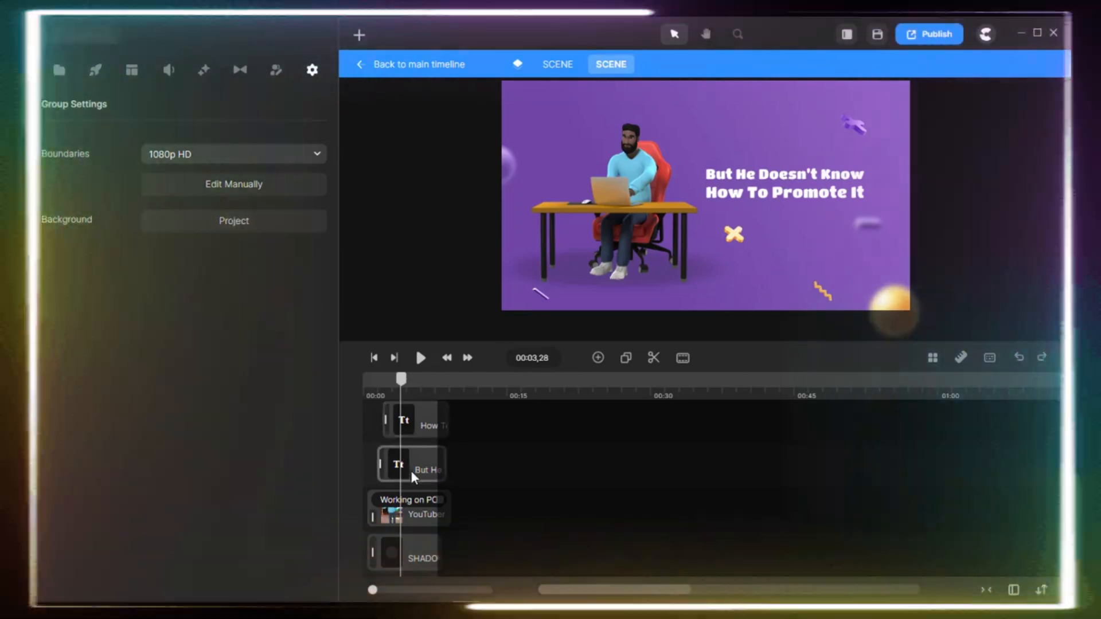
{"action": "left_click", "coordinate": [411, 468]}
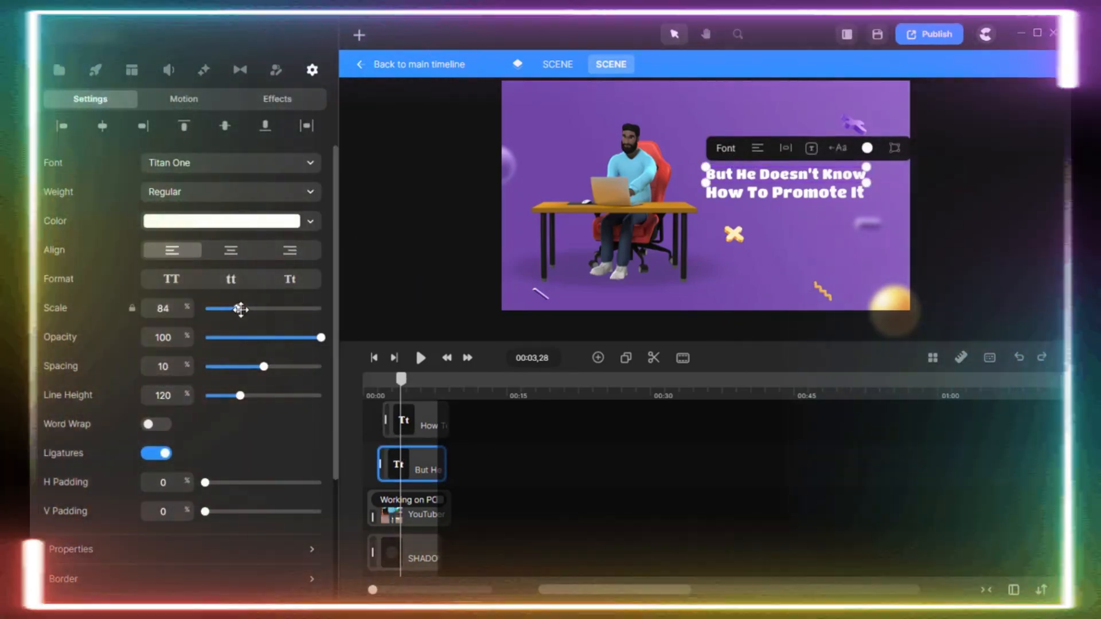
{"action": "left_click_drag", "start_coordinate": [237, 308], "coordinate": [239, 310]}
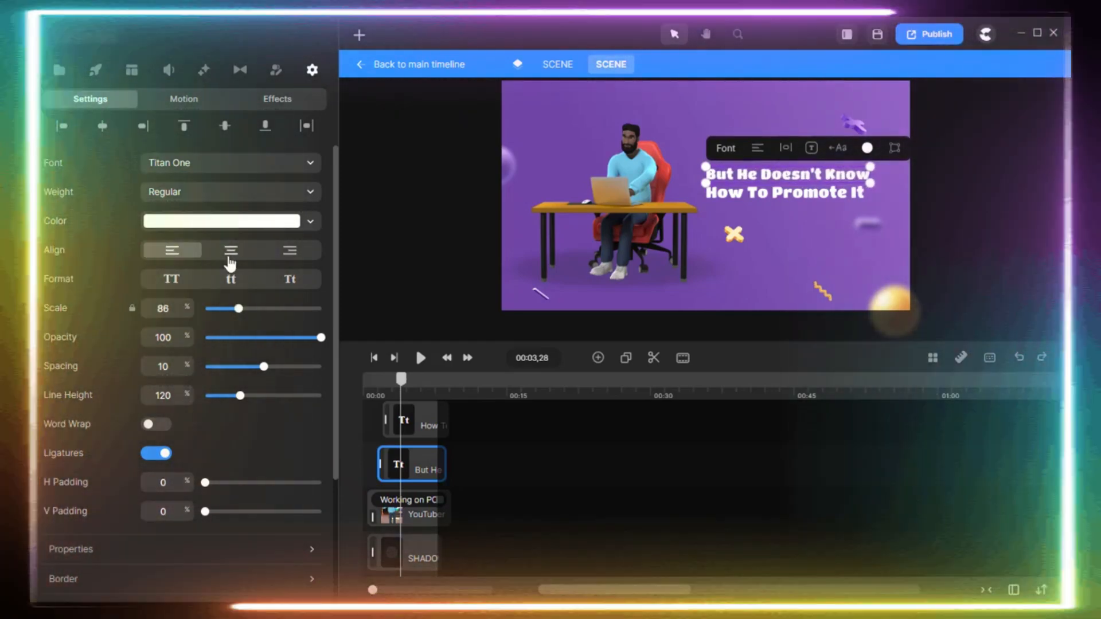
Try centre alignment and uppercase format on the "But He Doesn't Know" text, restoring left alignment and title case.
{"action": "left_click", "coordinate": [229, 255]}
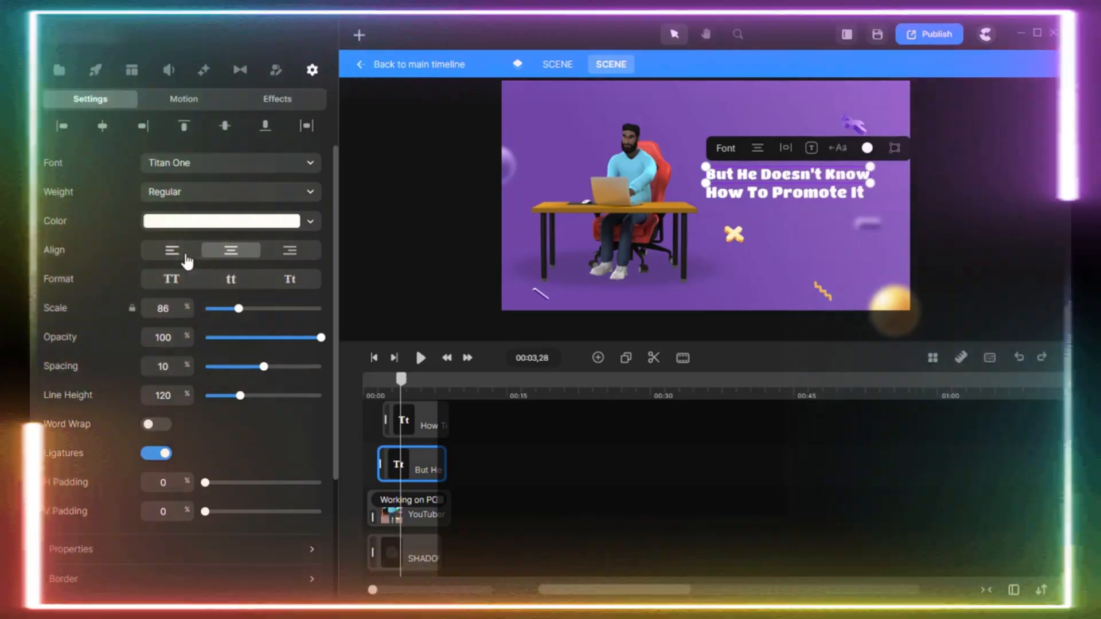
{"action": "left_click", "coordinate": [182, 252]}
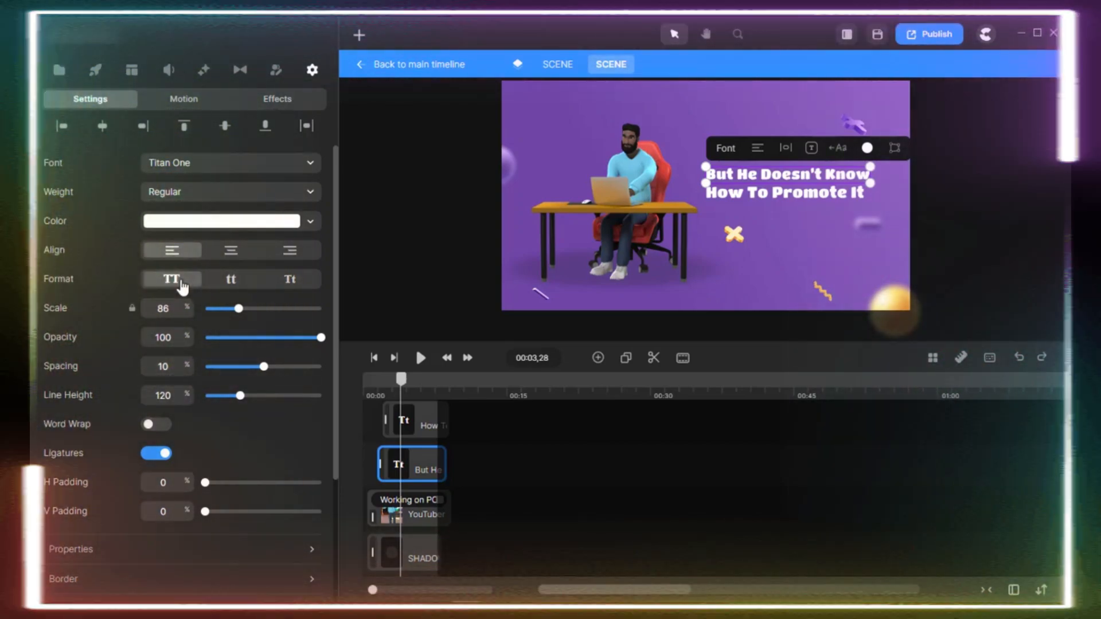
{"action": "left_click", "coordinate": [172, 279]}
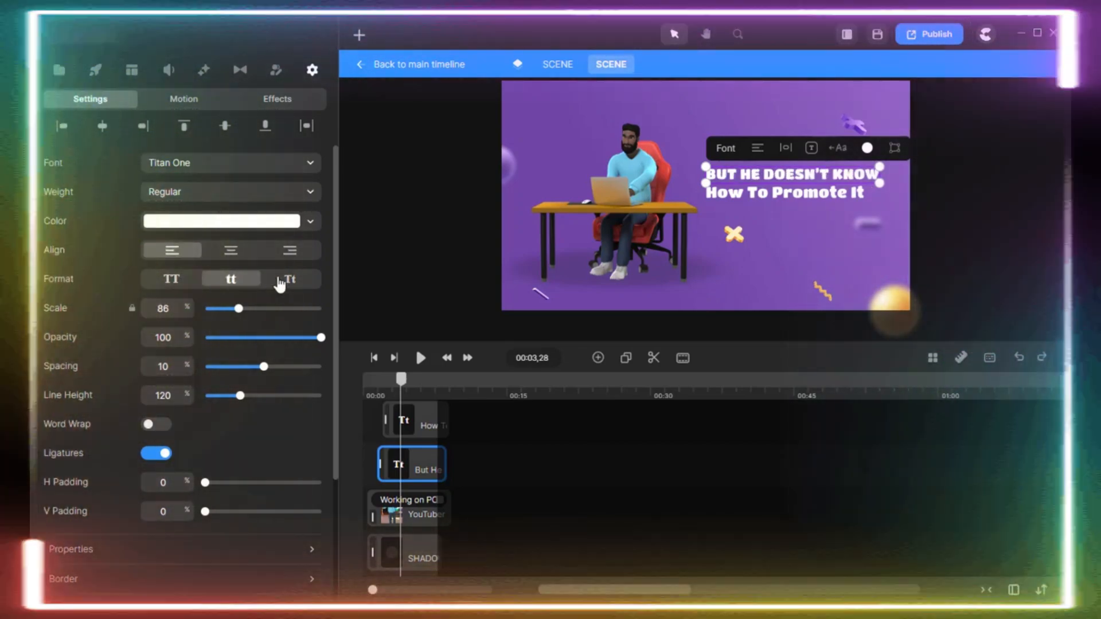
{"action": "left_click", "coordinate": [291, 281]}
{"action": "left_click", "coordinate": [290, 281]}
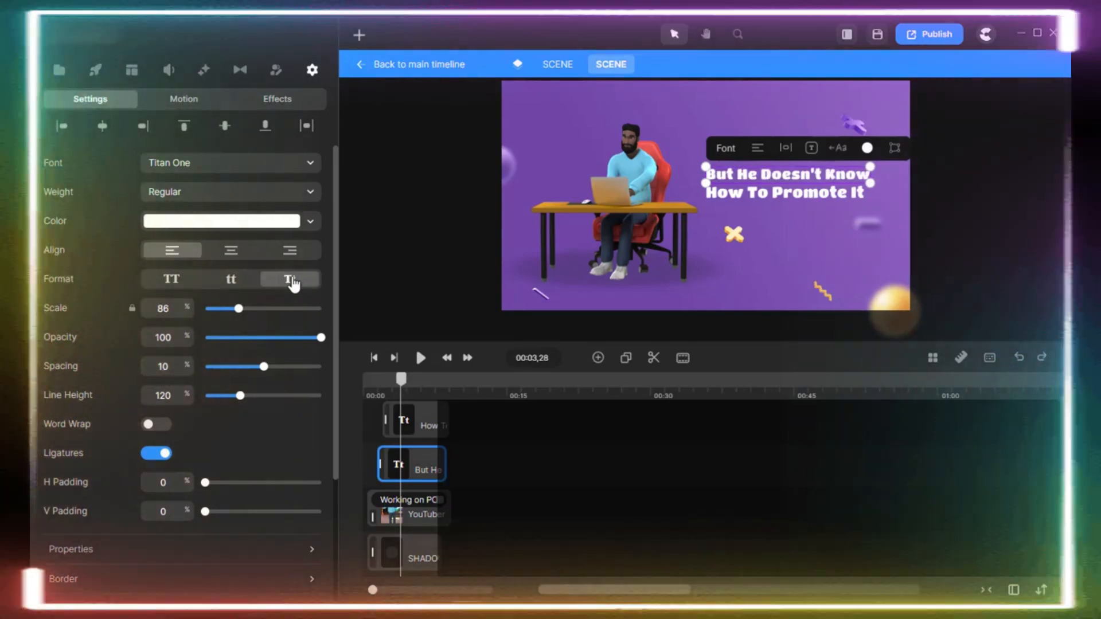
Switch word wrap on and back off for the text line, and review its Shadow and Blend Mode options.
{"action": "scroll", "coordinate": [261, 435], "scroll_direction": "down", "scroll_amount": 3}
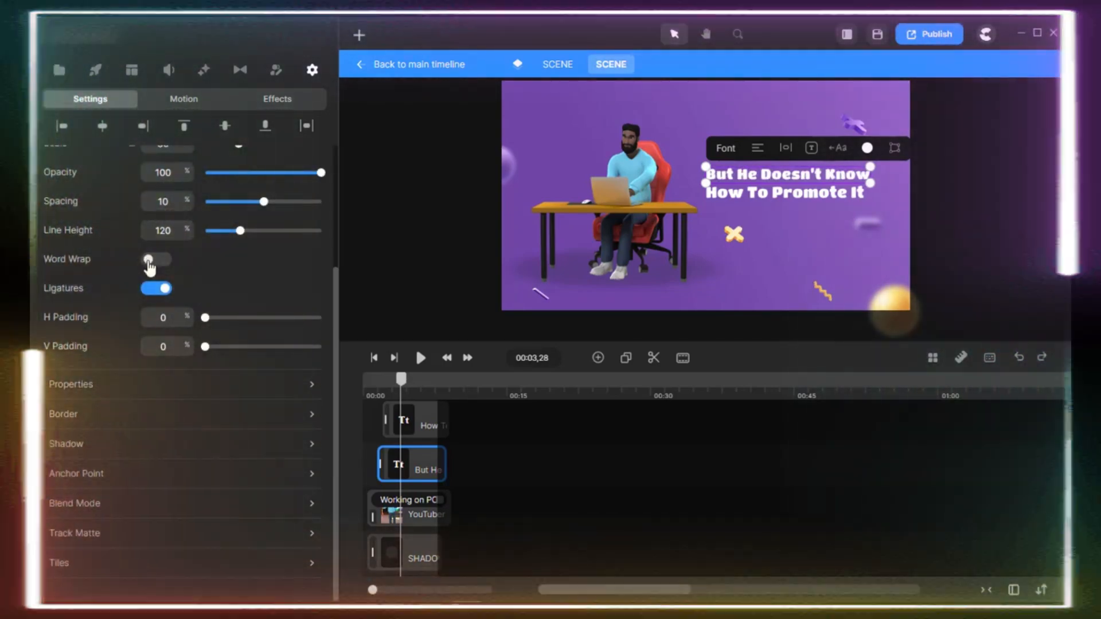
{"action": "left_click", "coordinate": [151, 261]}
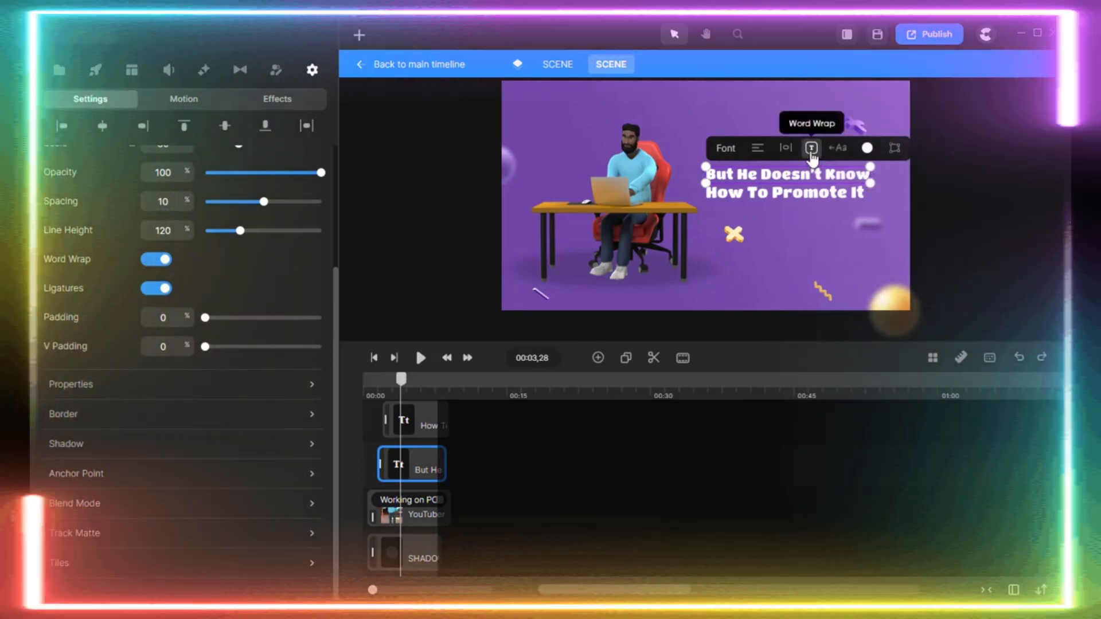
{"action": "left_click", "coordinate": [811, 149]}
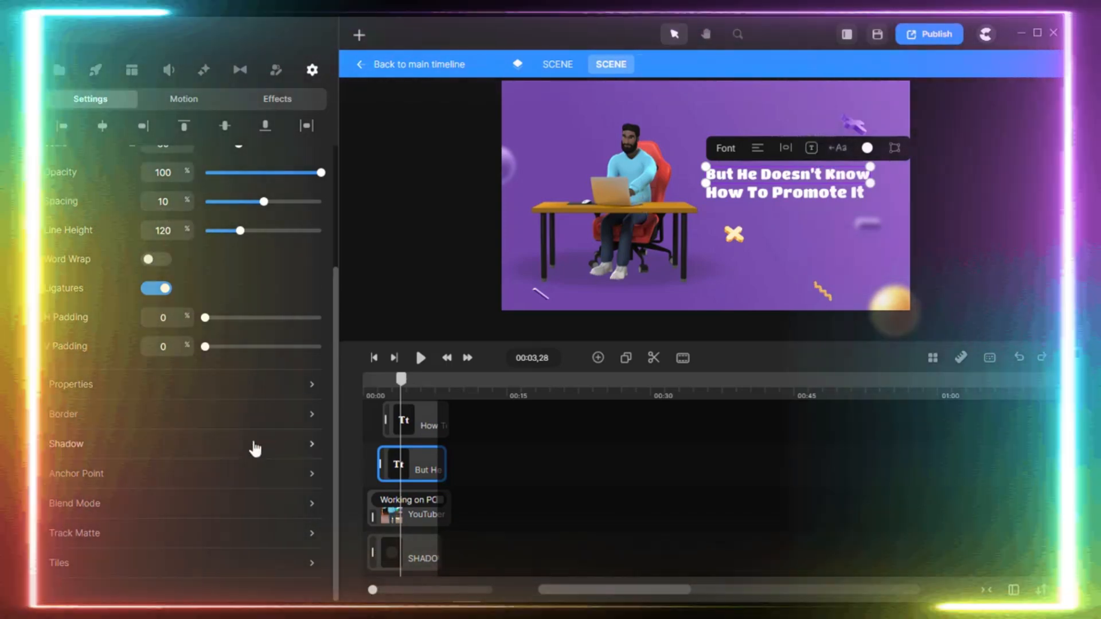
{"action": "left_click", "coordinate": [255, 449]}
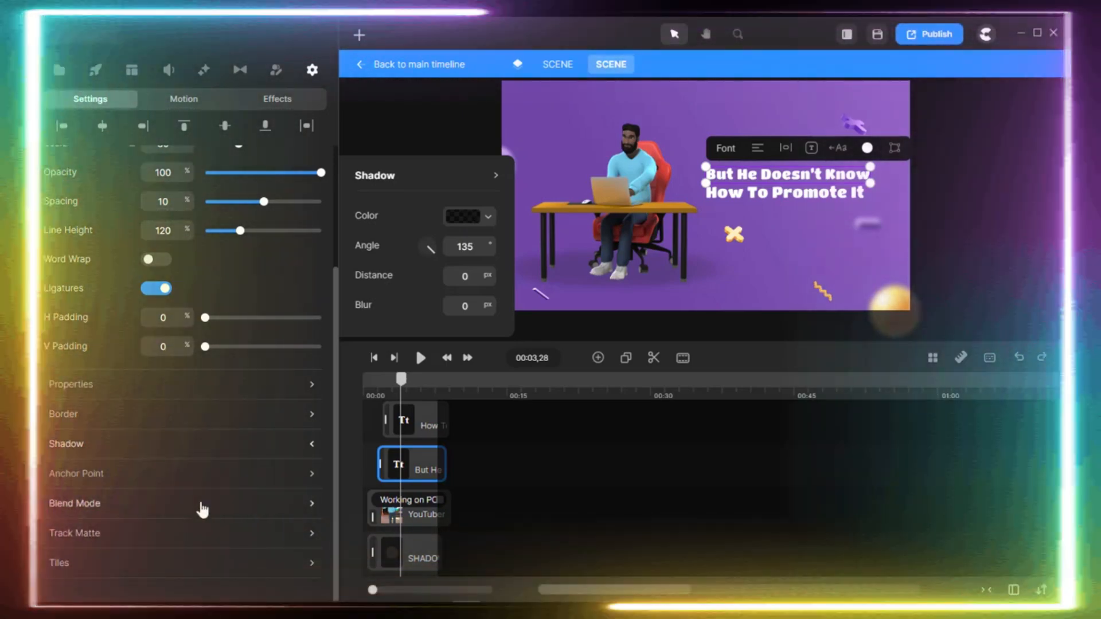
{"action": "left_click", "coordinate": [202, 505]}
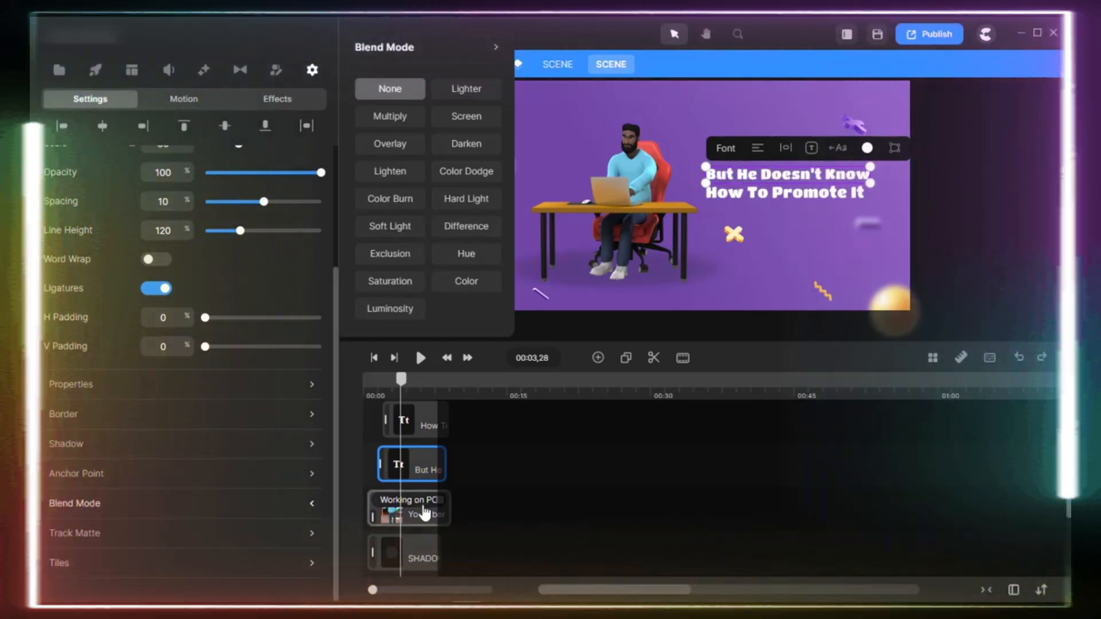
Change the seated character's action to Jump In And Wave and look through the other available actions.
{"action": "left_click", "coordinate": [425, 513]}
{"action": "left_click", "coordinate": [421, 504]}
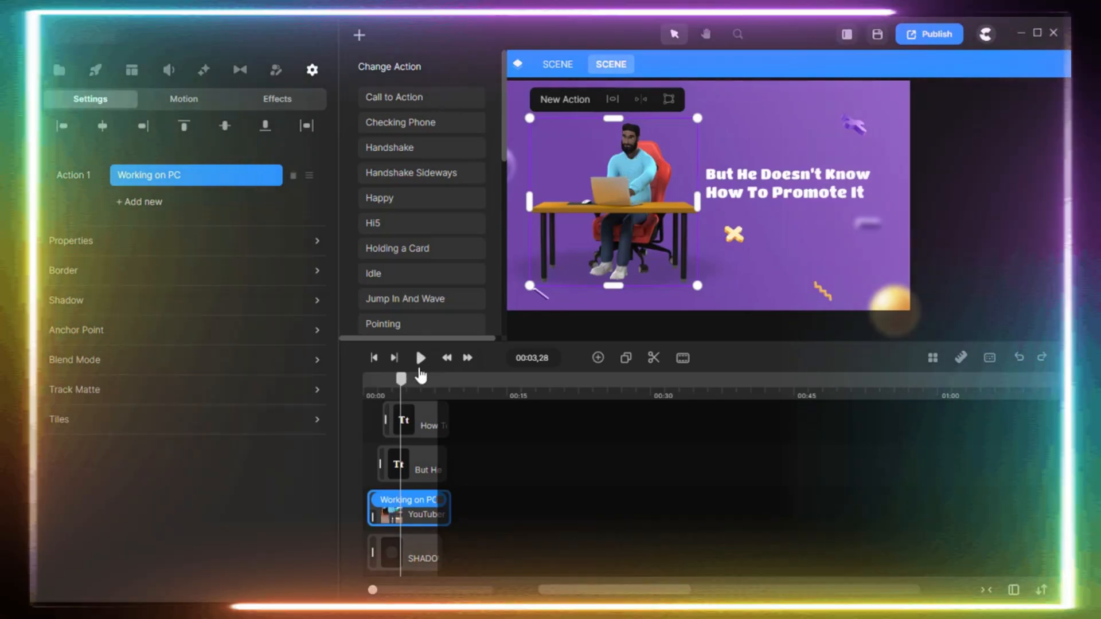
{"action": "mouse_move", "coordinate": [401, 378]}
{"action": "left_mouse_down"}
{"action": "mouse_move", "coordinate": [379, 381]}
{"action": "mouse_move", "coordinate": [421, 383]}
{"action": "mouse_move", "coordinate": [400, 386]}
{"action": "left_mouse_up"}
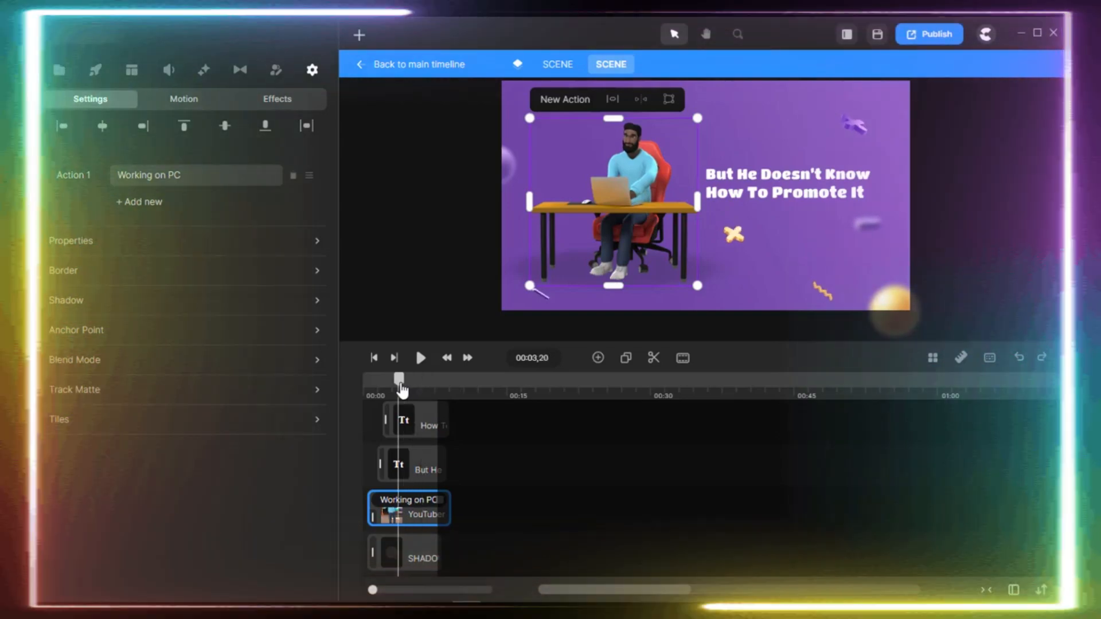
{"action": "left_click", "coordinate": [411, 505]}
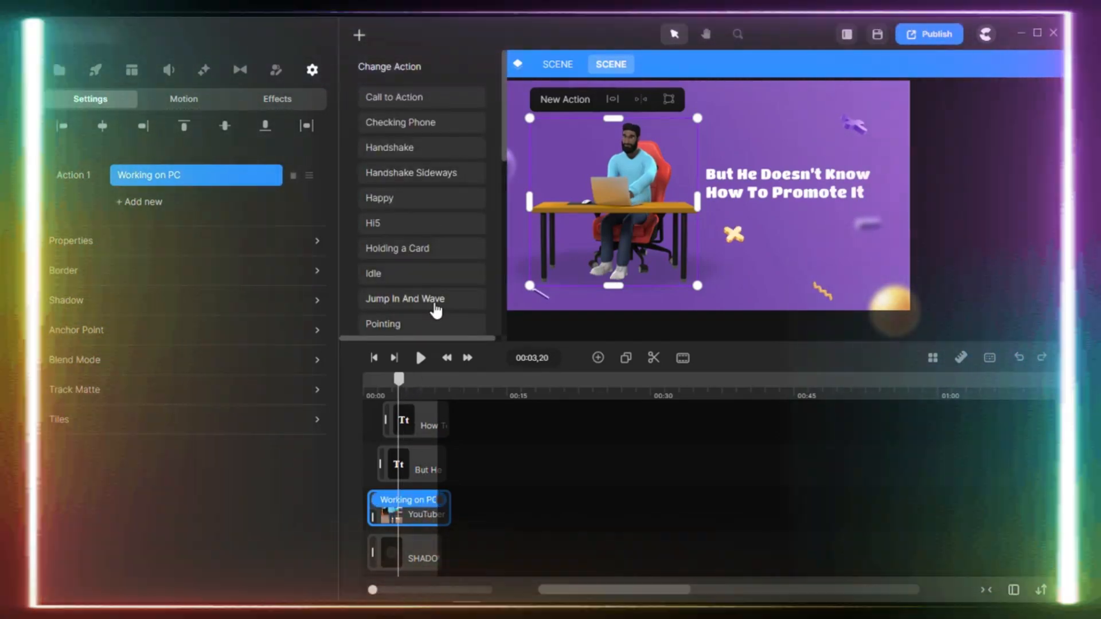
{"action": "left_click", "coordinate": [433, 302]}
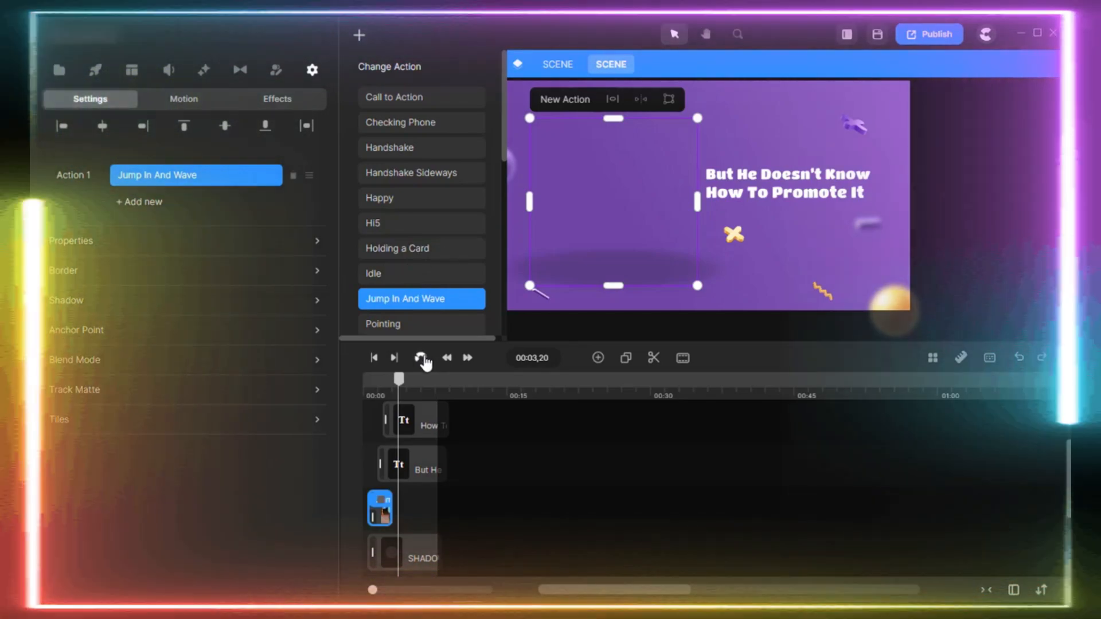
{"action": "scroll", "coordinate": [435, 201], "scroll_direction": "down", "scroll_amount": 1}
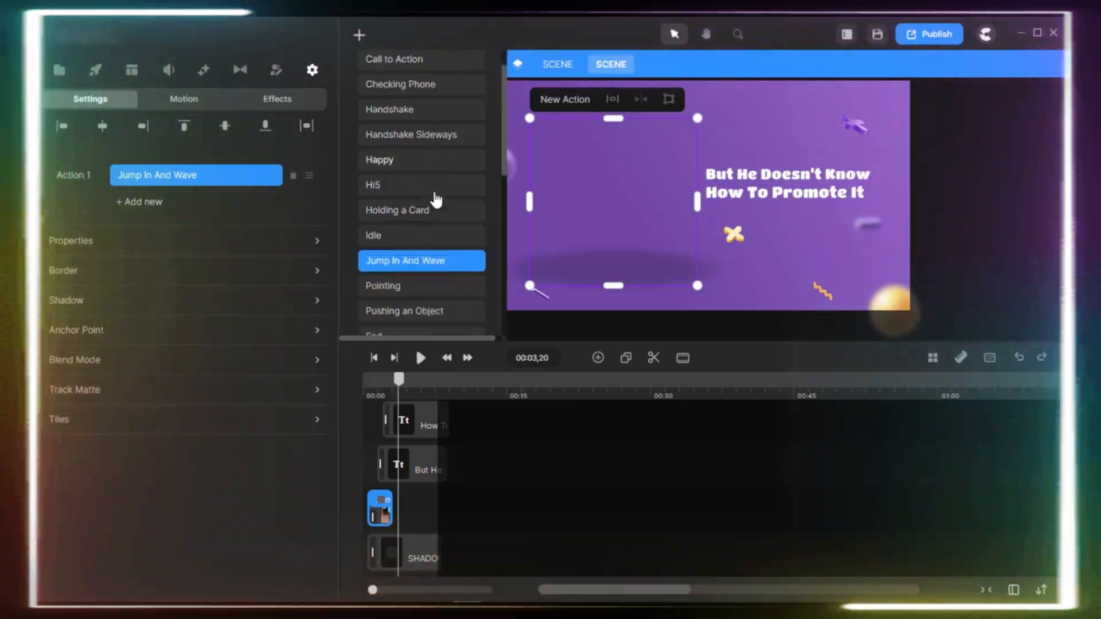
{"action": "scroll", "coordinate": [435, 199], "scroll_direction": "up", "scroll_amount": 1}
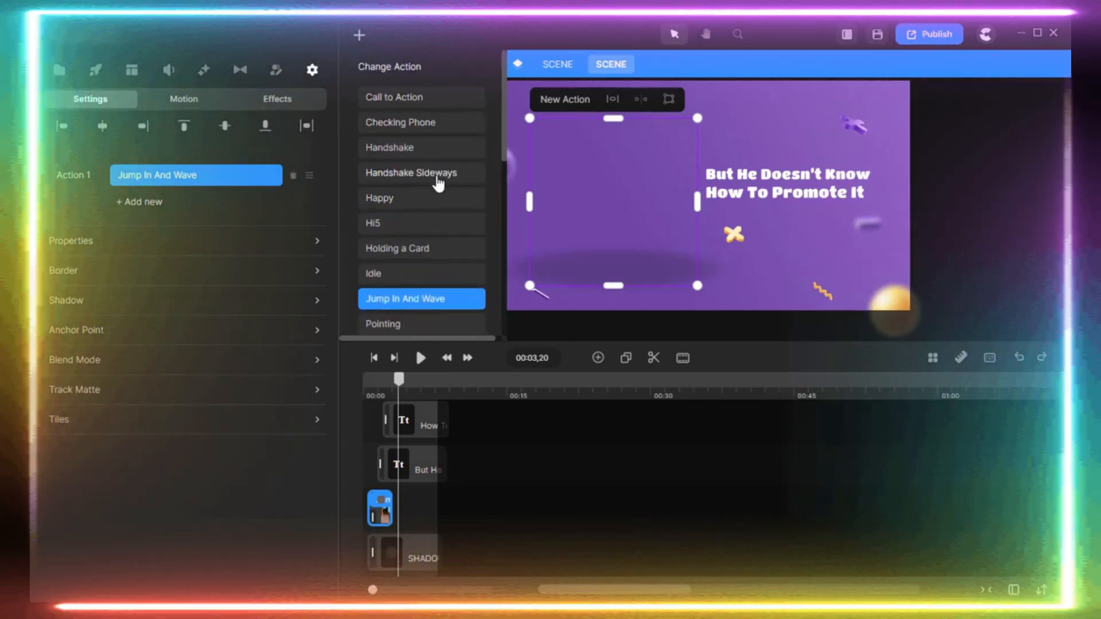
{"action": "scroll", "coordinate": [437, 181], "scroll_direction": "down", "scroll_amount": 5}
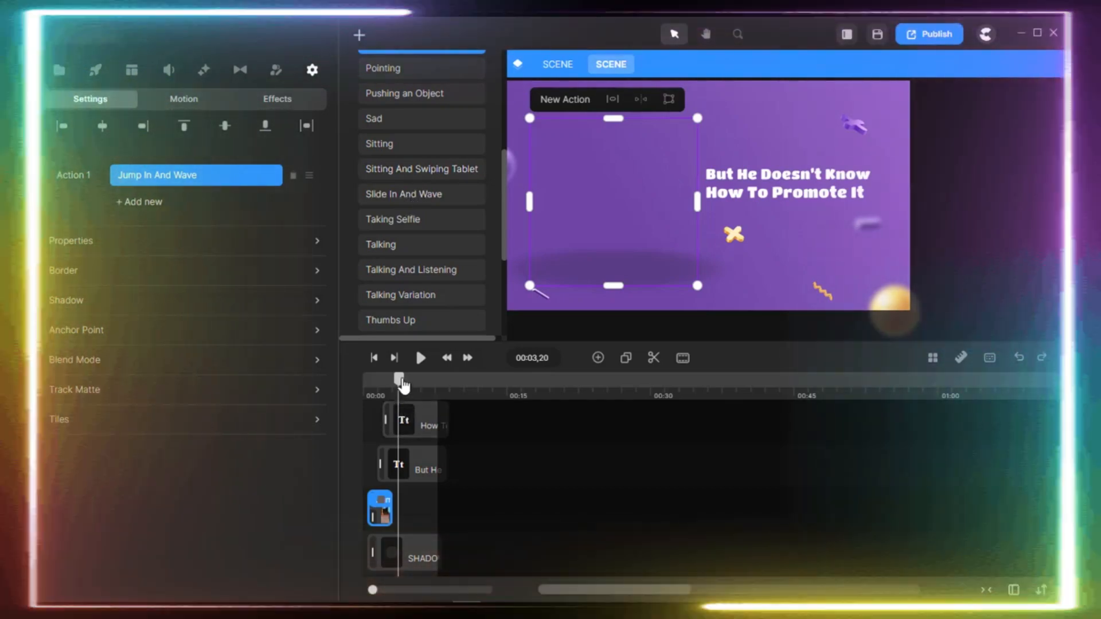
Preview the character at 00:02,19 and shift its clip slightly later on the timeline.
{"action": "left_click_drag", "start_coordinate": [401, 380], "coordinate": [389, 383]}
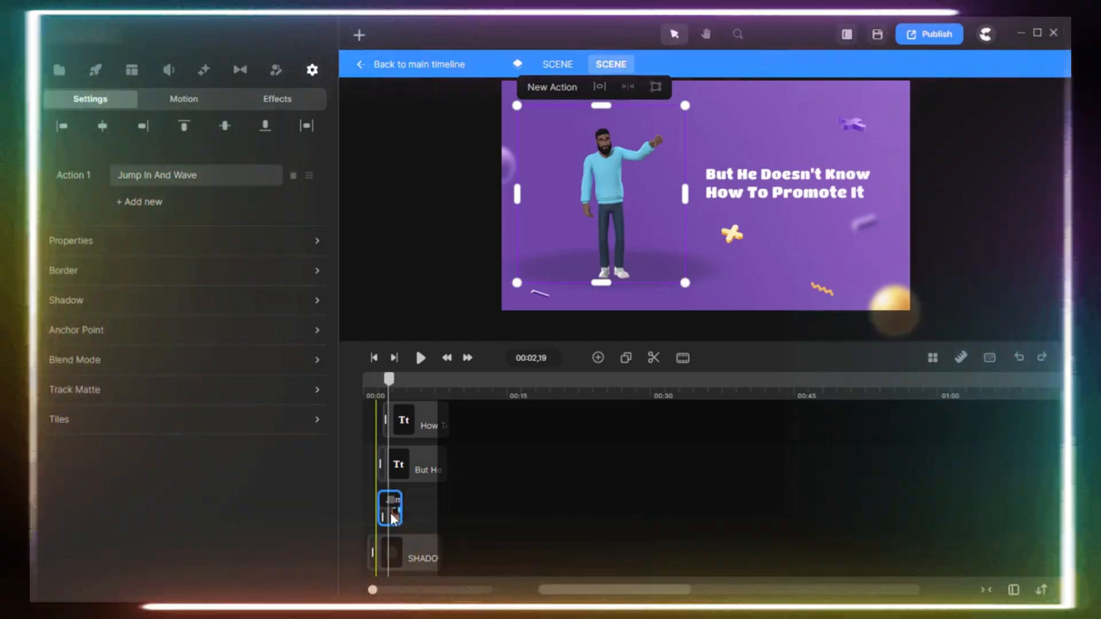
{"action": "left_click_drag", "start_coordinate": [381, 515], "coordinate": [400, 511]}
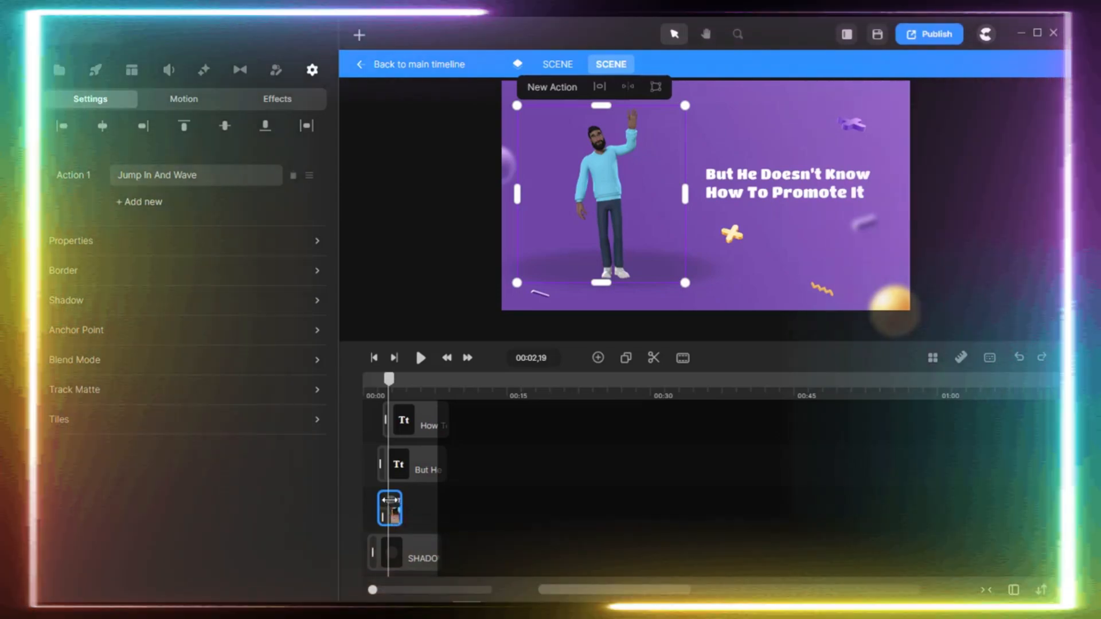
Browse the full list of character actions and change the character's action to Happy.
{"action": "left_click", "coordinate": [195, 175]}
{"action": "scroll", "coordinate": [439, 274], "scroll_direction": "down", "scroll_amount": 6}
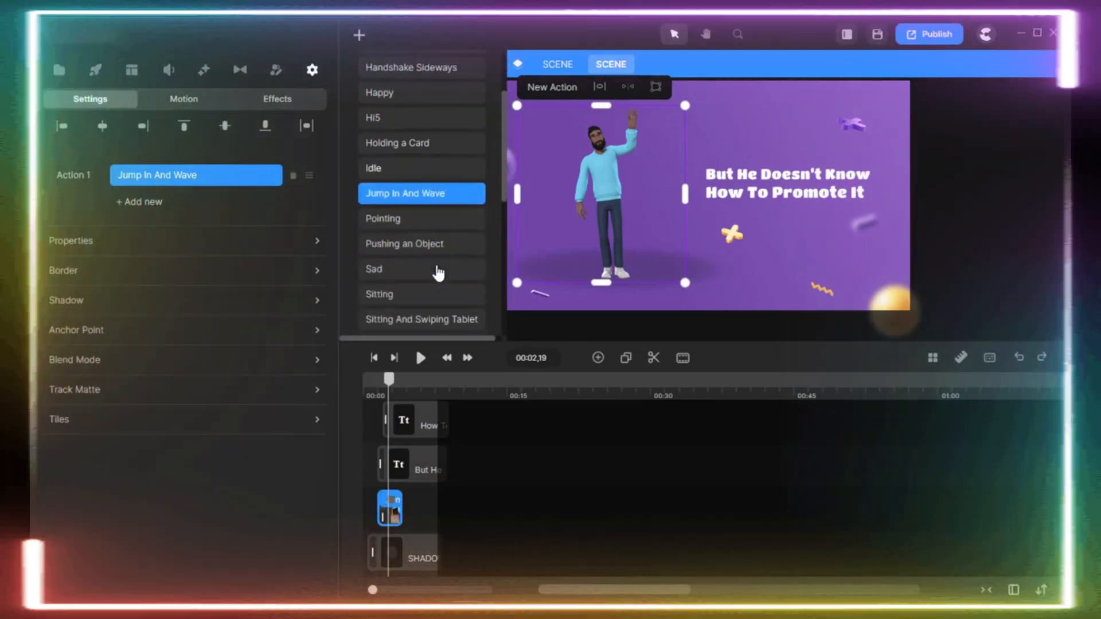
{"action": "scroll", "coordinate": [424, 275], "scroll_direction": "down", "scroll_amount": 1}
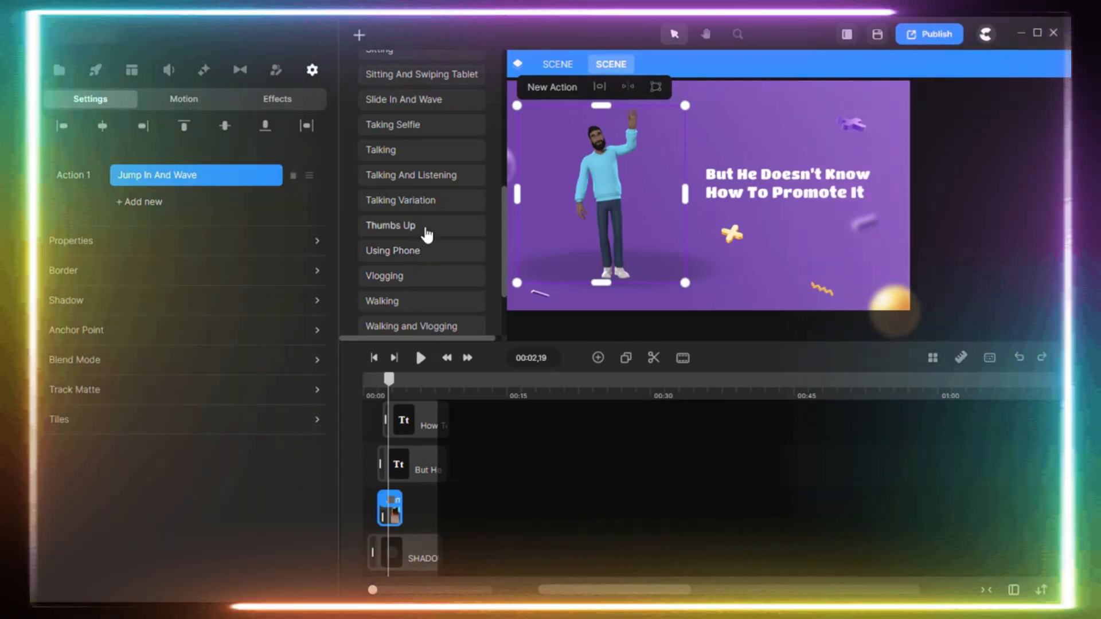
{"action": "scroll", "coordinate": [427, 216], "scroll_direction": "down", "scroll_amount": 3}
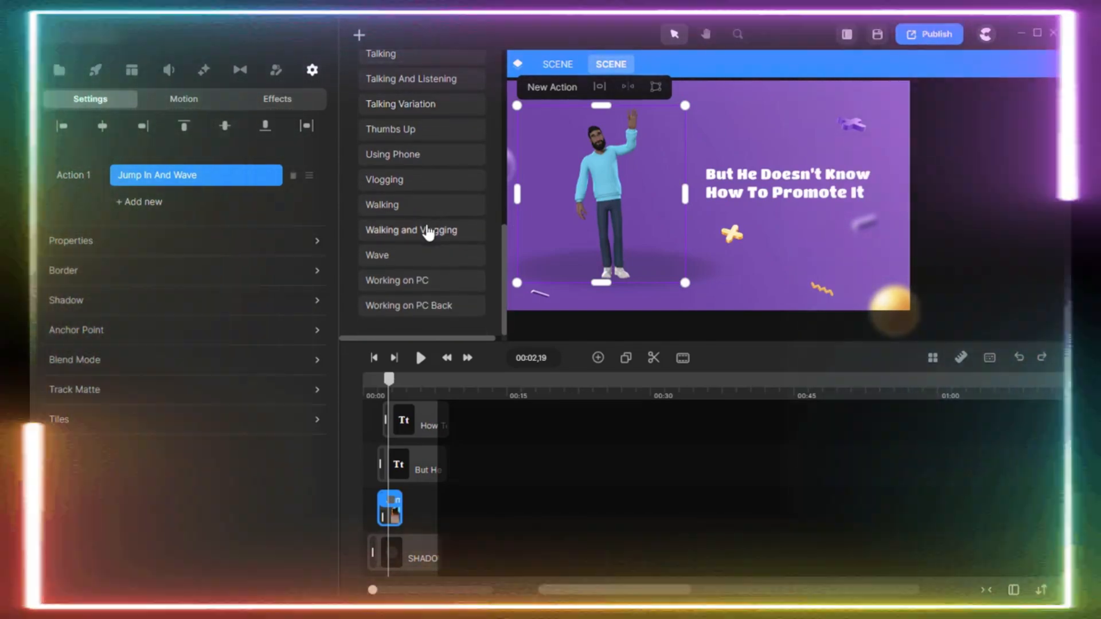
{"action": "scroll", "coordinate": [429, 279], "scroll_direction": "up", "scroll_amount": 10}
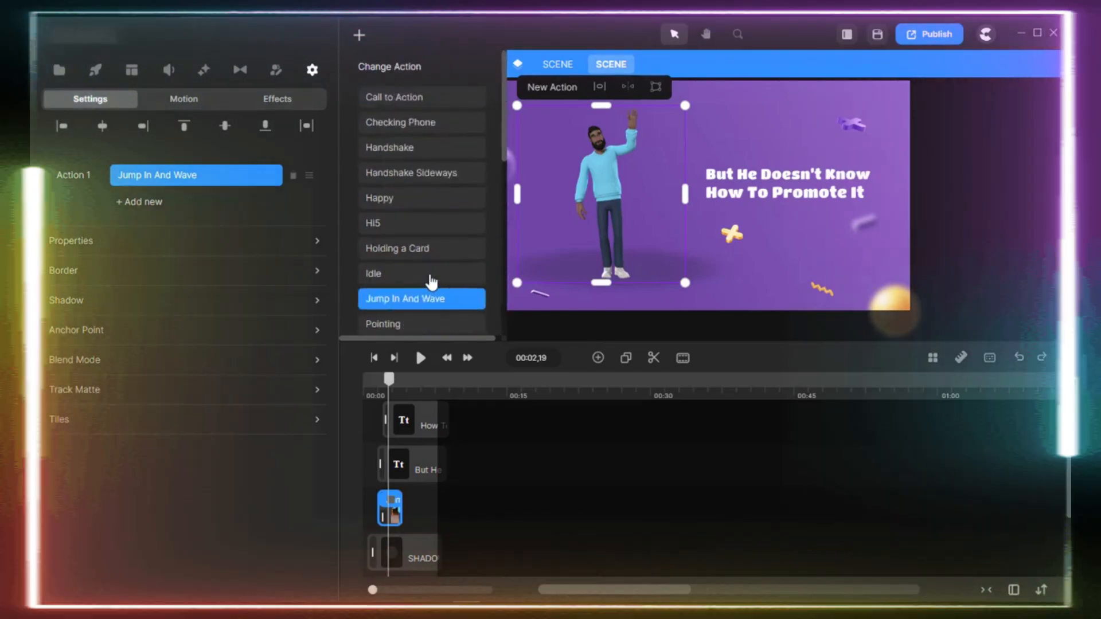
{"action": "scroll", "coordinate": [431, 281], "scroll_direction": "down", "scroll_amount": 4}
{"action": "scroll", "coordinate": [417, 113], "scroll_direction": "up", "scroll_amount": 2}
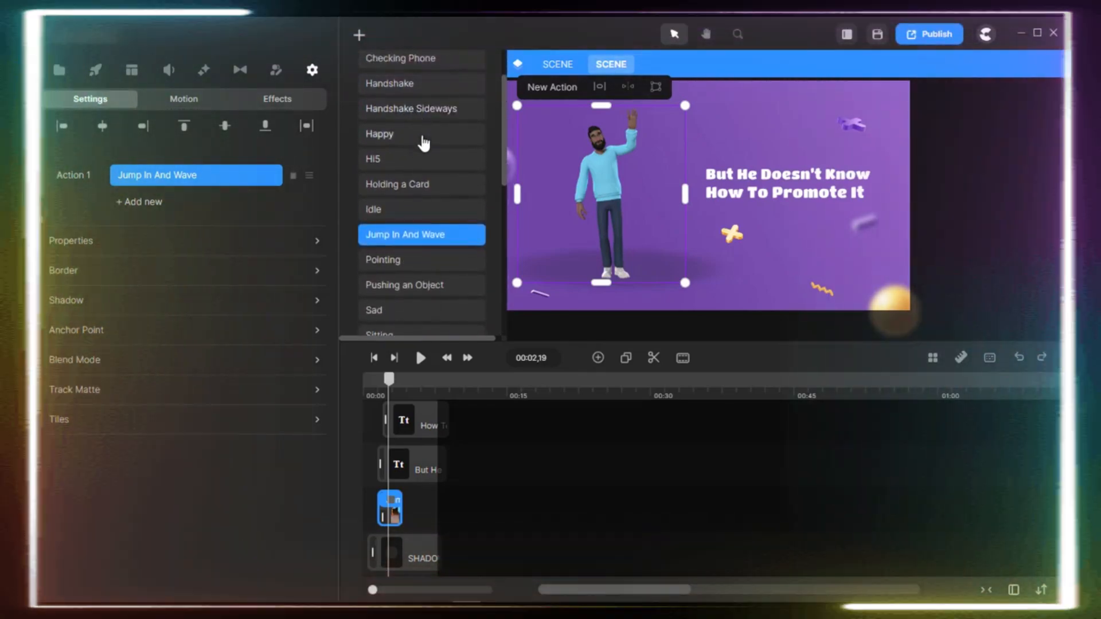
{"action": "left_click", "coordinate": [423, 136]}
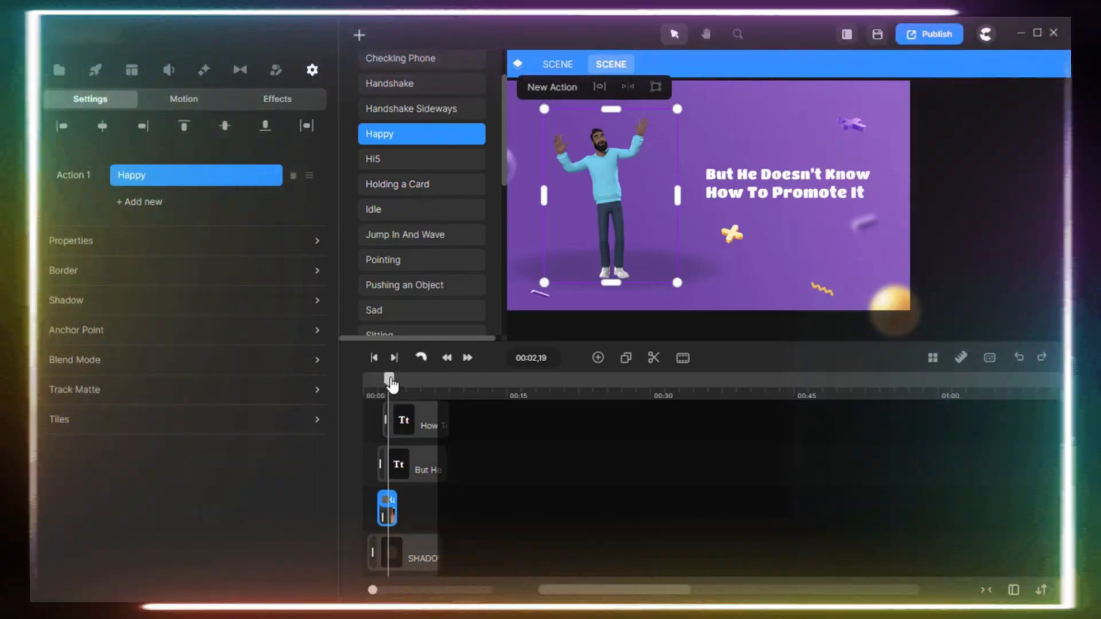
Preview the Happy action at 00:01,27, switch the character's action to Hi5 and preview it at 00:02,24.
{"action": "left_click", "coordinate": [388, 382]}
{"action": "left_click_drag", "start_coordinate": [388, 383], "coordinate": [384, 382]}
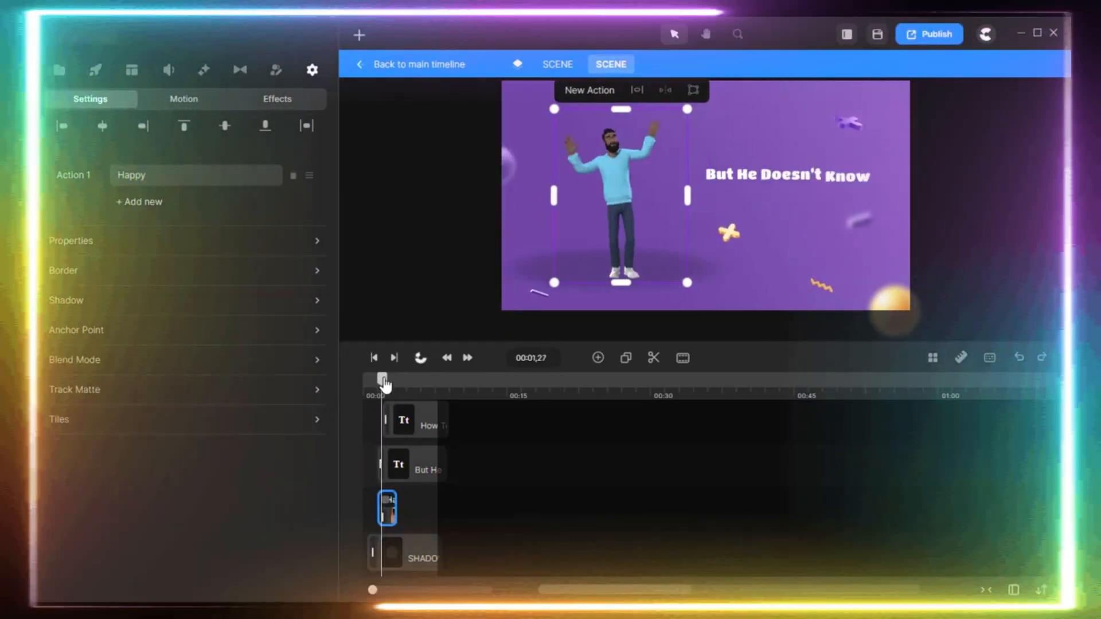
{"action": "left_click", "coordinate": [386, 496]}
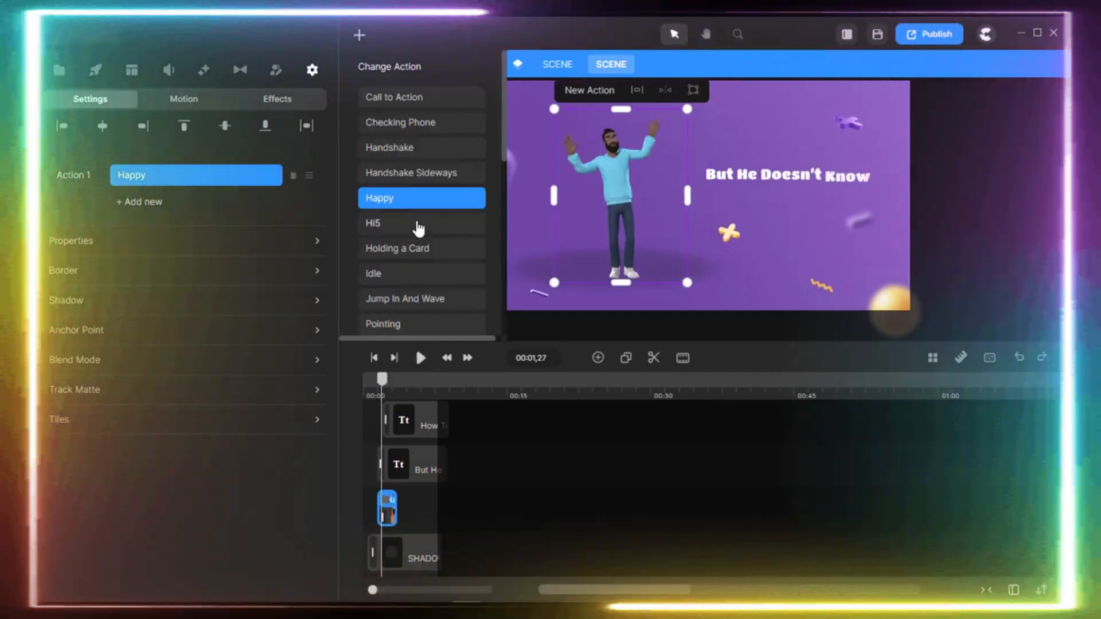
{"action": "left_click", "coordinate": [419, 227]}
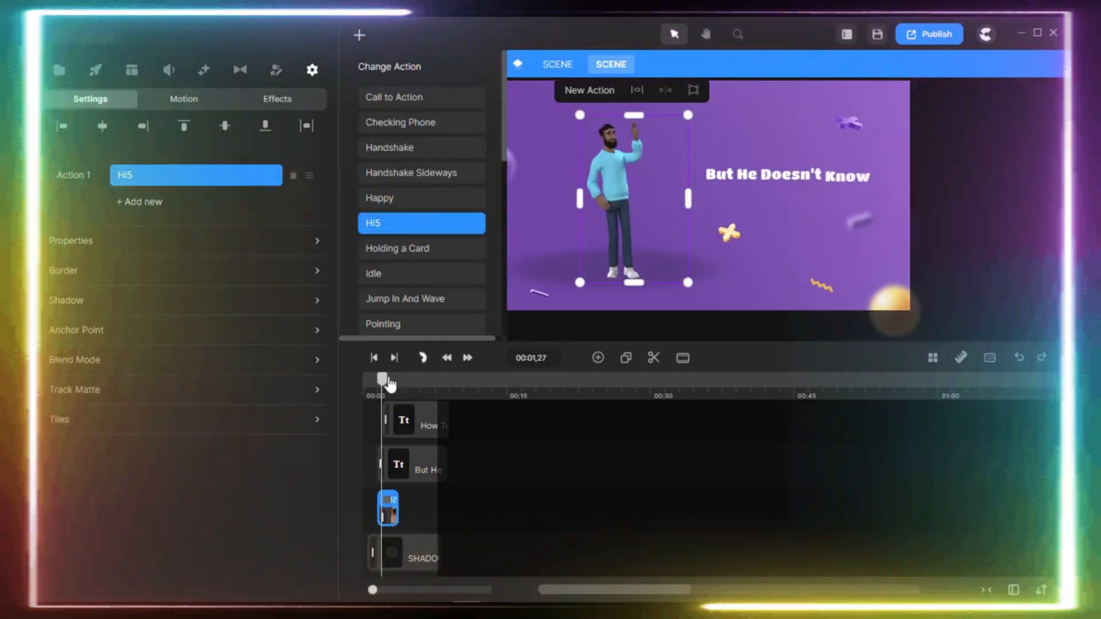
{"action": "left_click", "coordinate": [386, 383]}
{"action": "left_click_drag", "start_coordinate": [387, 388], "coordinate": [392, 387]}
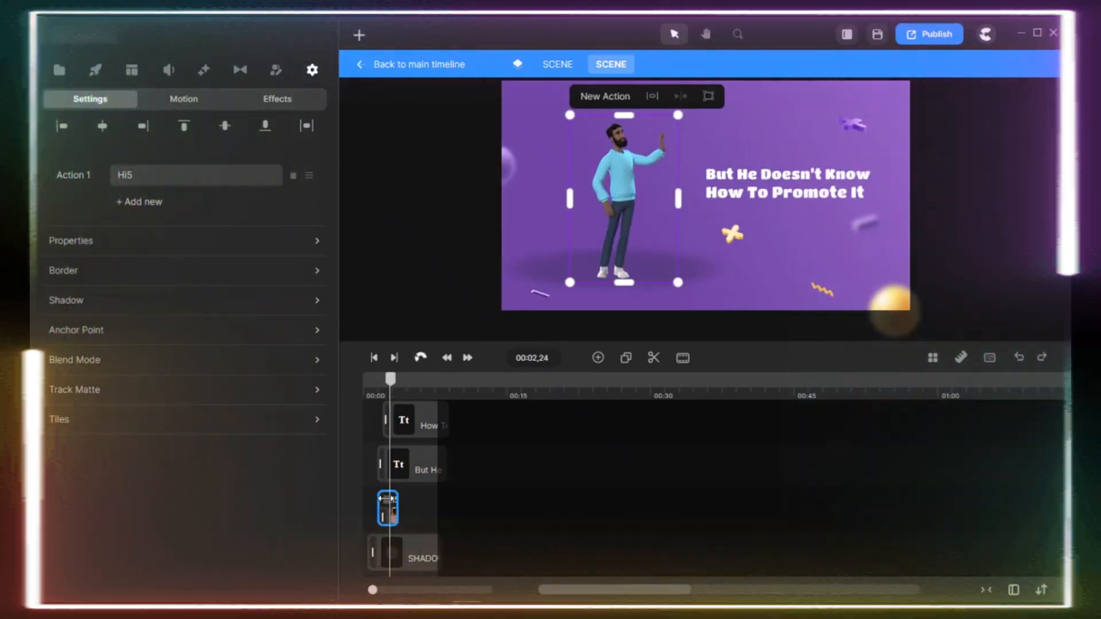
Try the Holding a Card action on the character and scale the character down very slightly.
{"action": "left_click", "coordinate": [195, 175]}
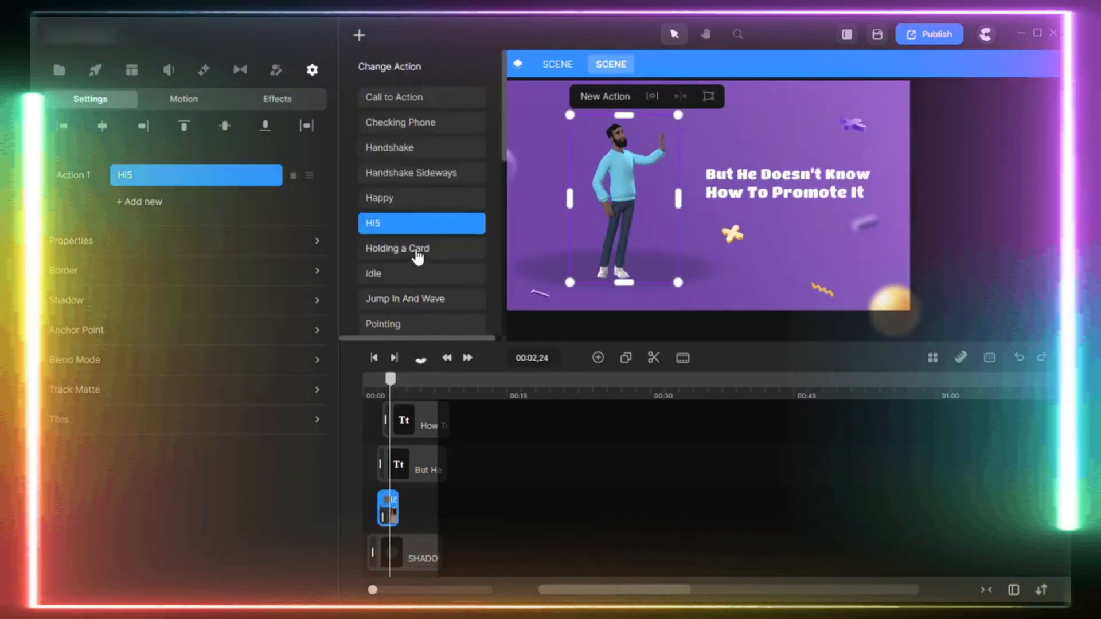
{"action": "left_click", "coordinate": [418, 253]}
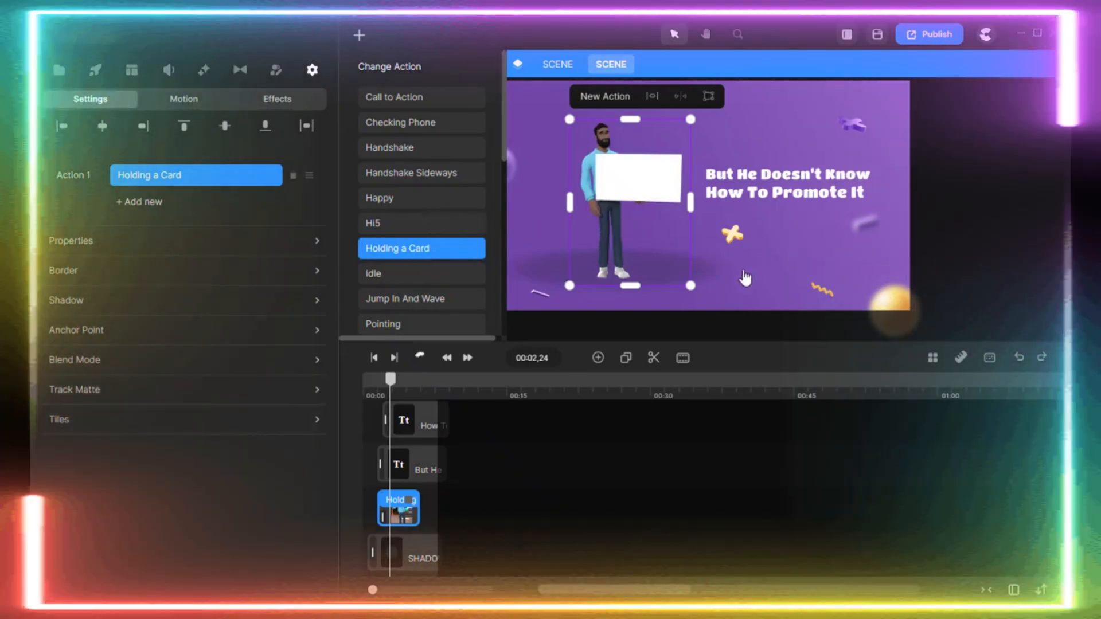
{"action": "mouse_move", "coordinate": [690, 285]}
{"action": "left_mouse_down"}
{"action": "mouse_move", "coordinate": [704, 304]}
{"action": "mouse_move", "coordinate": [639, 246]}
{"action": "mouse_move", "coordinate": [734, 310]}
{"action": "mouse_move", "coordinate": [560, 212]}
{"action": "mouse_move", "coordinate": [658, 253]}
{"action": "mouse_move", "coordinate": [687, 287]}
{"action": "left_mouse_up"}
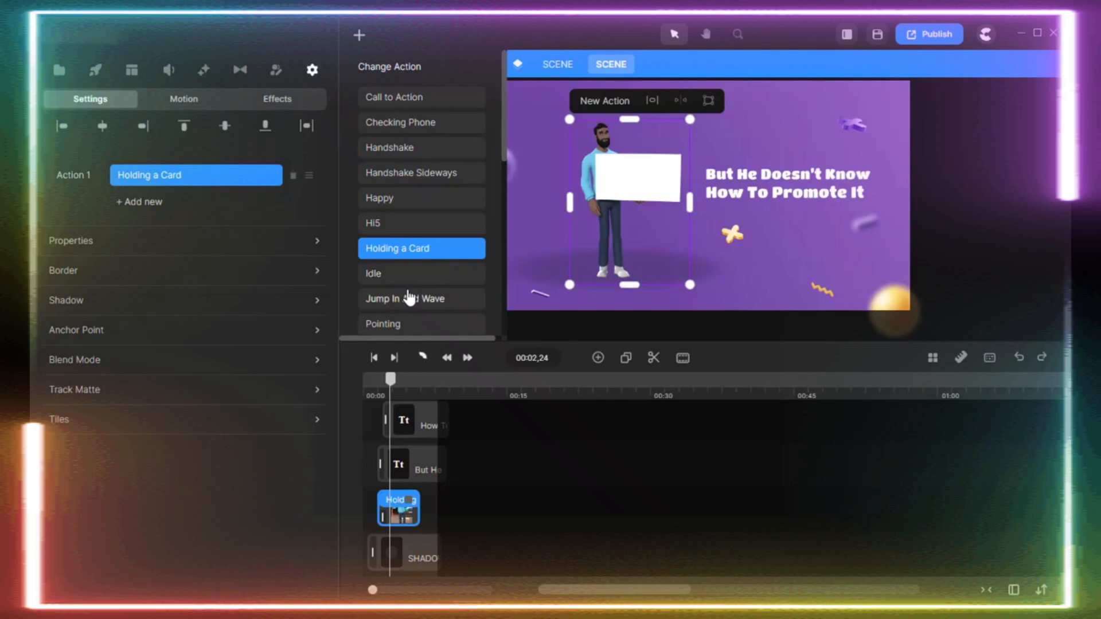
Try the Idle, Pointing, Pushing an Object and Sad actions on the character in turn.
{"action": "left_click", "coordinate": [409, 297]}
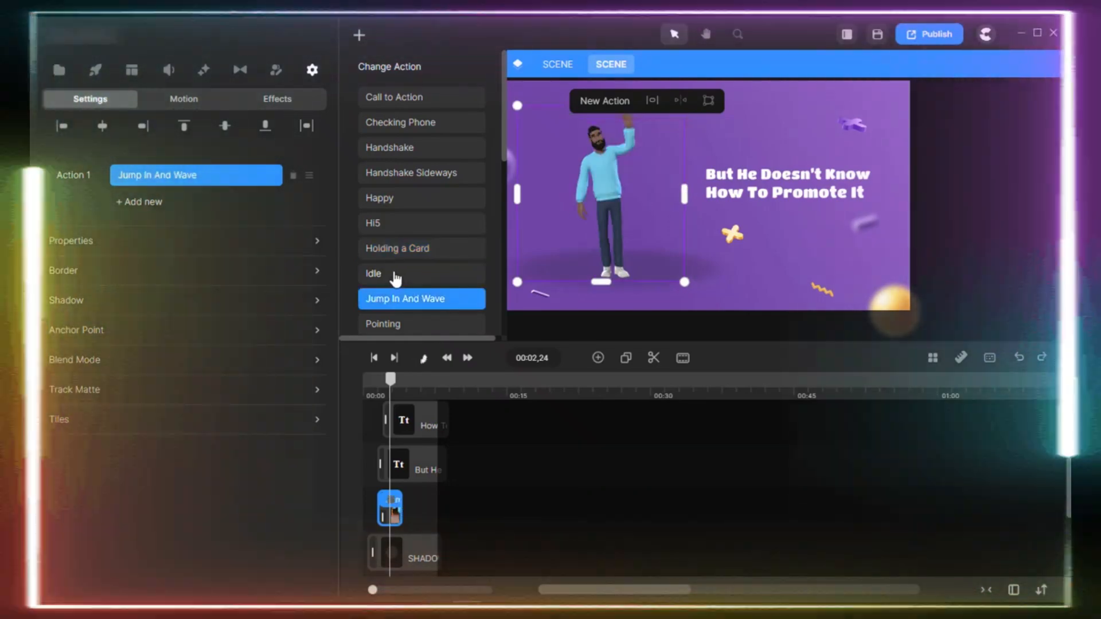
{"action": "left_click", "coordinate": [395, 275]}
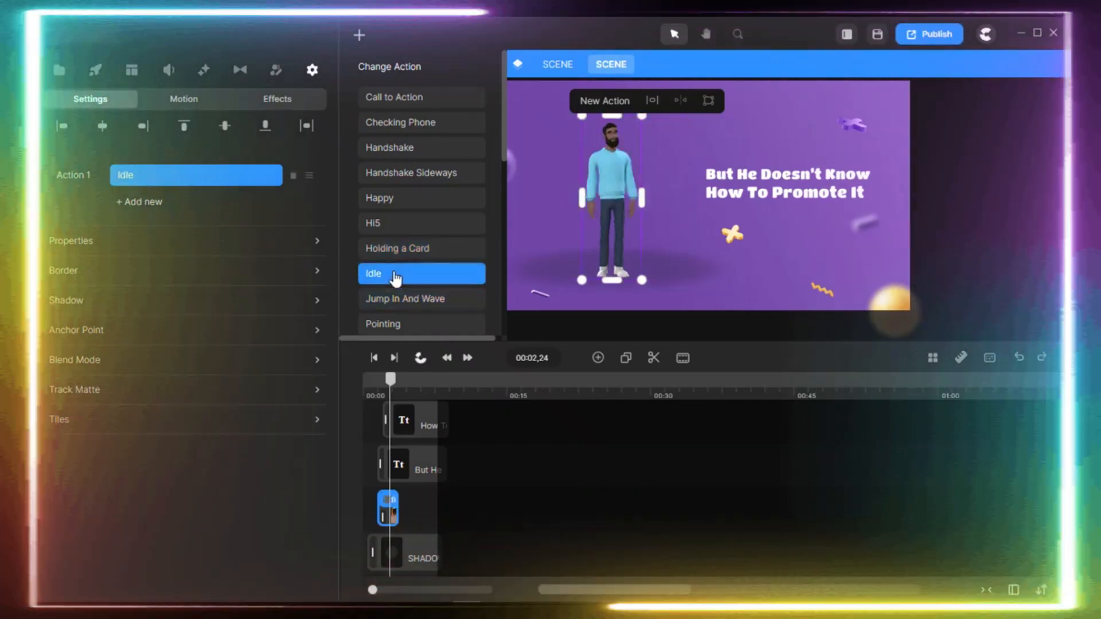
{"action": "scroll", "coordinate": [435, 262], "scroll_direction": "down", "scroll_amount": 2}
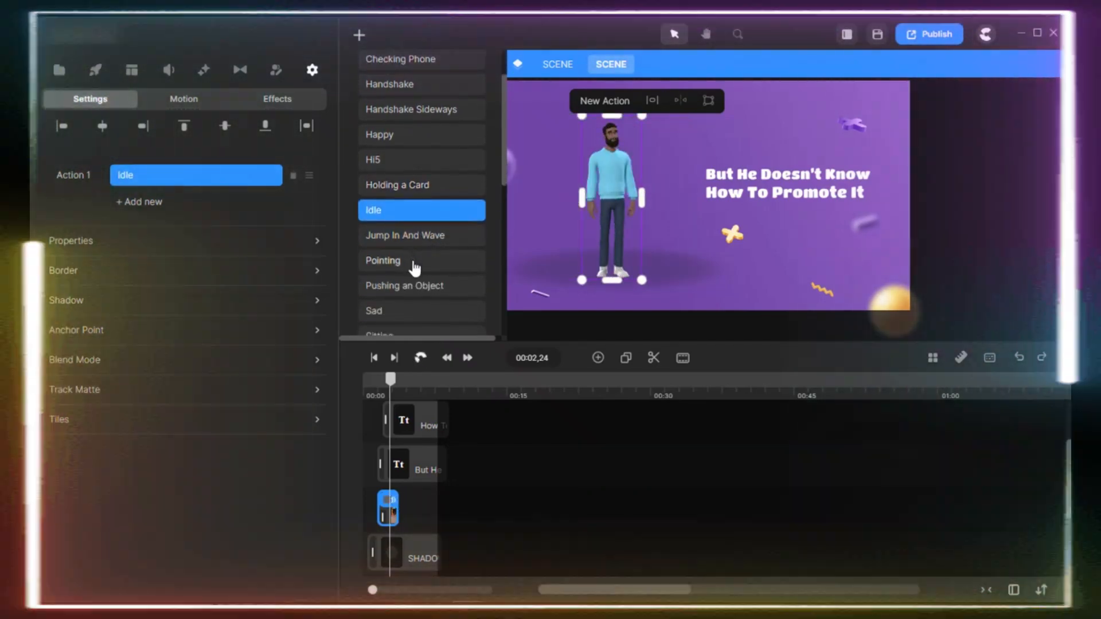
{"action": "left_click", "coordinate": [414, 267]}
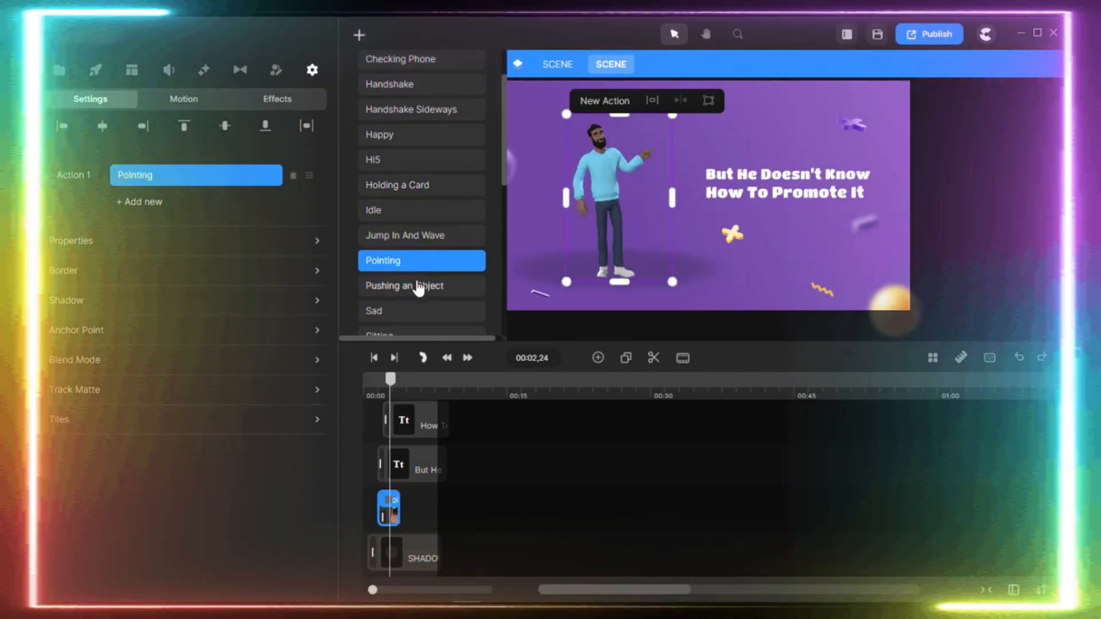
{"action": "left_click", "coordinate": [421, 287]}
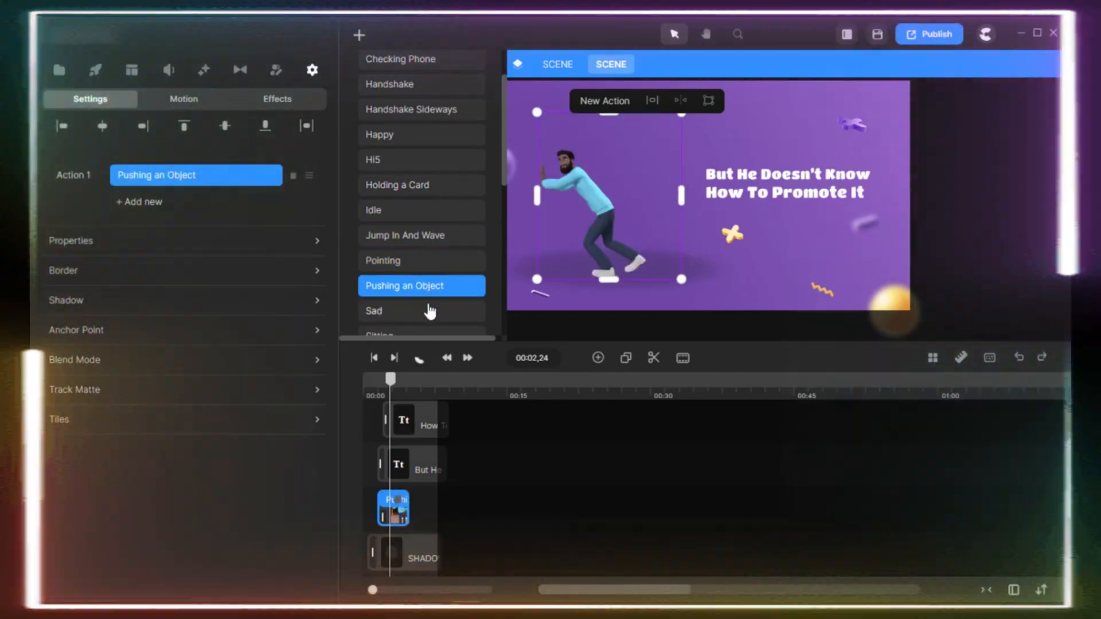
{"action": "left_click", "coordinate": [430, 312]}
Try the Sitting and Slide In And Wave actions on the character and preview the pose at 00:03,01.
{"action": "scroll", "coordinate": [421, 247], "scroll_direction": "down", "scroll_amount": 2}
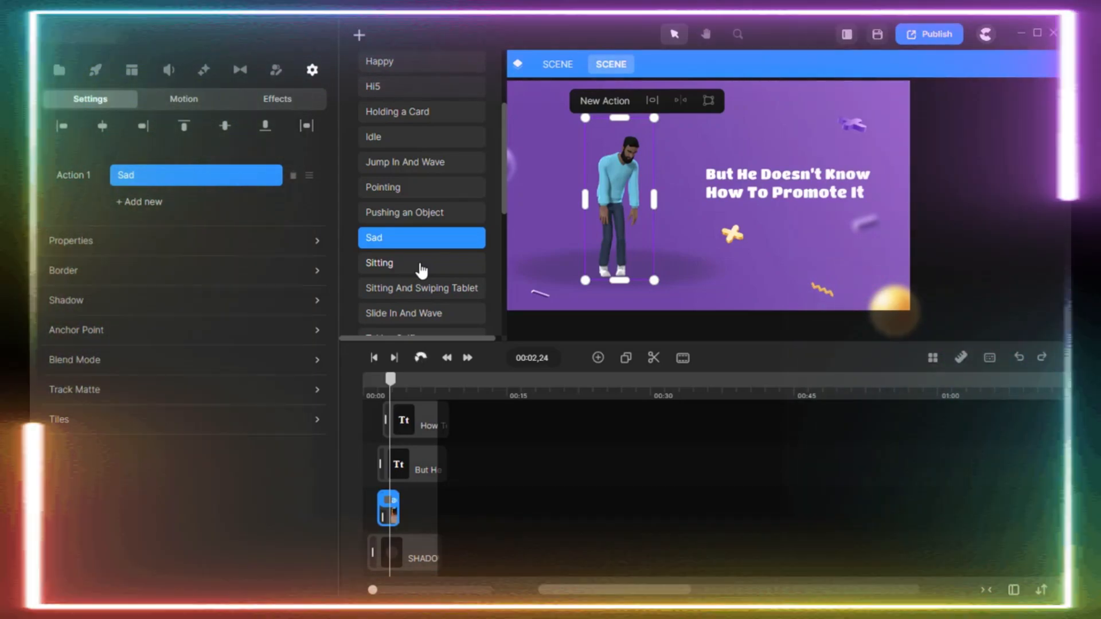
{"action": "left_click", "coordinate": [422, 270]}
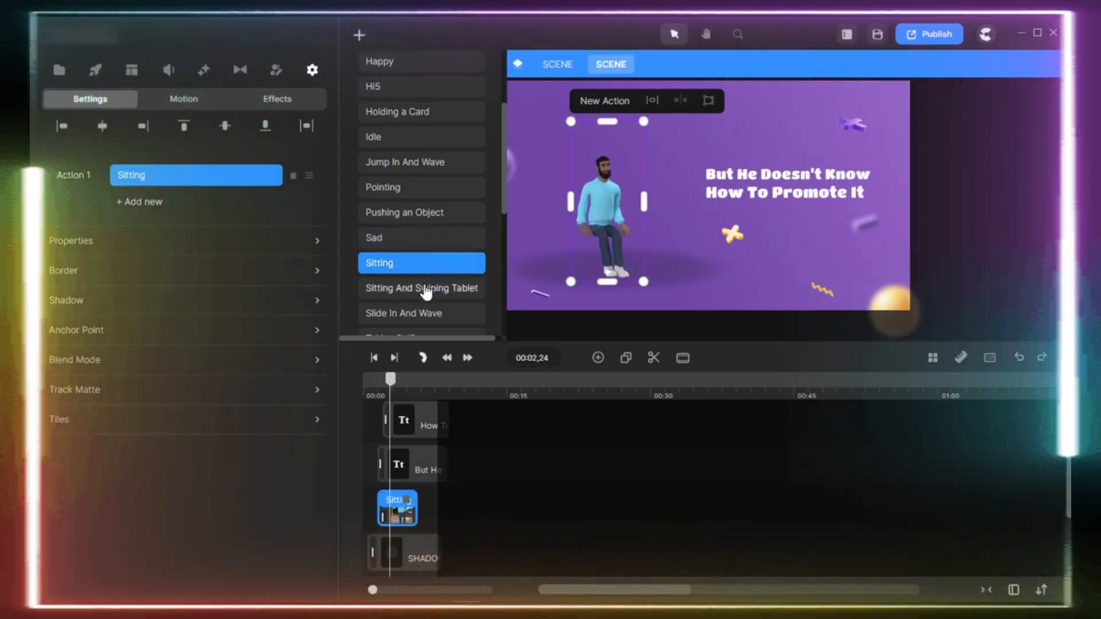
{"action": "left_click", "coordinate": [425, 289]}
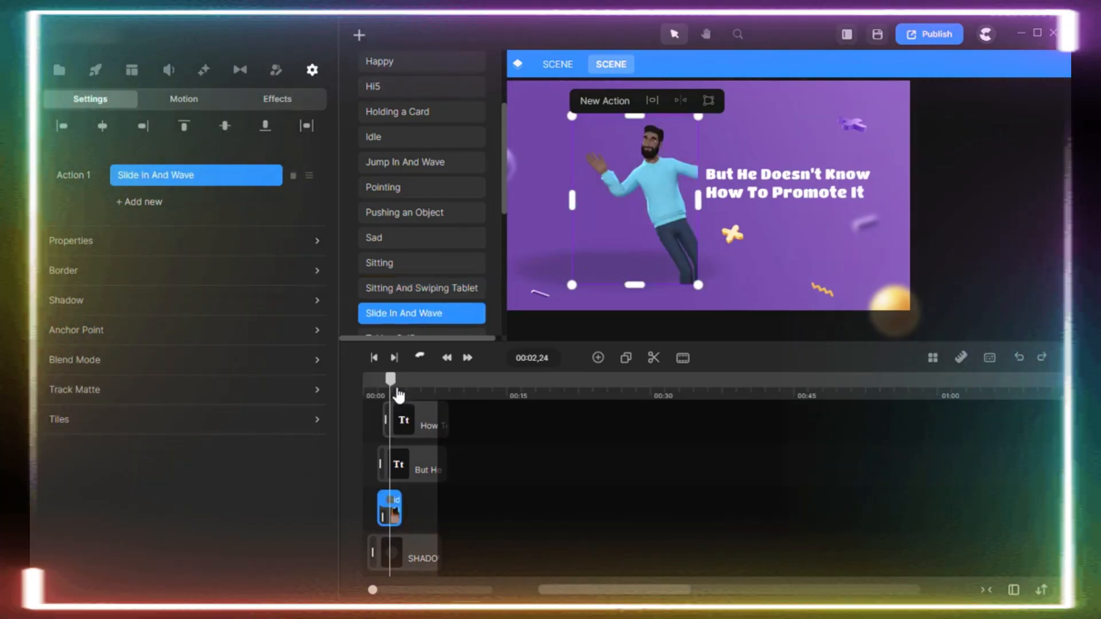
{"action": "left_click_drag", "start_coordinate": [394, 385], "coordinate": [398, 387]}
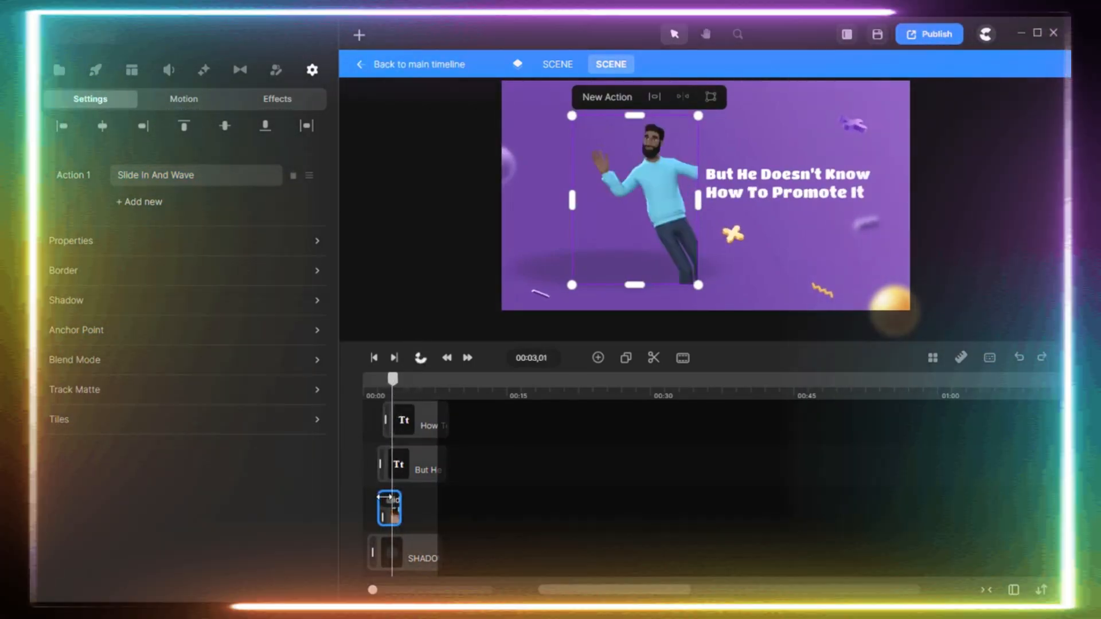
Switch the character's action to Taking Selfie and preview it at 00:02,24.
{"action": "left_click", "coordinate": [388, 497]}
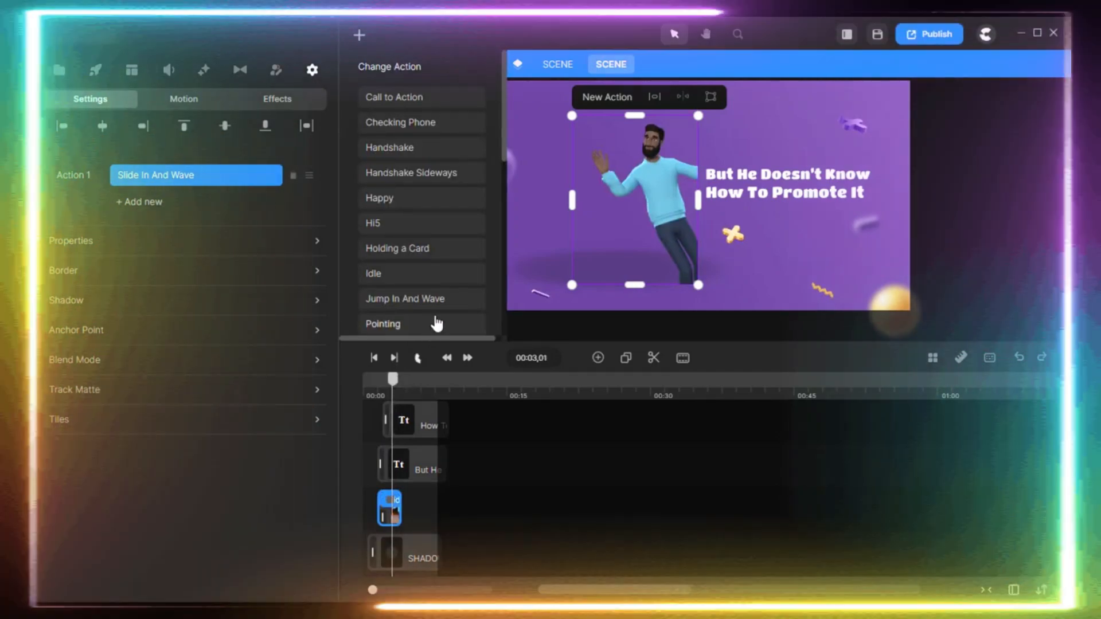
{"action": "scroll", "coordinate": [436, 323], "scroll_direction": "down", "scroll_amount": 3}
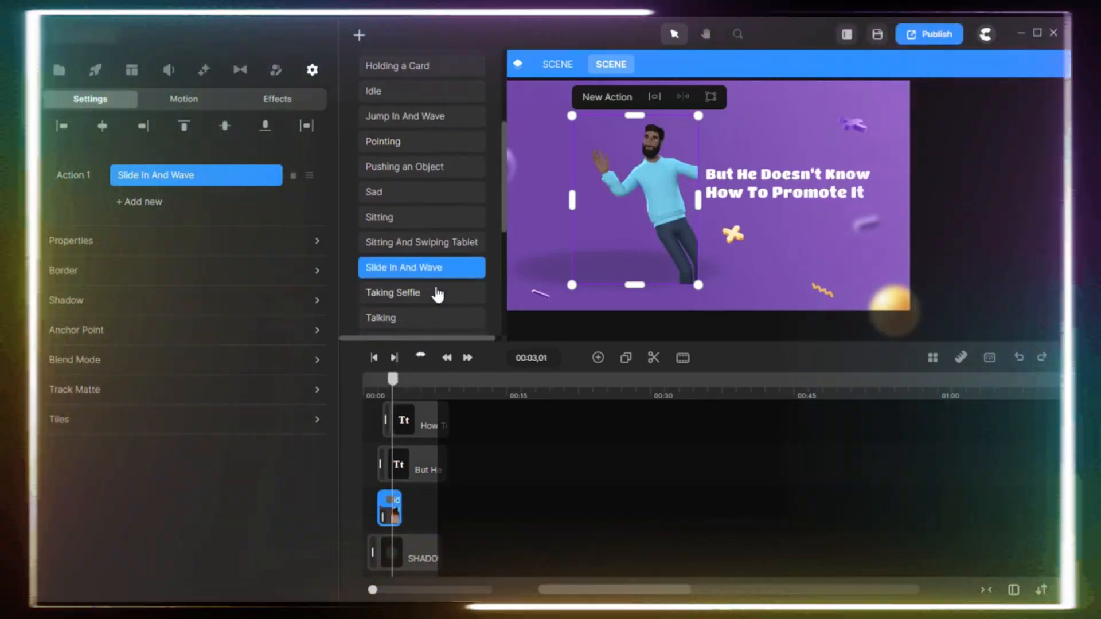
{"action": "left_click", "coordinate": [437, 294]}
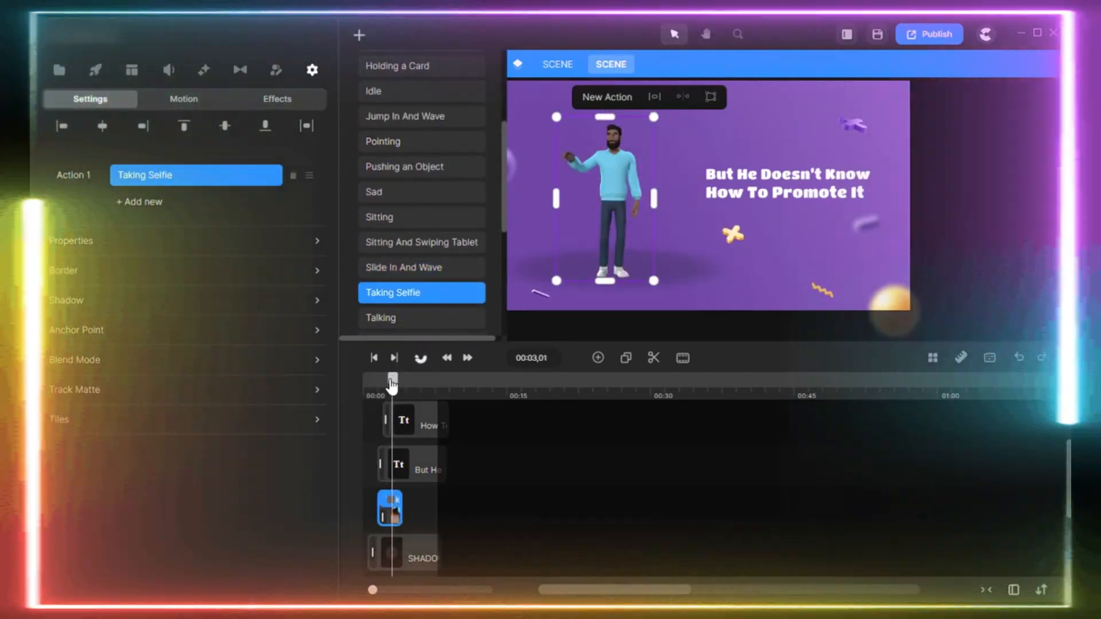
{"action": "left_click_drag", "start_coordinate": [392, 383], "coordinate": [388, 383]}
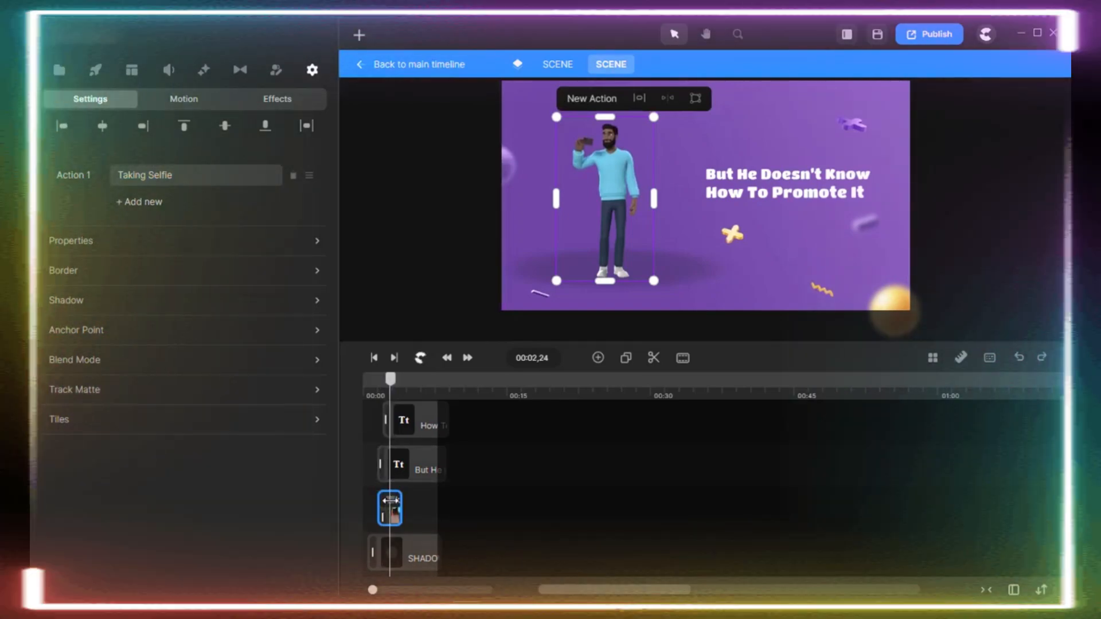
Set the character's action to Working on PC and preview it at 00:02,19.
{"action": "left_click", "coordinate": [195, 175]}
{"action": "scroll", "coordinate": [429, 252], "scroll_direction": "down", "scroll_amount": 5}
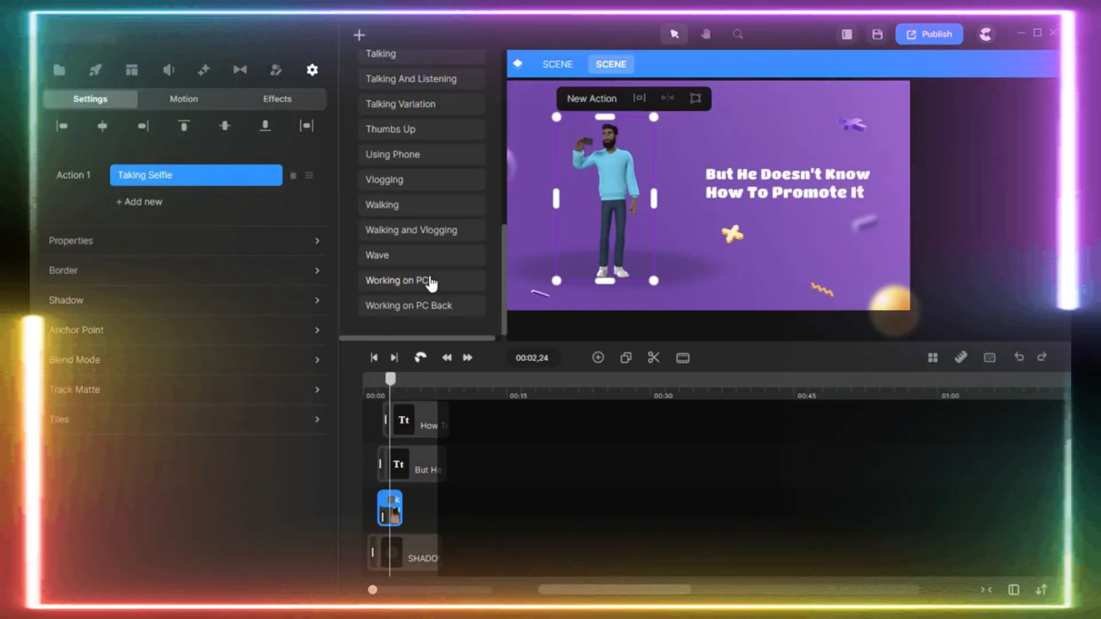
{"action": "left_click", "coordinate": [431, 283]}
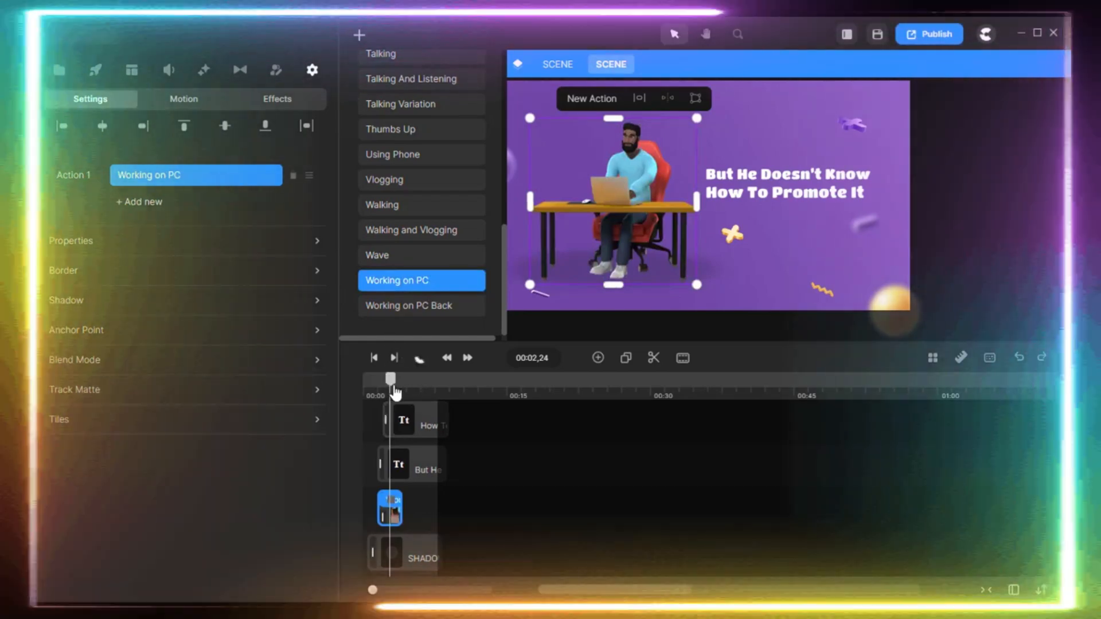
{"action": "mouse_move", "coordinate": [394, 391]}
{"action": "left_mouse_down"}
{"action": "mouse_move", "coordinate": [376, 395]}
{"action": "mouse_move", "coordinate": [449, 389]}
{"action": "mouse_move", "coordinate": [393, 393]}
{"action": "left_mouse_up"}
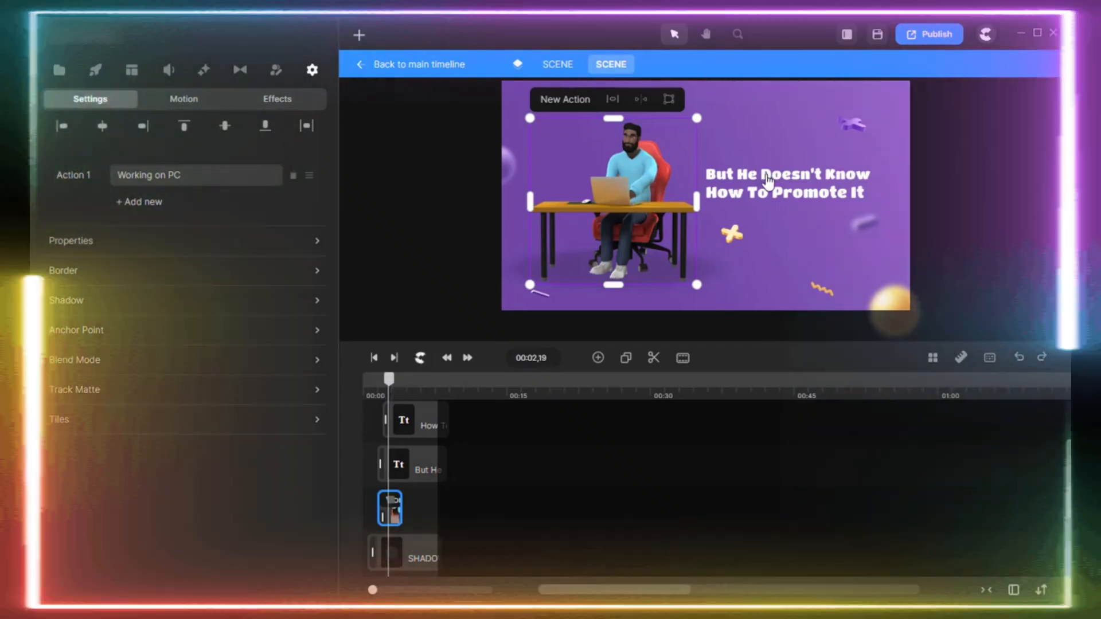
Change the first text line beside the character to "But He Needs".
{"action": "left_click", "coordinate": [768, 179]}
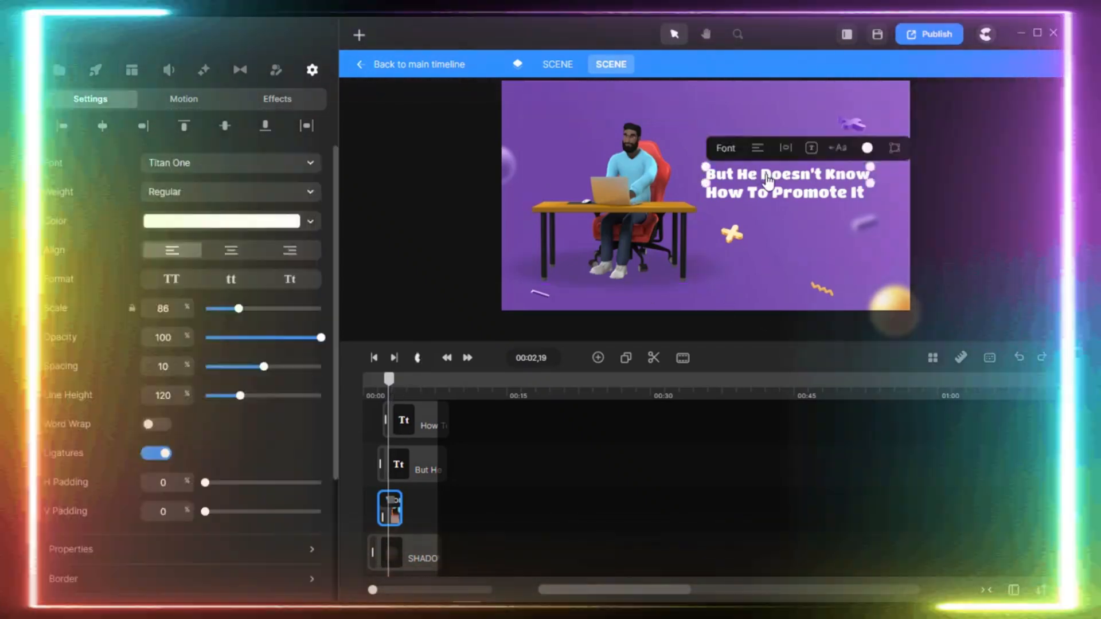
{"action": "double_click", "coordinate": [768, 179]}
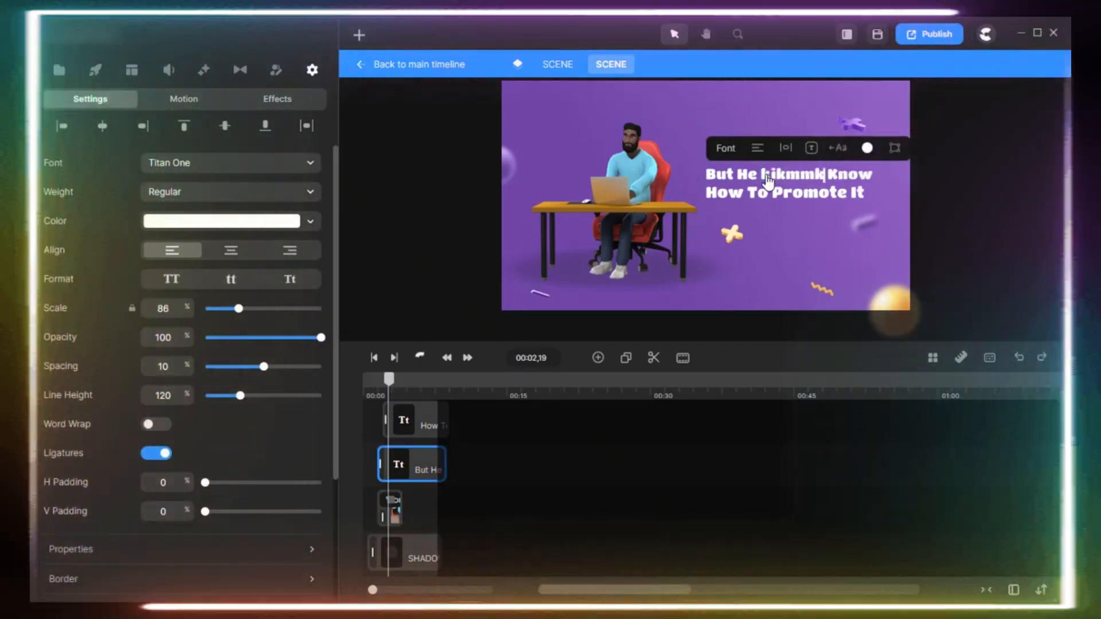
{"action": "key", "text": "BackSpace"}
{"action": "key", "text": "BackSpace"}
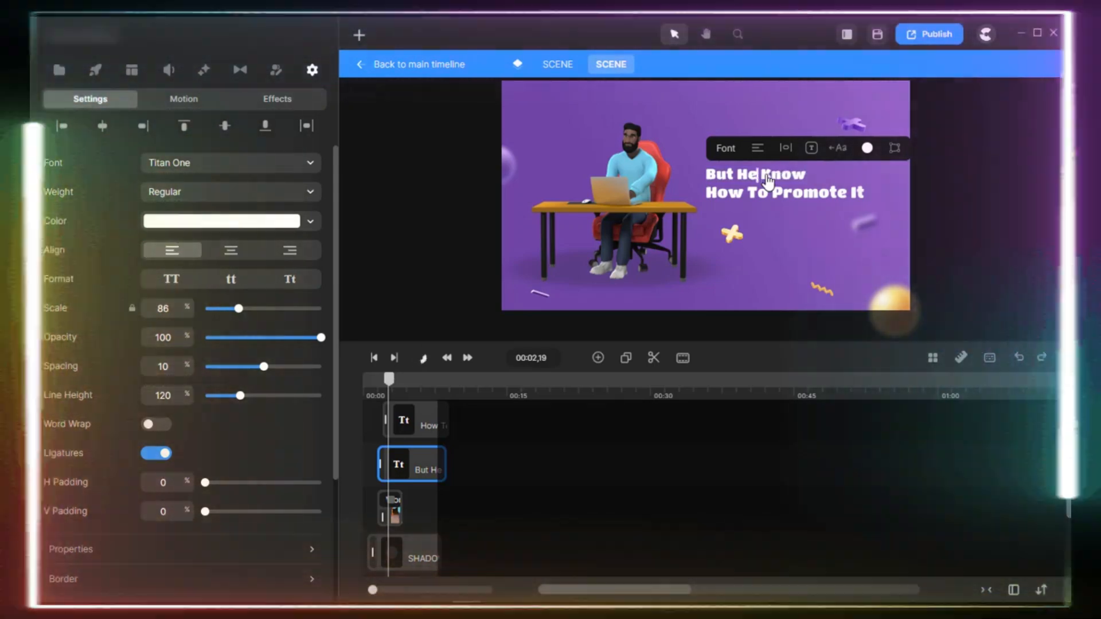
{"action": "type", "text": "Needs"}
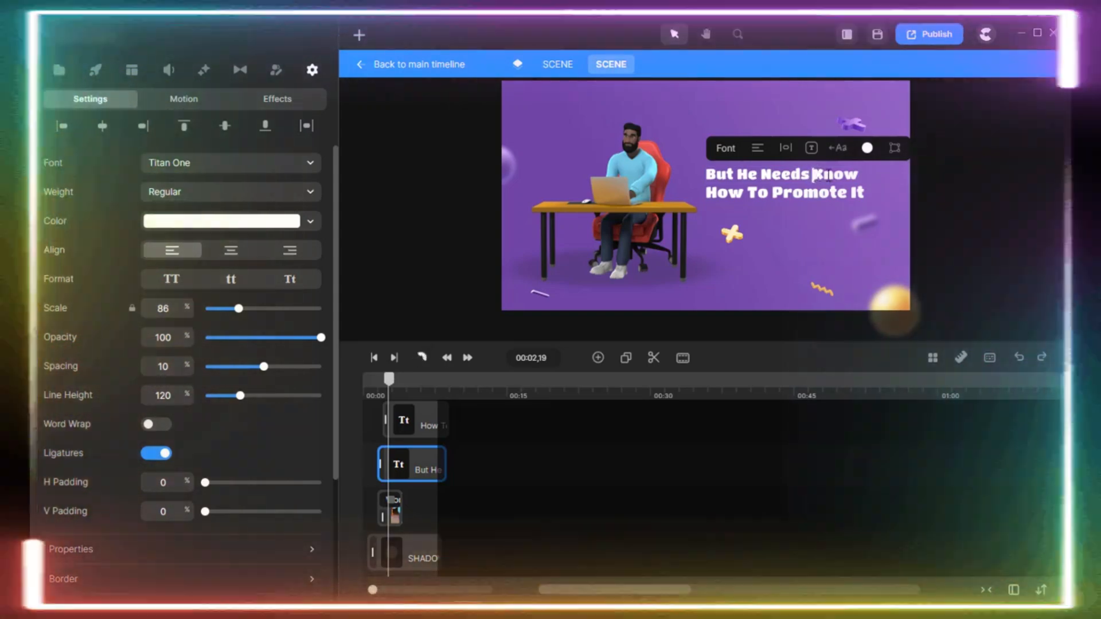
{"action": "key", "text": "BackSpace"}
{"action": "key", "text": "BackSpace"}
{"action": "key", "text": "BackSpace"}
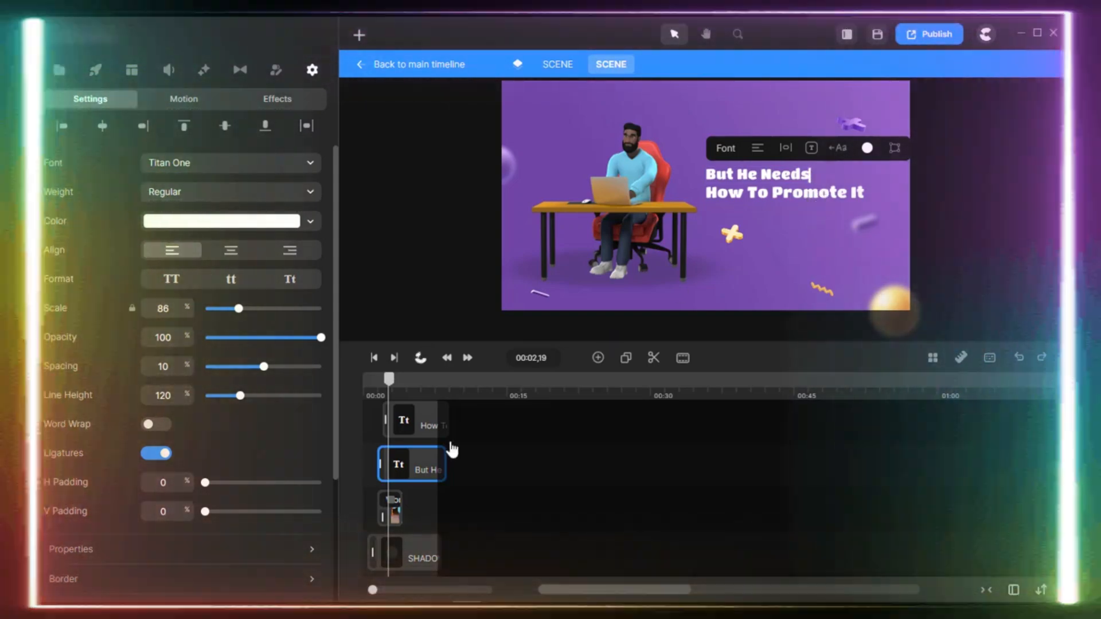
Remove the word "How" from the second text line so it reads "To Promote It".
{"action": "left_click", "coordinate": [433, 425]}
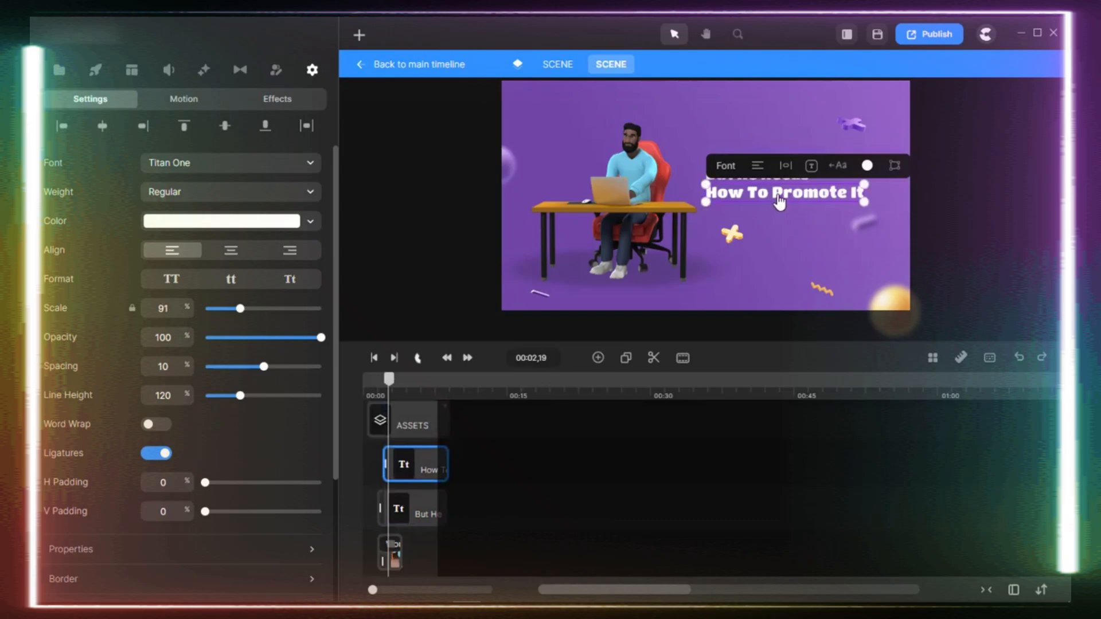
{"action": "double_click", "coordinate": [780, 195]}
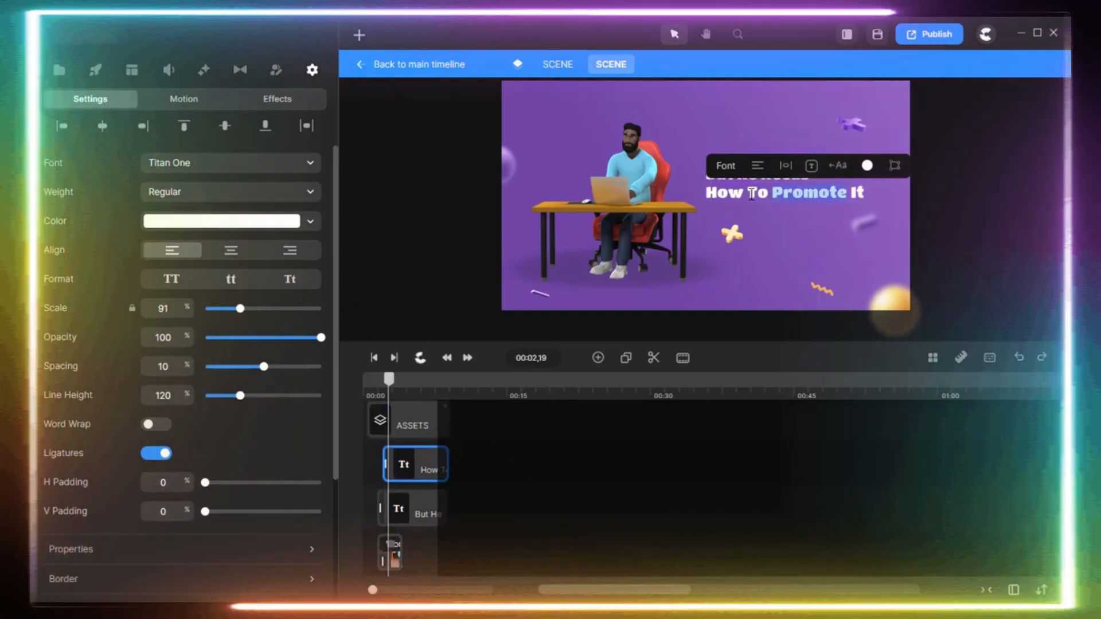
{"action": "left_click", "coordinate": [751, 194]}
{"action": "key", "text": "BackSpace"}
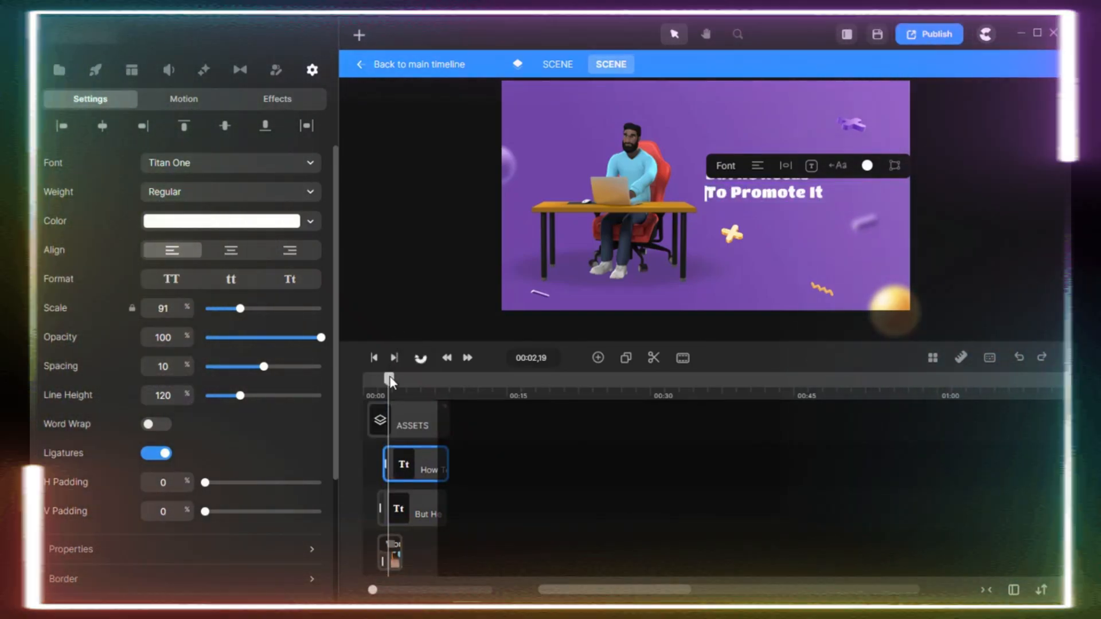
Check the edited scene at 00:04,04, deselect the text and return to the main timeline.
{"action": "mouse_move", "coordinate": [389, 380]}
{"action": "left_mouse_down"}
{"action": "mouse_move", "coordinate": [369, 391]}
{"action": "mouse_move", "coordinate": [376, 382]}
{"action": "mouse_move", "coordinate": [365, 378]}
{"action": "mouse_move", "coordinate": [403, 385]}
{"action": "mouse_move", "coordinate": [401, 395]}
{"action": "left_mouse_up"}
{"action": "left_click", "coordinate": [457, 303]}
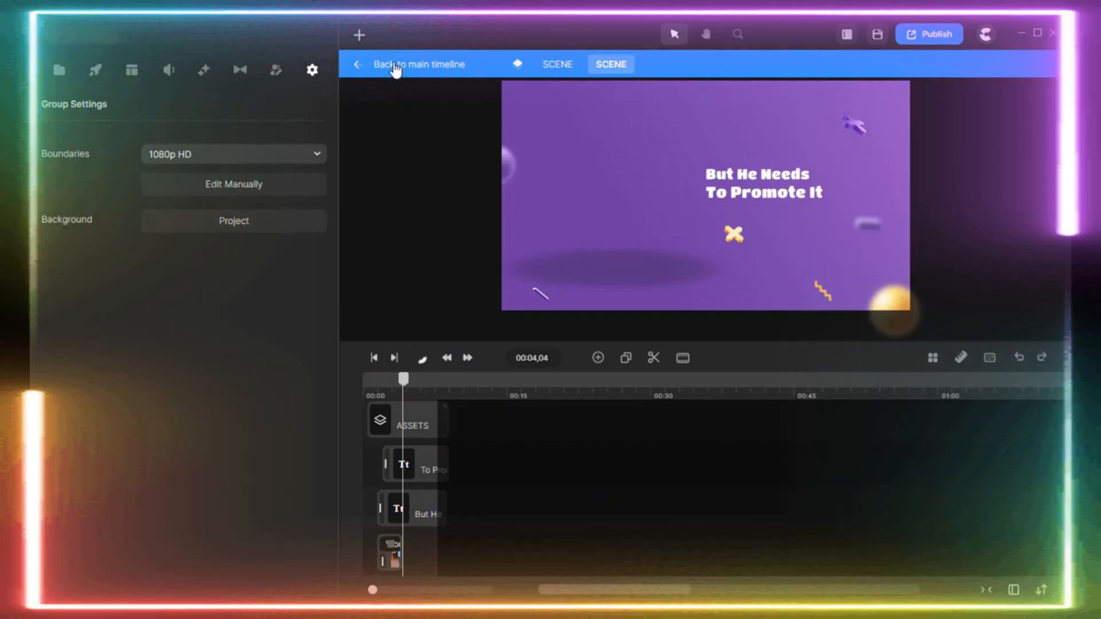
{"action": "left_click", "coordinate": [395, 67]}
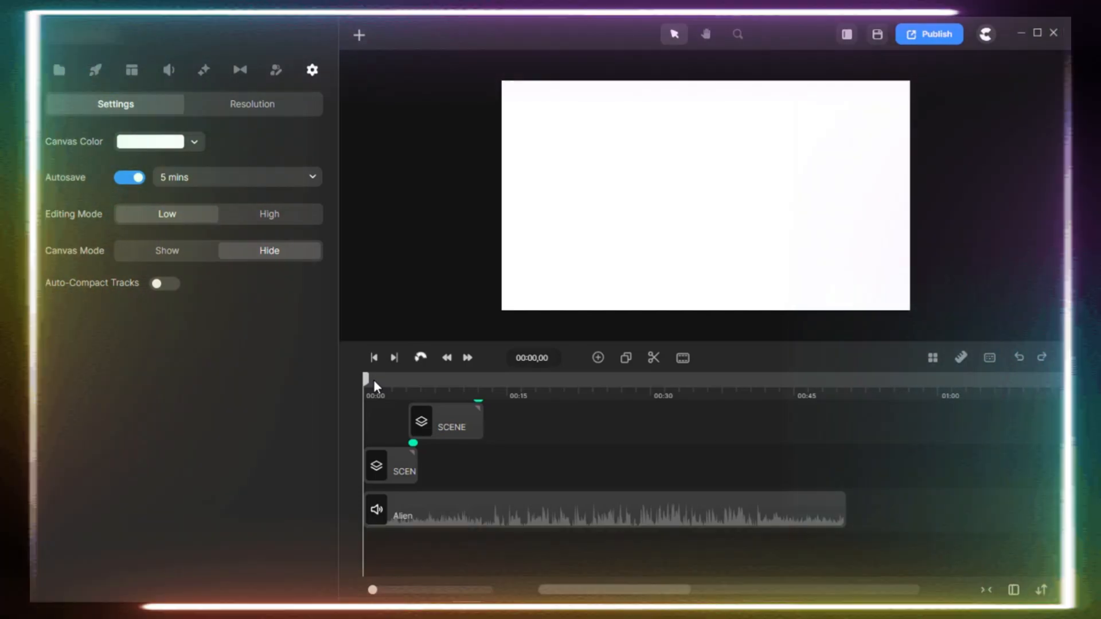
{"action": "key", "text": "F9"}
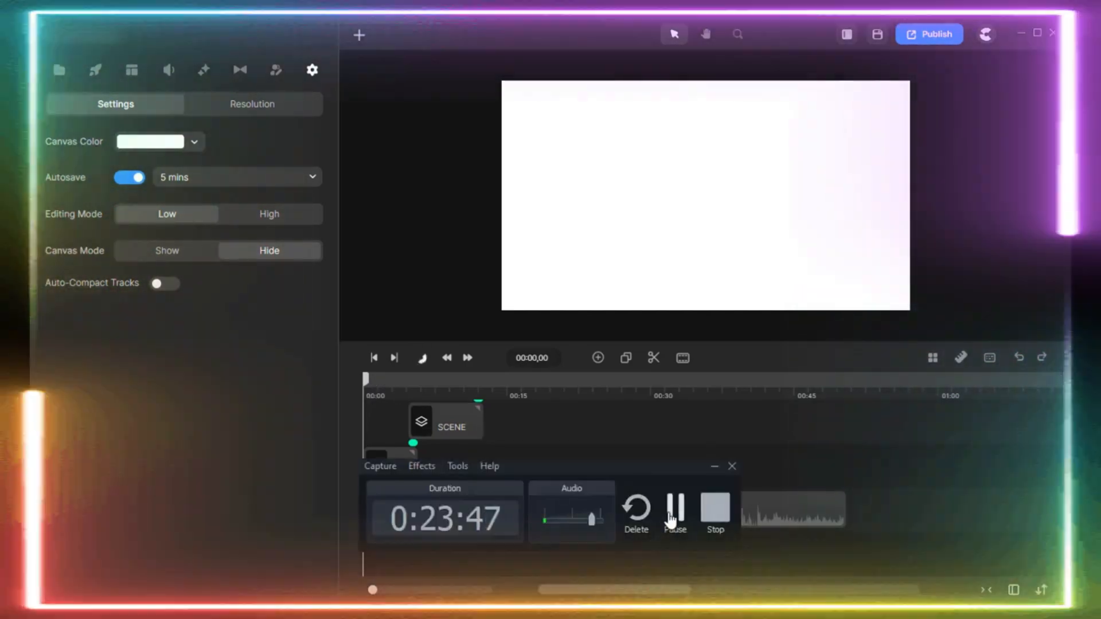
{"action": "left_click", "coordinate": [669, 513]}
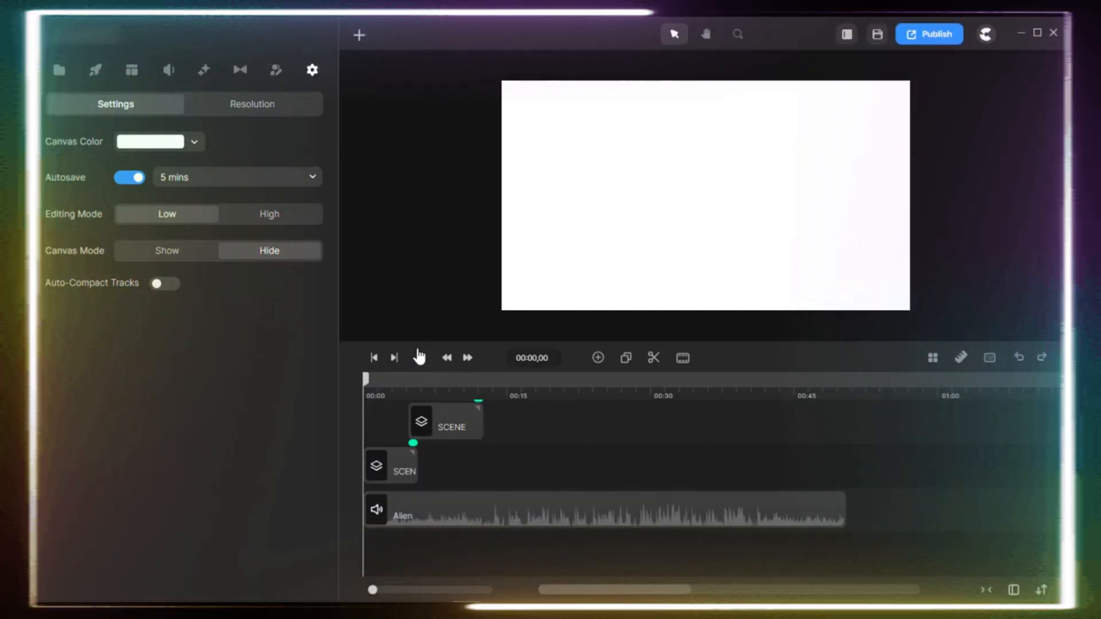
Play the project from the beginning and pause it in the second scene at 00:08,21.
{"action": "left_click", "coordinate": [419, 357]}
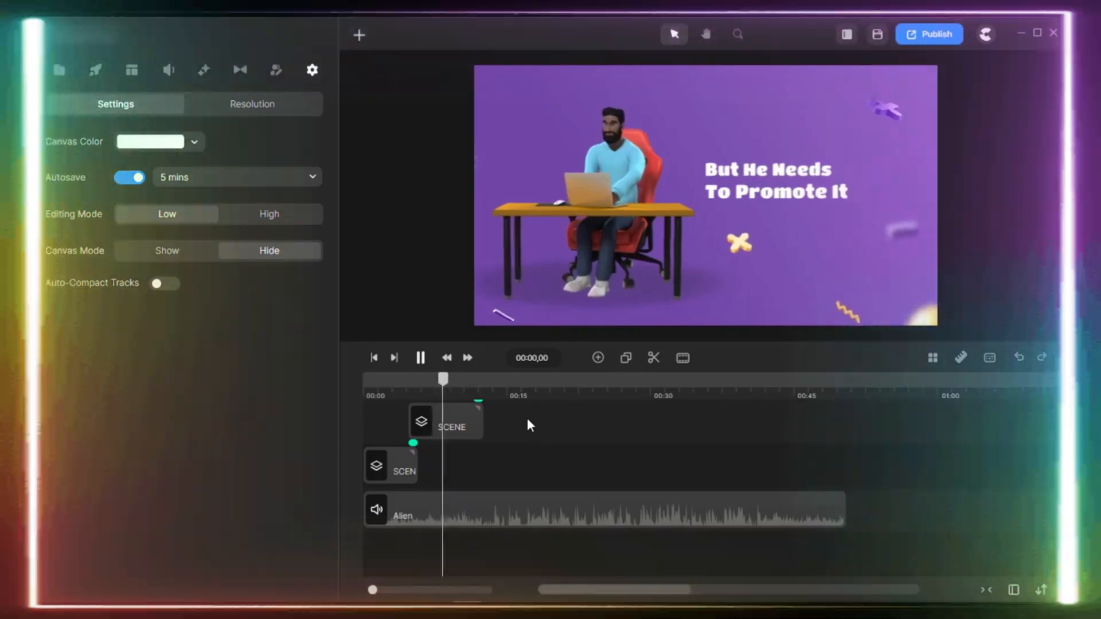
{"action": "key", "text": "space"}
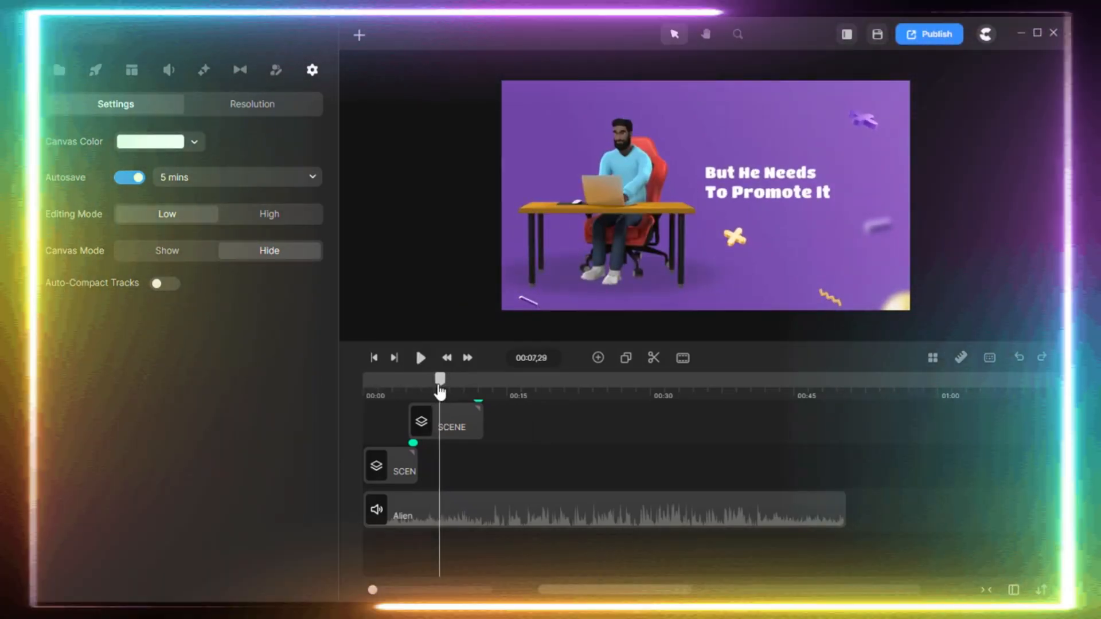
Recolour the start of the background gradient in the "We help your business grow up" scene to cyan blue, and return to 00:03,27.
{"action": "left_click_drag", "start_coordinate": [447, 380], "coordinate": [531, 390]}
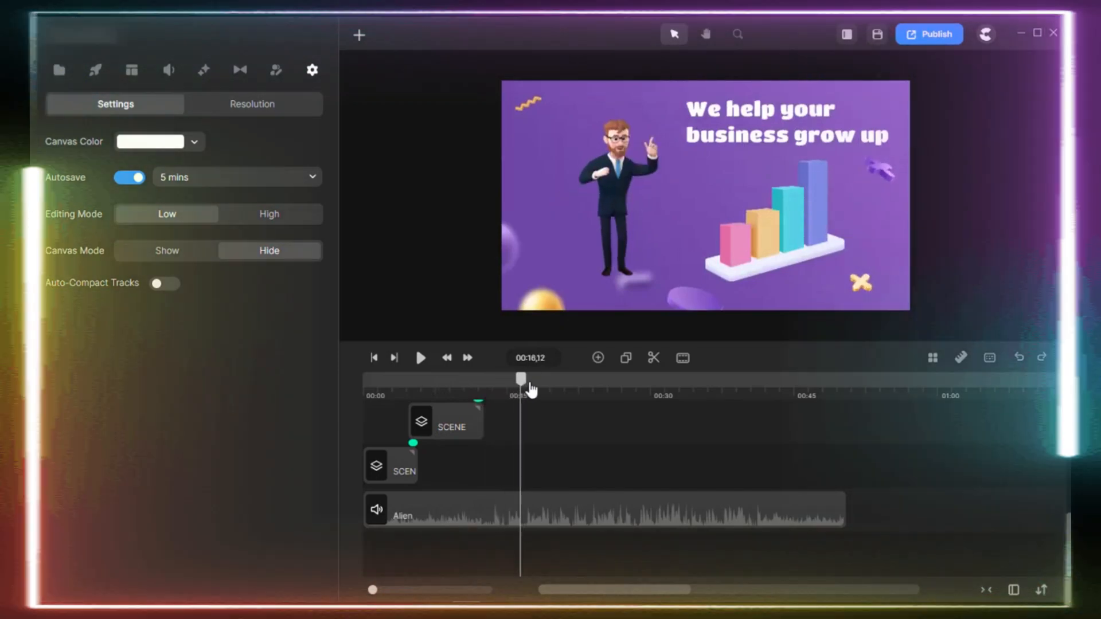
{"action": "scroll", "coordinate": [544, 445], "scroll_direction": "up", "scroll_amount": 2}
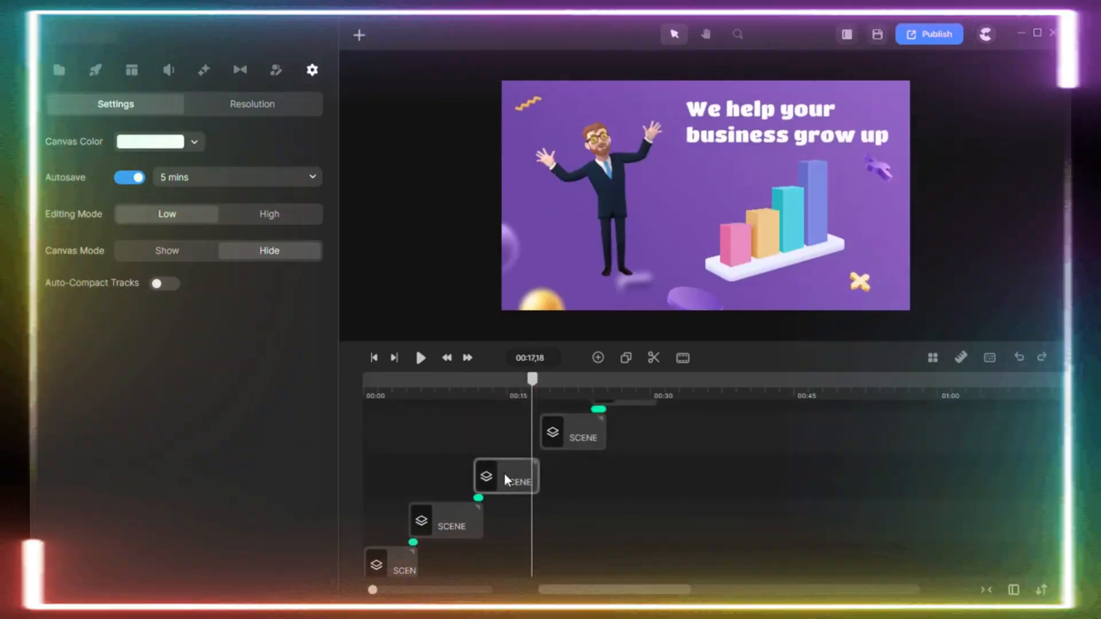
{"action": "left_click", "coordinate": [504, 475]}
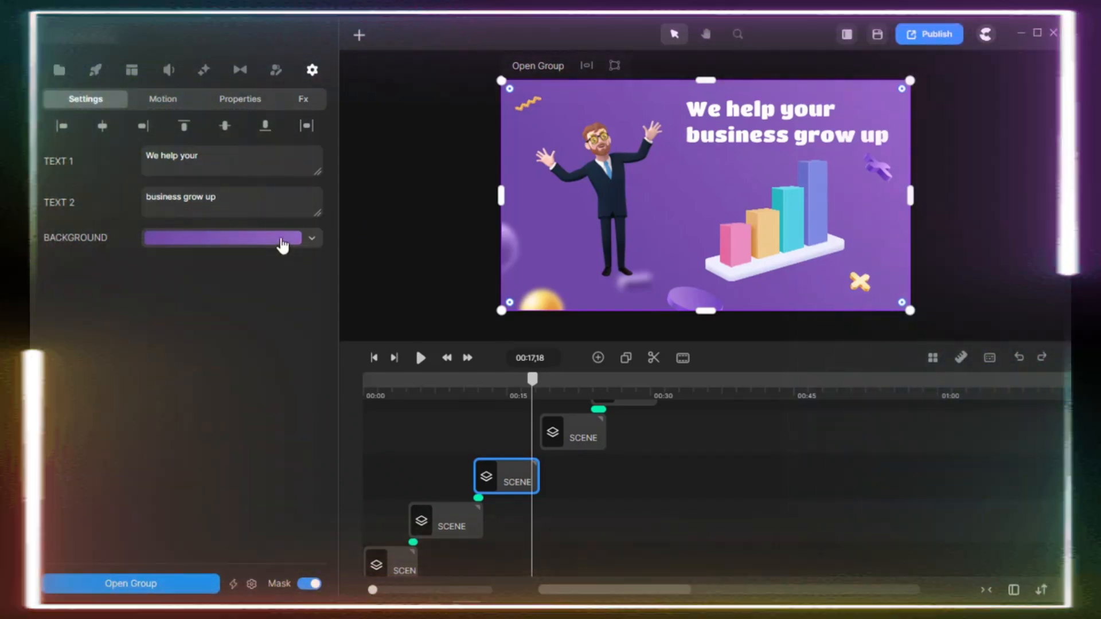
{"action": "left_click", "coordinate": [281, 238]}
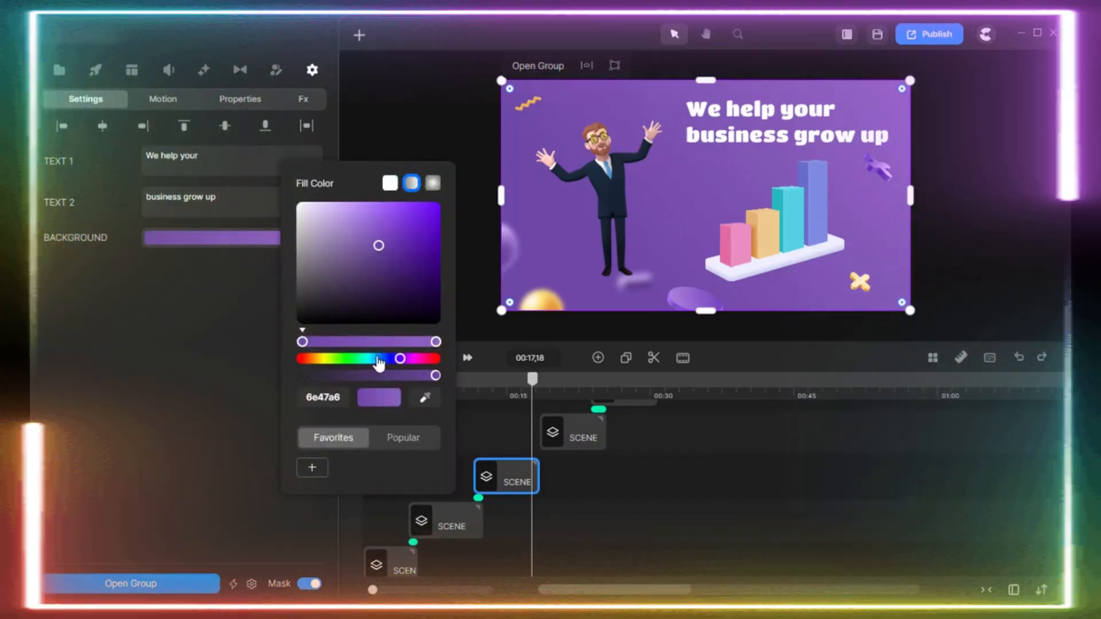
{"action": "left_click_drag", "start_coordinate": [378, 359], "coordinate": [373, 359]}
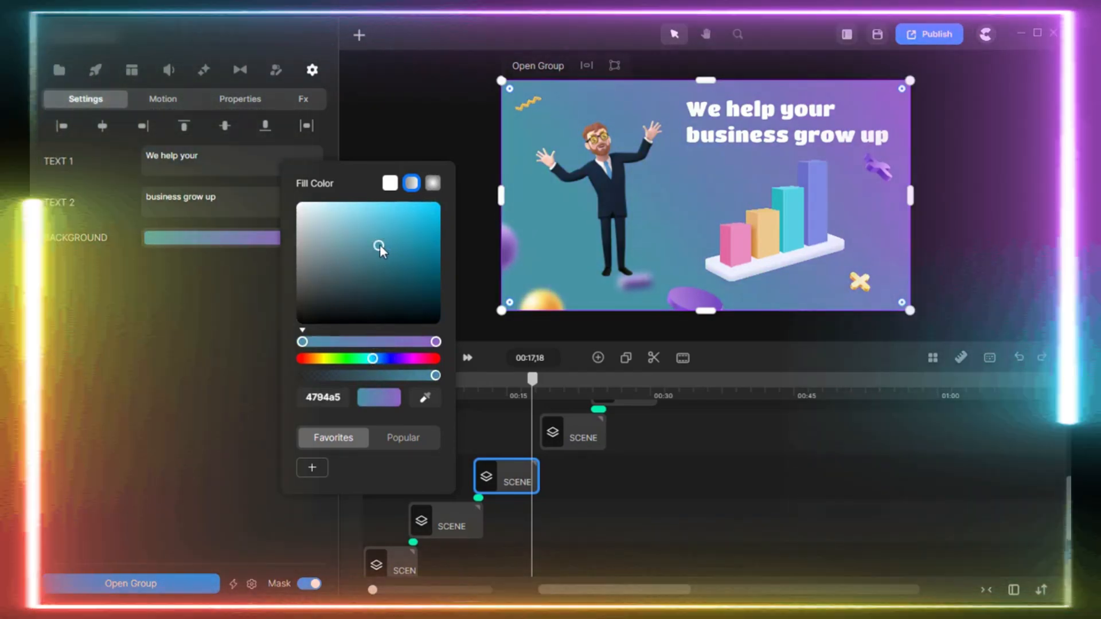
{"action": "left_click_drag", "start_coordinate": [378, 246], "coordinate": [437, 197]}
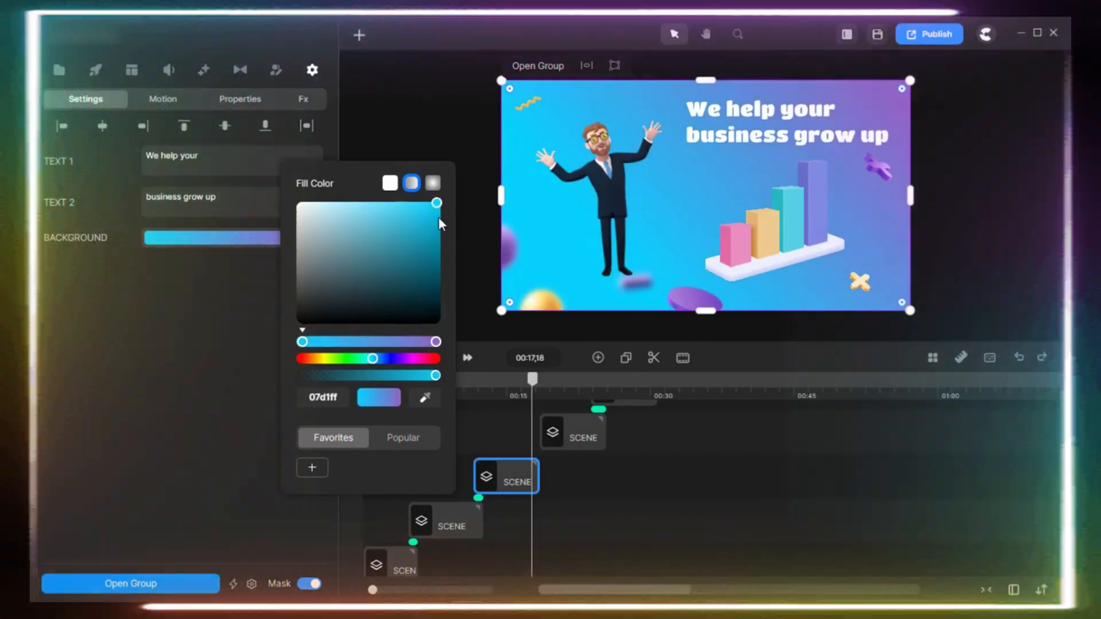
{"action": "left_click", "coordinate": [438, 218]}
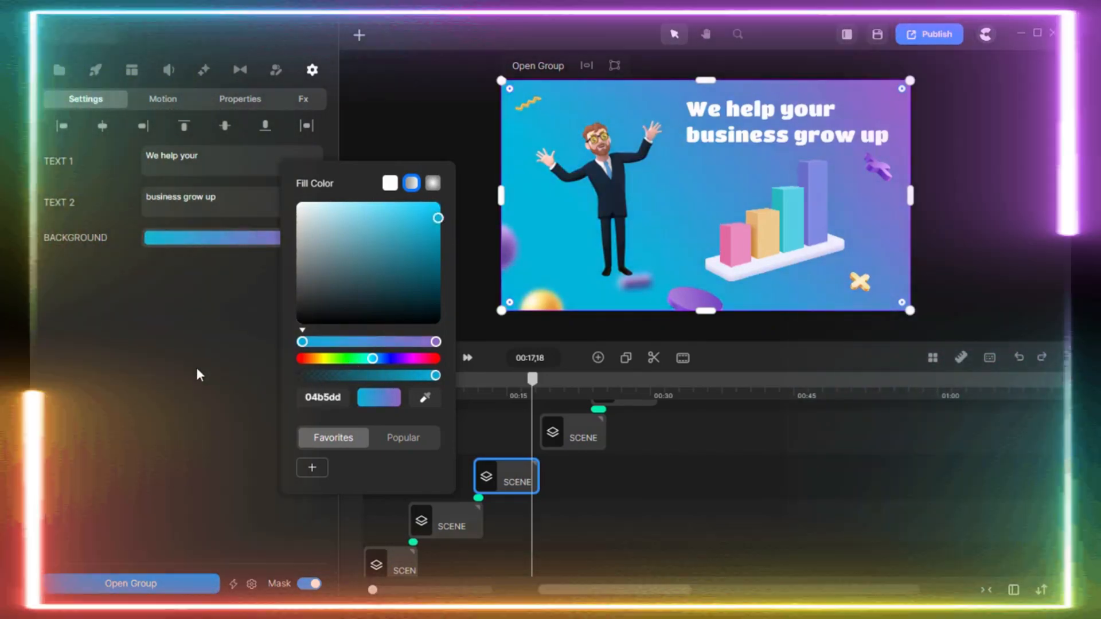
{"action": "left_click", "coordinate": [196, 368]}
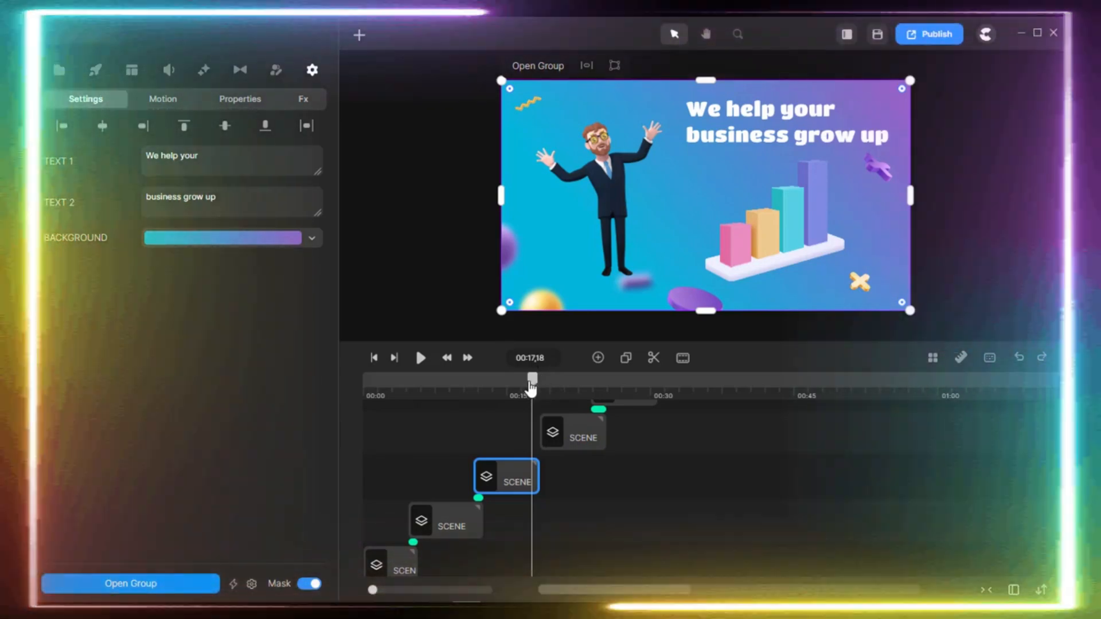
{"action": "left_click_drag", "start_coordinate": [532, 385], "coordinate": [398, 436]}
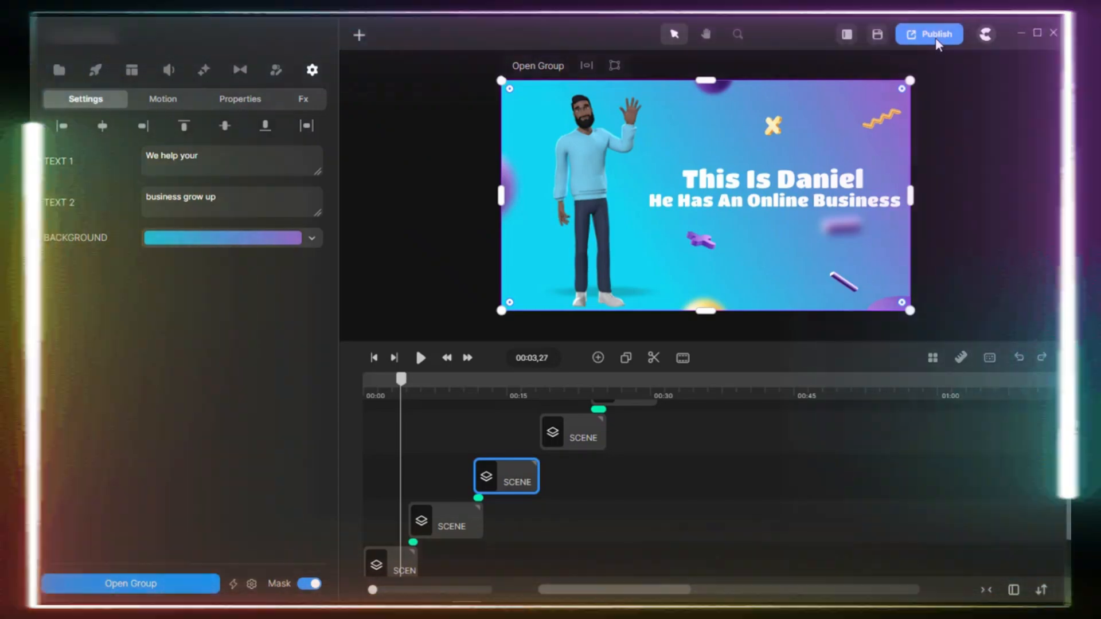
Examine the publishing options for images (PNG and JPG) and audio, and return to the MP4 video settings.
{"action": "left_click", "coordinate": [934, 37]}
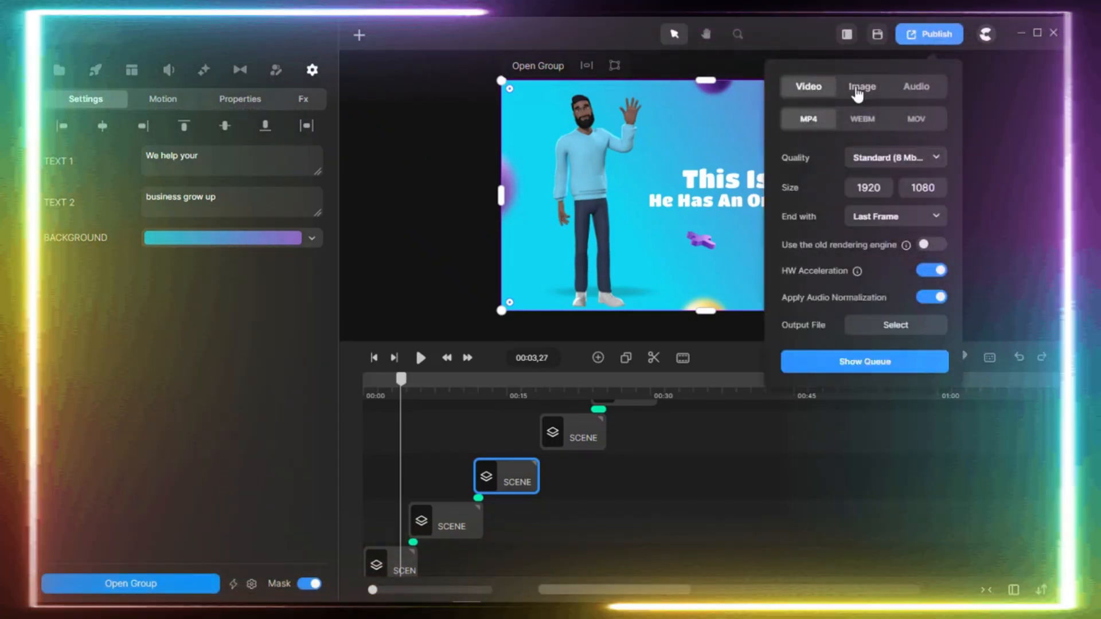
{"action": "left_click", "coordinate": [857, 92]}
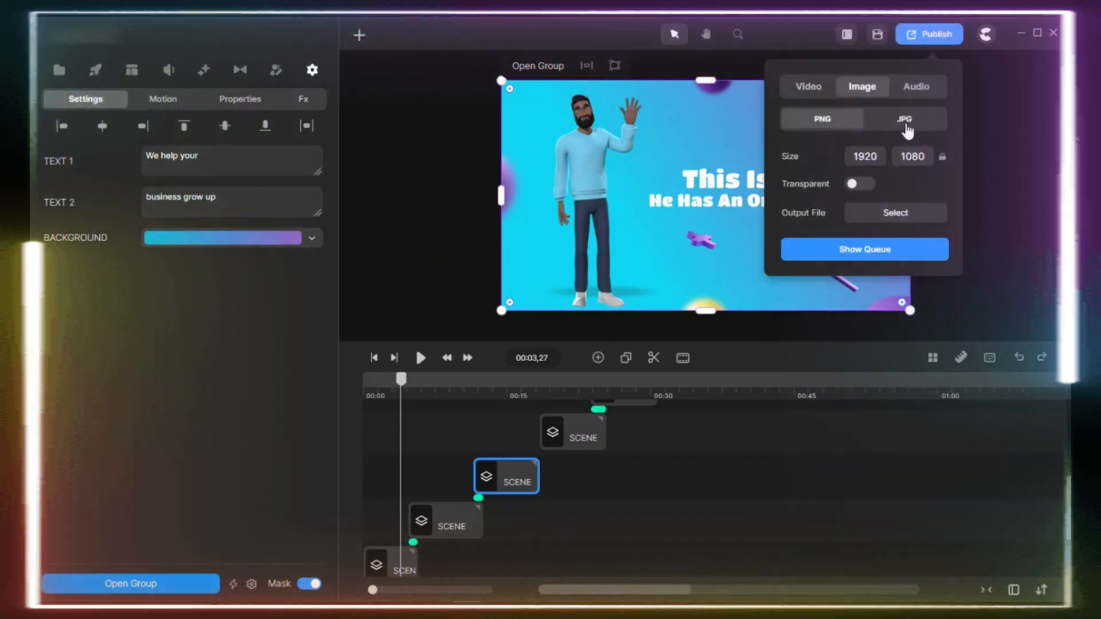
{"action": "left_click", "coordinate": [907, 131]}
{"action": "left_click", "coordinate": [820, 120]}
{"action": "left_click", "coordinate": [893, 125]}
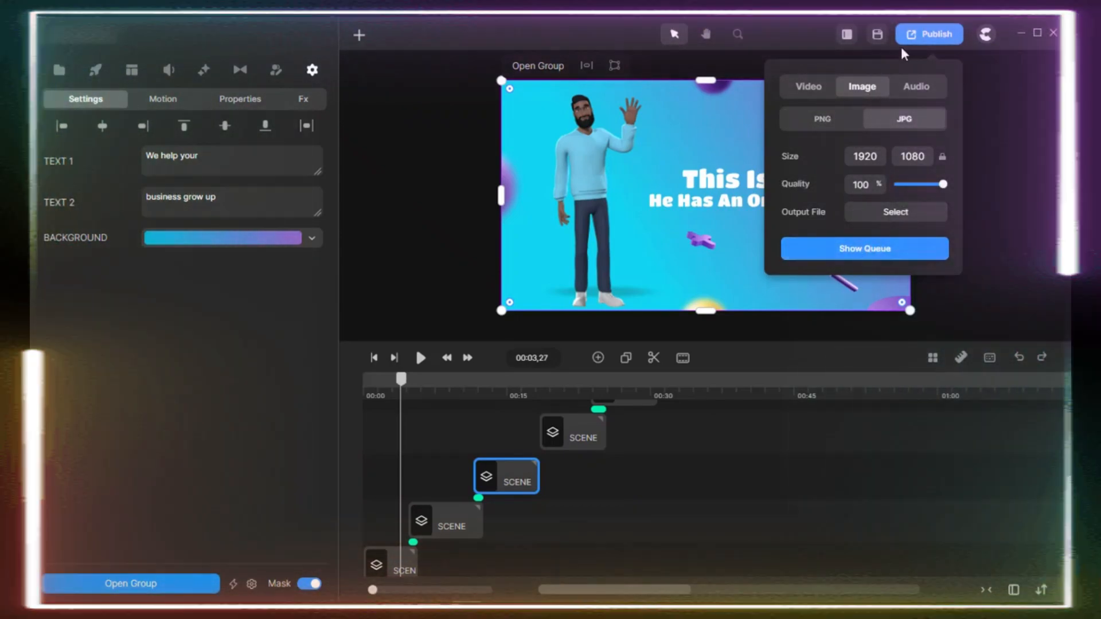
{"action": "left_click", "coordinate": [916, 86]}
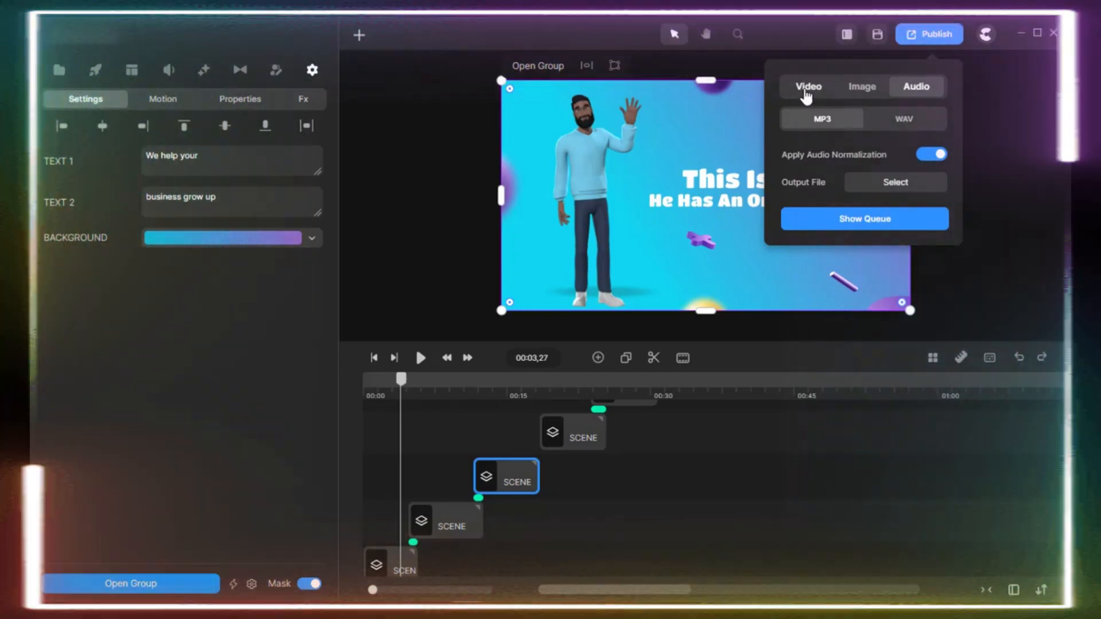
{"action": "left_click", "coordinate": [806, 92]}
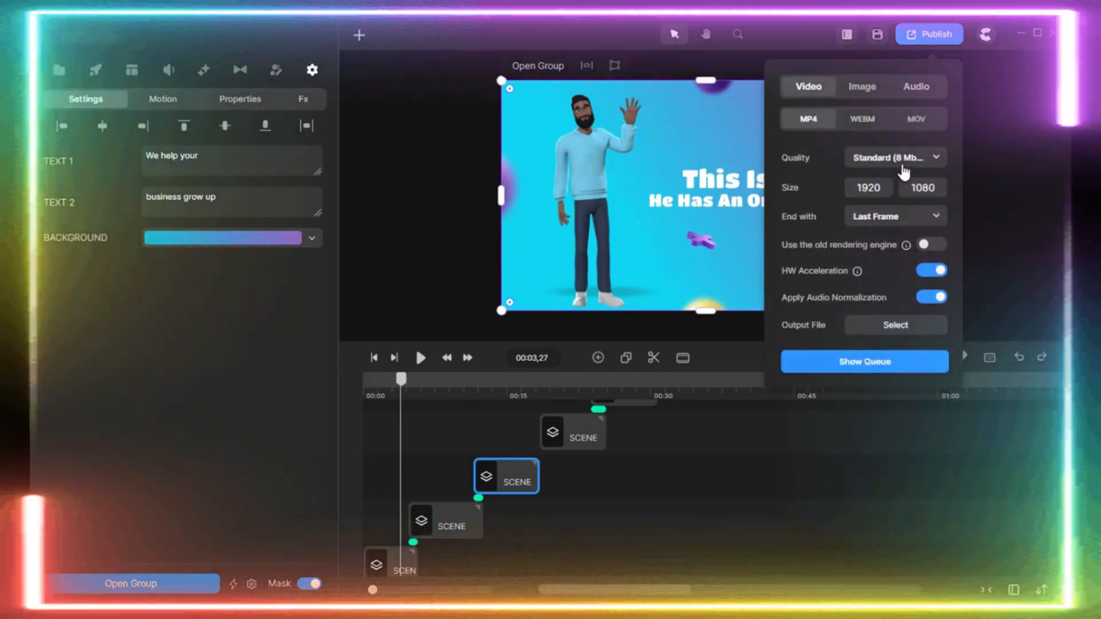
Review the MP4 quality choices, keeping Standard (8 Mbps), and check the End with options.
{"action": "left_click", "coordinate": [911, 159]}
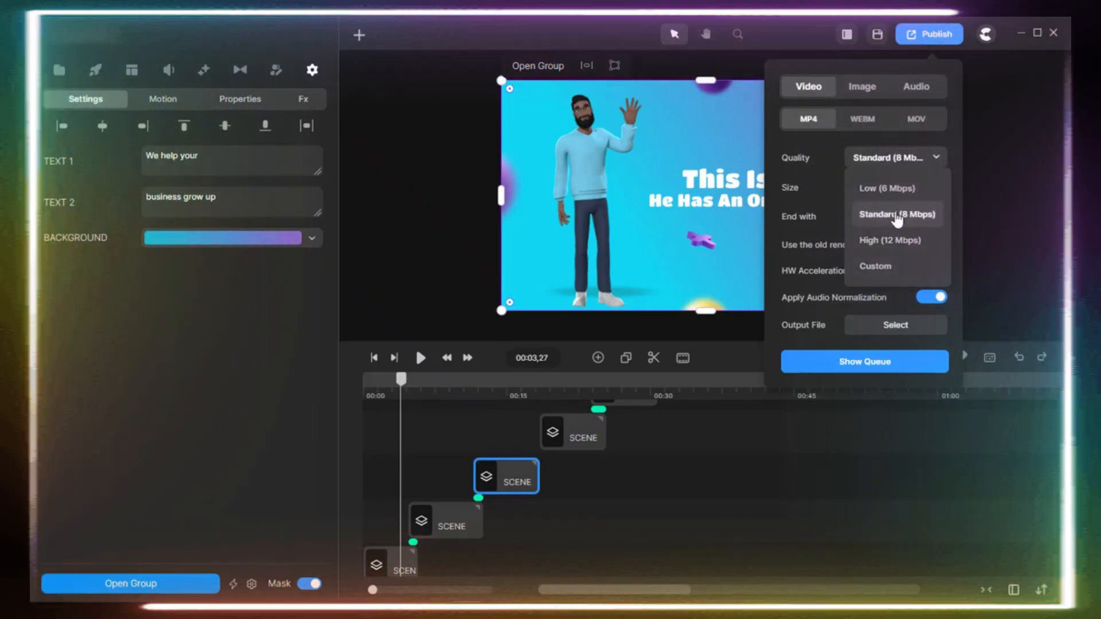
{"action": "left_click", "coordinate": [896, 215]}
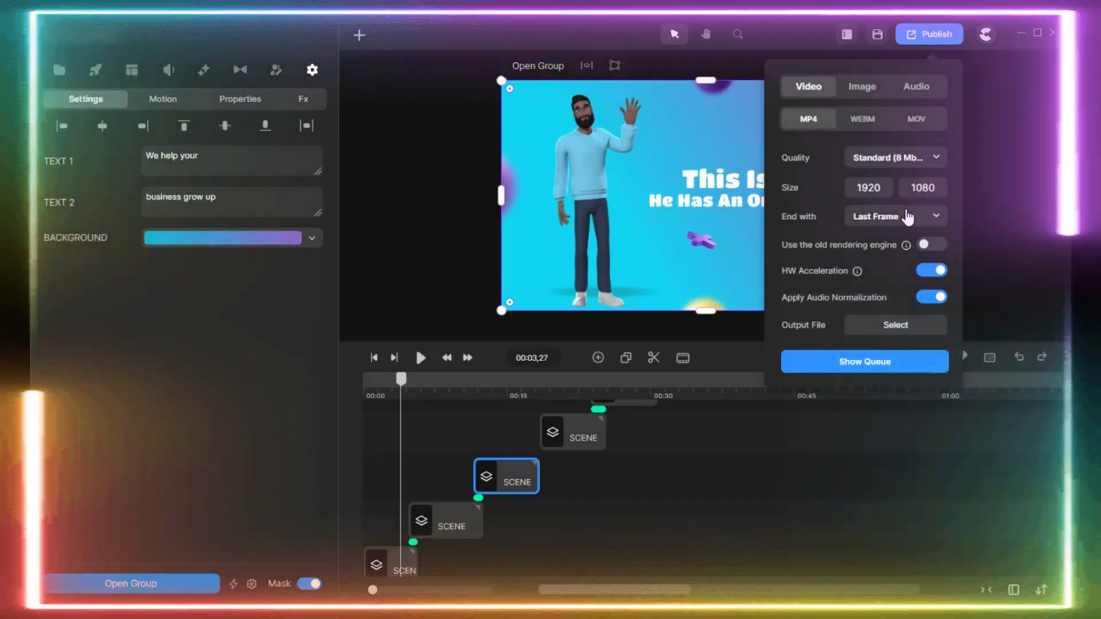
{"action": "left_click", "coordinate": [908, 217]}
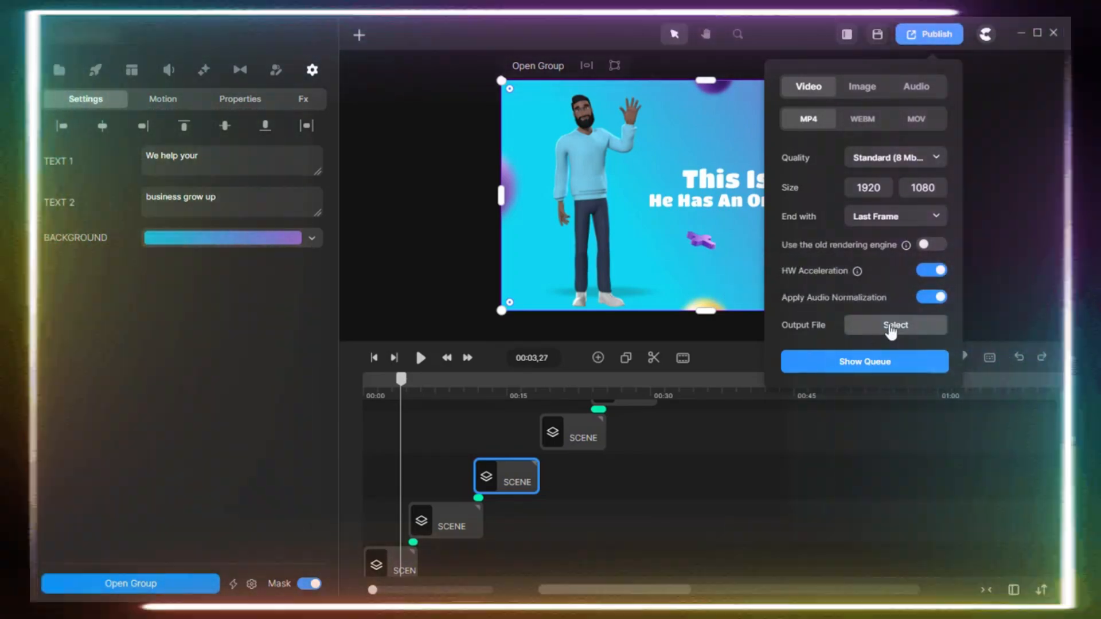
Save the project in the Animations folder under a file name made of "Meet" and a first name.
{"action": "left_click", "coordinate": [889, 327]}
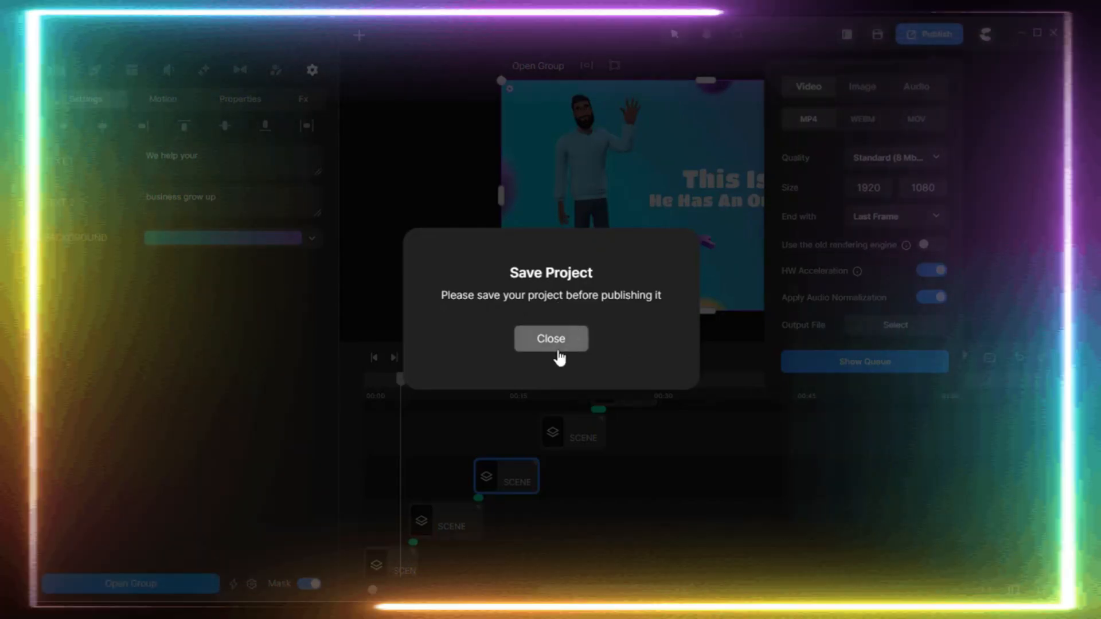
{"action": "left_click", "coordinate": [557, 344]}
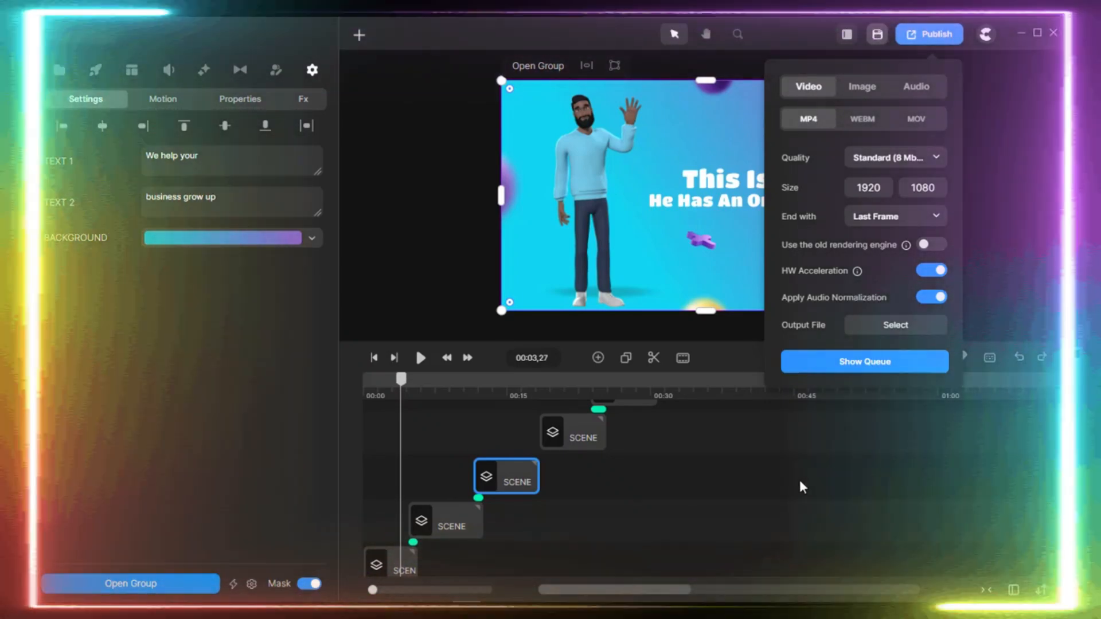
{"action": "key", "text": "ctrl+s"}
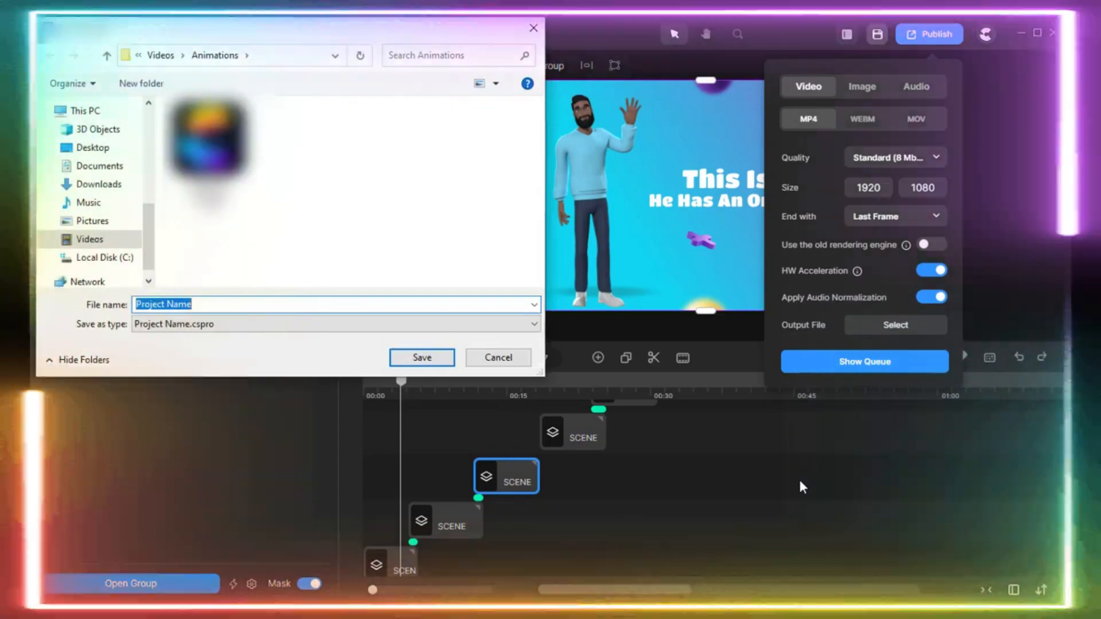
{"action": "type", "text": "Meet steve"}
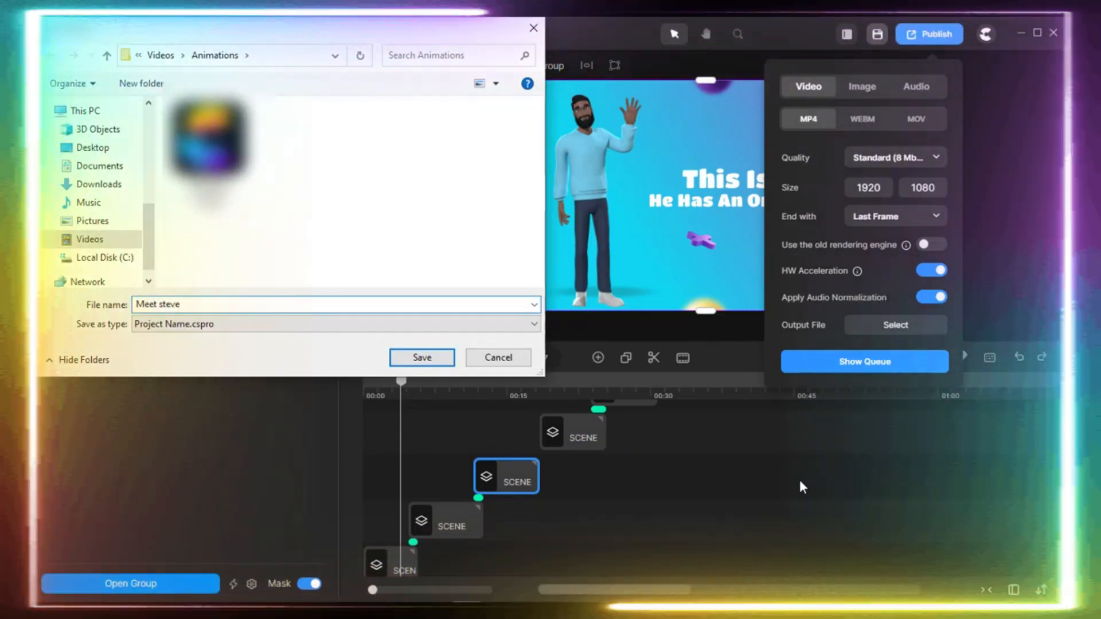
{"action": "key", "text": "Return"}
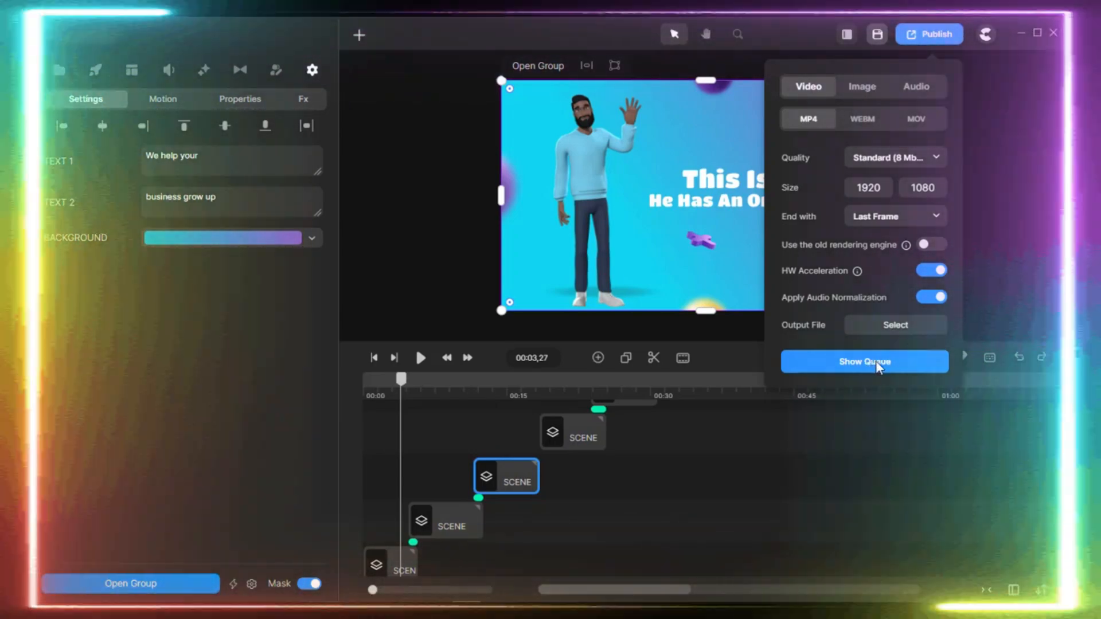
Set the MP4 output file in the Animations folder, naming it "meet" followed by the first character's first name.
{"action": "left_click", "coordinate": [607, 612]}
{"action": "left_click", "coordinate": [675, 512]}
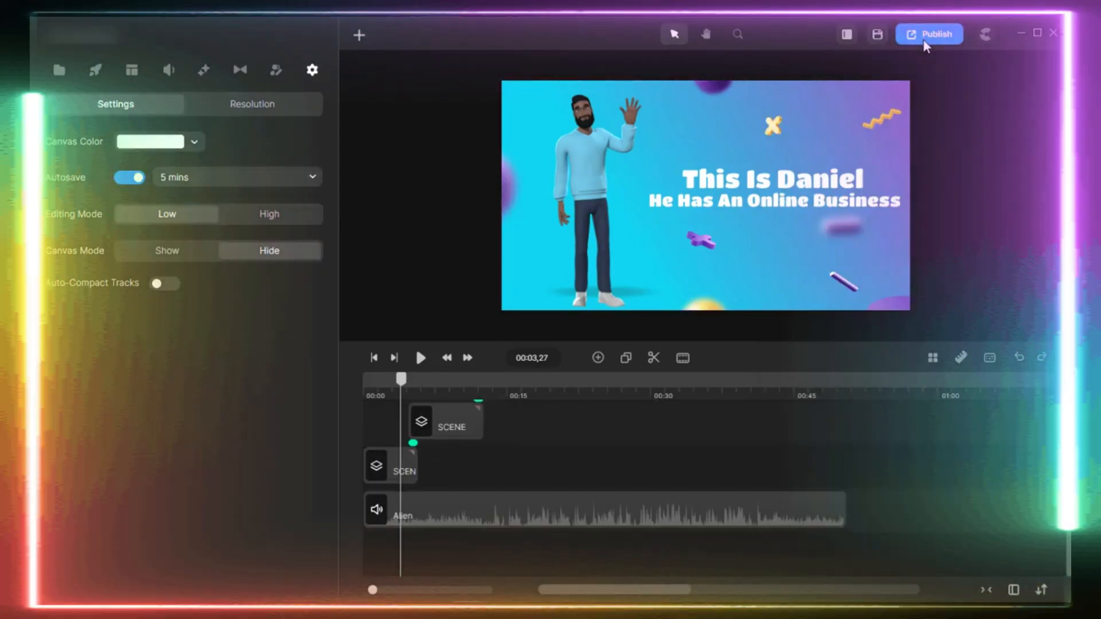
{"action": "left_click", "coordinate": [926, 36]}
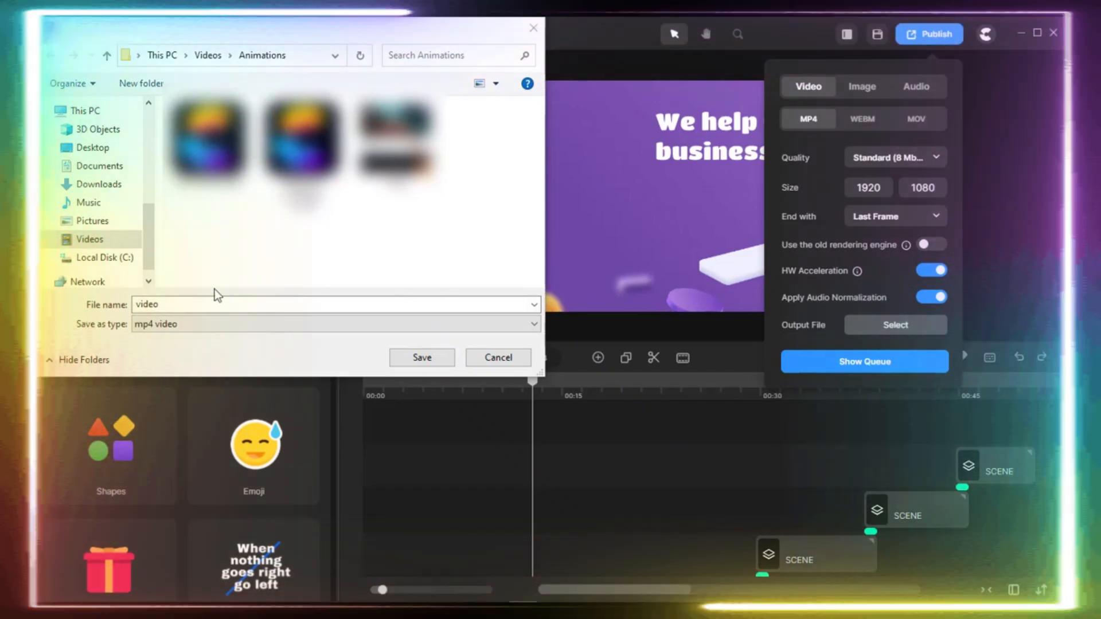
{"action": "left_click_drag", "start_coordinate": [201, 309], "coordinate": [73, 285]}
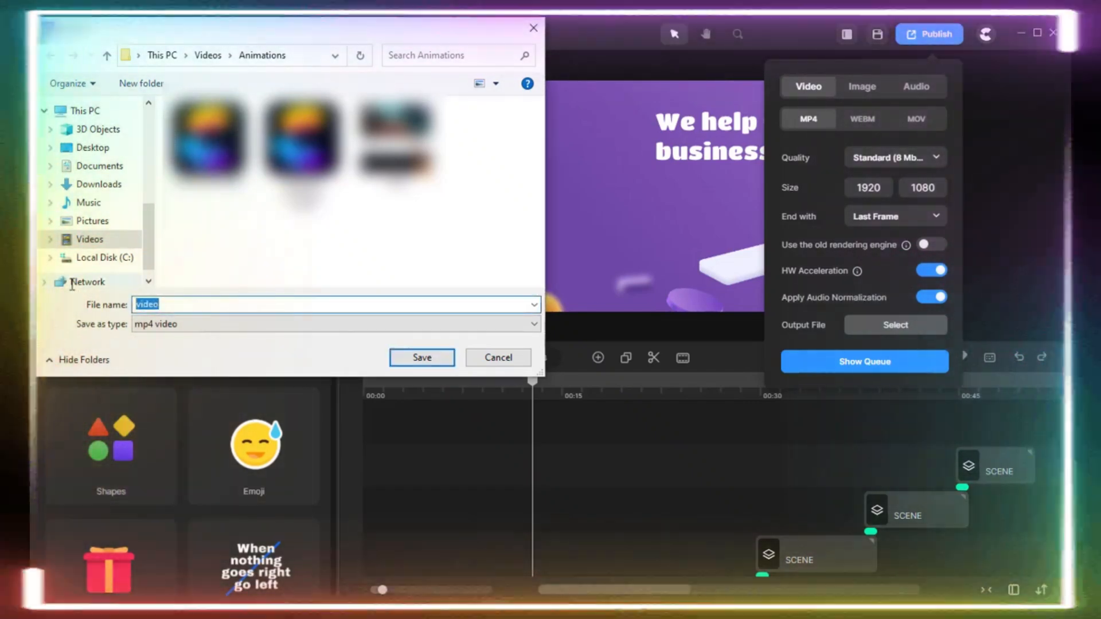
{"action": "type", "text": "mee"}
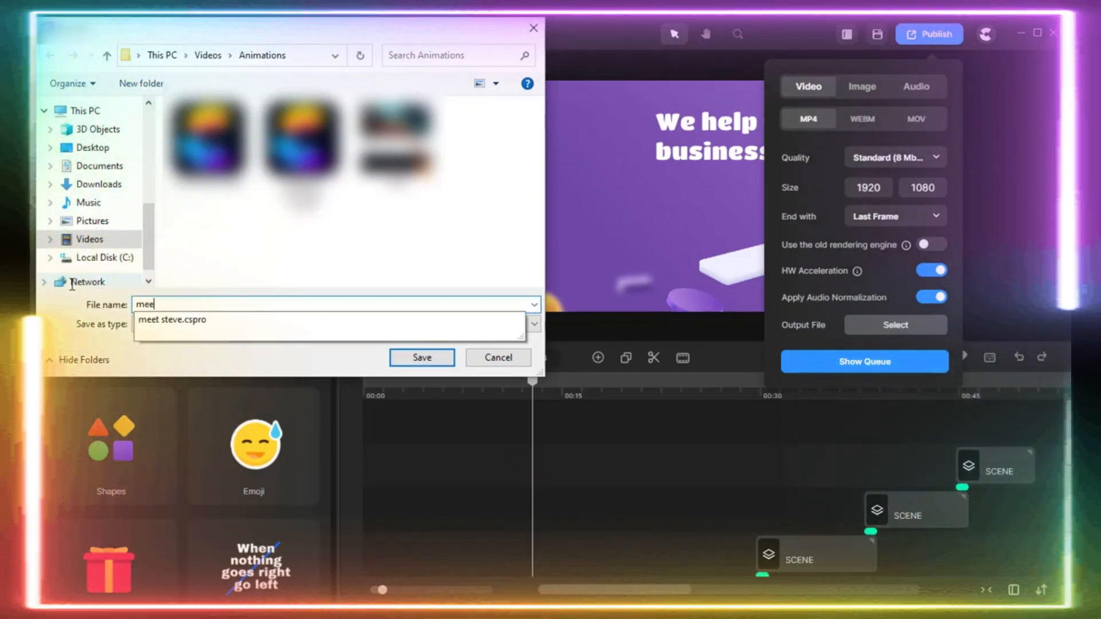
{"action": "type", "text": "t daniel"}
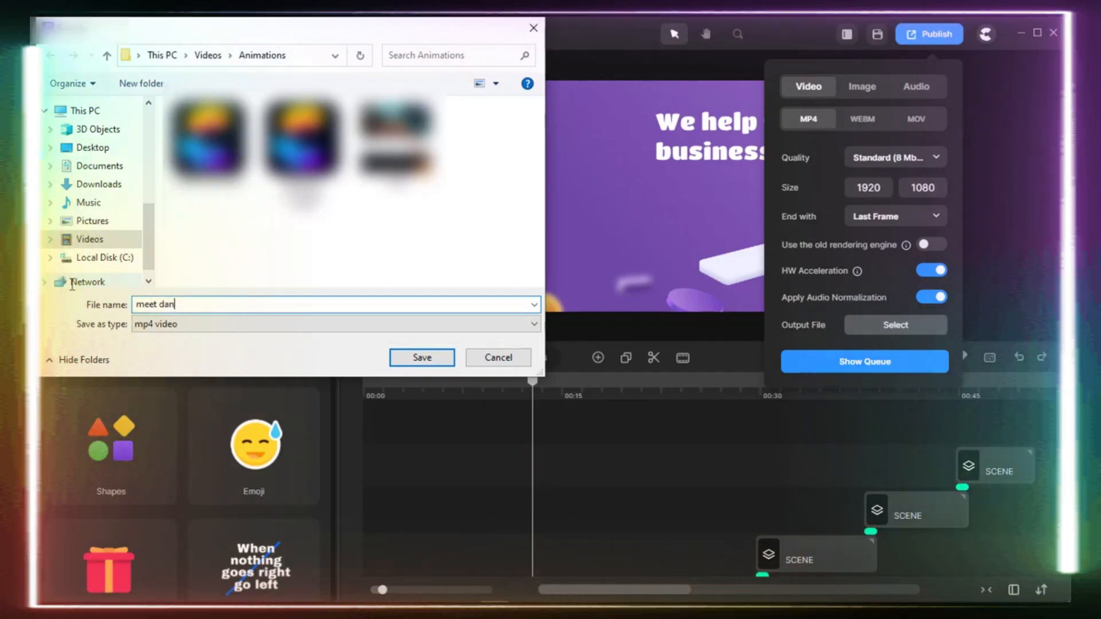
{"action": "key", "text": "Return"}
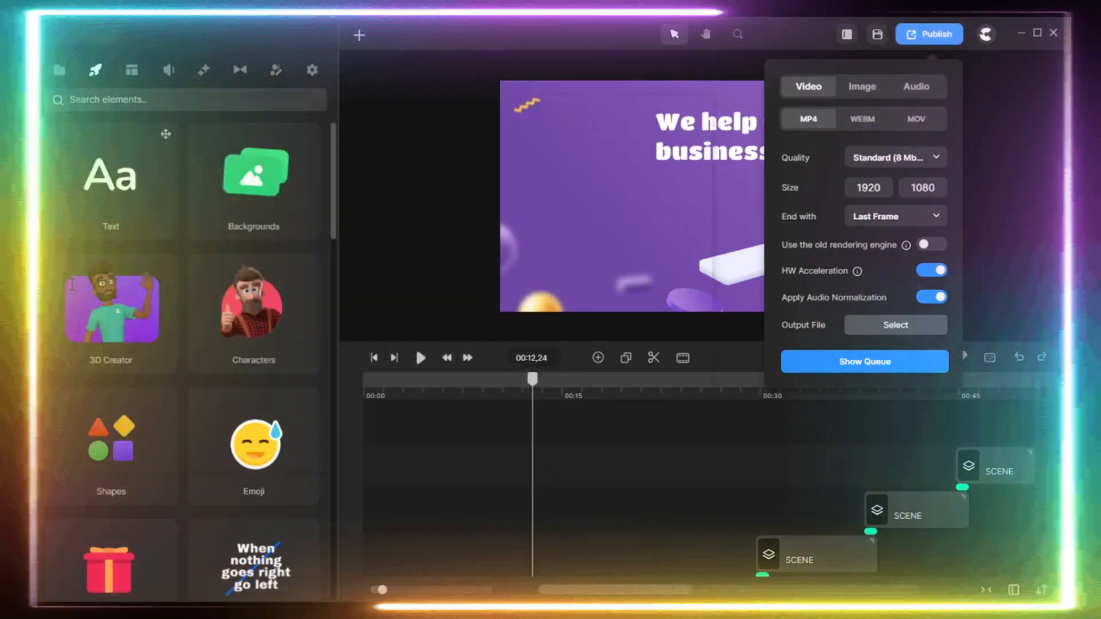
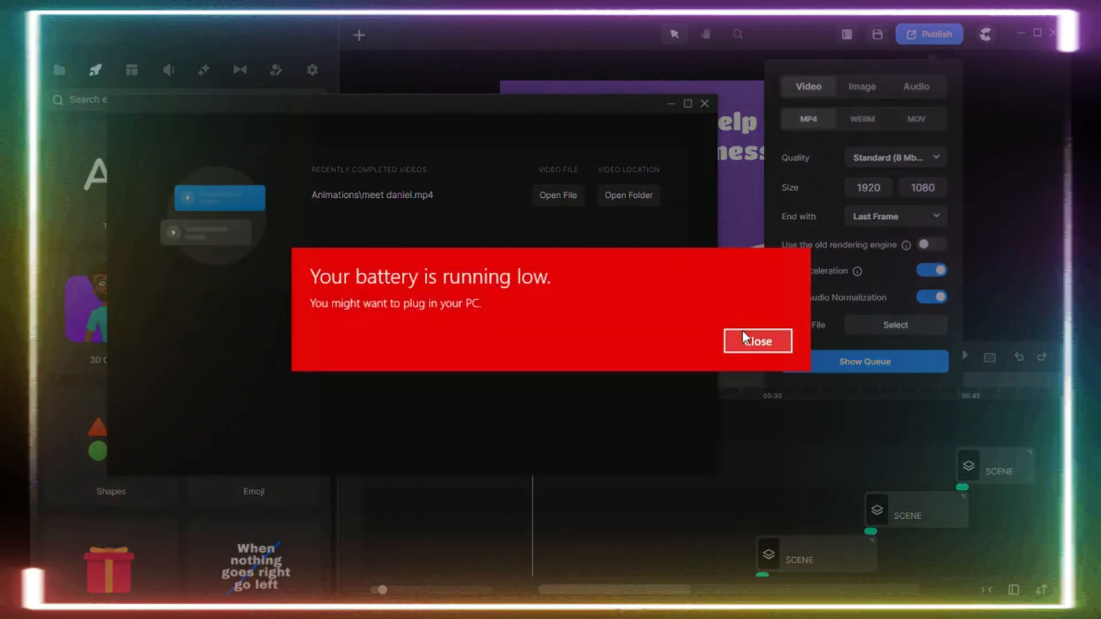
Dismiss the low-battery warning.
{"action": "left_click", "coordinate": [742, 338]}
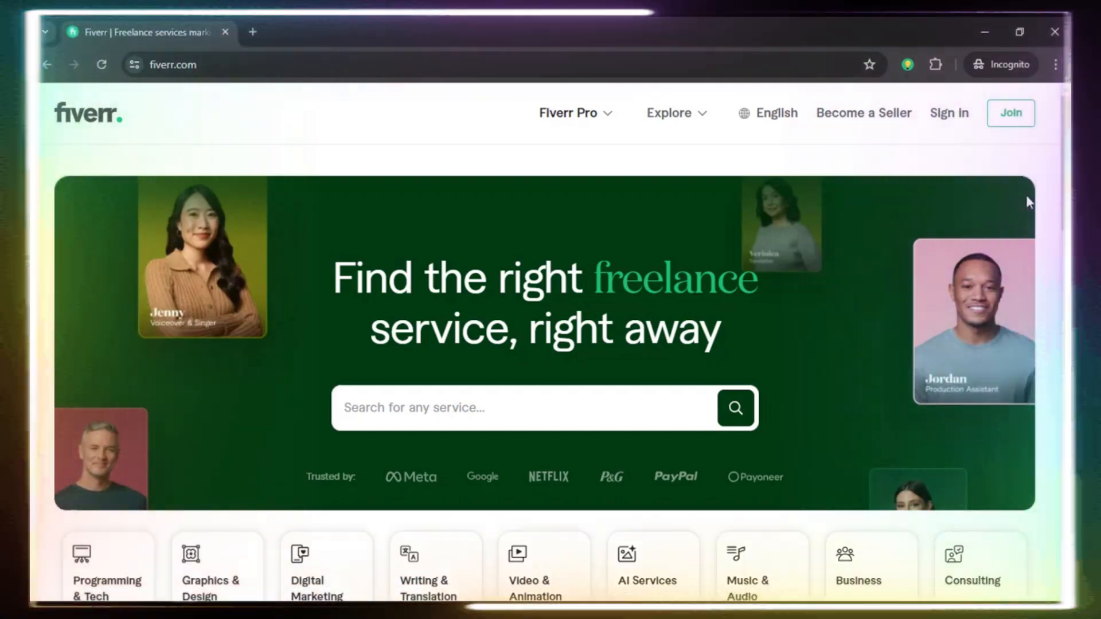
Switch to the Fiverr website in the browser and look through the homepage's service categories and popular services.
{"action": "scroll", "coordinate": [1061, 173], "scroll_direction": "down", "scroll_amount": 5}
{"action": "scroll", "coordinate": [1061, 270], "scroll_direction": "down", "scroll_amount": 2}
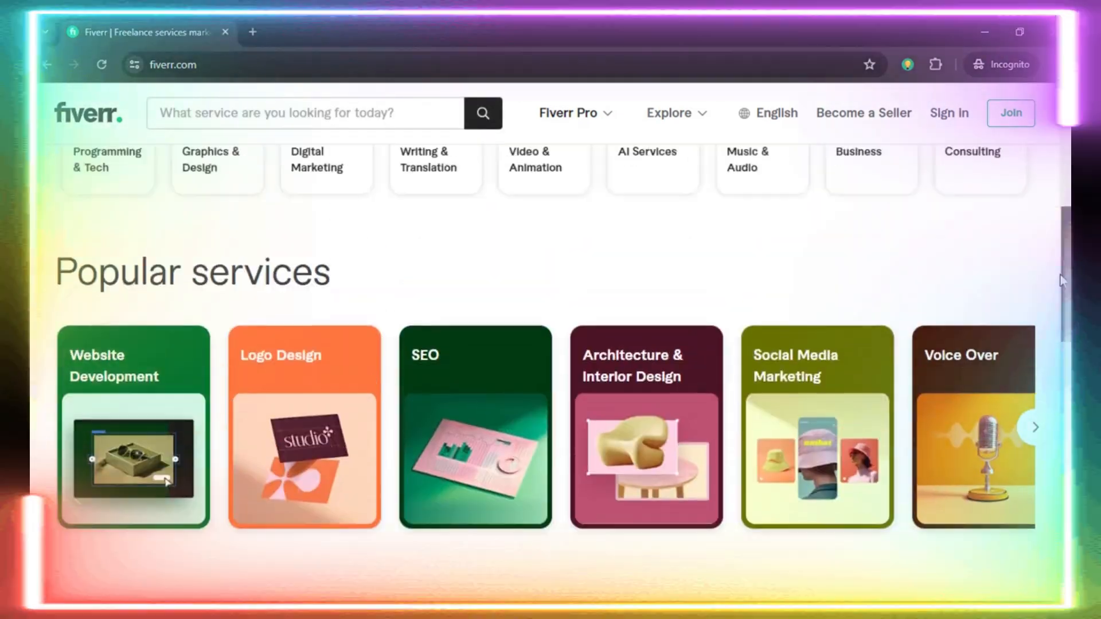
{"action": "scroll", "coordinate": [1062, 269], "scroll_direction": "up", "scroll_amount": 7}
{"action": "scroll", "coordinate": [1061, 269], "scroll_direction": "down", "scroll_amount": 6}
{"action": "left_click_drag", "start_coordinate": [1061, 269], "coordinate": [1058, 328]}
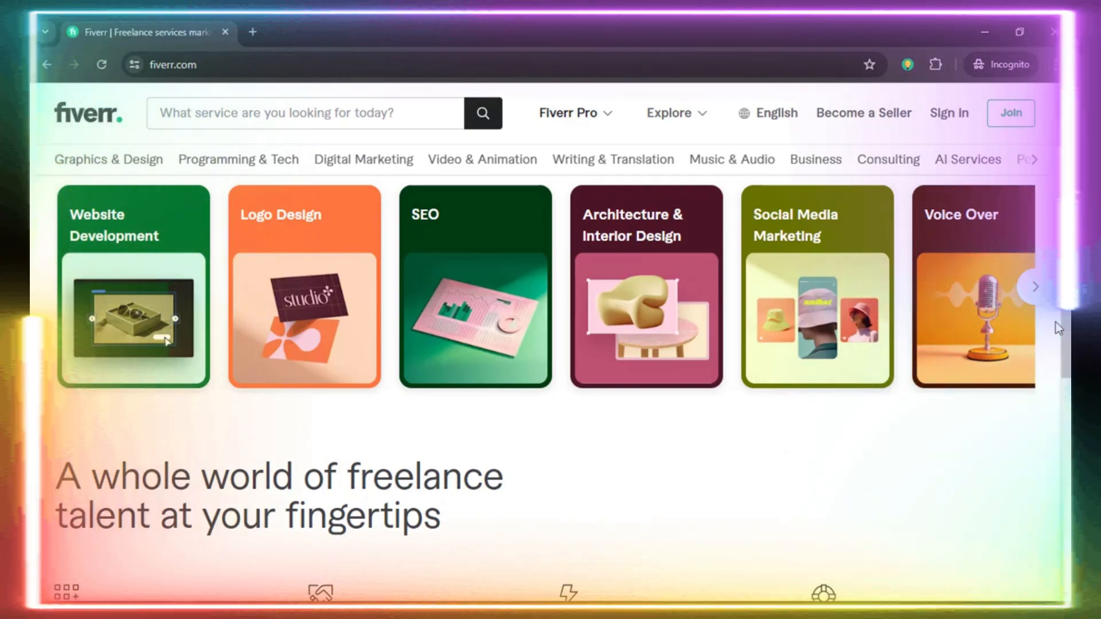
{"action": "scroll", "coordinate": [1058, 328], "scroll_direction": "up", "scroll_amount": 5}
{"action": "scroll", "coordinate": [1058, 328], "scroll_direction": "up", "scroll_amount": 1}
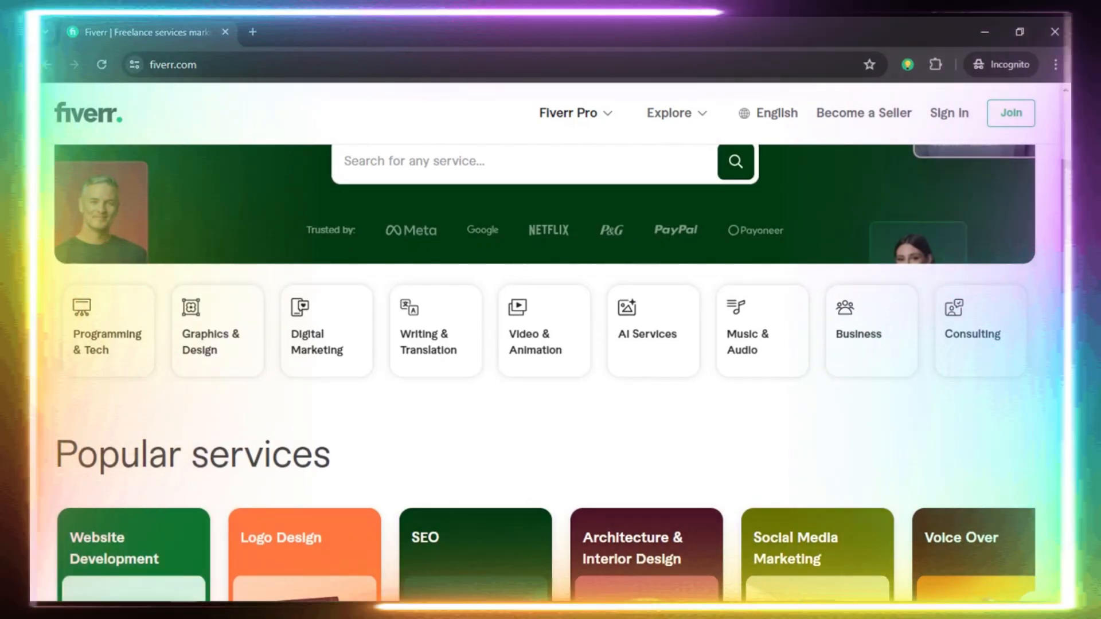
{"action": "scroll", "coordinate": [1070, 237], "scroll_direction": "up", "scroll_amount": 4}
{"action": "scroll", "coordinate": [1070, 237], "scroll_direction": "down", "scroll_amount": 4}
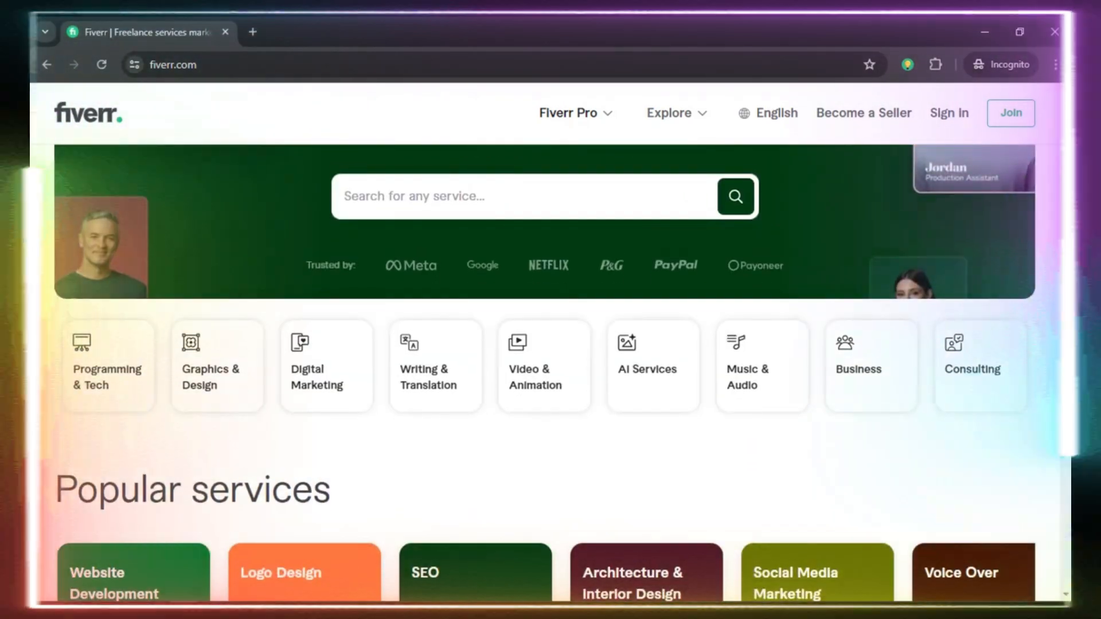
{"action": "left_click_drag", "start_coordinate": [1069, 236], "coordinate": [1071, 255]}
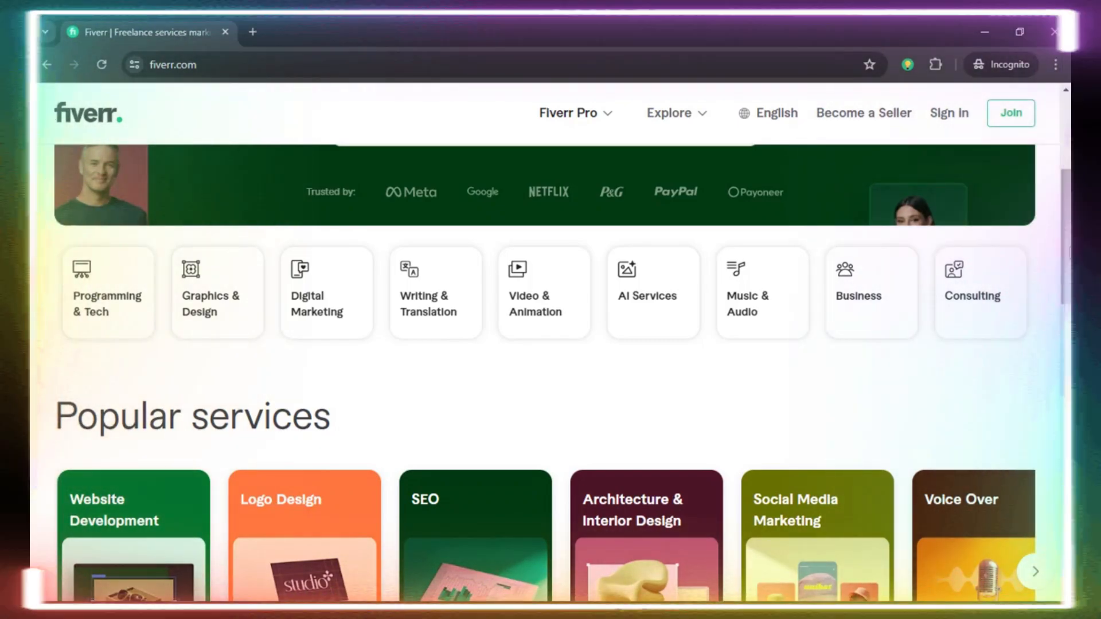
{"action": "left_click_drag", "start_coordinate": [1067, 253], "coordinate": [1066, 326]}
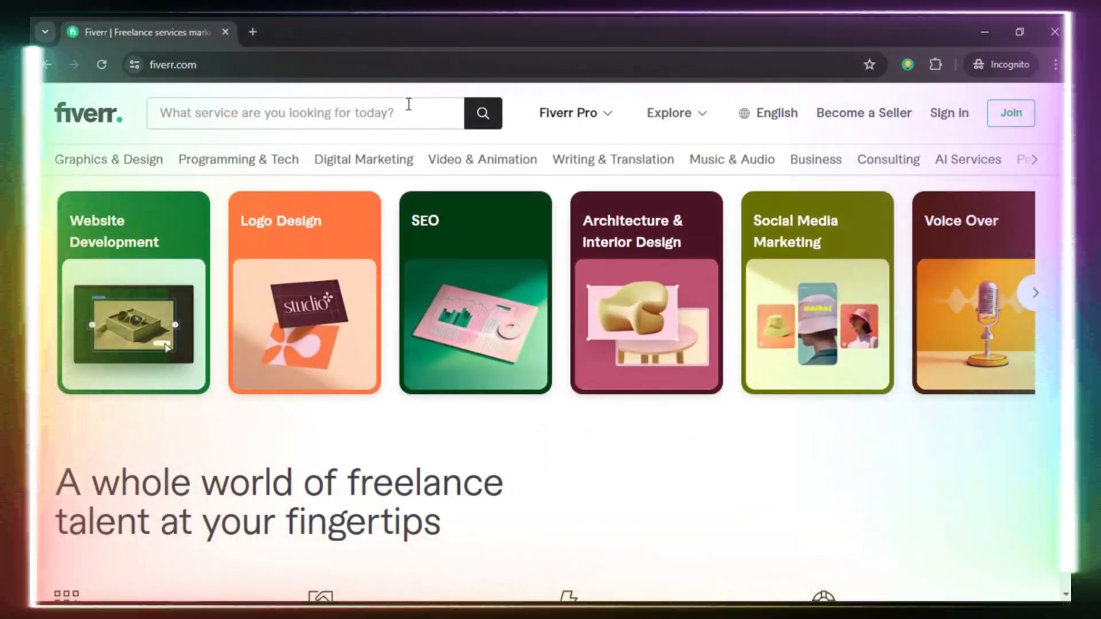
{"action": "mouse_move", "coordinate": [464, 170]}
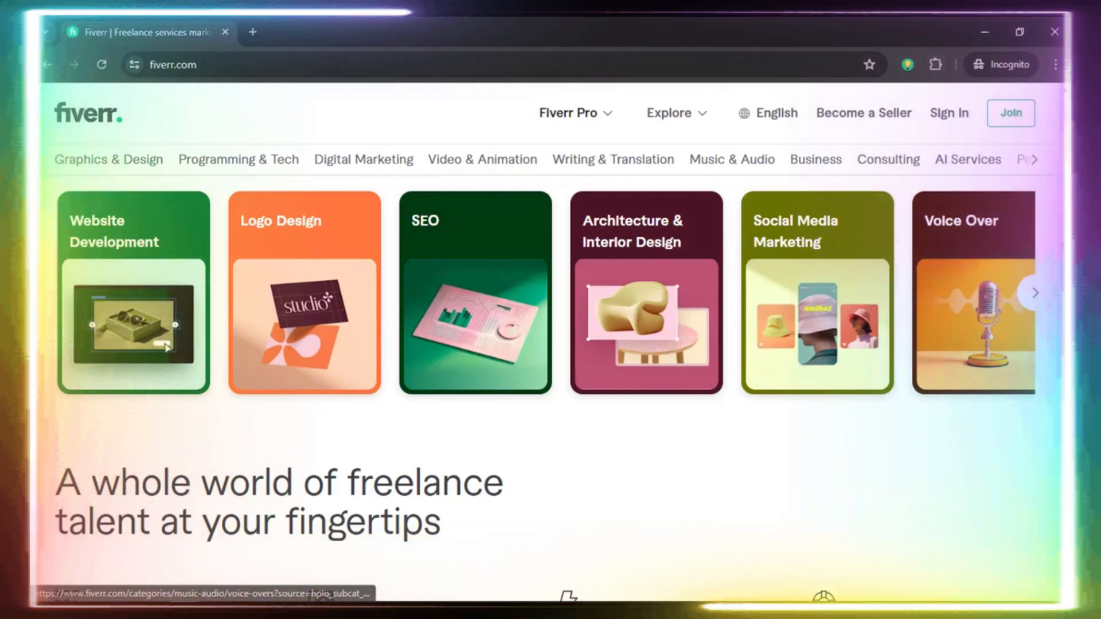
Search Fiverr for "2d video animation".
{"action": "scroll", "coordinate": [1042, 163], "scroll_direction": "up", "scroll_amount": 5}
{"action": "scroll", "coordinate": [1042, 164], "scroll_direction": "down", "scroll_amount": 1}
{"action": "left_click", "coordinate": [545, 238]}
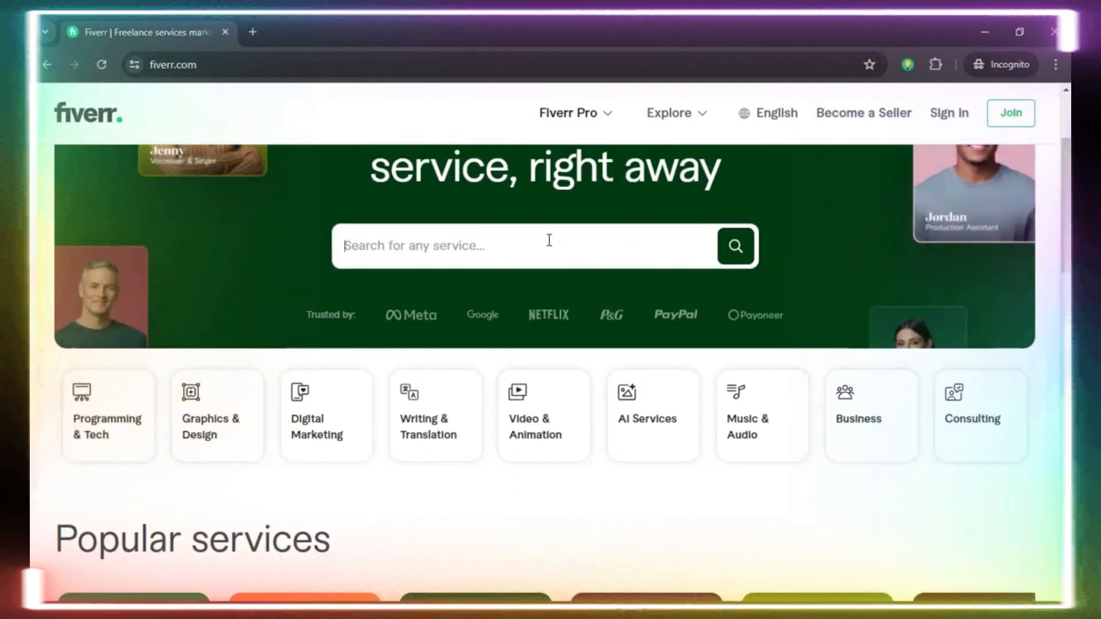
{"action": "type", "text": "2d"}
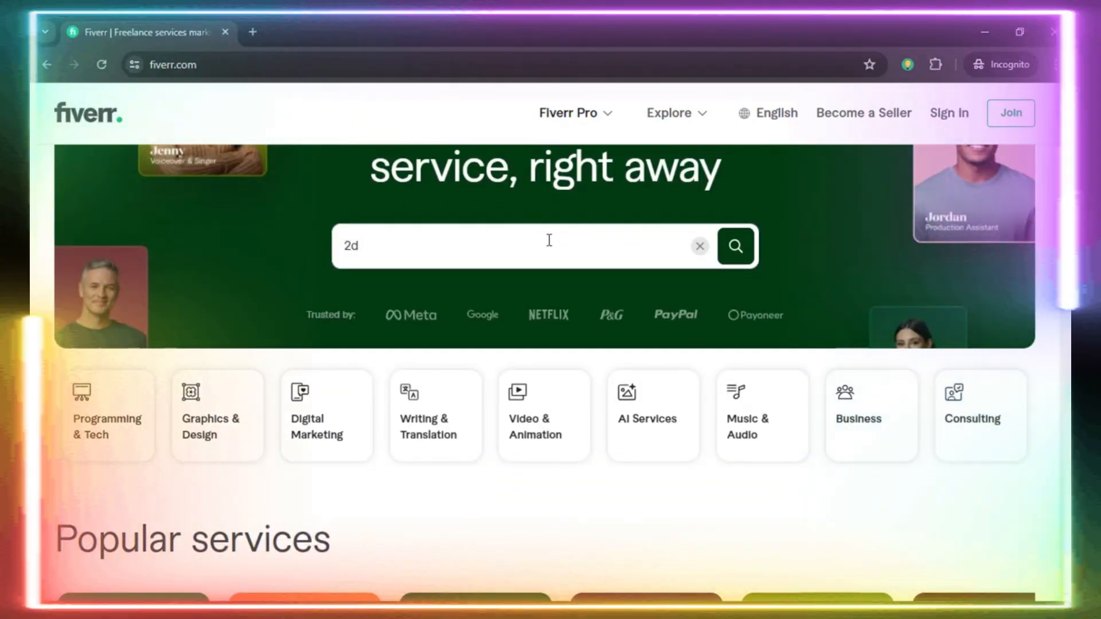
{"action": "type", "text": " video anim"}
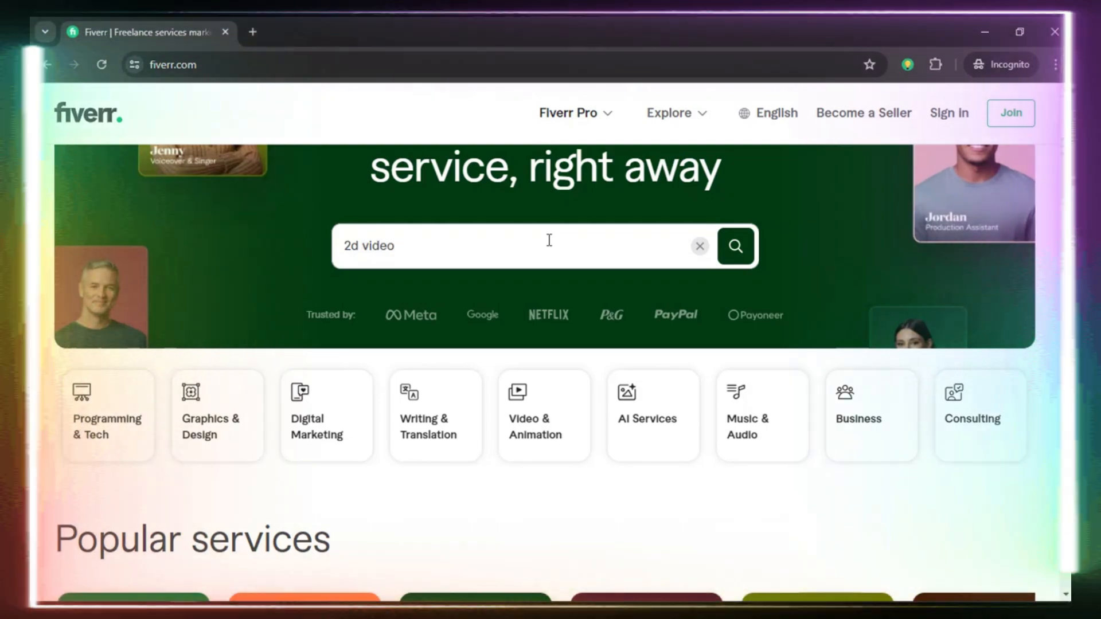
{"action": "type", "text": "ation"}
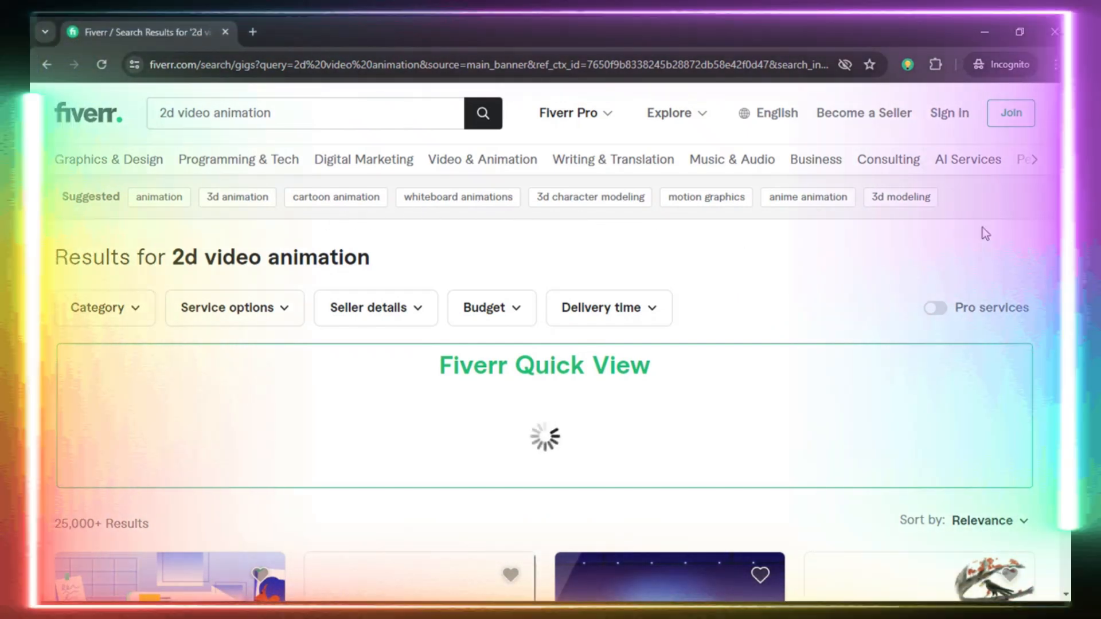
Open the "I will do cartoon animation video" gig in a new tab and view its Premium package.
{"action": "scroll", "coordinate": [550, 345], "scroll_direction": "down", "scroll_amount": 3}
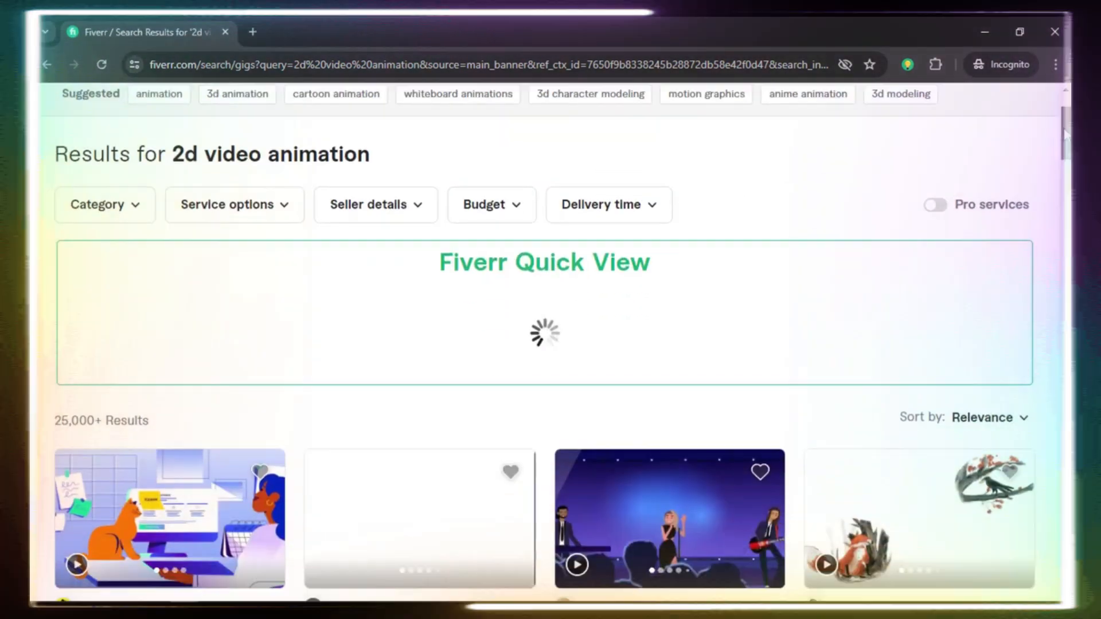
{"action": "scroll", "coordinate": [550, 345], "scroll_direction": "up", "scroll_amount": 3}
{"action": "left_click_drag", "start_coordinate": [1063, 104], "coordinate": [1063, 156]}
{"action": "scroll", "coordinate": [437, 168], "scroll_direction": "up", "scroll_amount": 1}
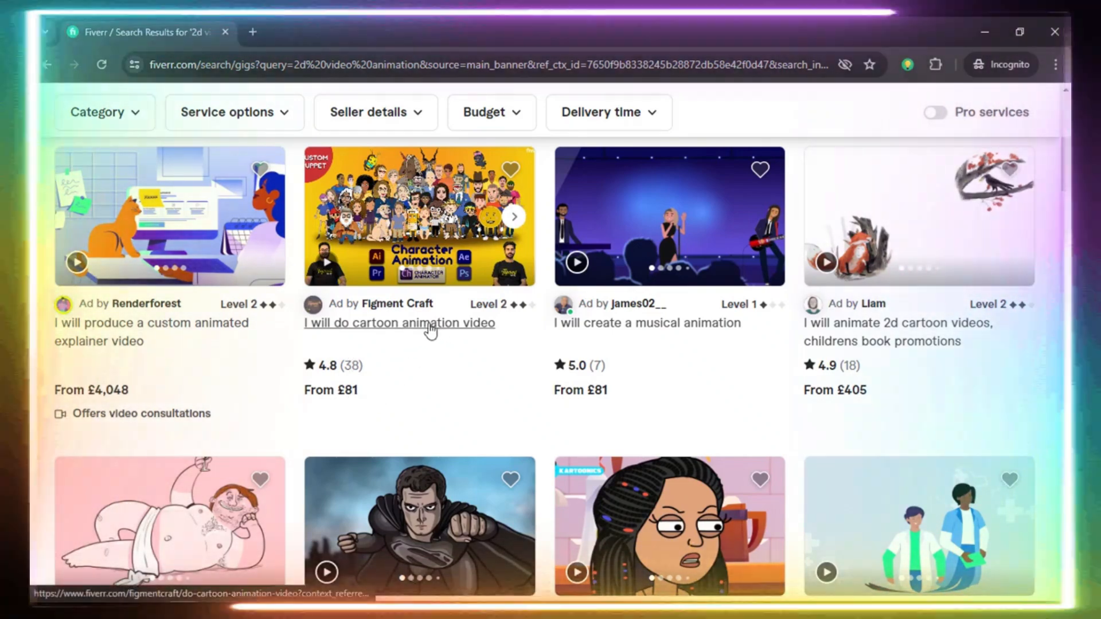
{"action": "right_click", "coordinate": [447, 321]}
{"action": "left_click", "coordinate": [465, 340]}
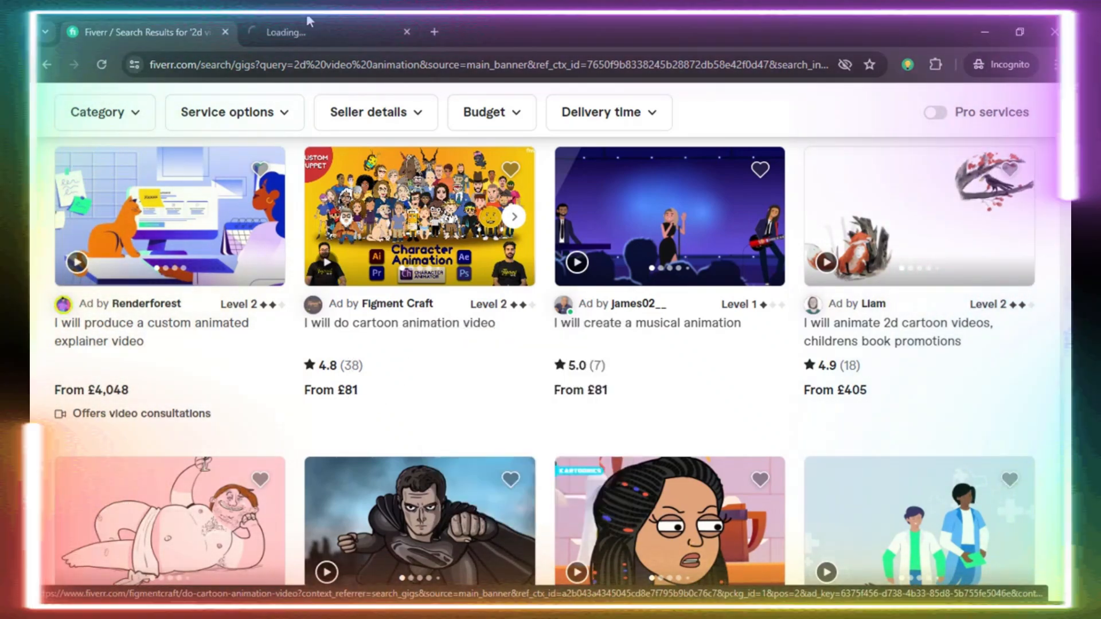
{"action": "left_click", "coordinate": [309, 22]}
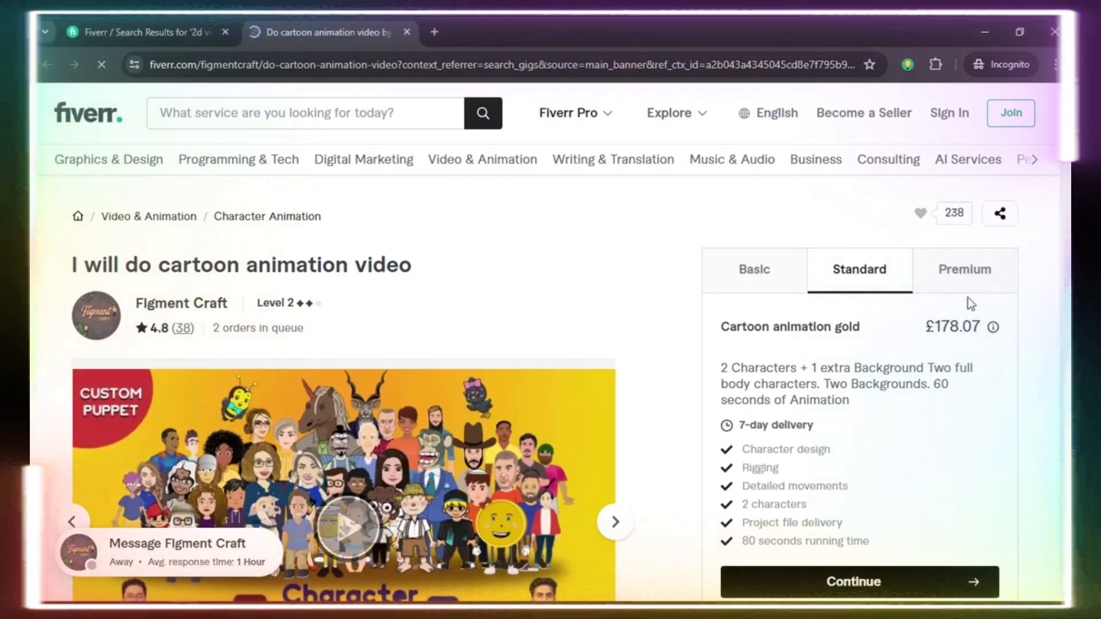
{"action": "left_click", "coordinate": [950, 278]}
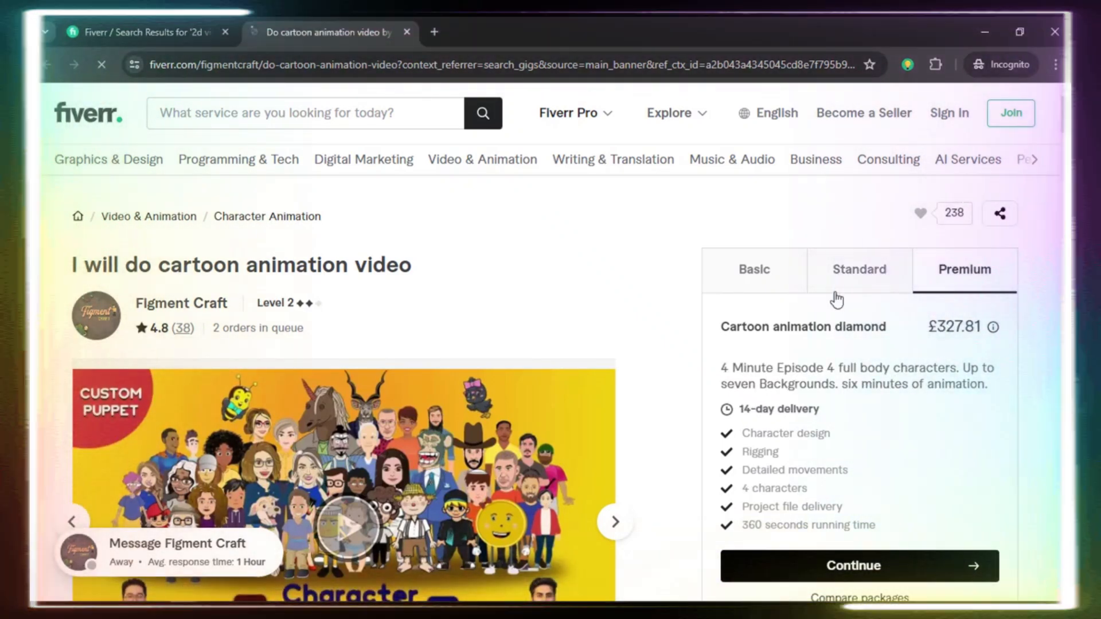
From the search results, open the "I will animate 2d cartoon videos, childrens book promotions" gig in a new tab and check its Basic price.
{"action": "left_click", "coordinate": [163, 35]}
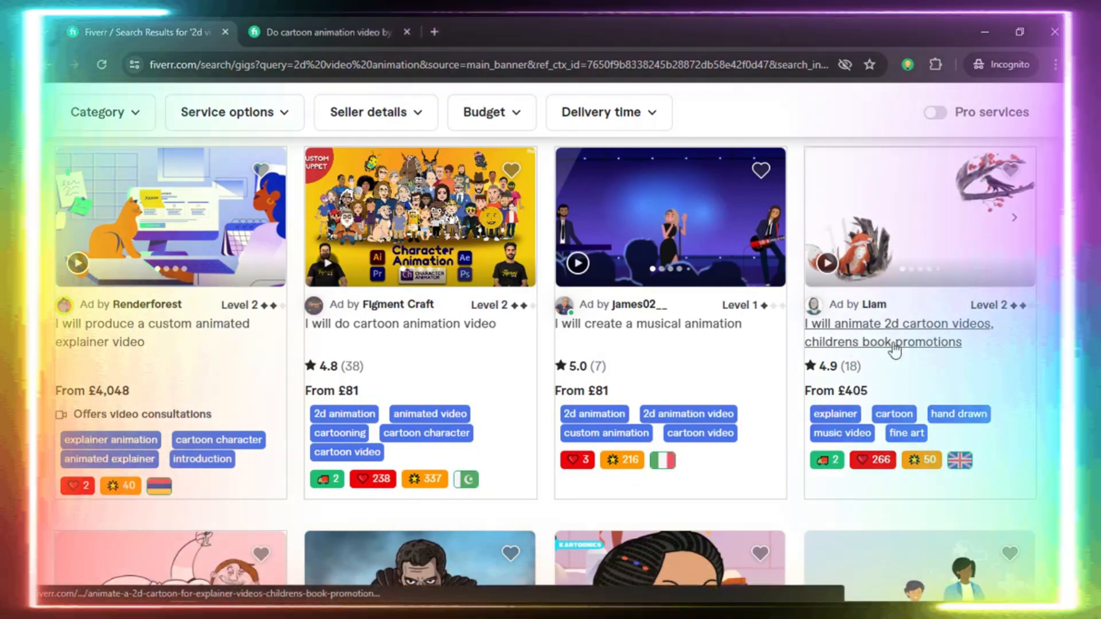
{"action": "right_click", "coordinate": [895, 349]}
{"action": "left_click", "coordinate": [876, 352]}
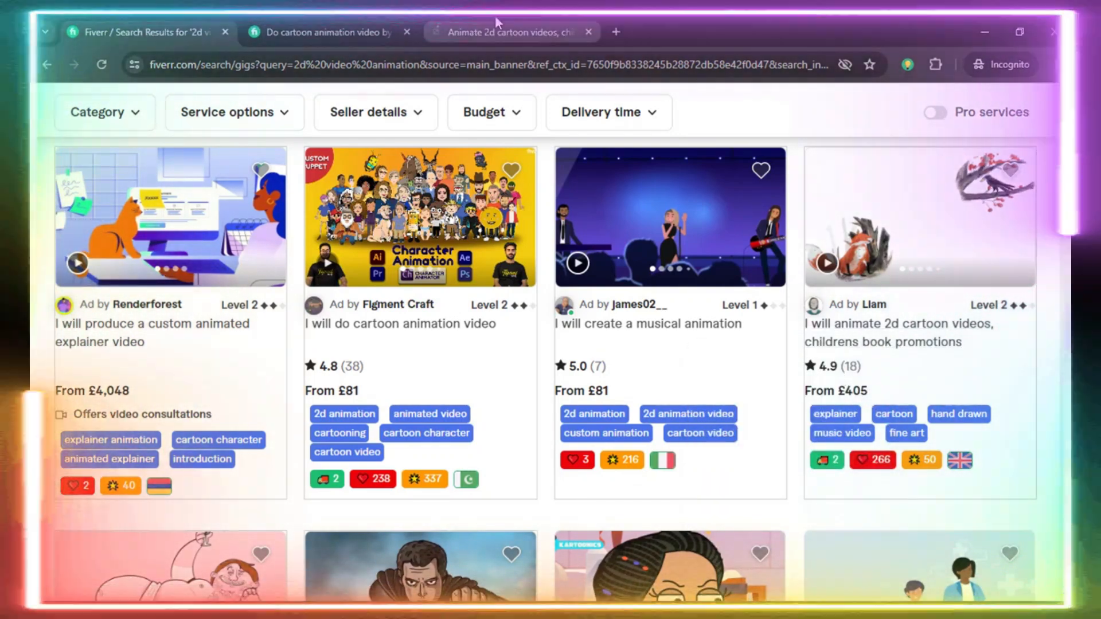
{"action": "left_click", "coordinate": [496, 28]}
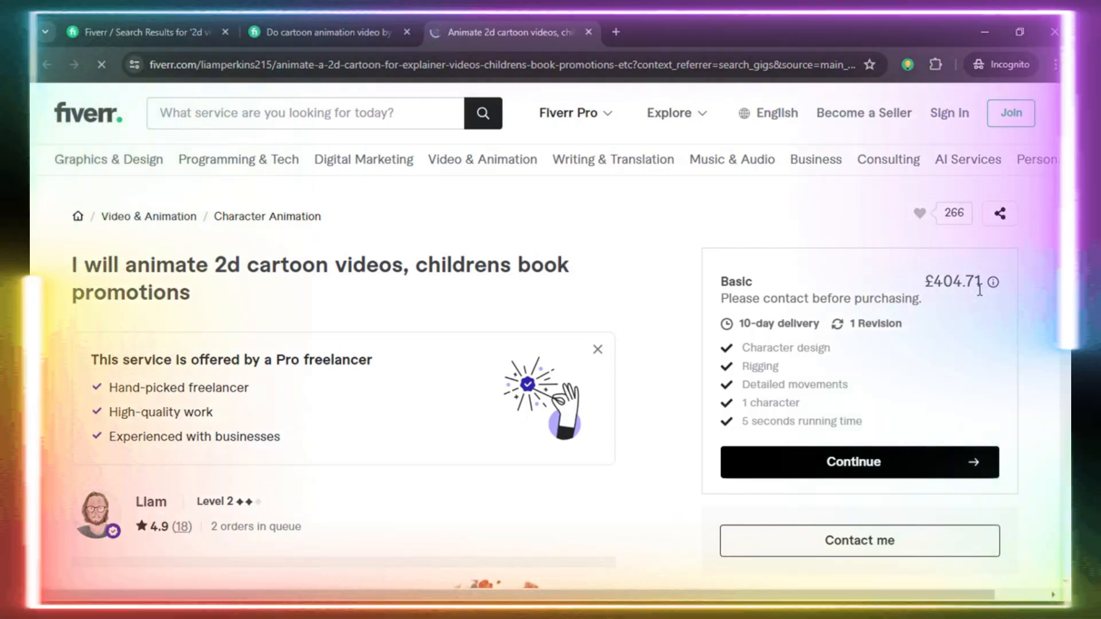
{"action": "left_click_drag", "start_coordinate": [980, 290], "coordinate": [938, 287]}
{"action": "left_click", "coordinate": [640, 182]}
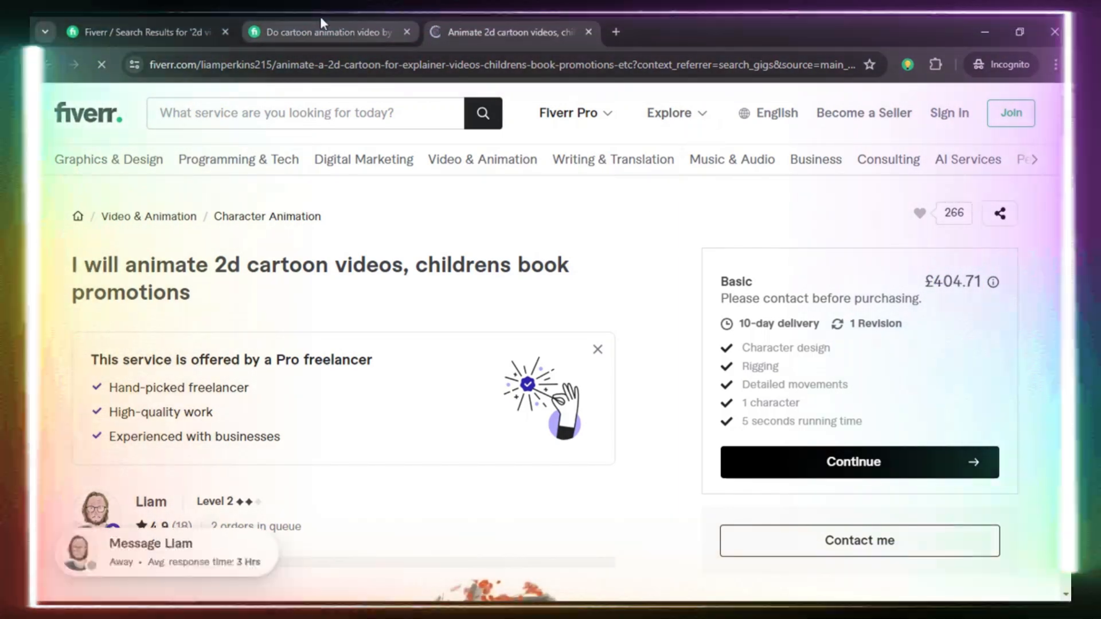
Return to the 2d video animation search results and examine the listed gigs' prices, ratings and animation styles.
{"action": "left_click", "coordinate": [320, 17]}
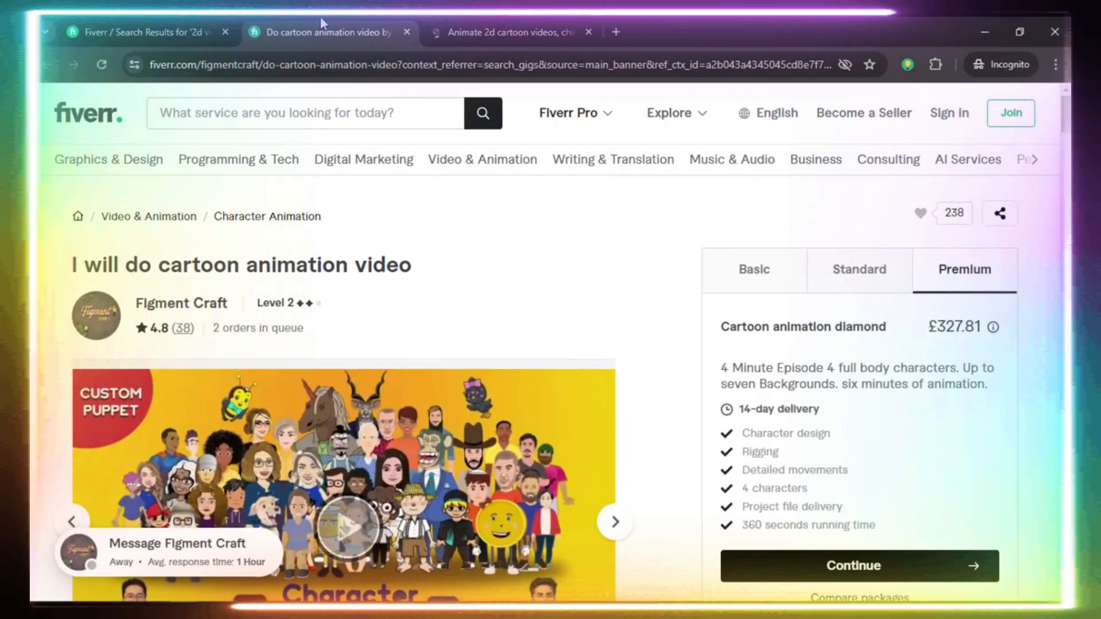
{"action": "left_click", "coordinate": [179, 17]}
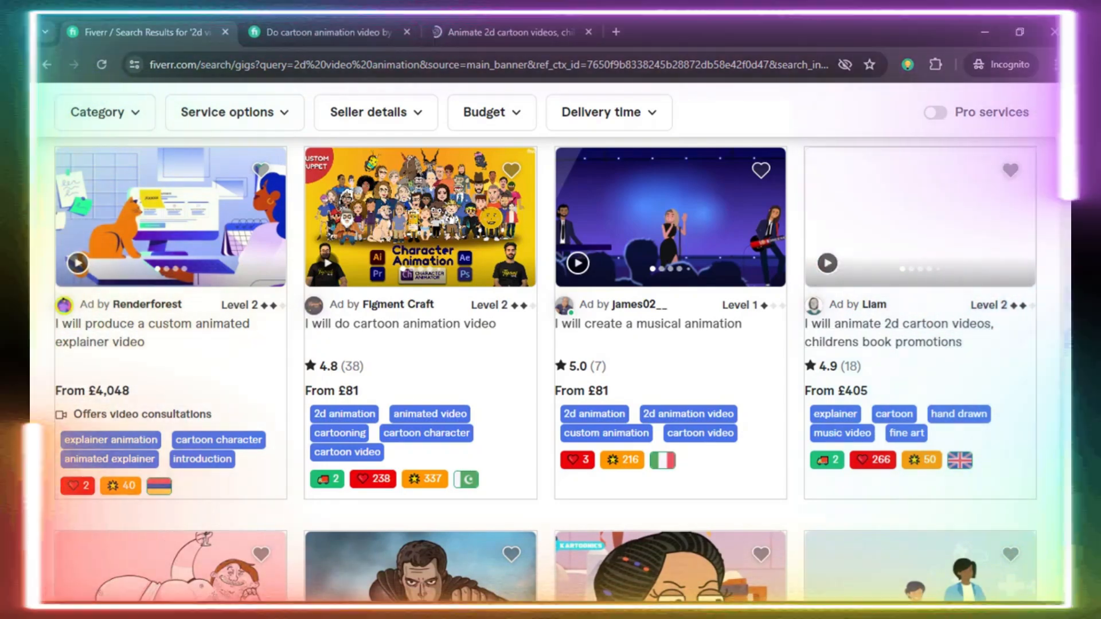
{"action": "scroll", "coordinate": [550, 344], "scroll_direction": "down", "scroll_amount": 5}
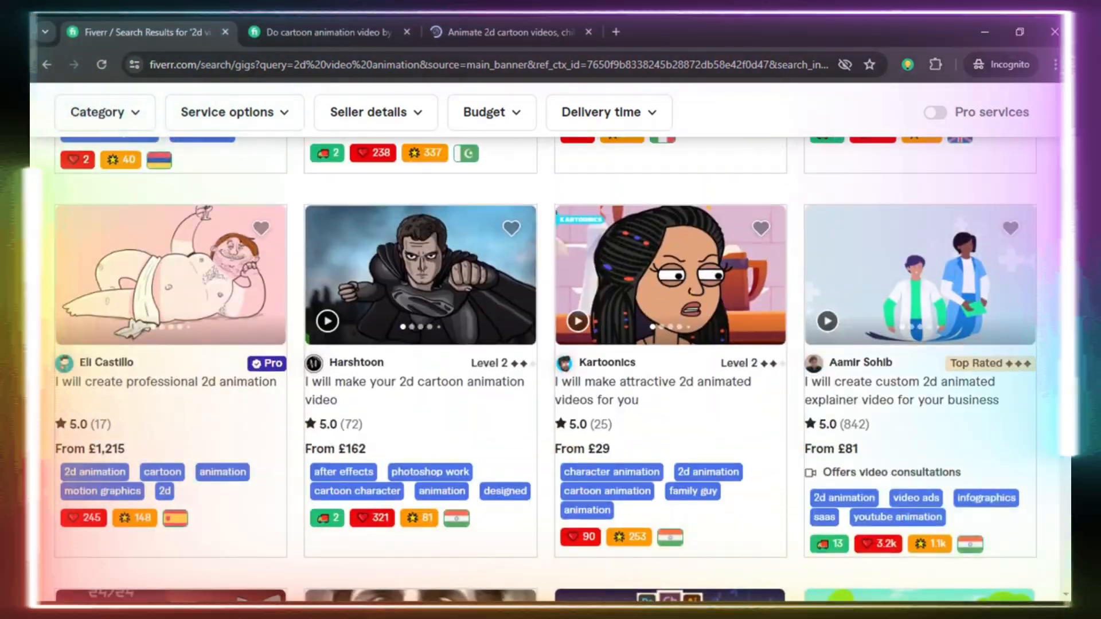
{"action": "scroll", "coordinate": [550, 344], "scroll_direction": "down", "scroll_amount": 7}
{"action": "scroll", "coordinate": [551, 344], "scroll_direction": "up", "scroll_amount": 5}
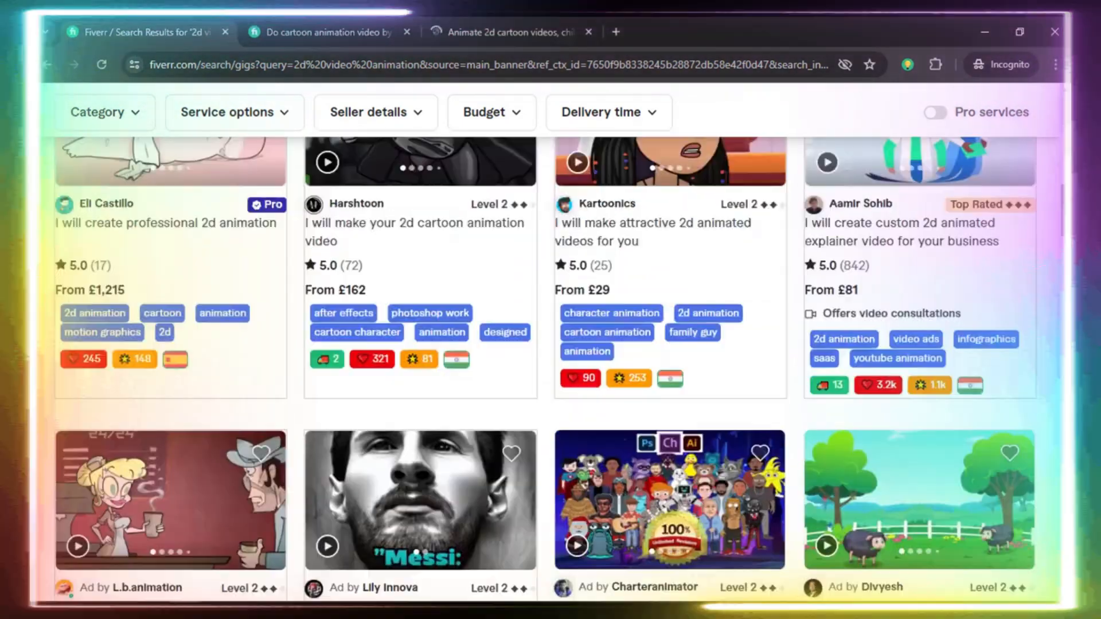
{"action": "scroll", "coordinate": [550, 343], "scroll_direction": "down", "scroll_amount": 5}
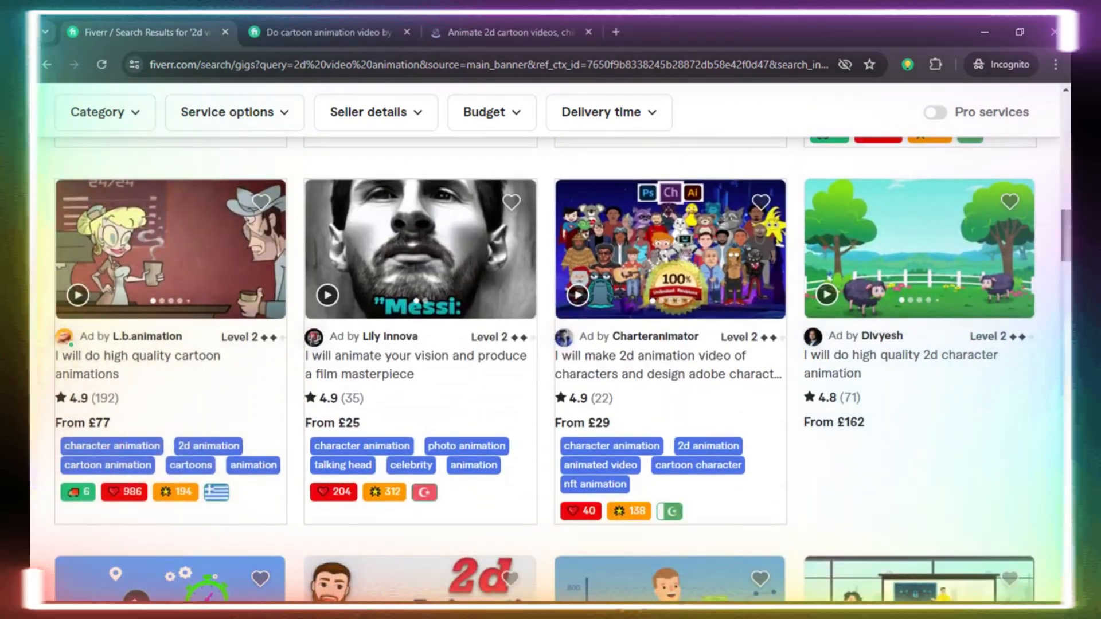
{"action": "scroll", "coordinate": [550, 343], "scroll_direction": "down", "scroll_amount": 5}
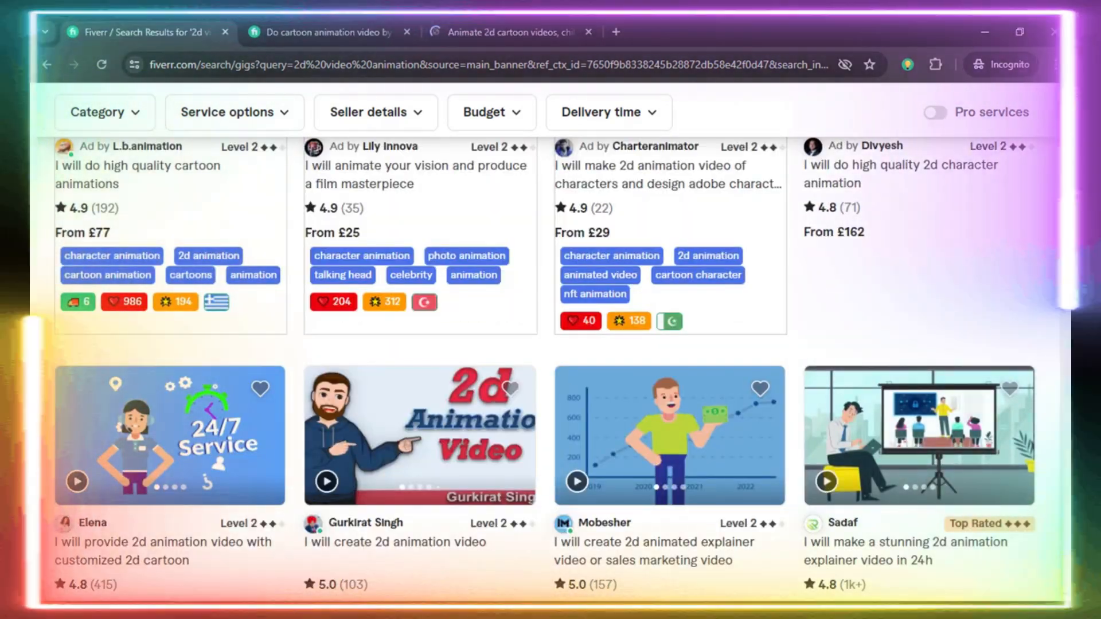
{"action": "scroll", "coordinate": [550, 344], "scroll_direction": "down", "scroll_amount": 1}
{"action": "scroll", "coordinate": [551, 343], "scroll_direction": "down", "scroll_amount": 1}
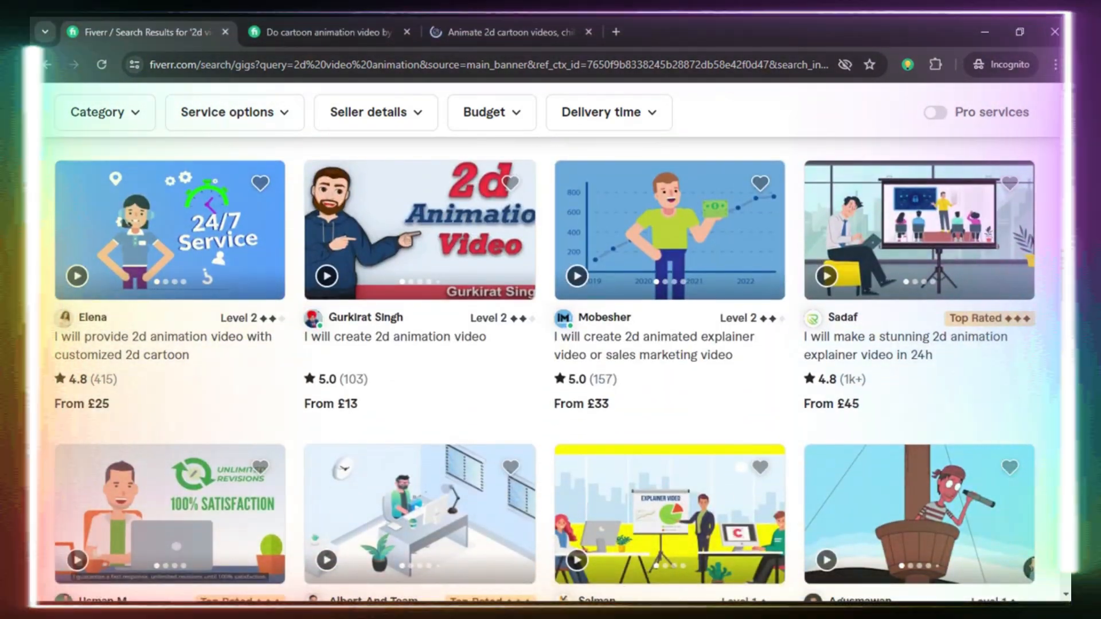
{"action": "scroll", "coordinate": [550, 344], "scroll_direction": "down", "scroll_amount": 1}
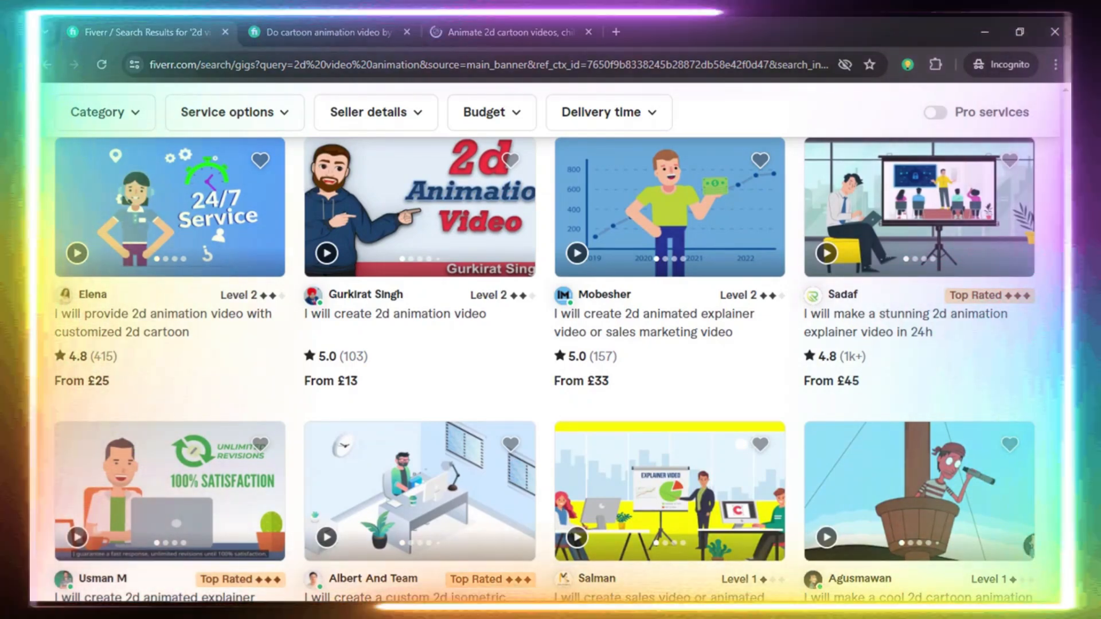
{"action": "scroll", "coordinate": [550, 344], "scroll_direction": "down", "scroll_amount": 6}
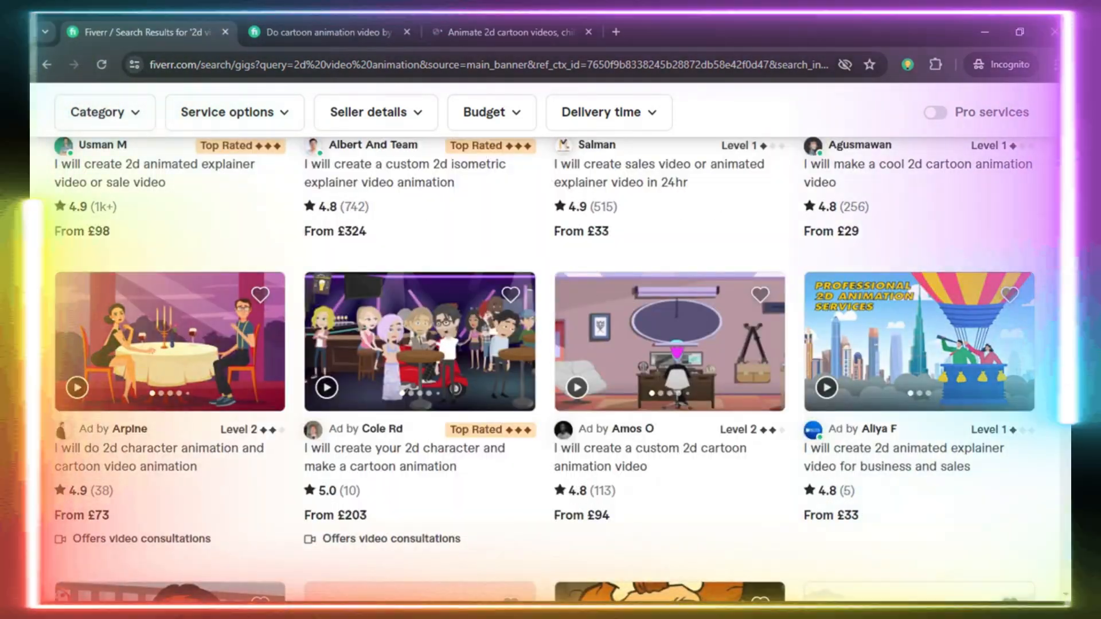
{"action": "scroll", "coordinate": [550, 344], "scroll_direction": "up", "scroll_amount": 2}
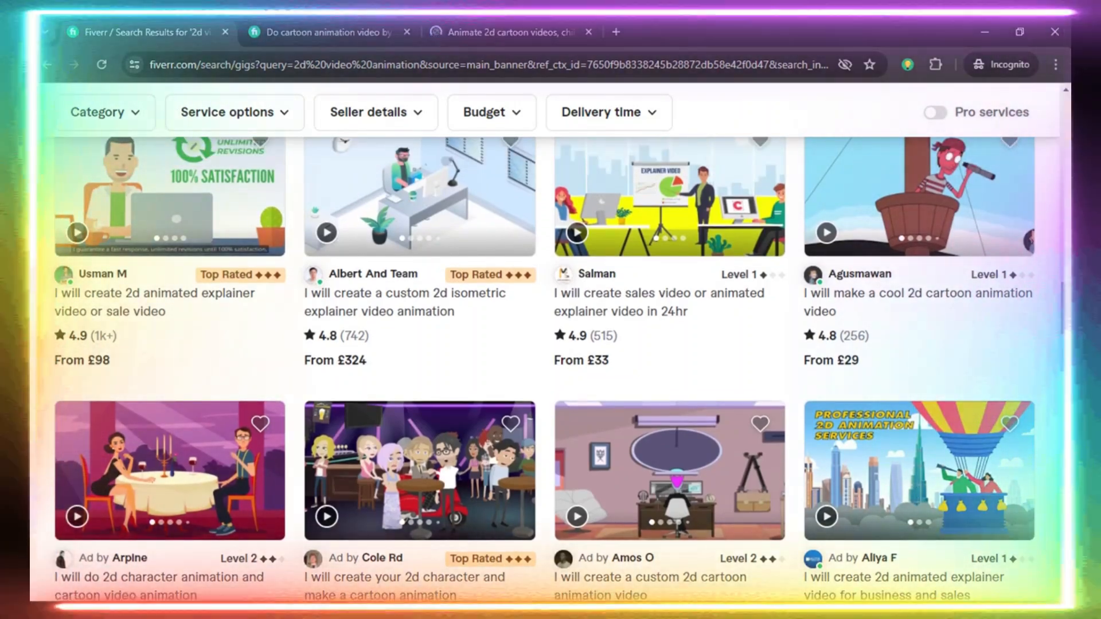
{"action": "scroll", "coordinate": [1067, 256], "scroll_direction": "up", "scroll_amount": 8}
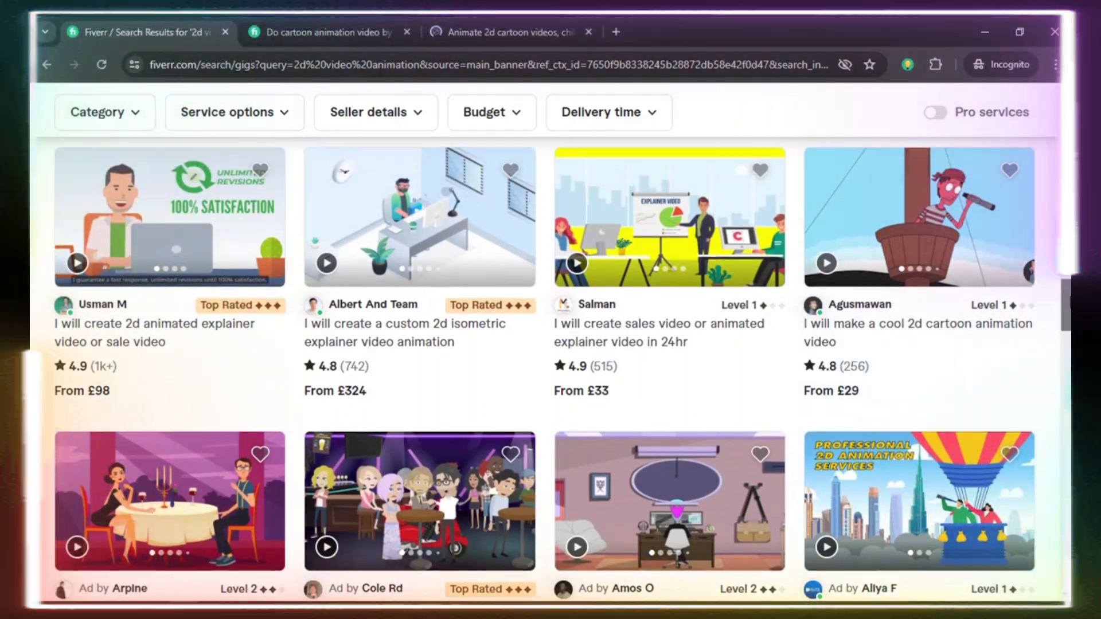
{"action": "scroll", "coordinate": [1067, 257], "scroll_direction": "up", "scroll_amount": 2}
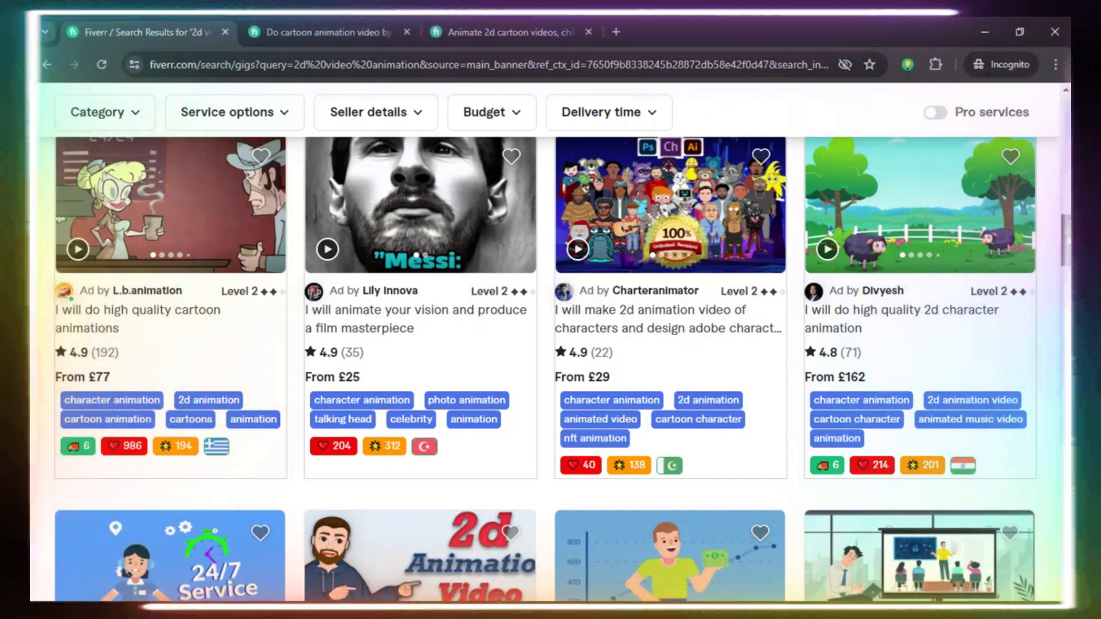
{"action": "scroll", "coordinate": [830, 231], "scroll_direction": "up", "scroll_amount": 6}
{"action": "scroll", "coordinate": [831, 231], "scroll_direction": "down", "scroll_amount": 6}
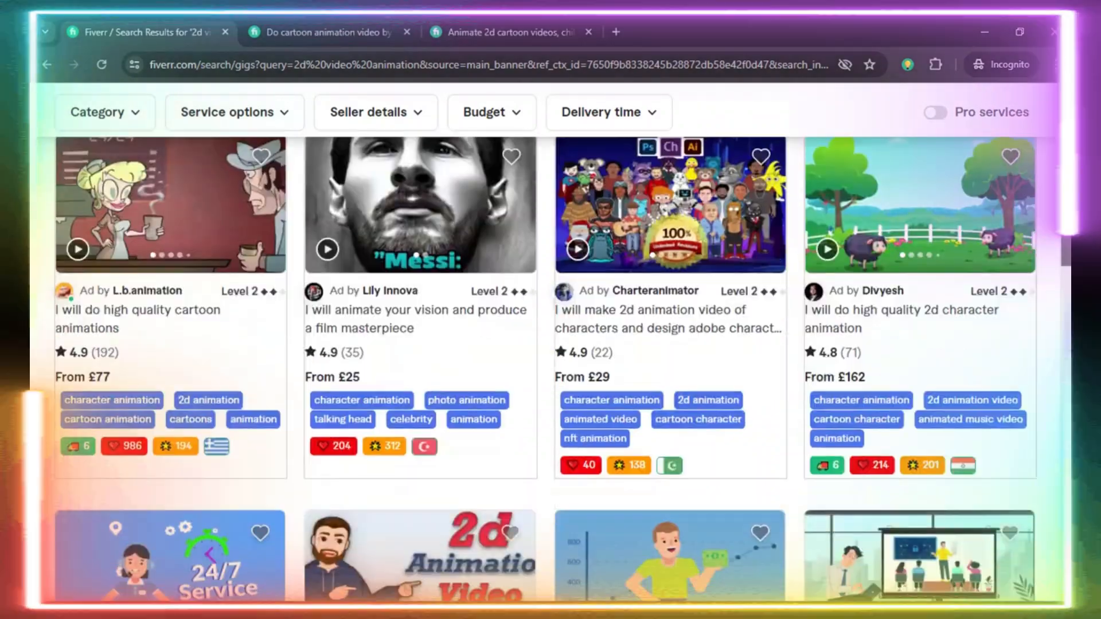
{"action": "scroll", "coordinate": [831, 230], "scroll_direction": "down", "scroll_amount": 6}
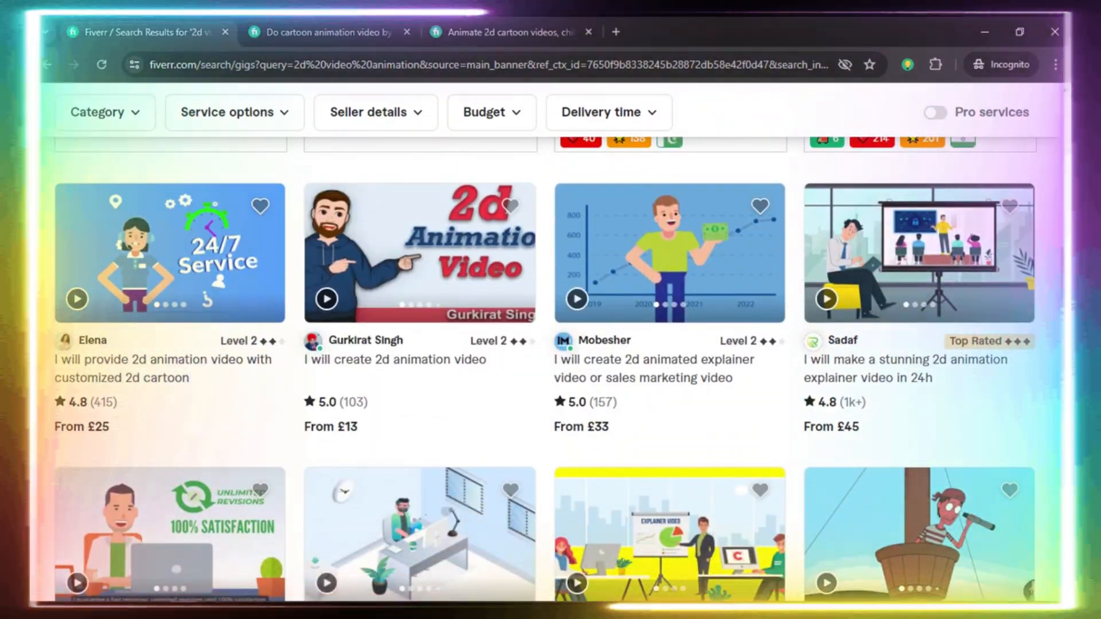
Compare the starting prices, seller levels and review counts of the 2D explainer and cartoon animation gigs further down the search results.
{"action": "scroll", "coordinate": [550, 367], "scroll_direction": "down", "scroll_amount": 12}
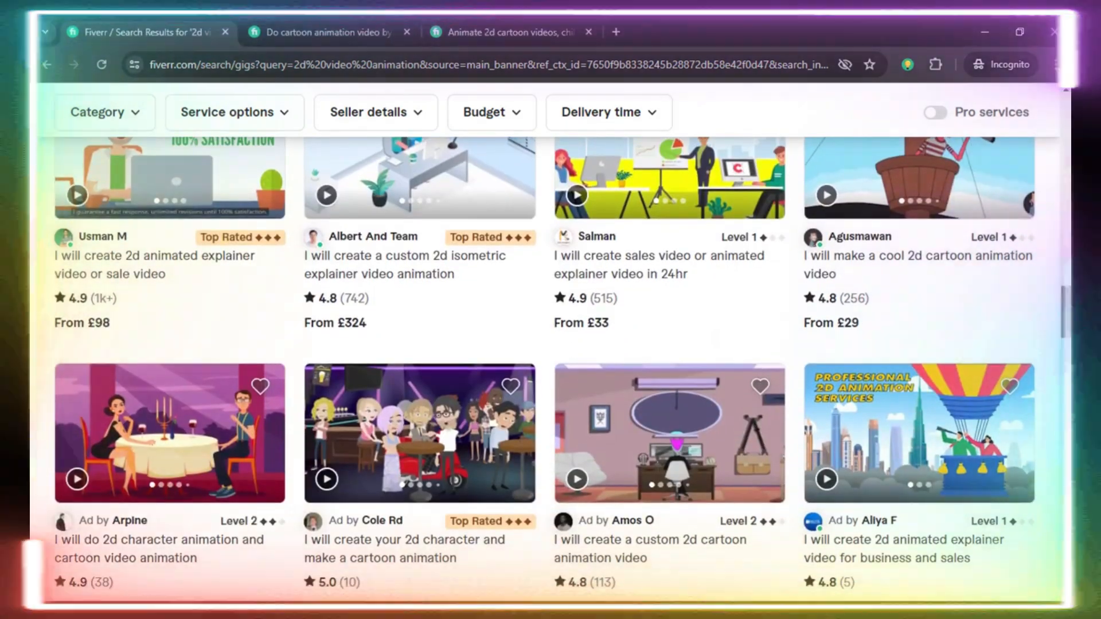
{"action": "scroll", "coordinate": [551, 368], "scroll_direction": "down", "scroll_amount": 2}
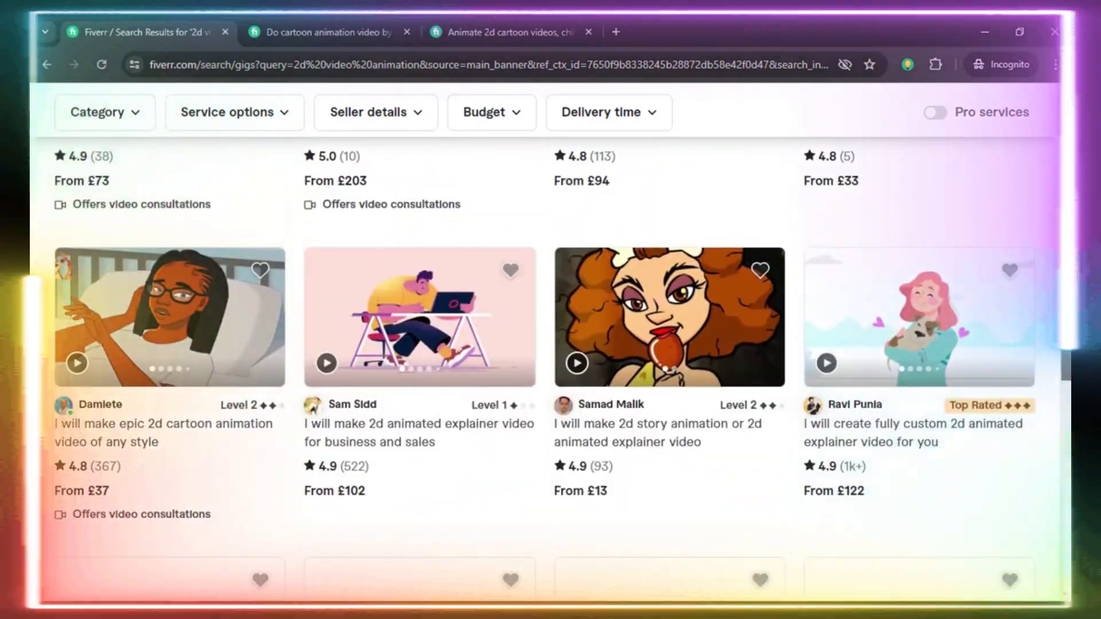
{"action": "scroll", "coordinate": [551, 368], "scroll_direction": "down", "scroll_amount": 5}
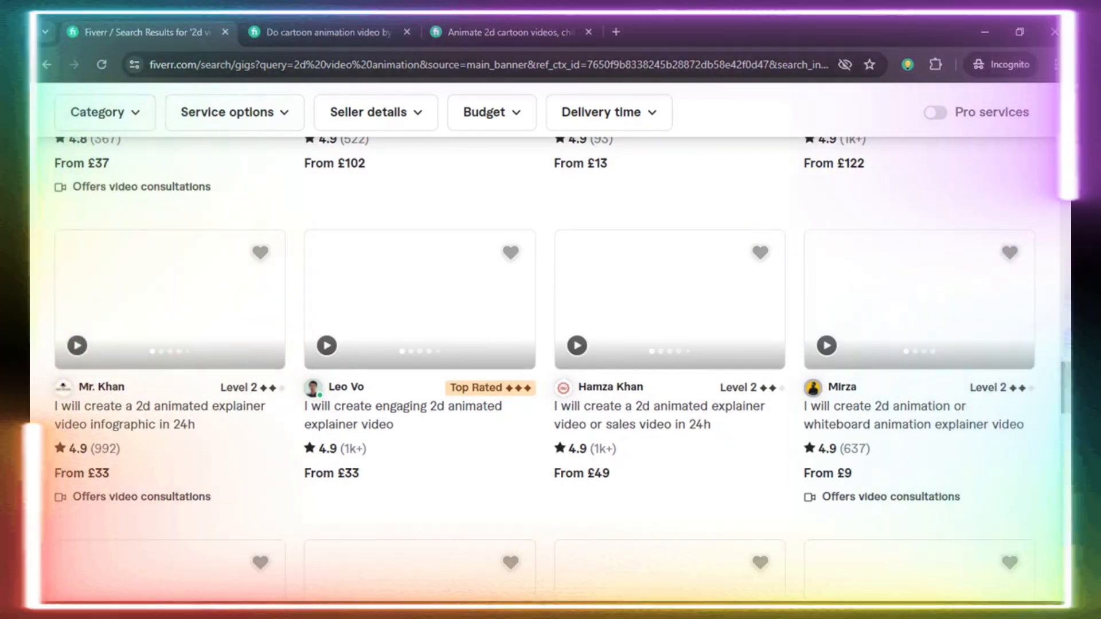
{"action": "scroll", "coordinate": [551, 366], "scroll_direction": "down", "scroll_amount": 10}
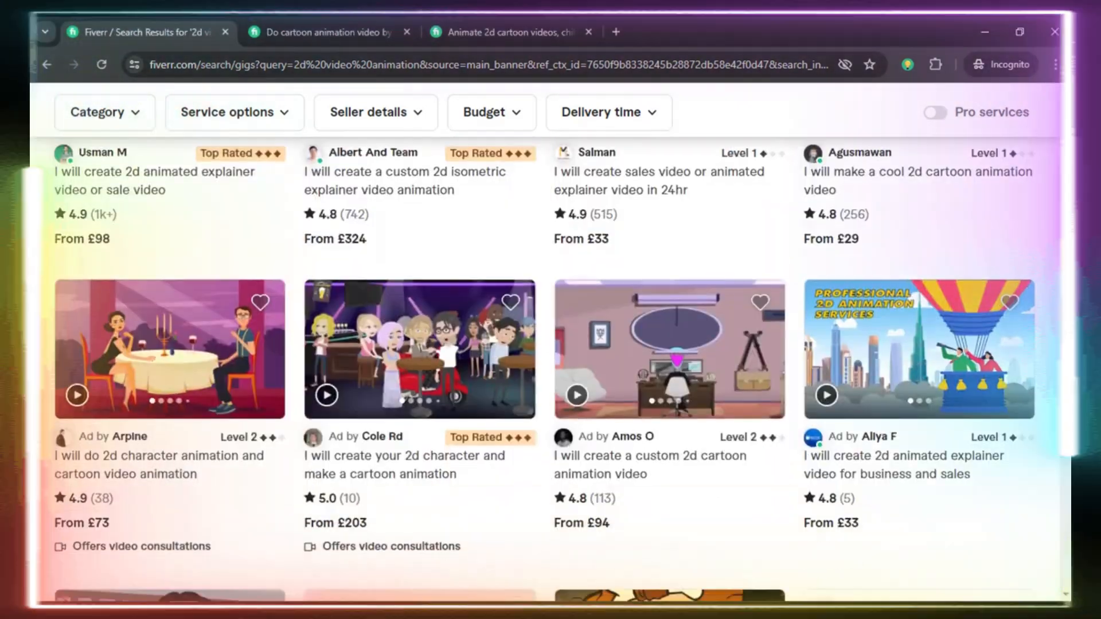
{"action": "scroll", "coordinate": [550, 366], "scroll_direction": "up", "scroll_amount": 6}
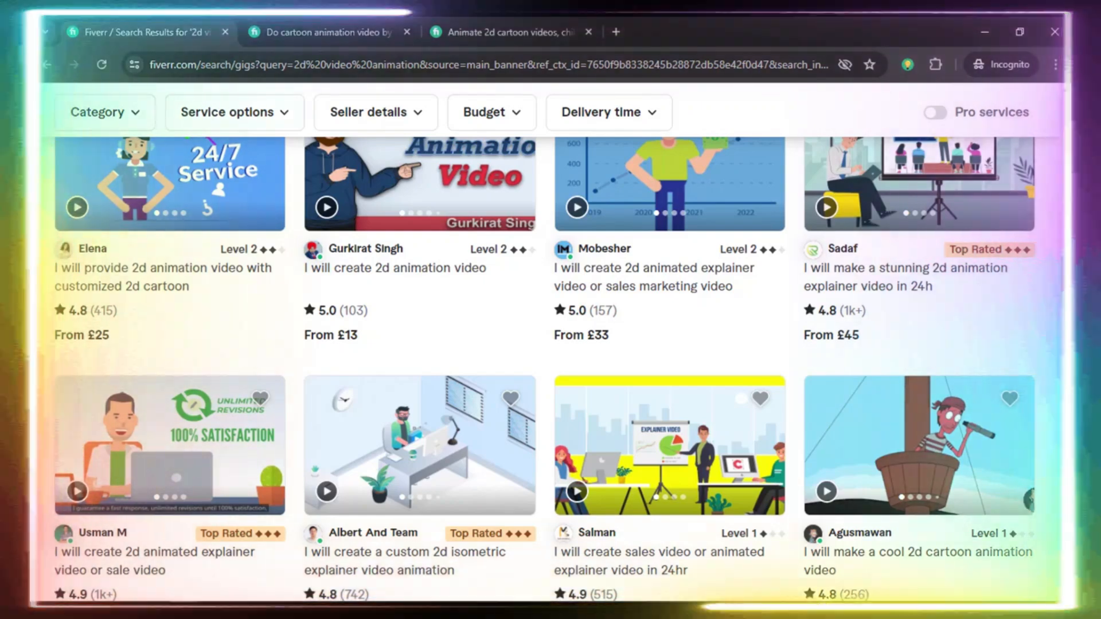
{"action": "scroll", "coordinate": [551, 368], "scroll_direction": "up", "scroll_amount": 5}
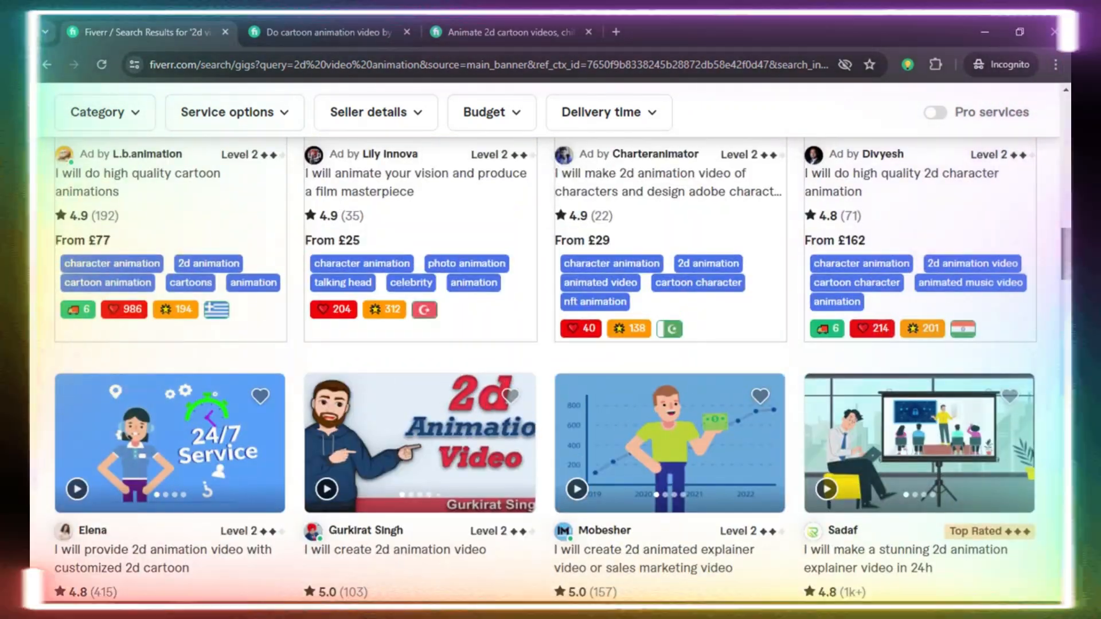
{"action": "scroll", "coordinate": [551, 367], "scroll_direction": "down", "scroll_amount": 15}
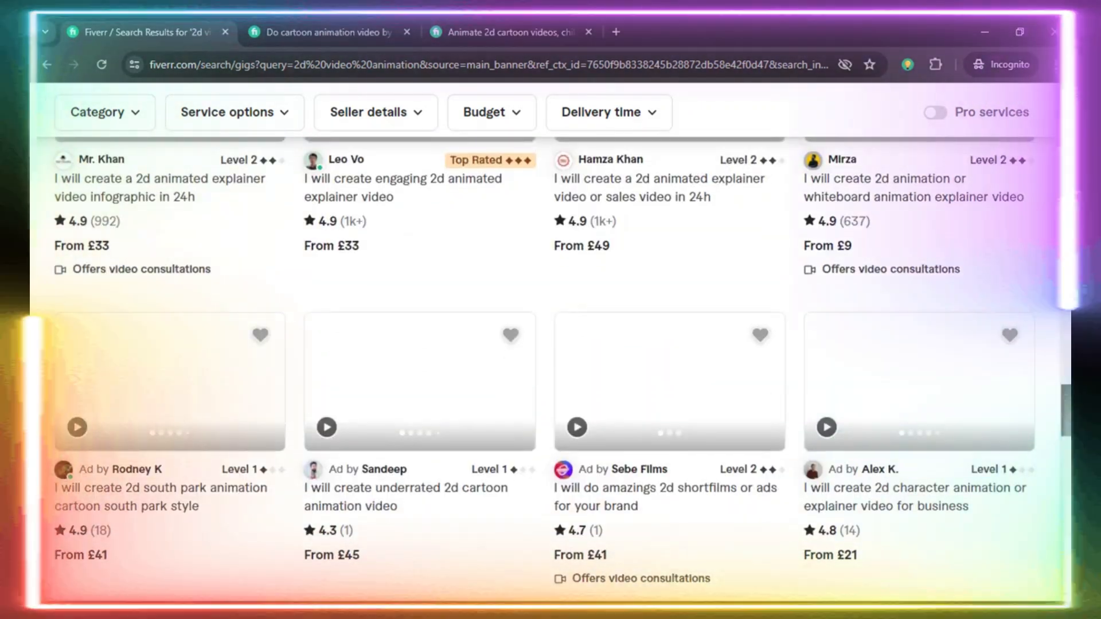
{"action": "scroll", "coordinate": [551, 368], "scroll_direction": "down", "scroll_amount": 13}
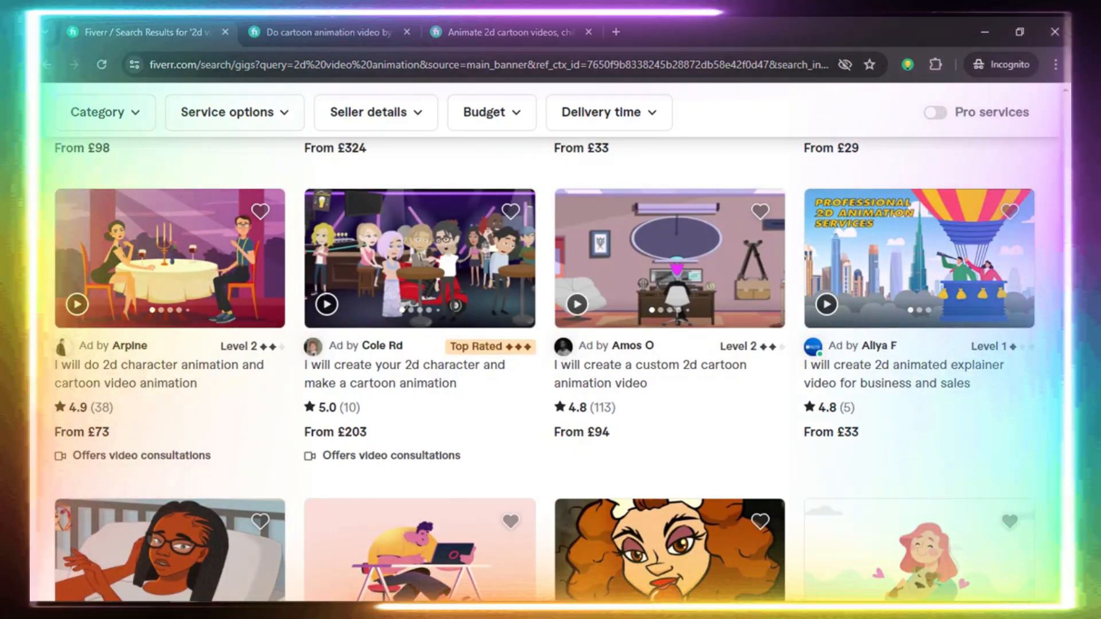
{"action": "scroll", "coordinate": [550, 367], "scroll_direction": "down", "scroll_amount": 5}
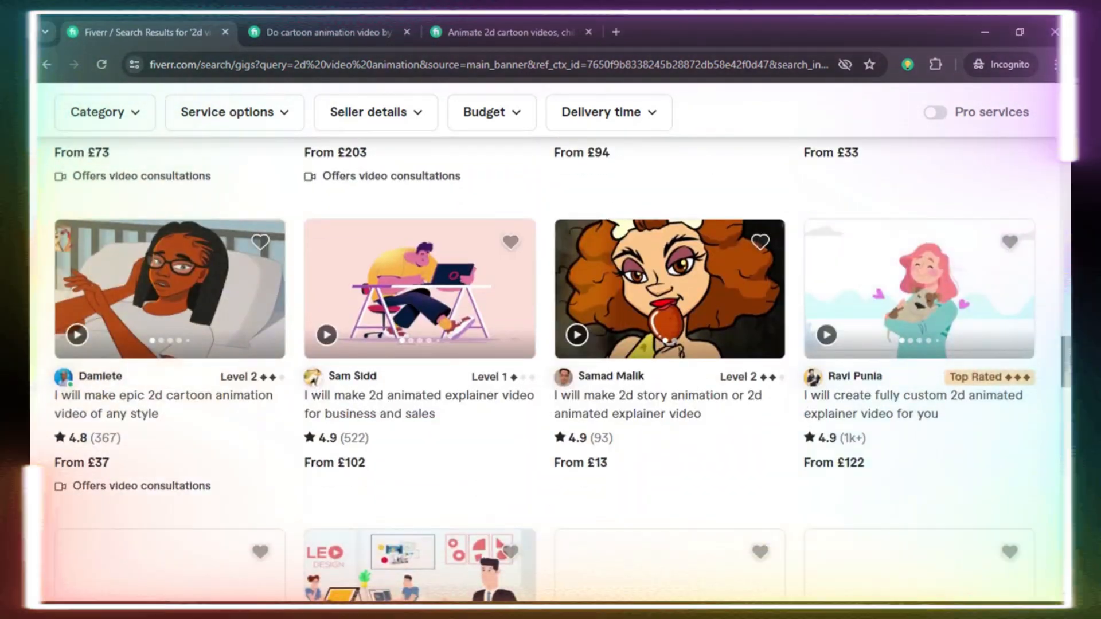